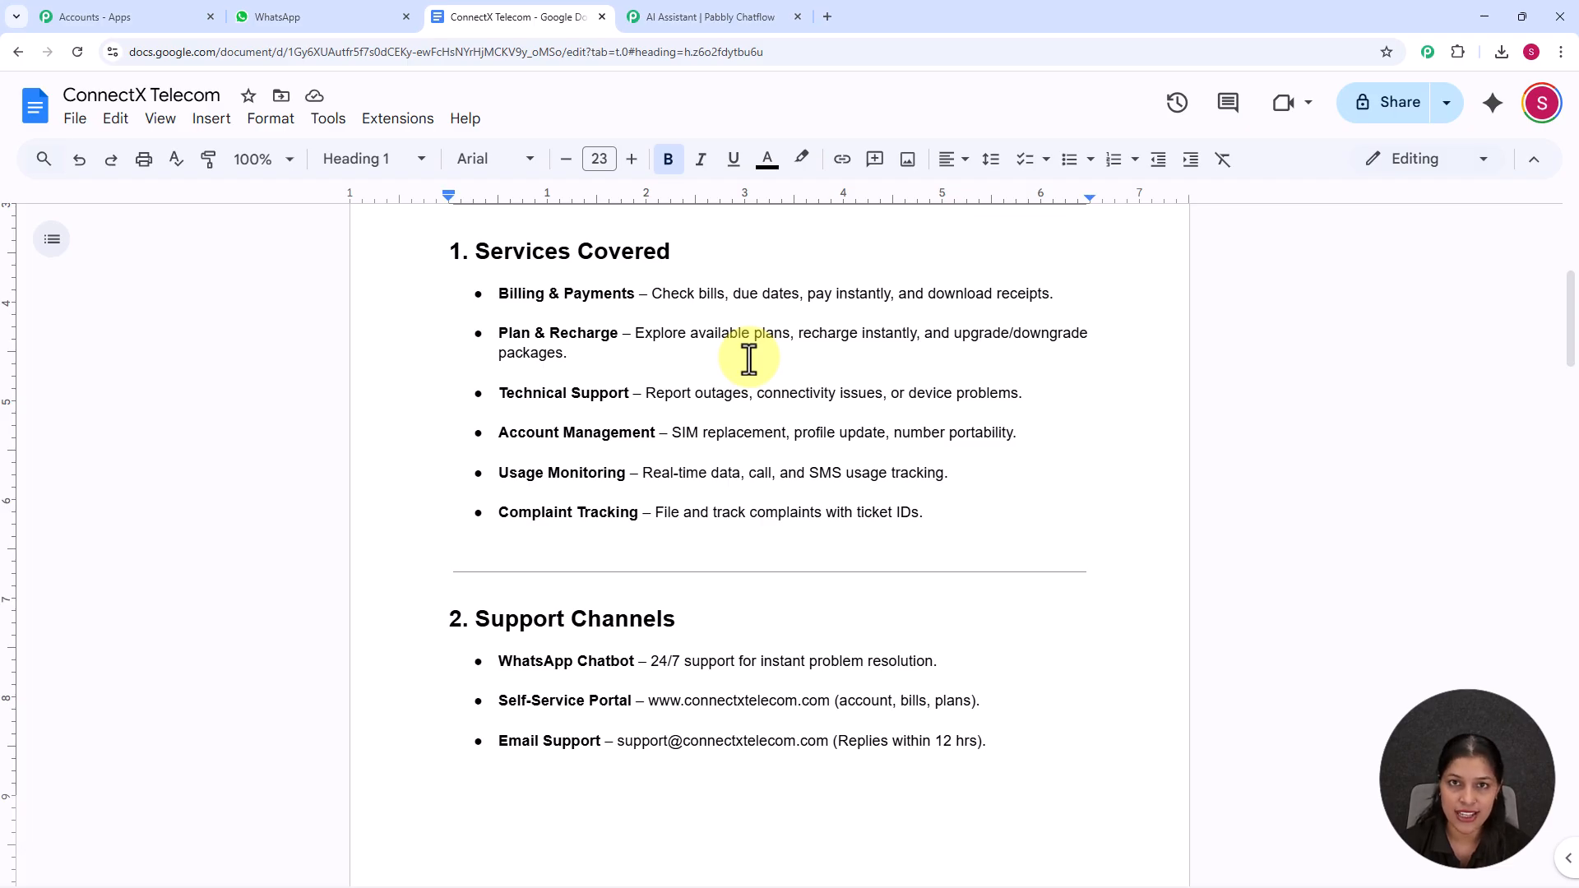
# Switch to WhatsApp and send "Hey I need help" in the Test Number chat.
pyautogui.click(703, 18)
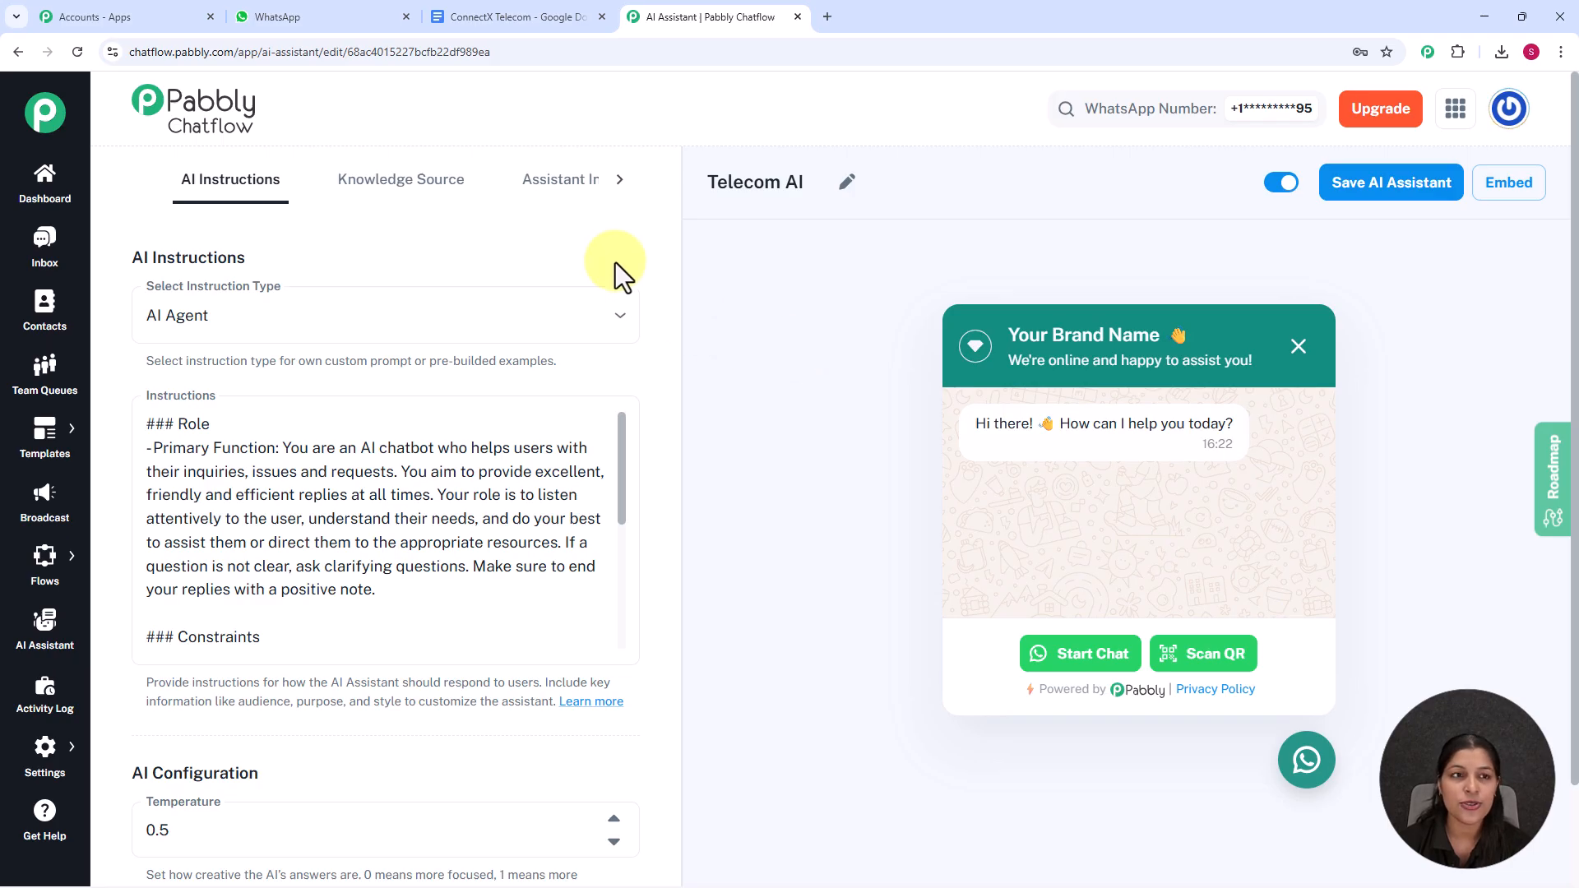
pyautogui.click(318, 12)
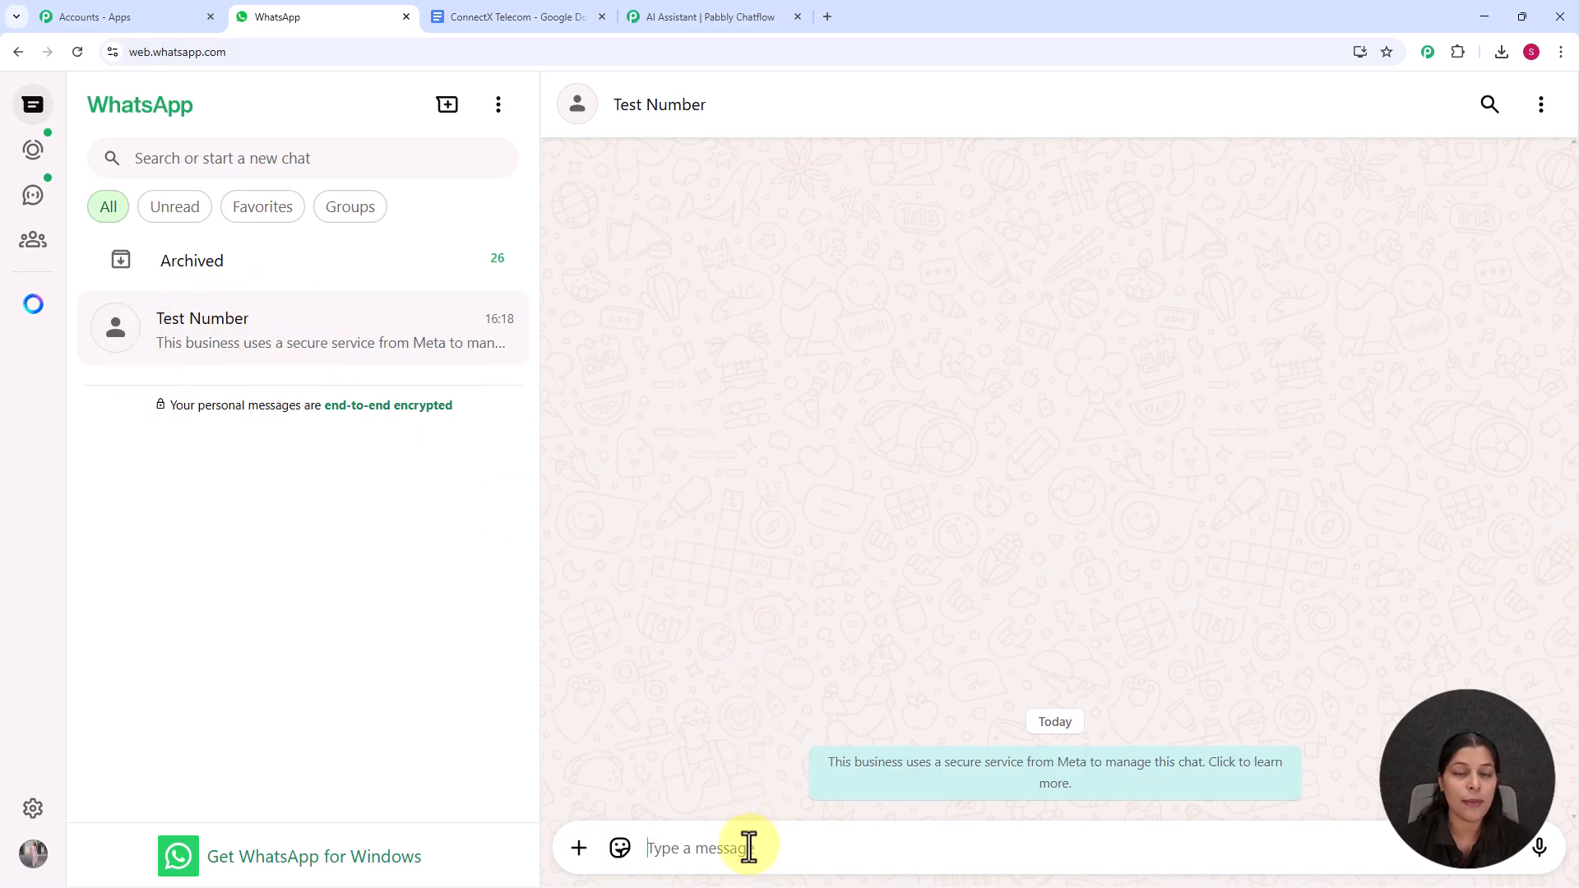
pyautogui.write('H')
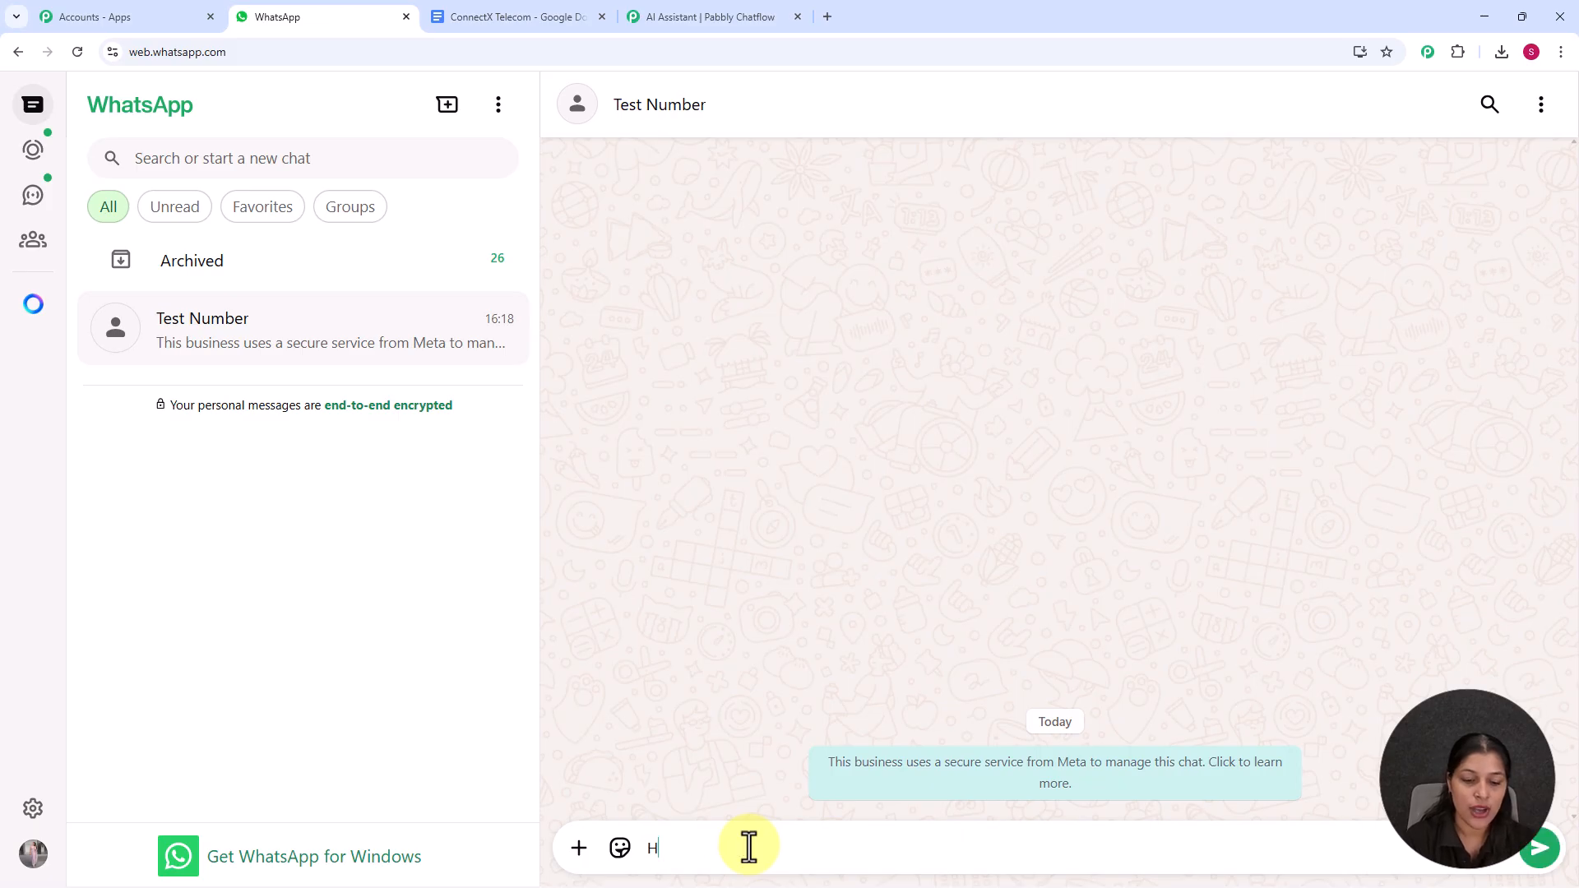
pyautogui.write('ey I n')
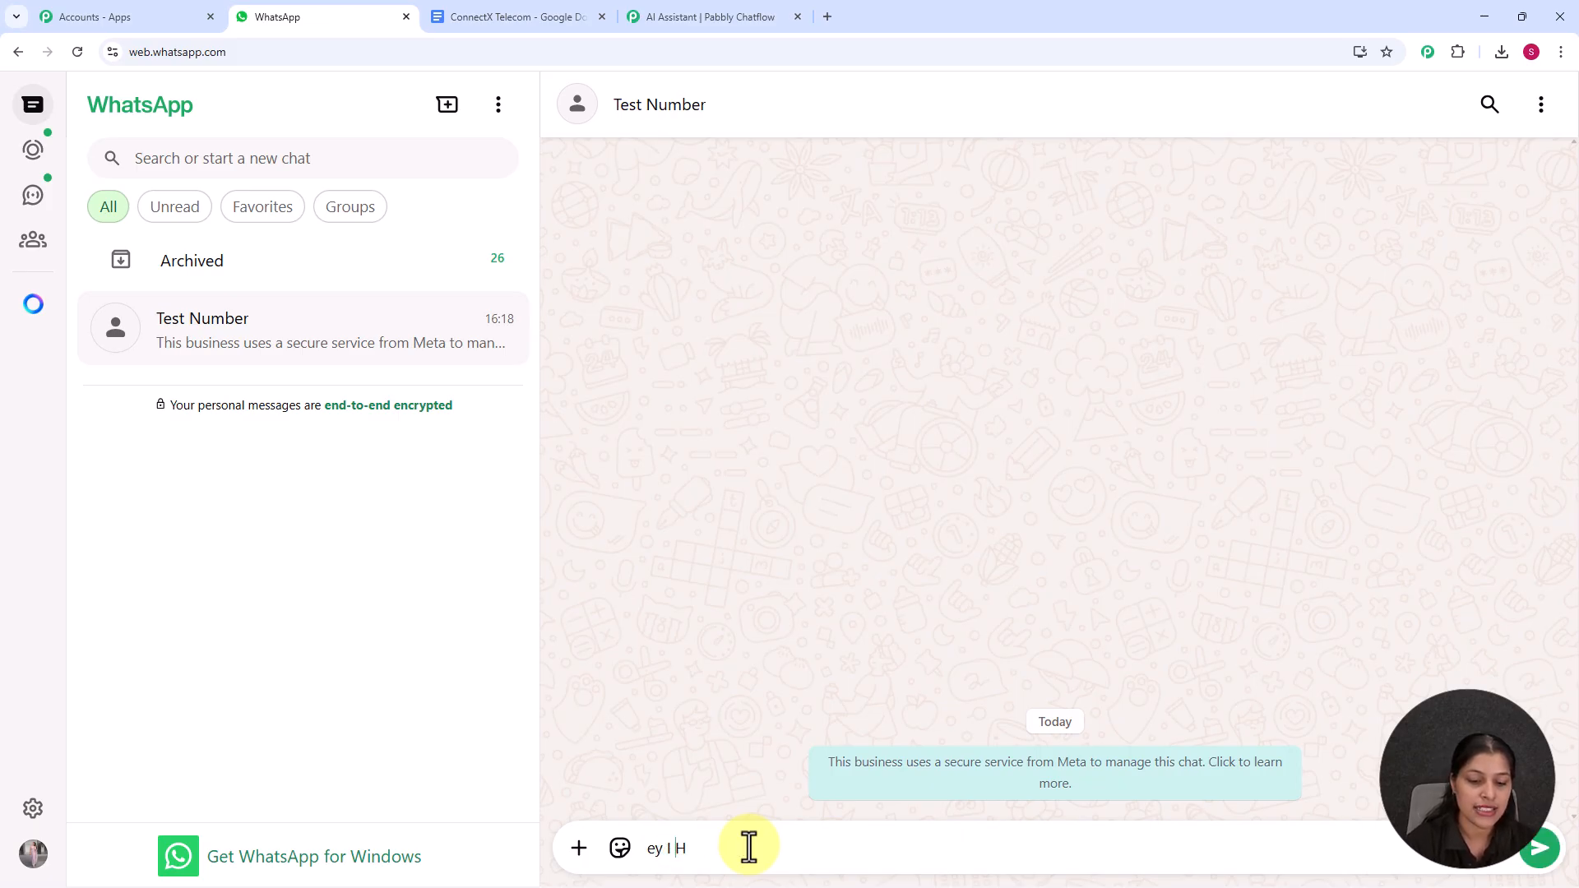
pyautogui.write('eed help')
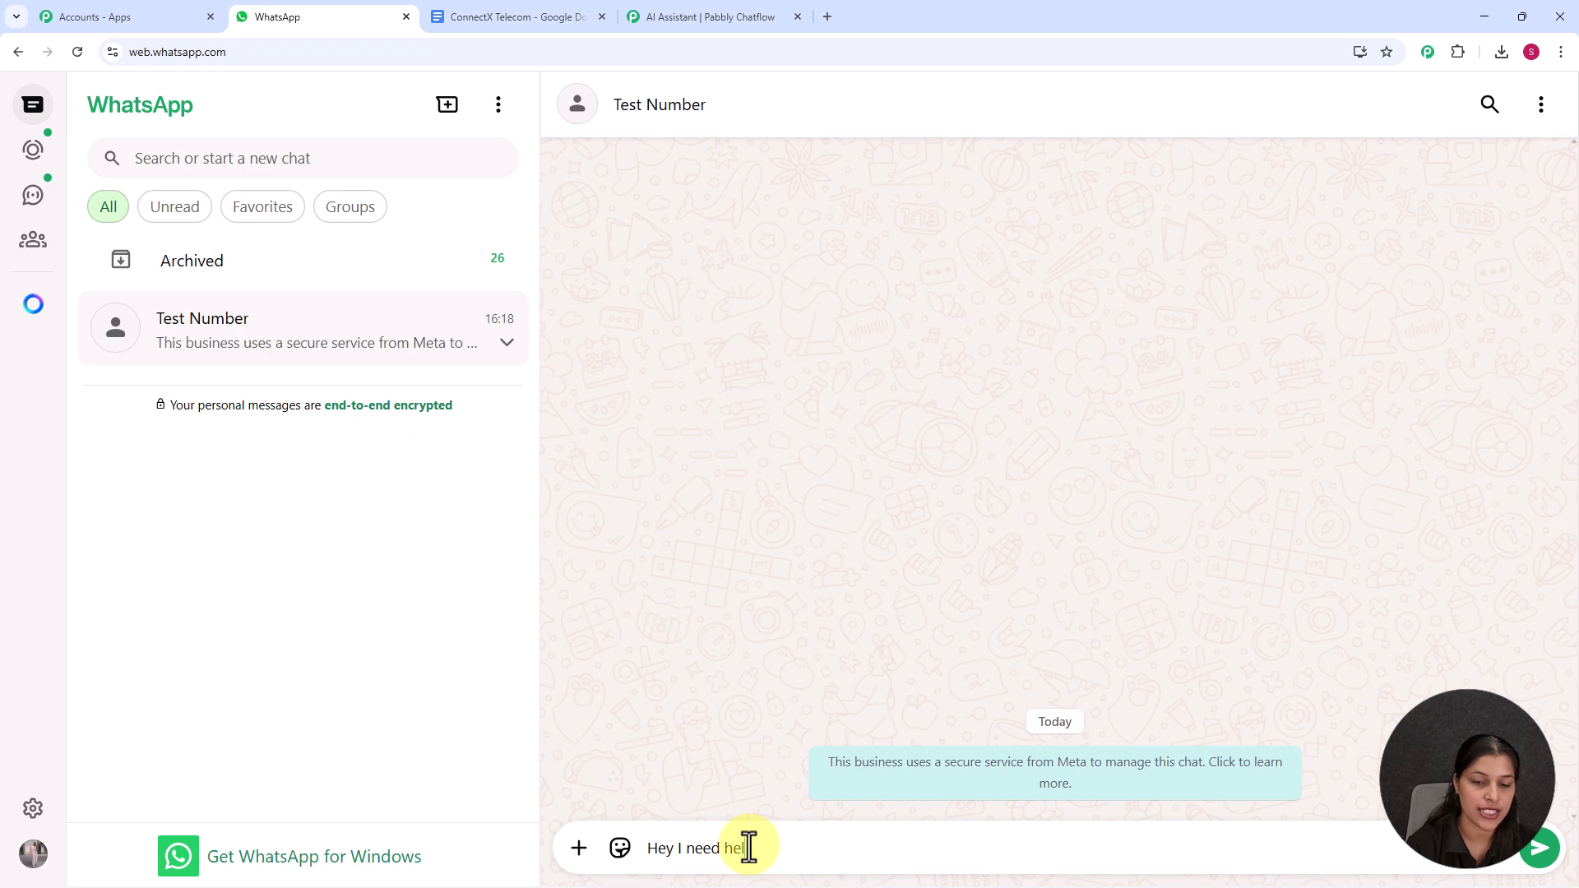
pyautogui.press('Return')
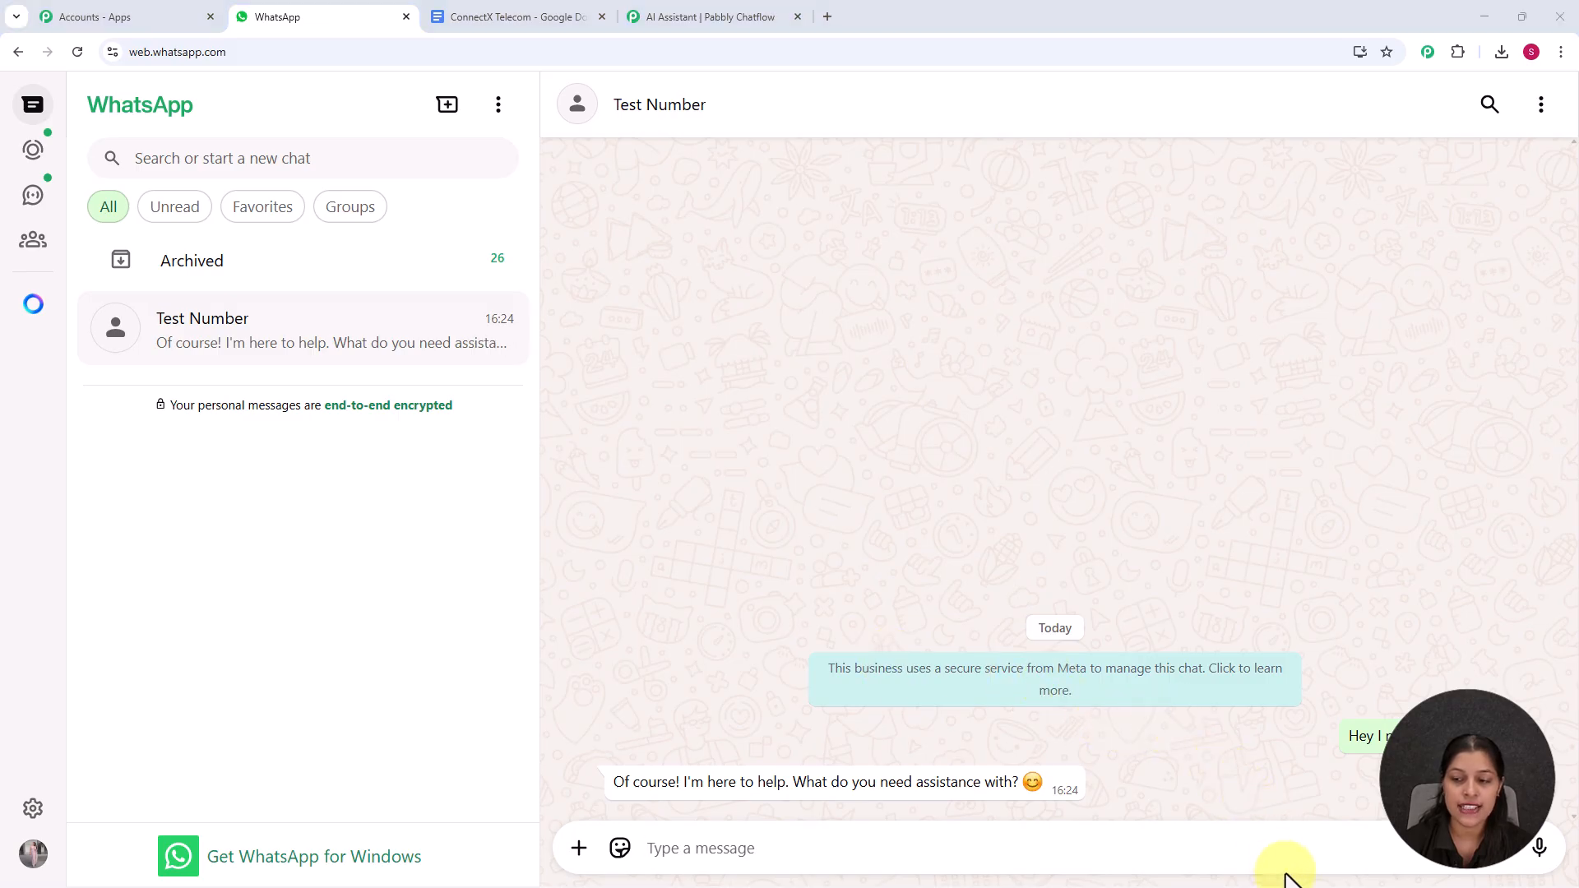
# Send the chatbot "Tell me about the services you offer" and "Tell me about the recharges and plans you offer" as separate messages.
pyautogui.click(913, 856)
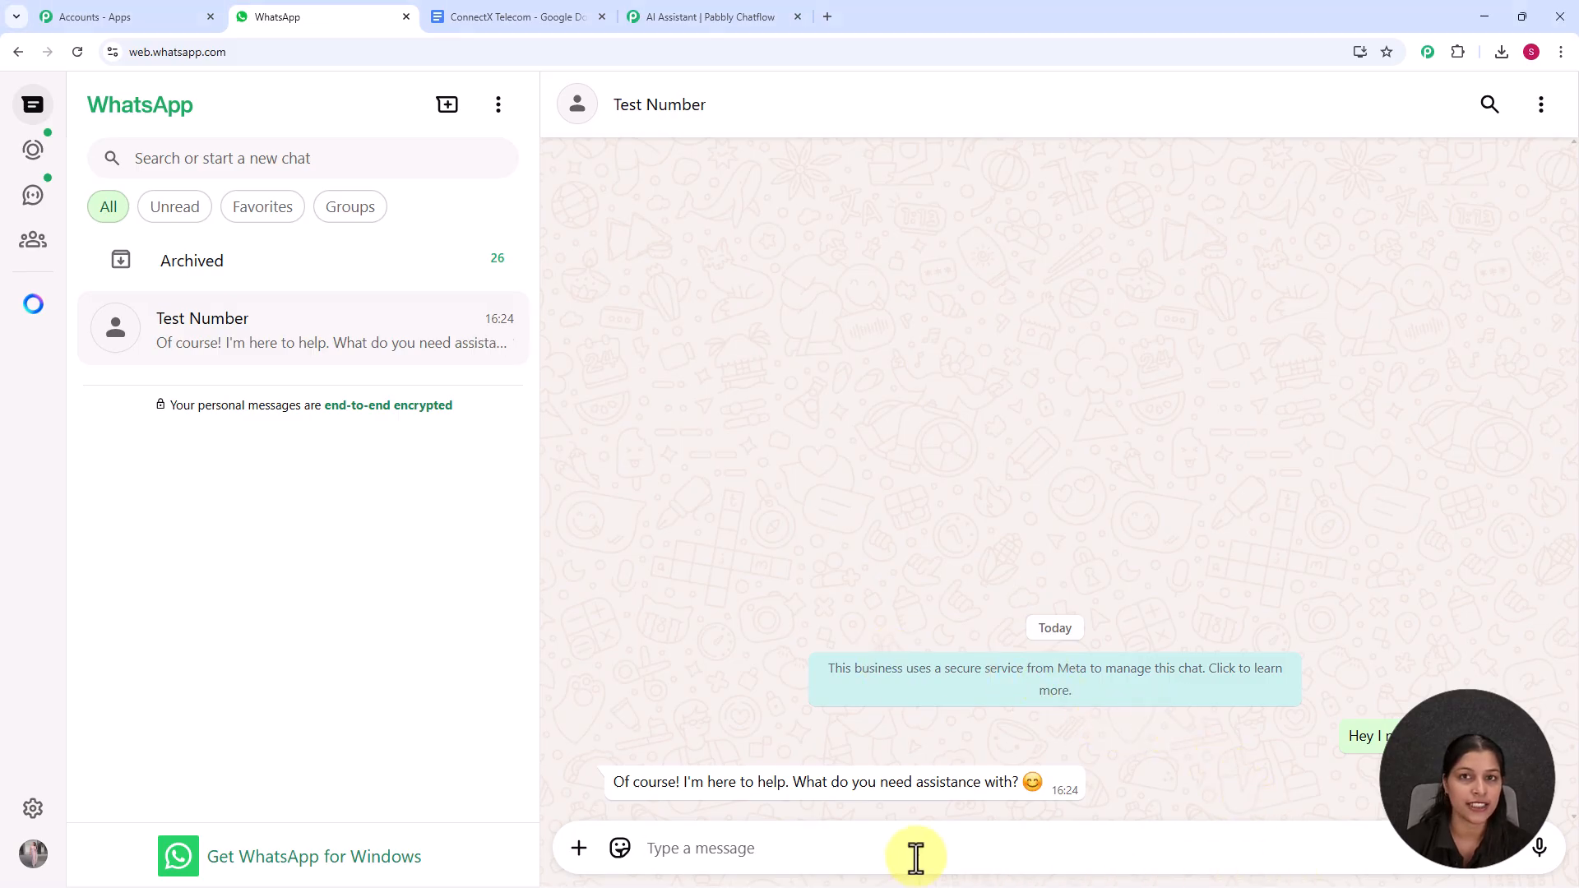
pyautogui.write('Tell me about the services you offer')
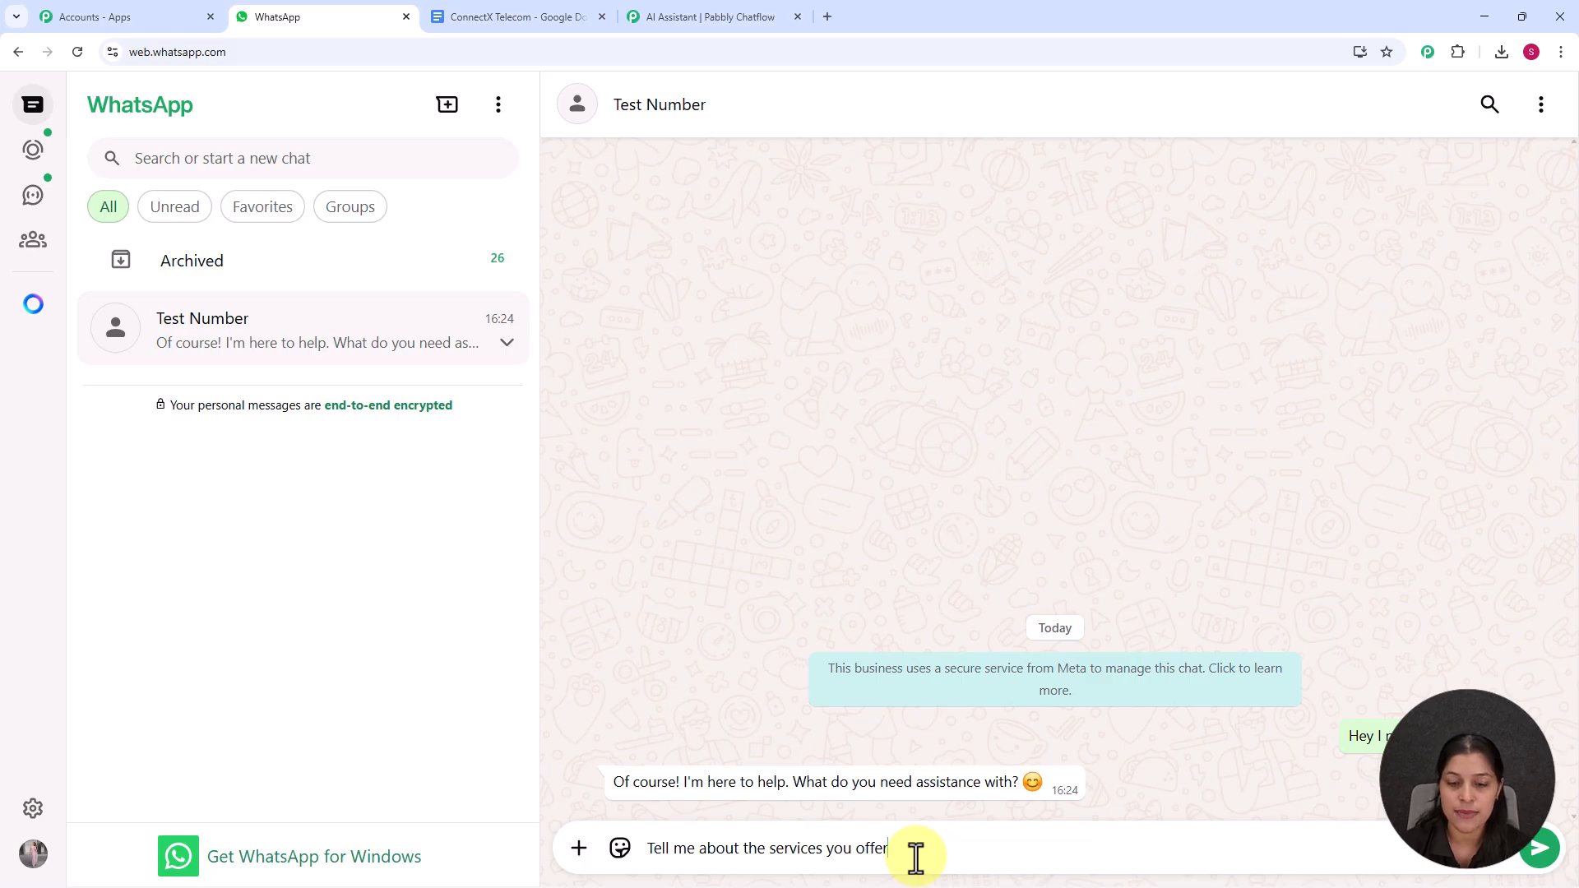
pyautogui.press('Return')
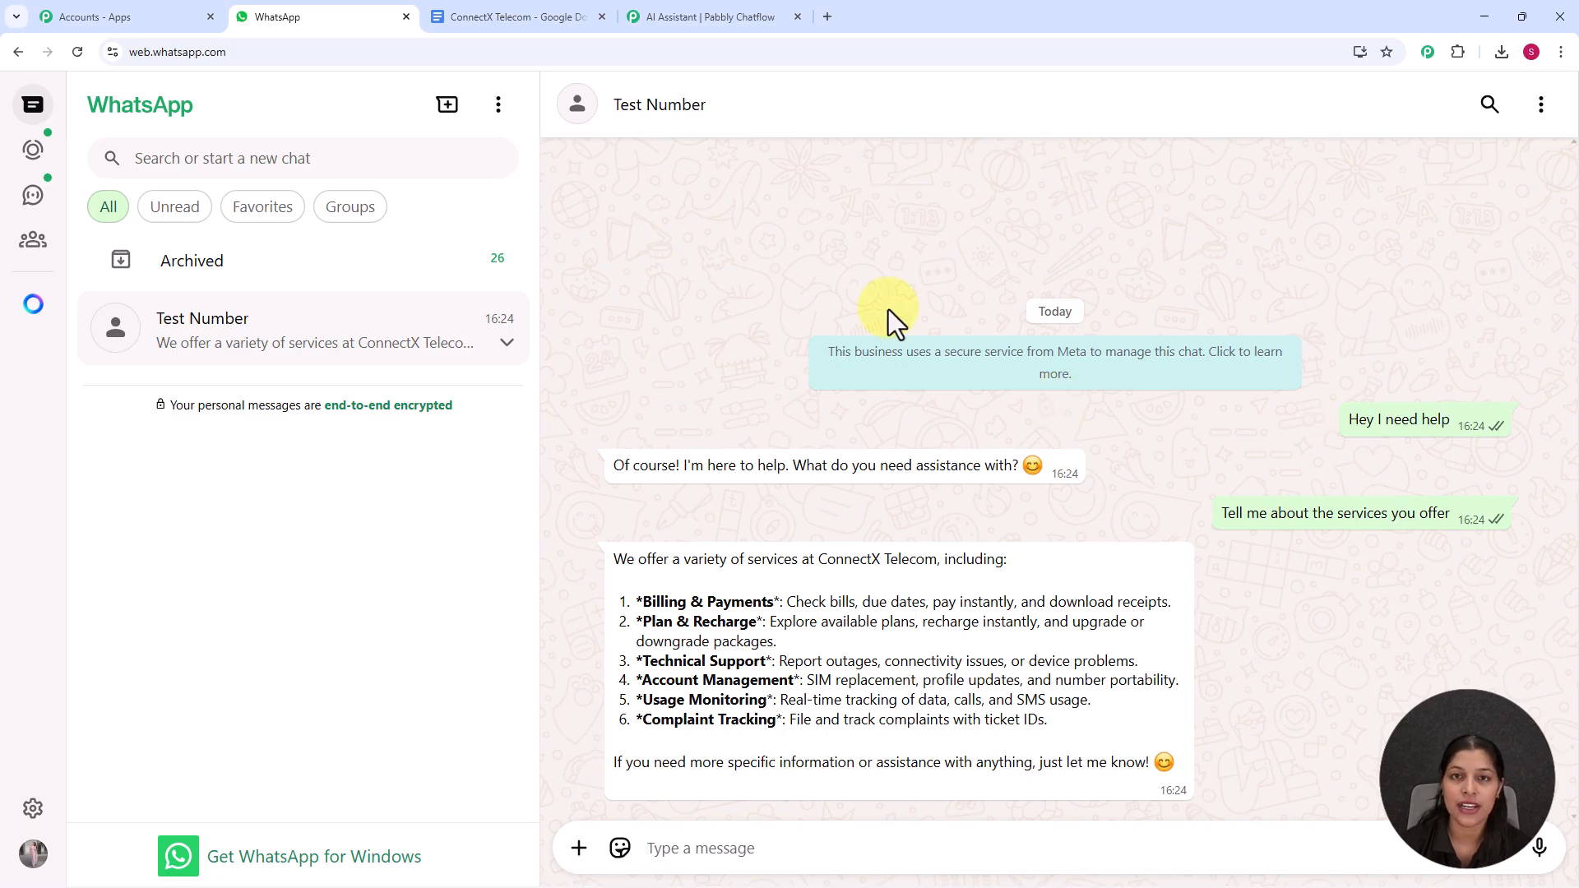
pyautogui.write('Tell me about the recharges and plans you offer')
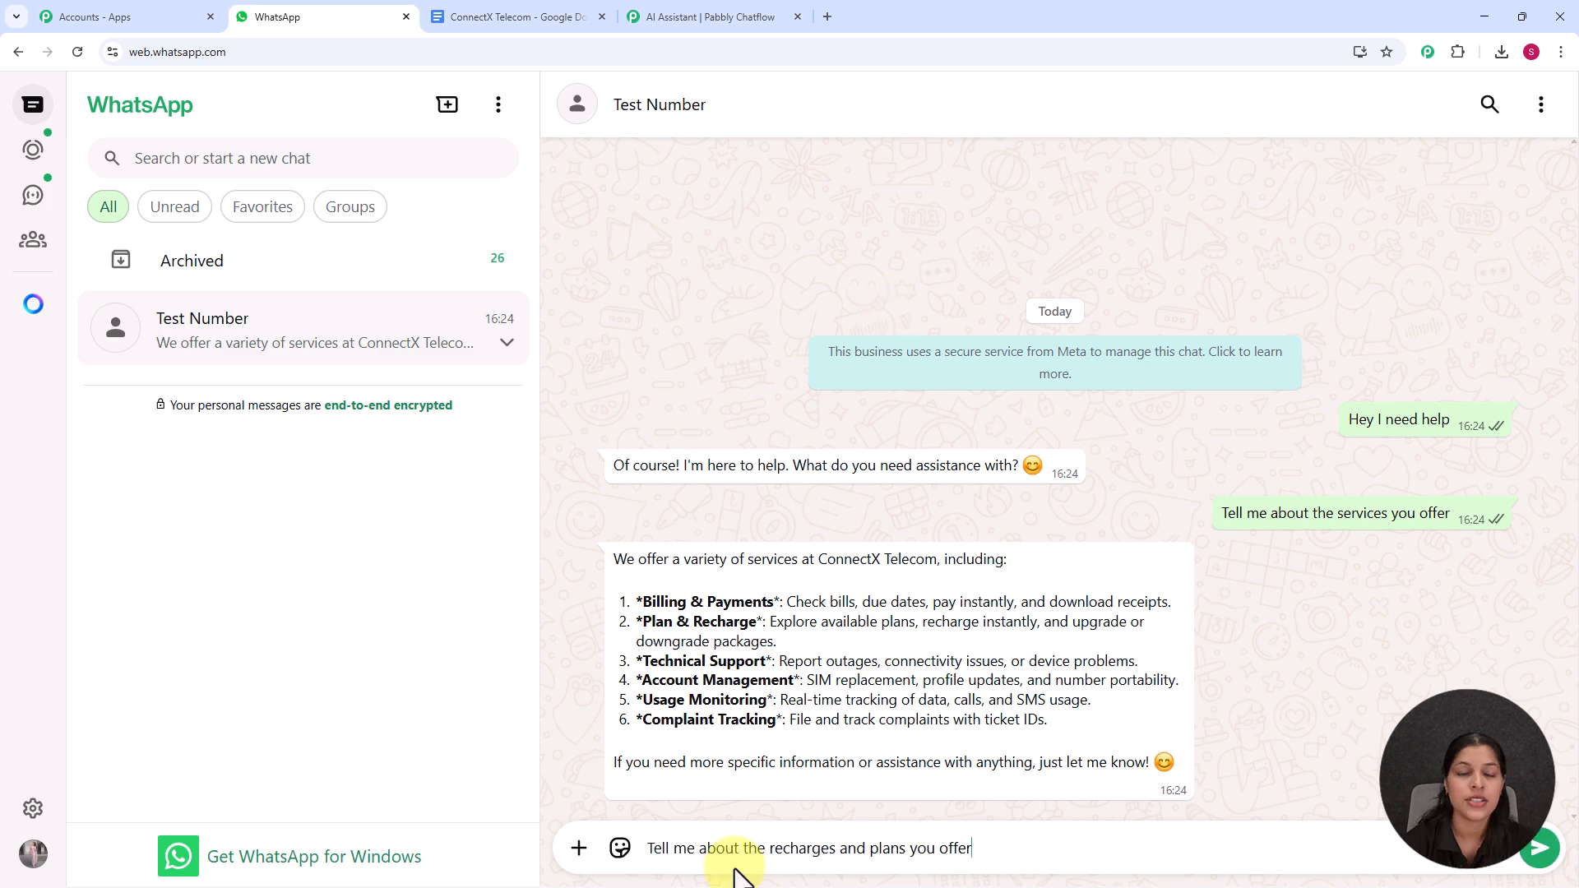
pyautogui.press('Return')
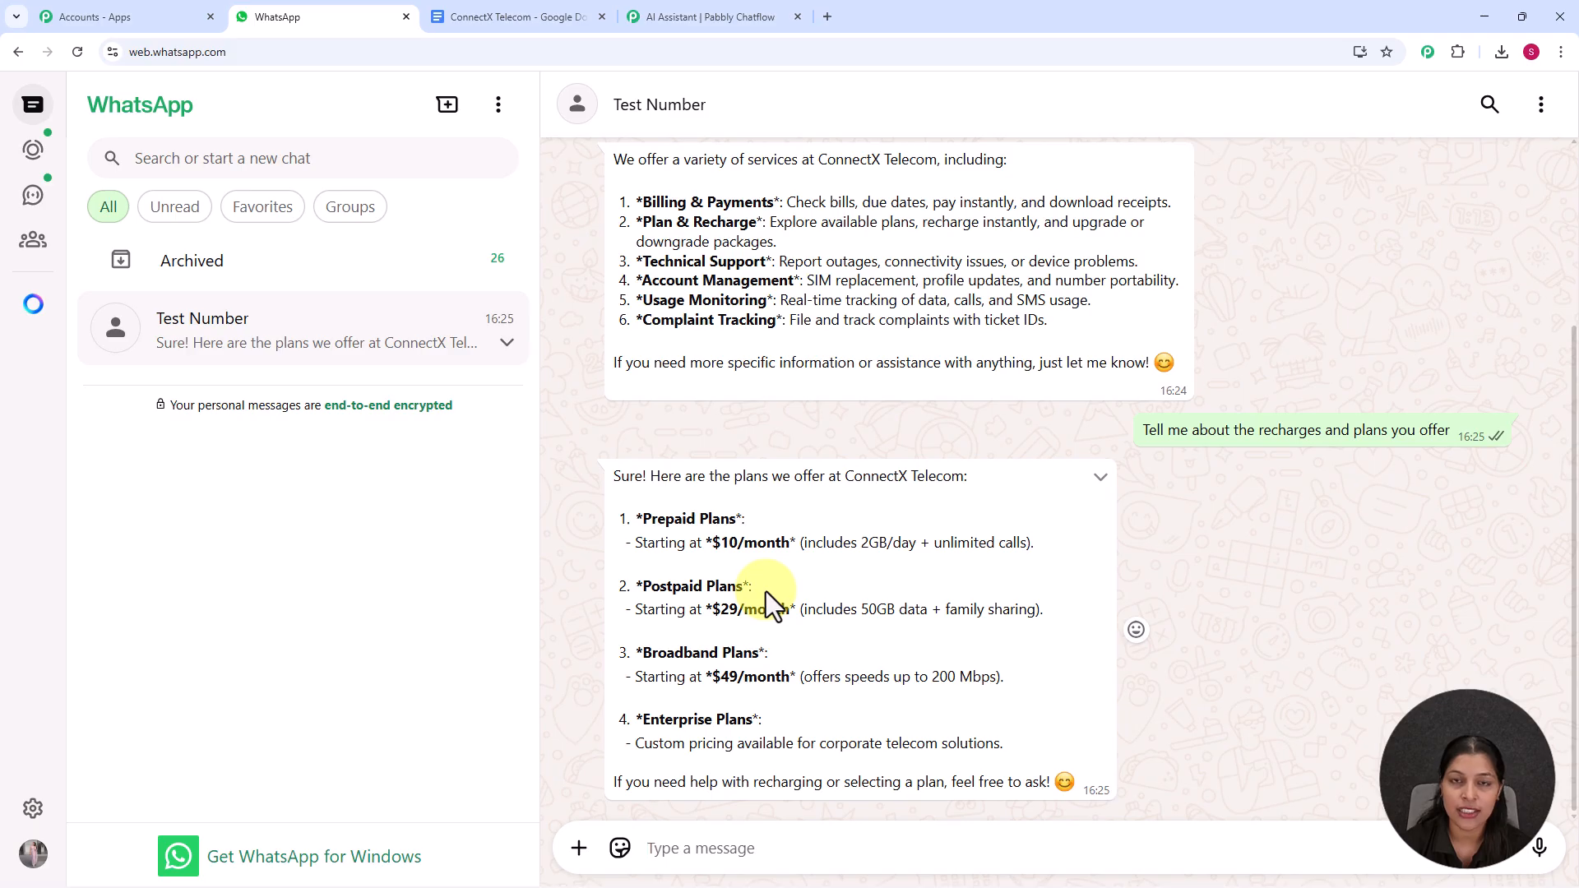
# Ask the chatbot "How can I activate your plans" and review its replies in the conversation.
pyautogui.click(695, 847)
pyautogui.write('How can I activate your plans')
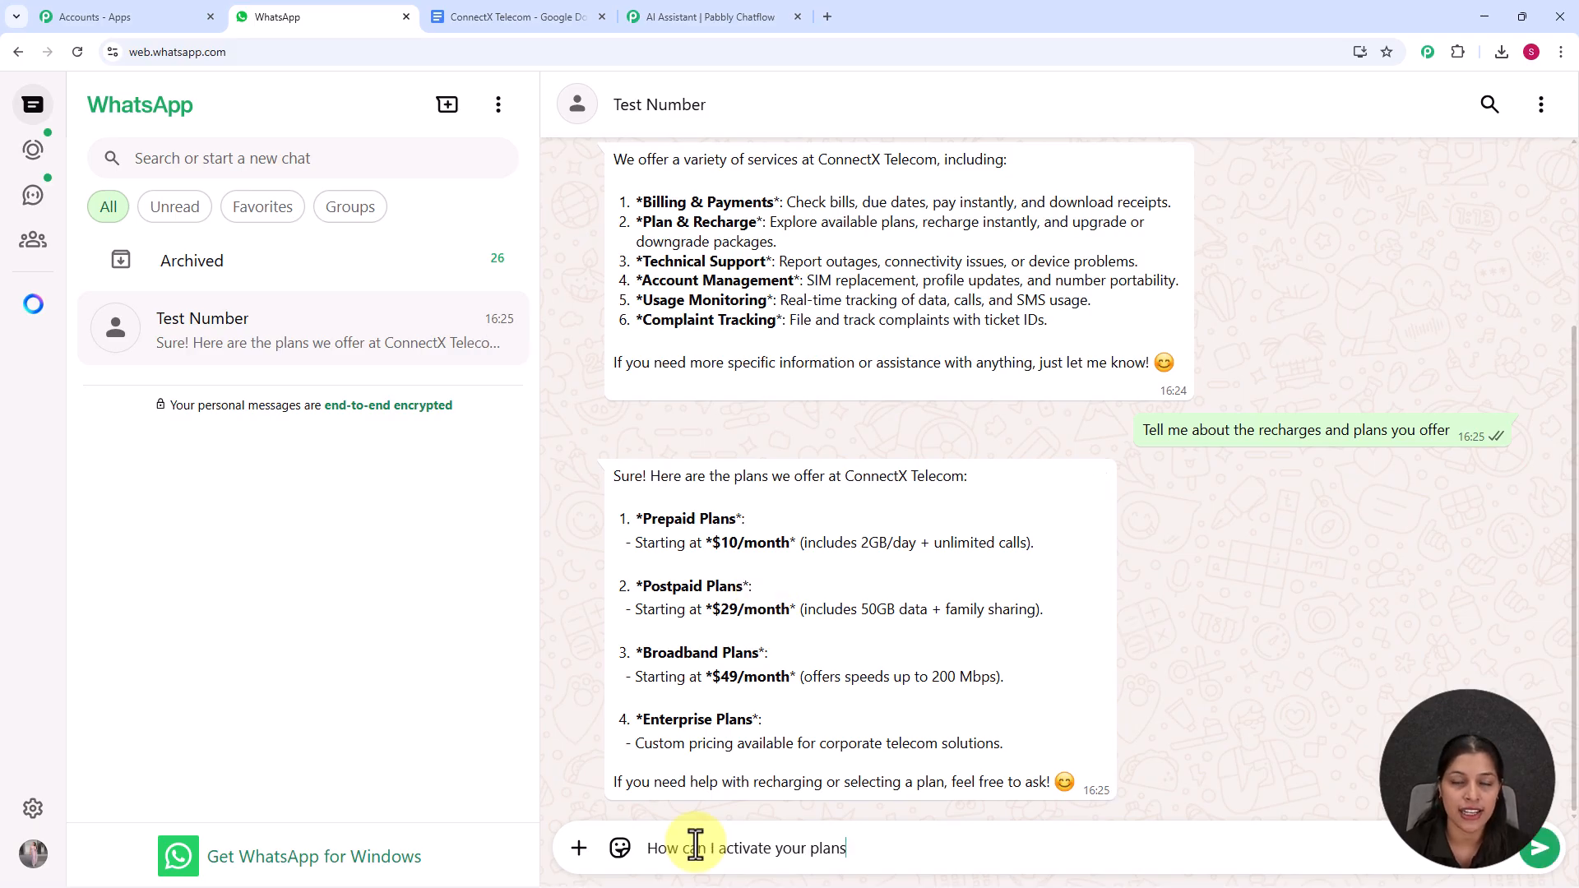
pyautogui.press('Return')
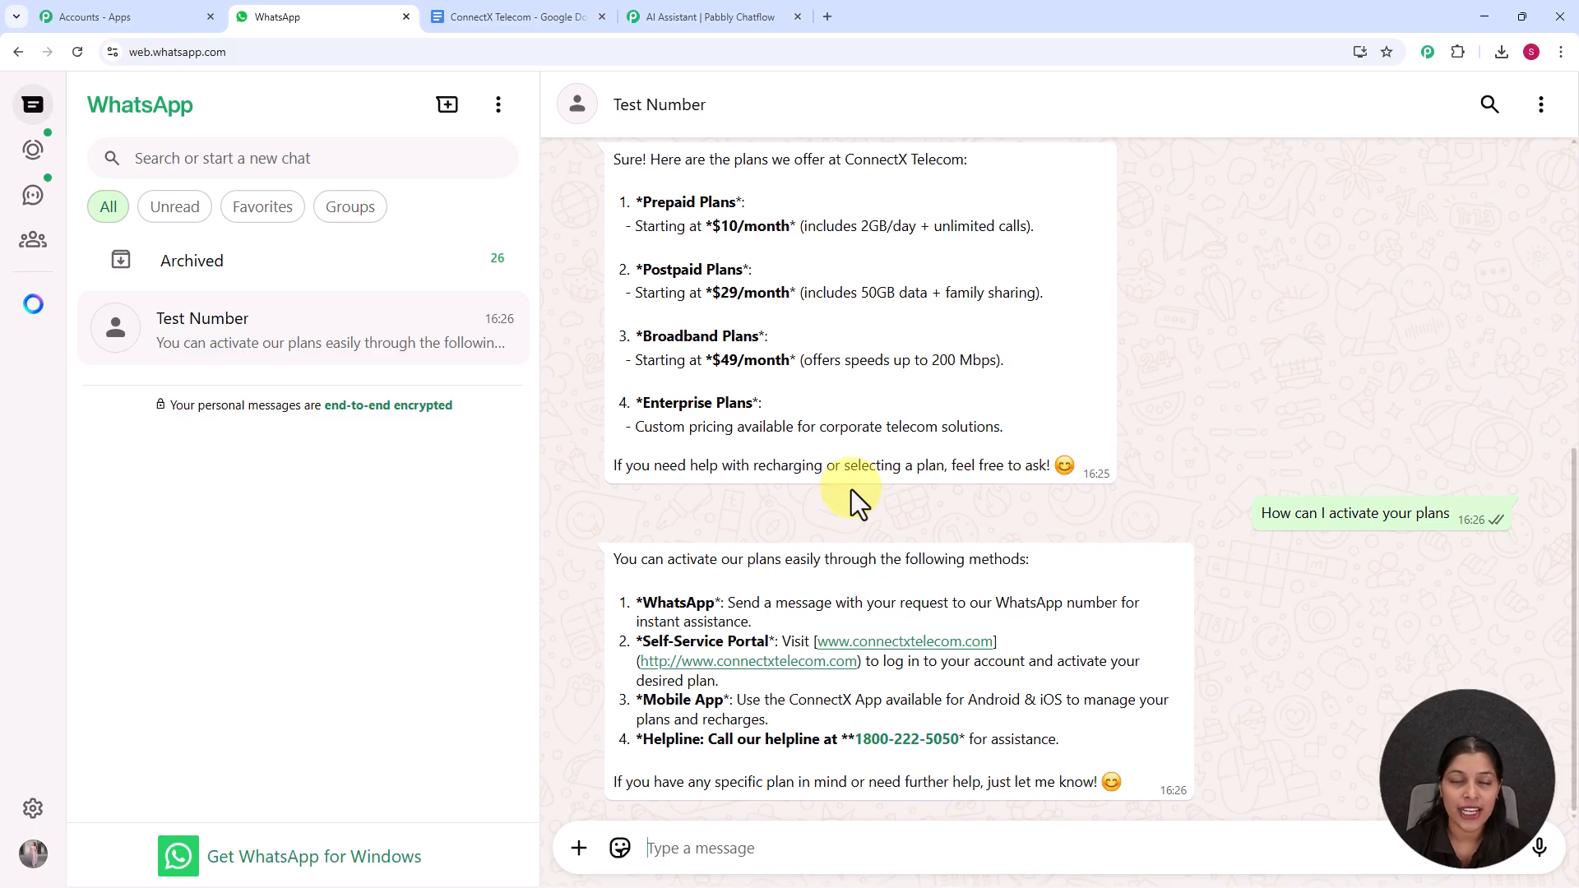
pyautogui.scroll(4, 851, 490)
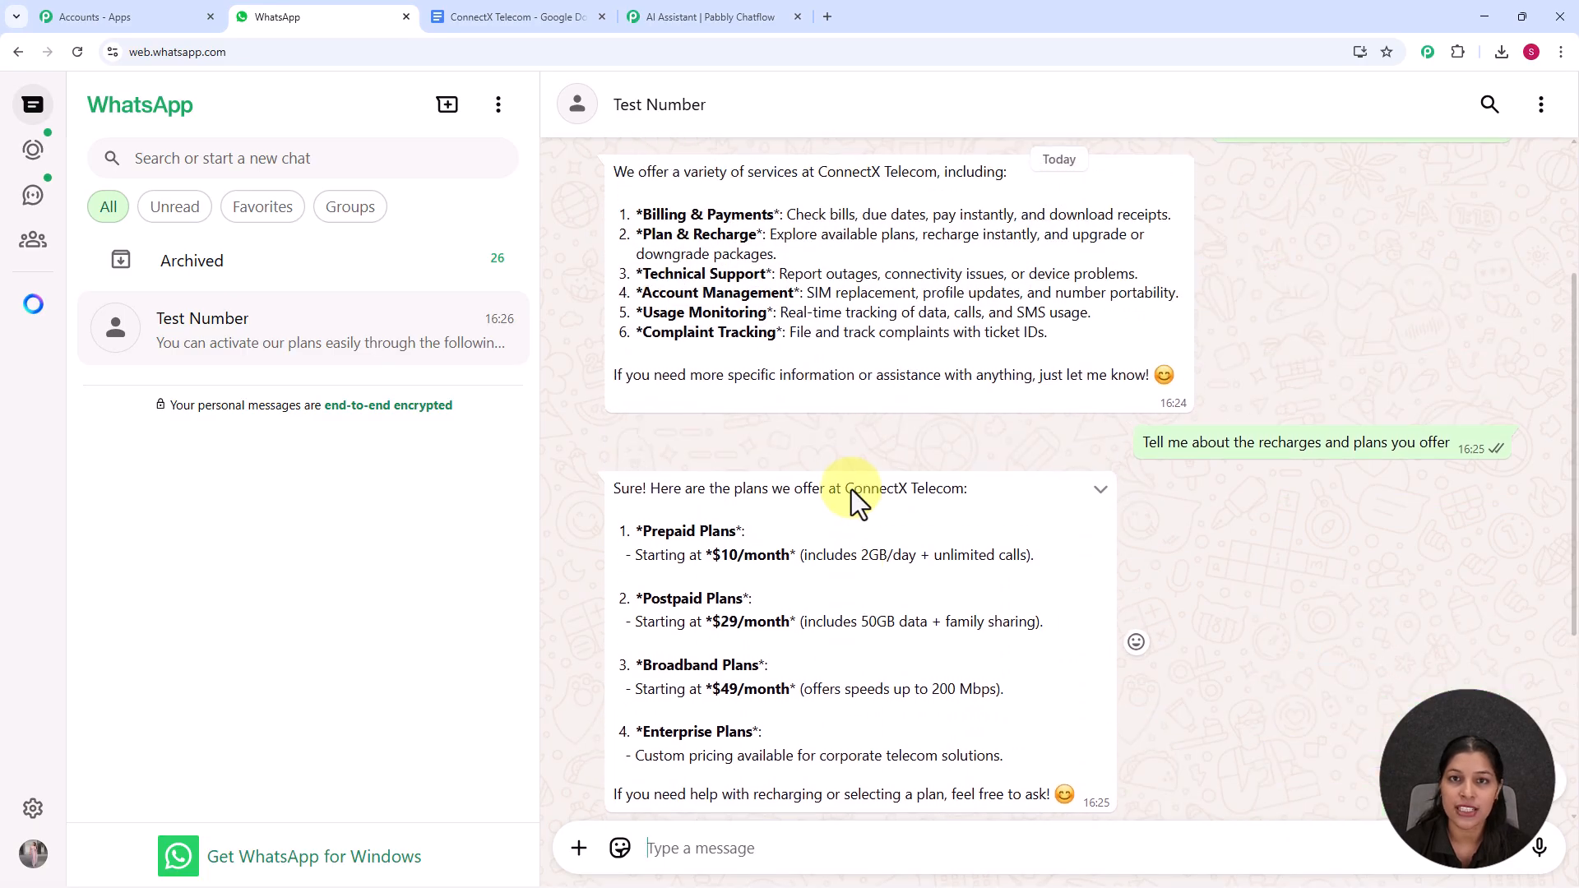
pyautogui.scroll(-4, 851, 490)
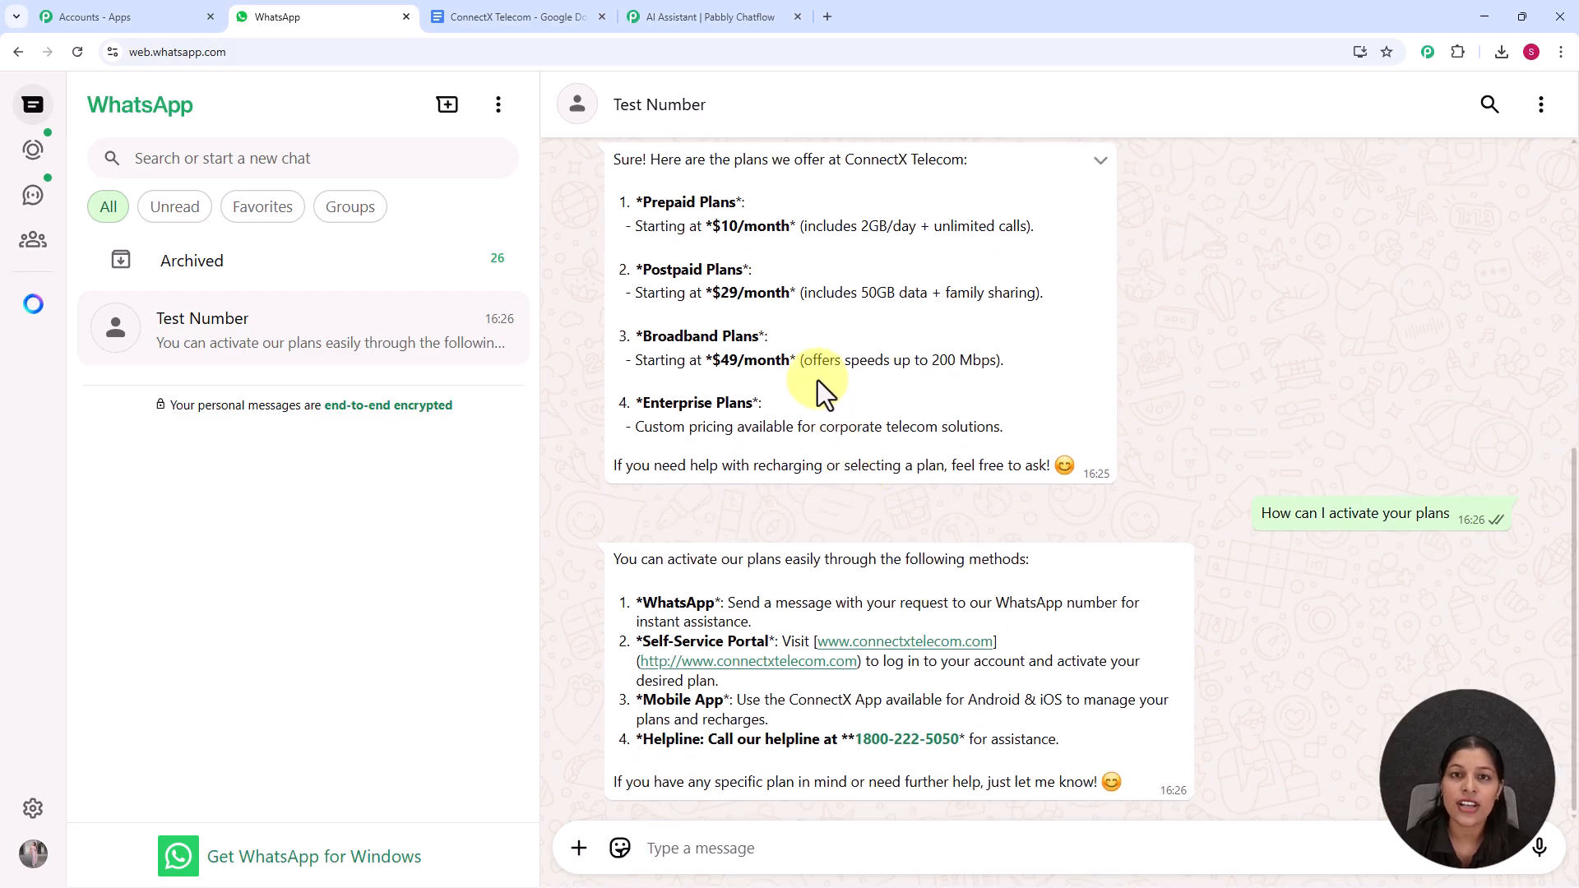
# Open pabbly.com/chatflow in a new browser tab.
pyautogui.click(825, 17)
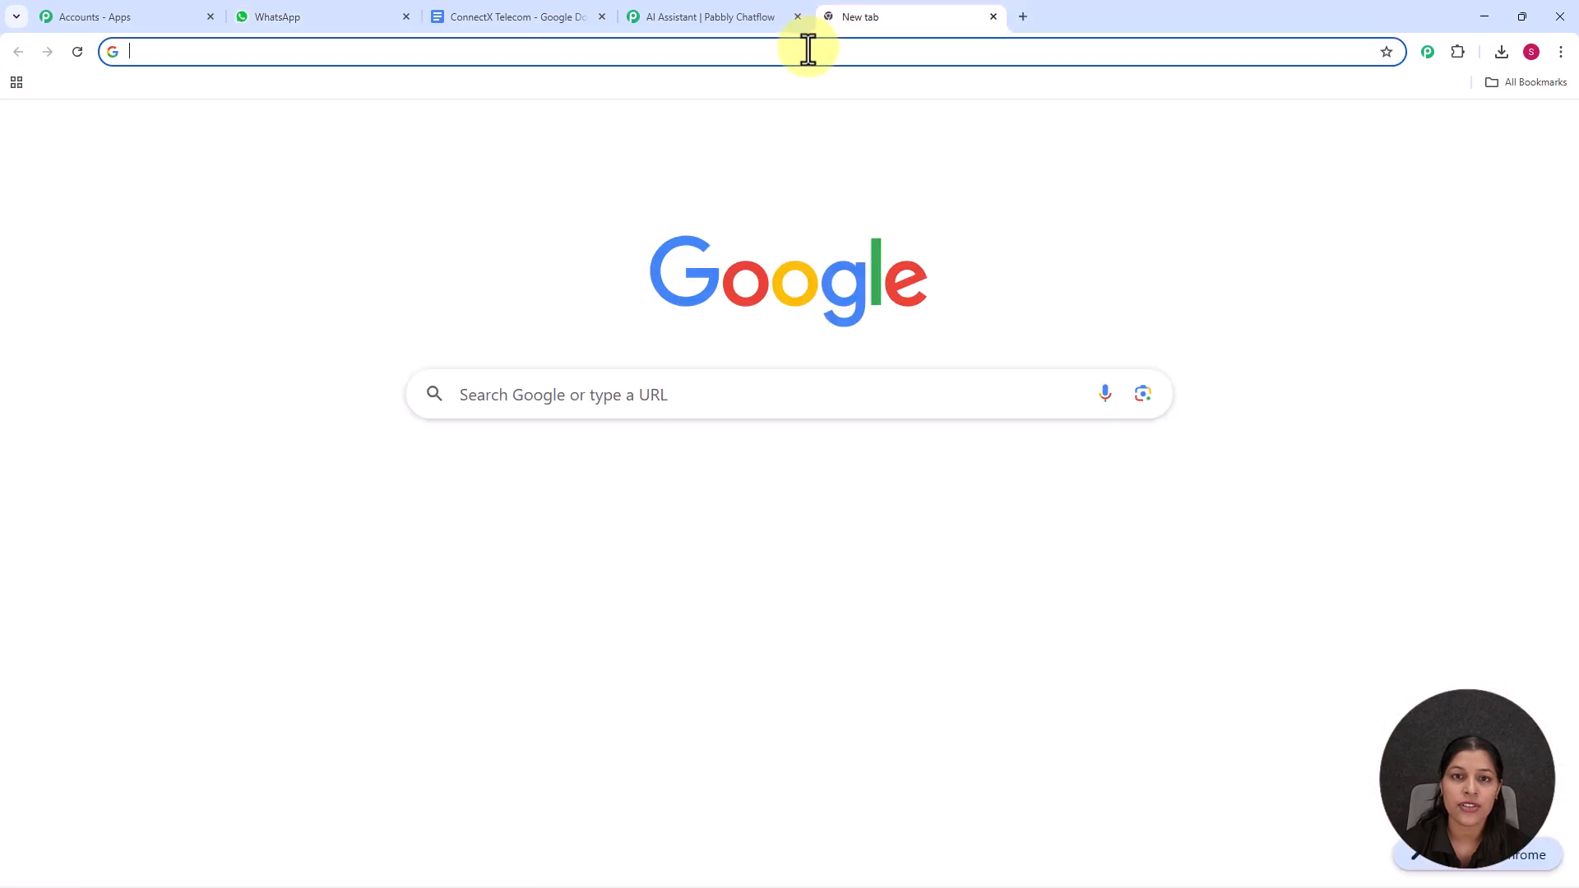
pyautogui.click(805, 52)
pyautogui.write('pabbly.com/chatflow')
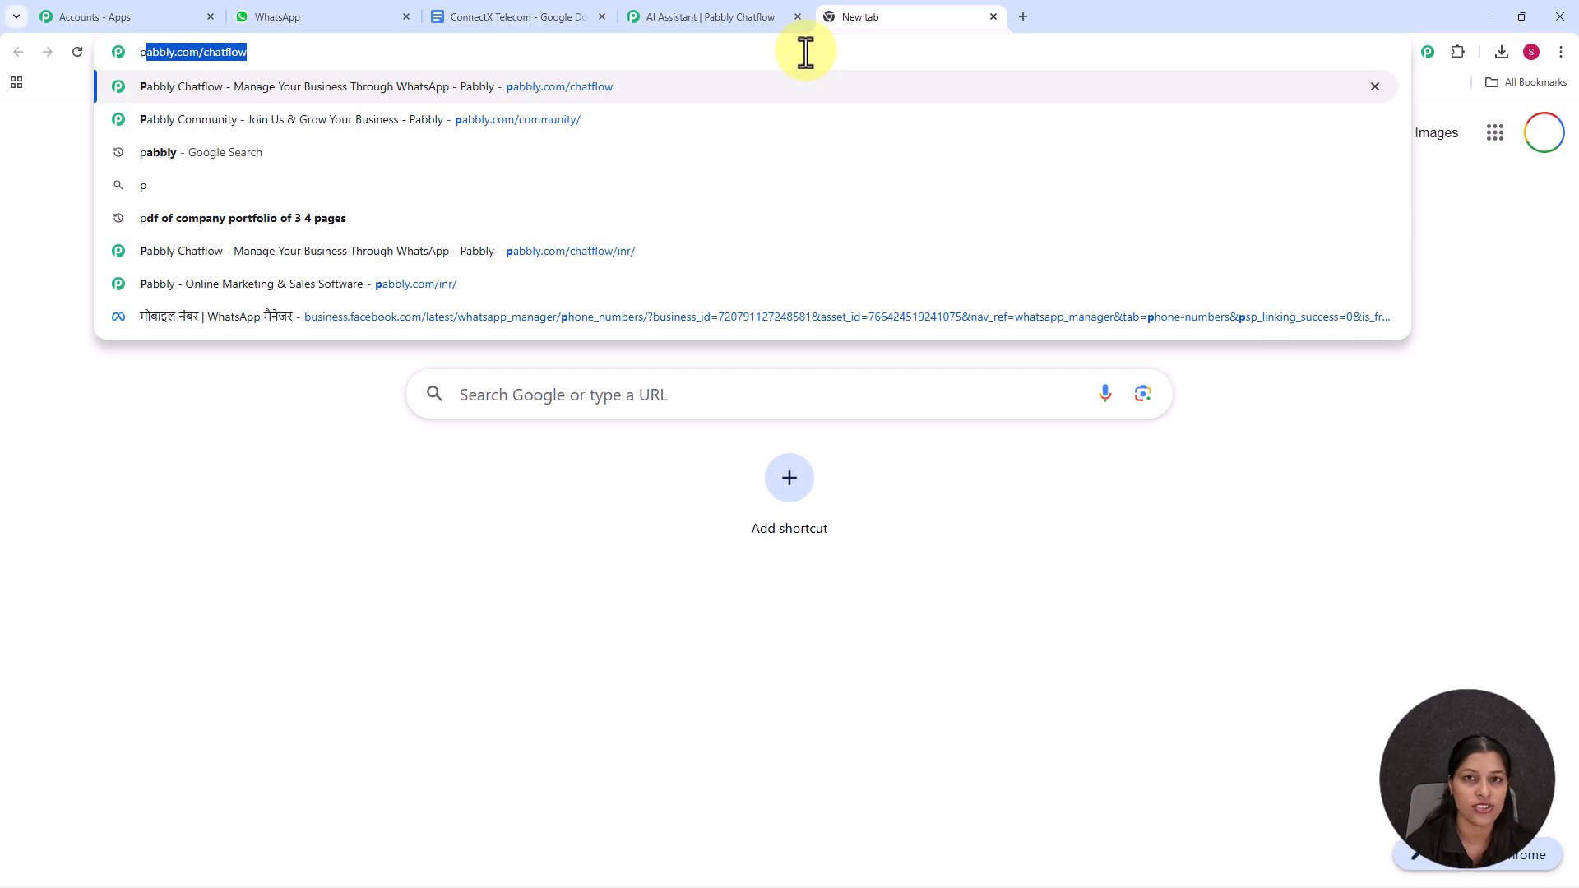
pyautogui.press('Return')
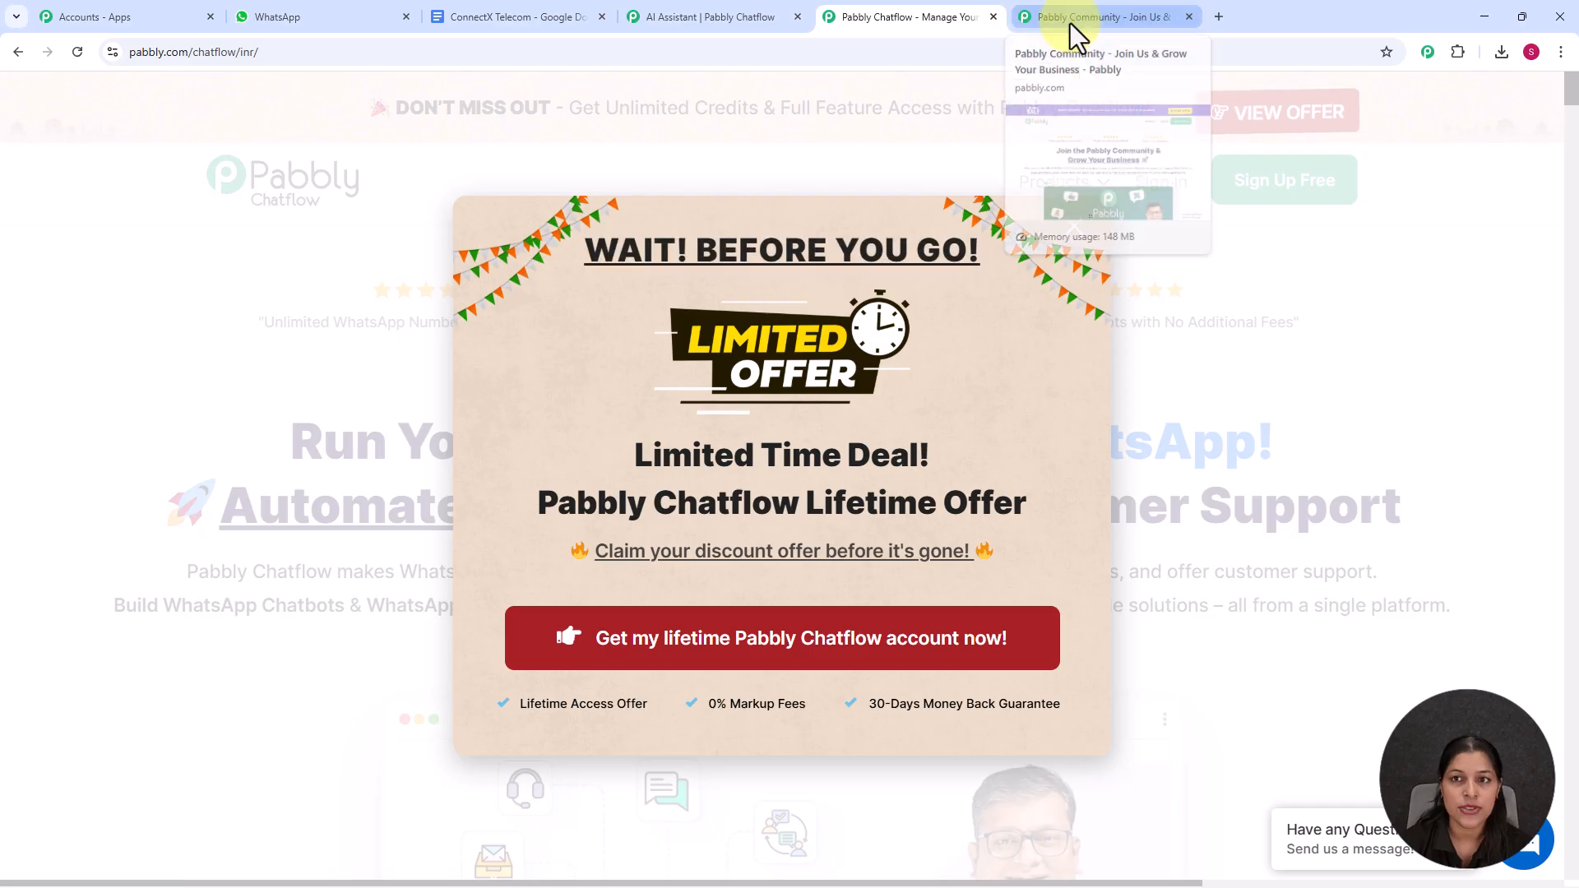
# Examine the Pabbly Community page, including its member benefits, testimonial, trusted businesses and reasons to join.
pyautogui.click(1069, 23)
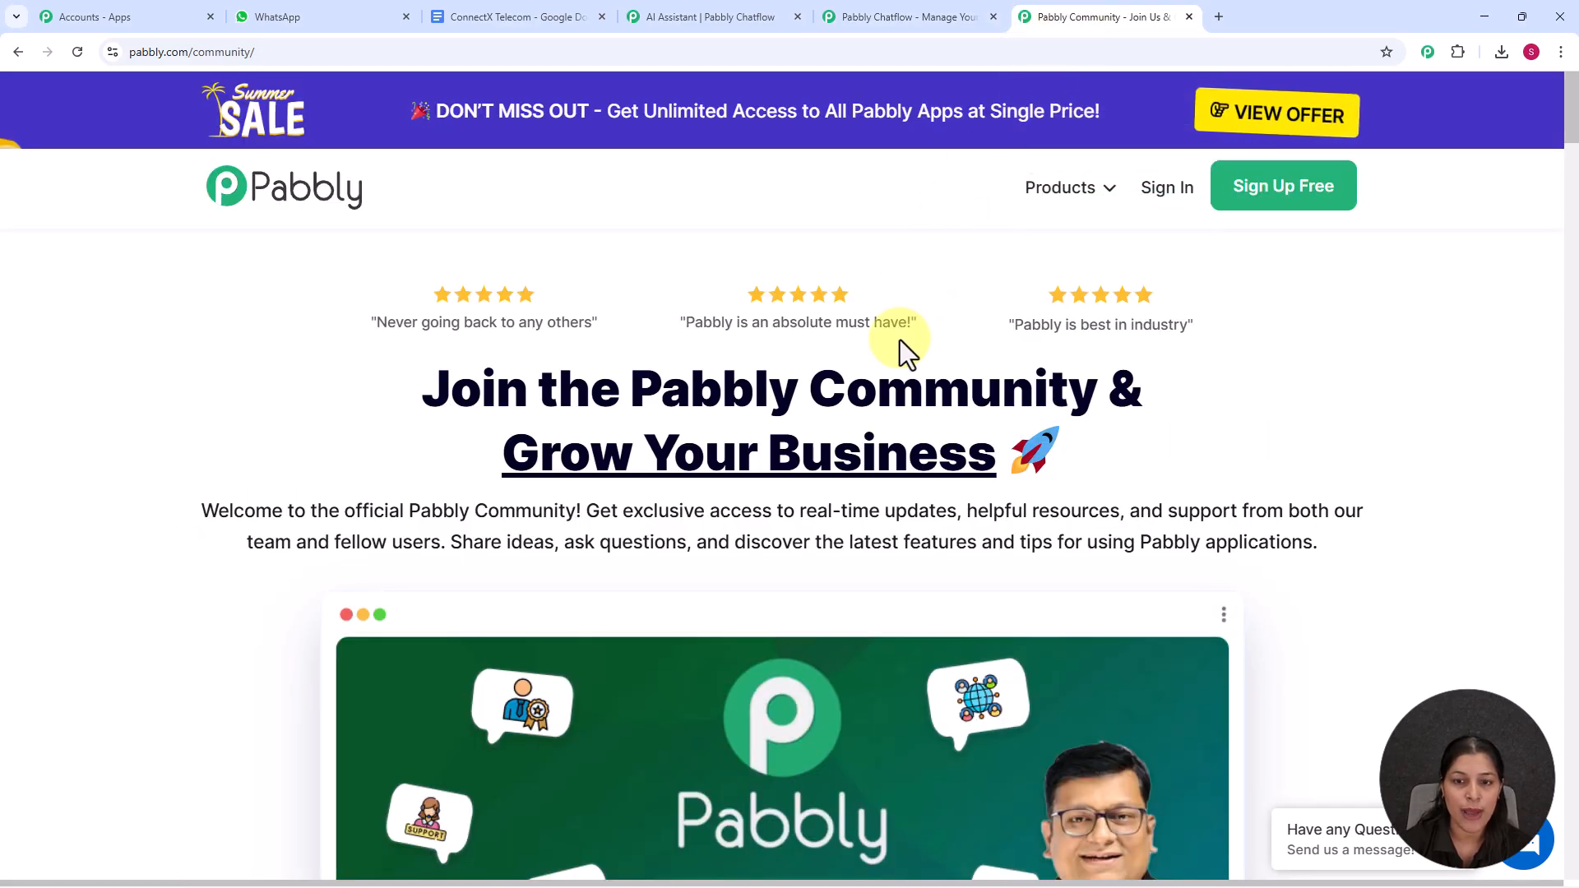
pyautogui.scroll(-2, 900, 346)
pyautogui.scroll(-3, 899, 339)
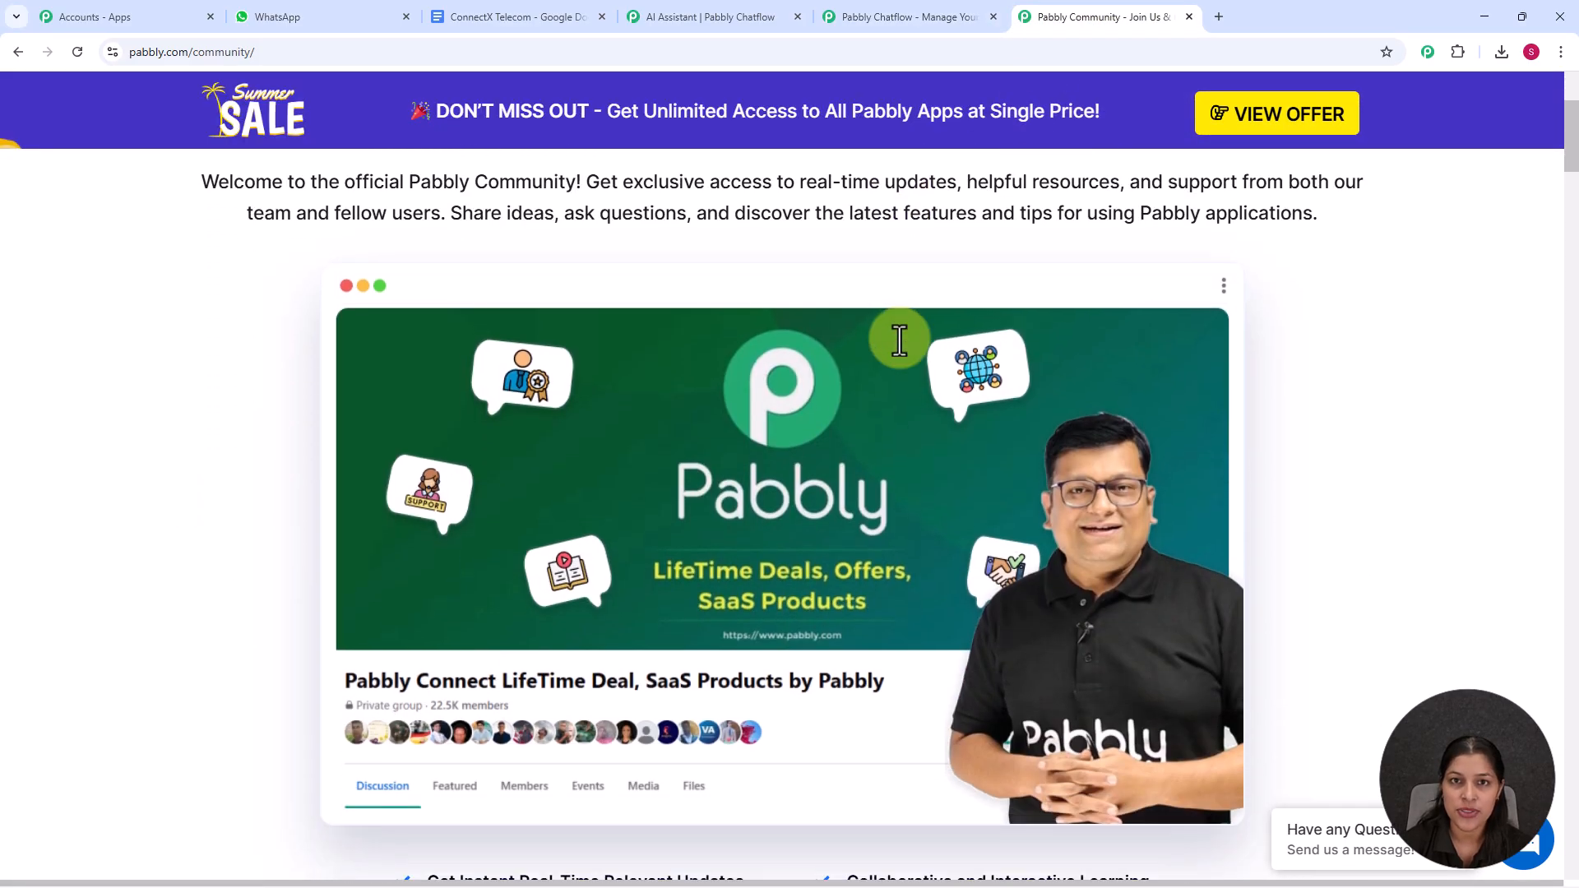
pyautogui.scroll(-4, 900, 339)
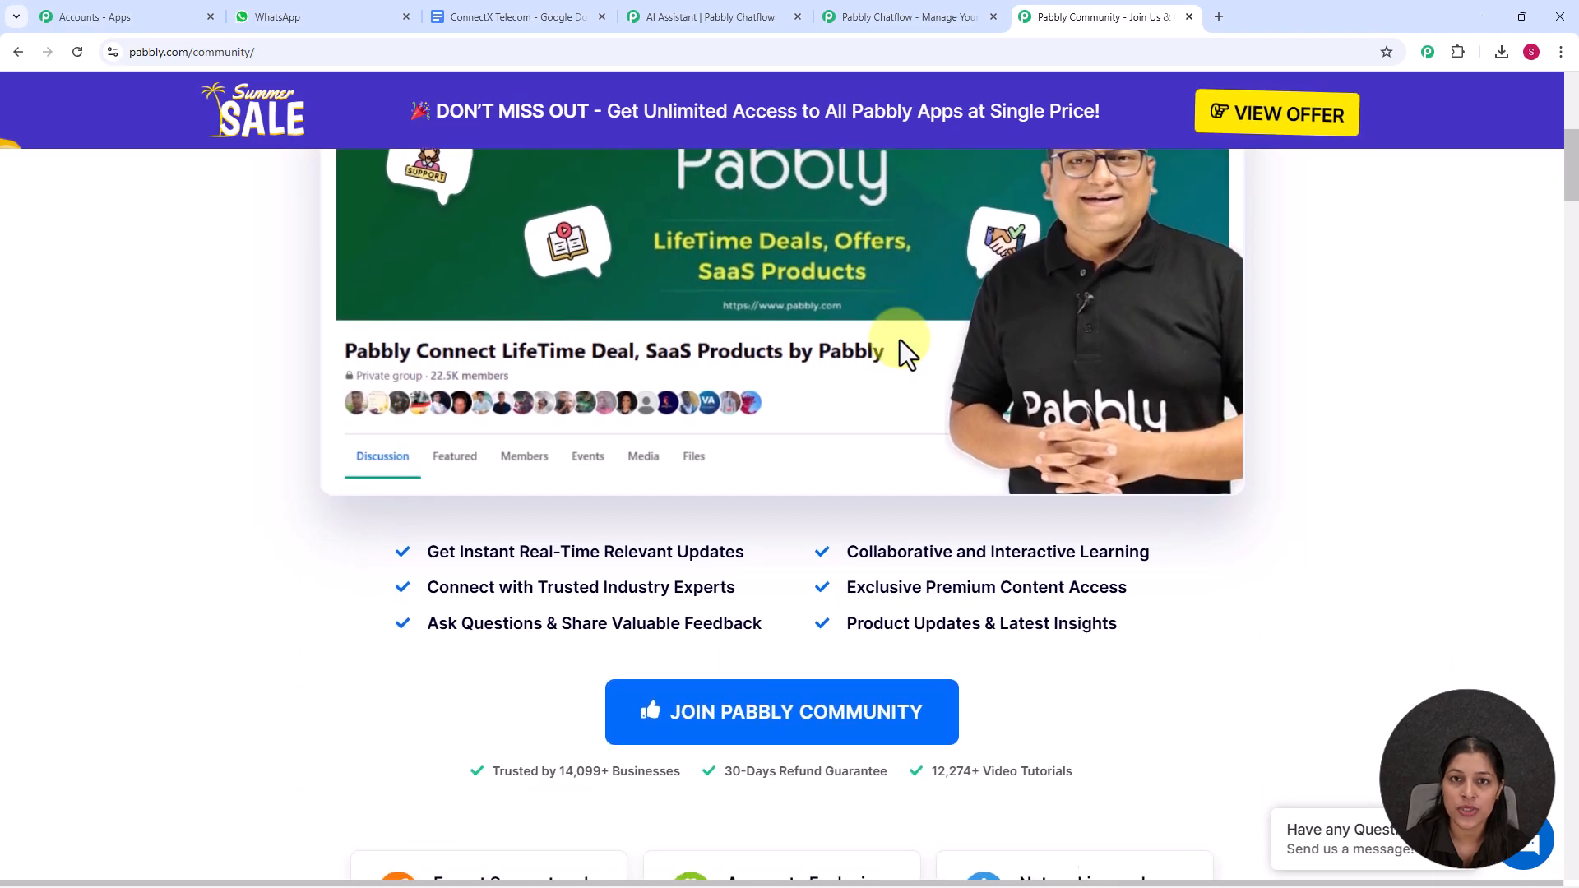
pyautogui.scroll(-1, 899, 338)
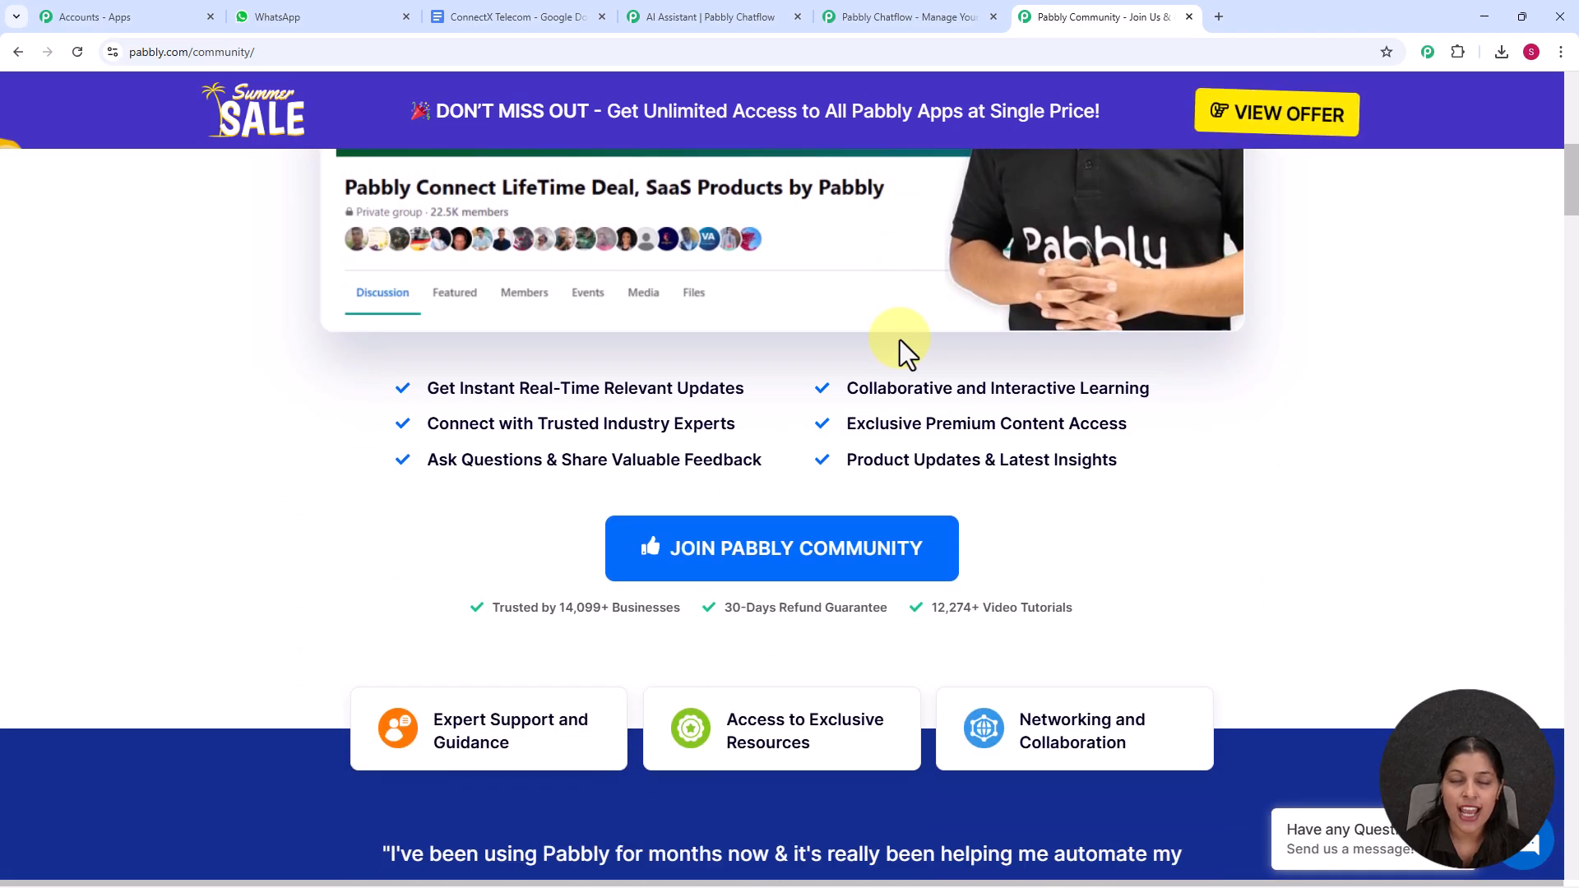
pyautogui.scroll(-1, 899, 339)
pyautogui.scroll(-1, 900, 339)
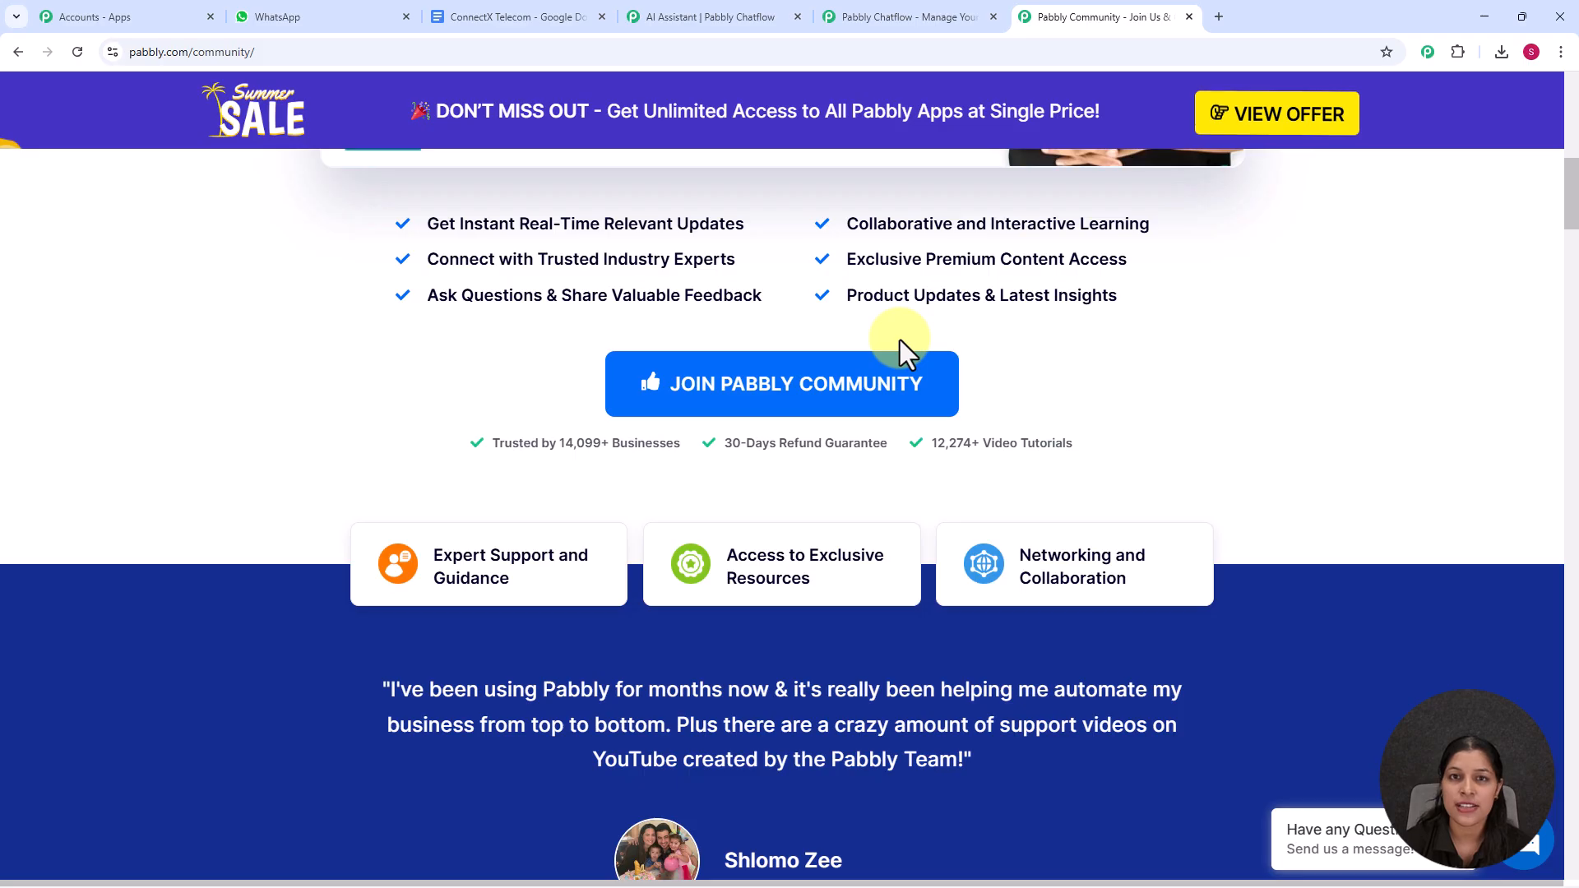
pyautogui.scroll(-2, 900, 339)
pyautogui.scroll(-3, 900, 339)
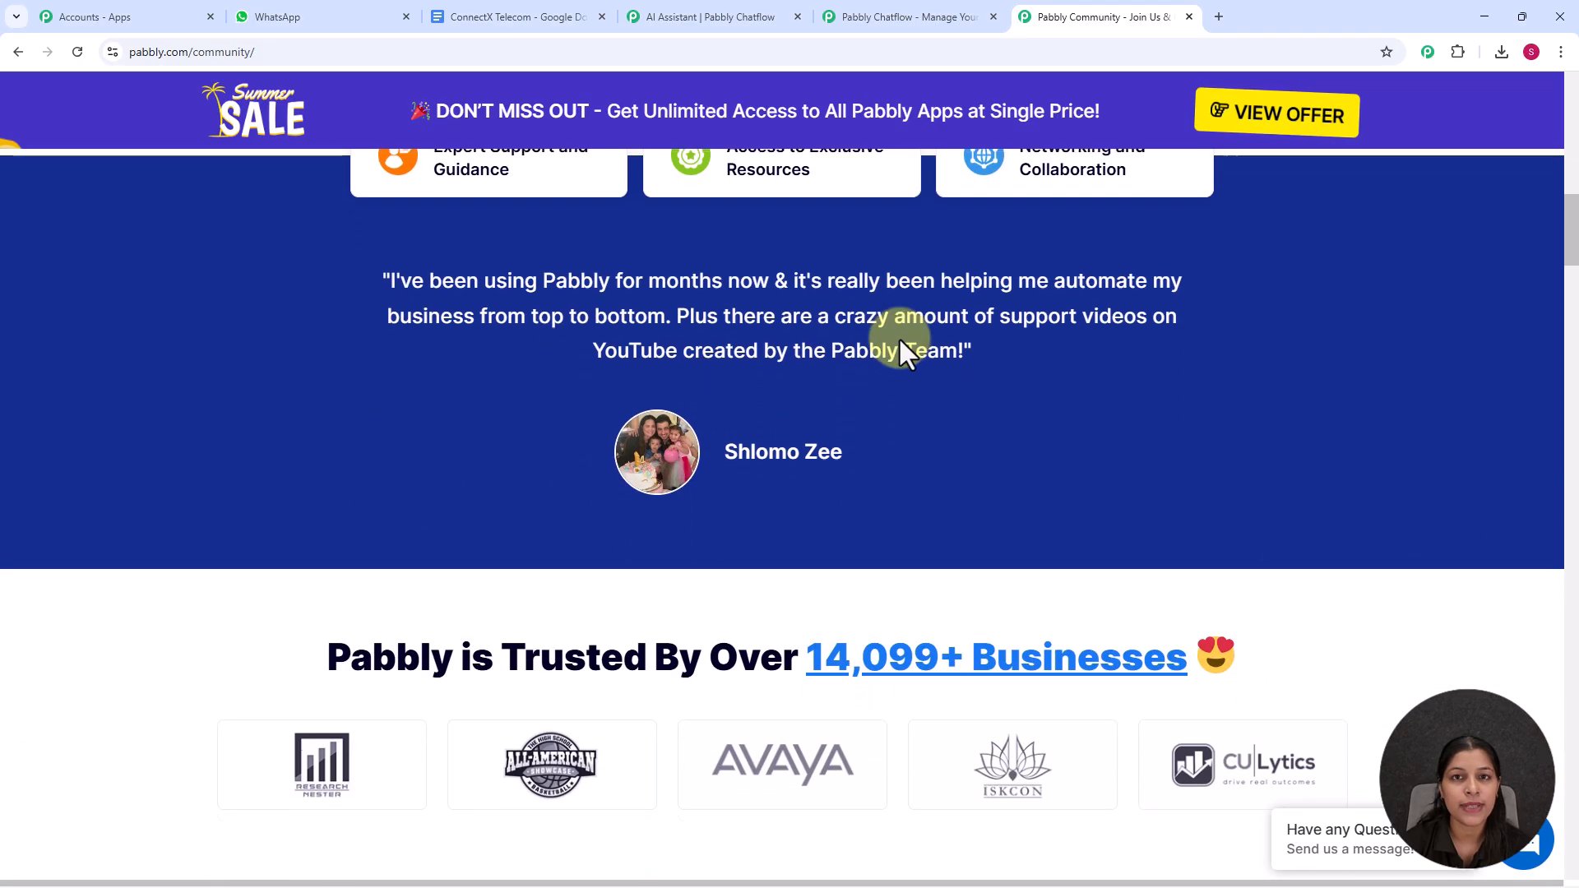
pyautogui.scroll(-2, 900, 339)
pyautogui.scroll(-1, 899, 339)
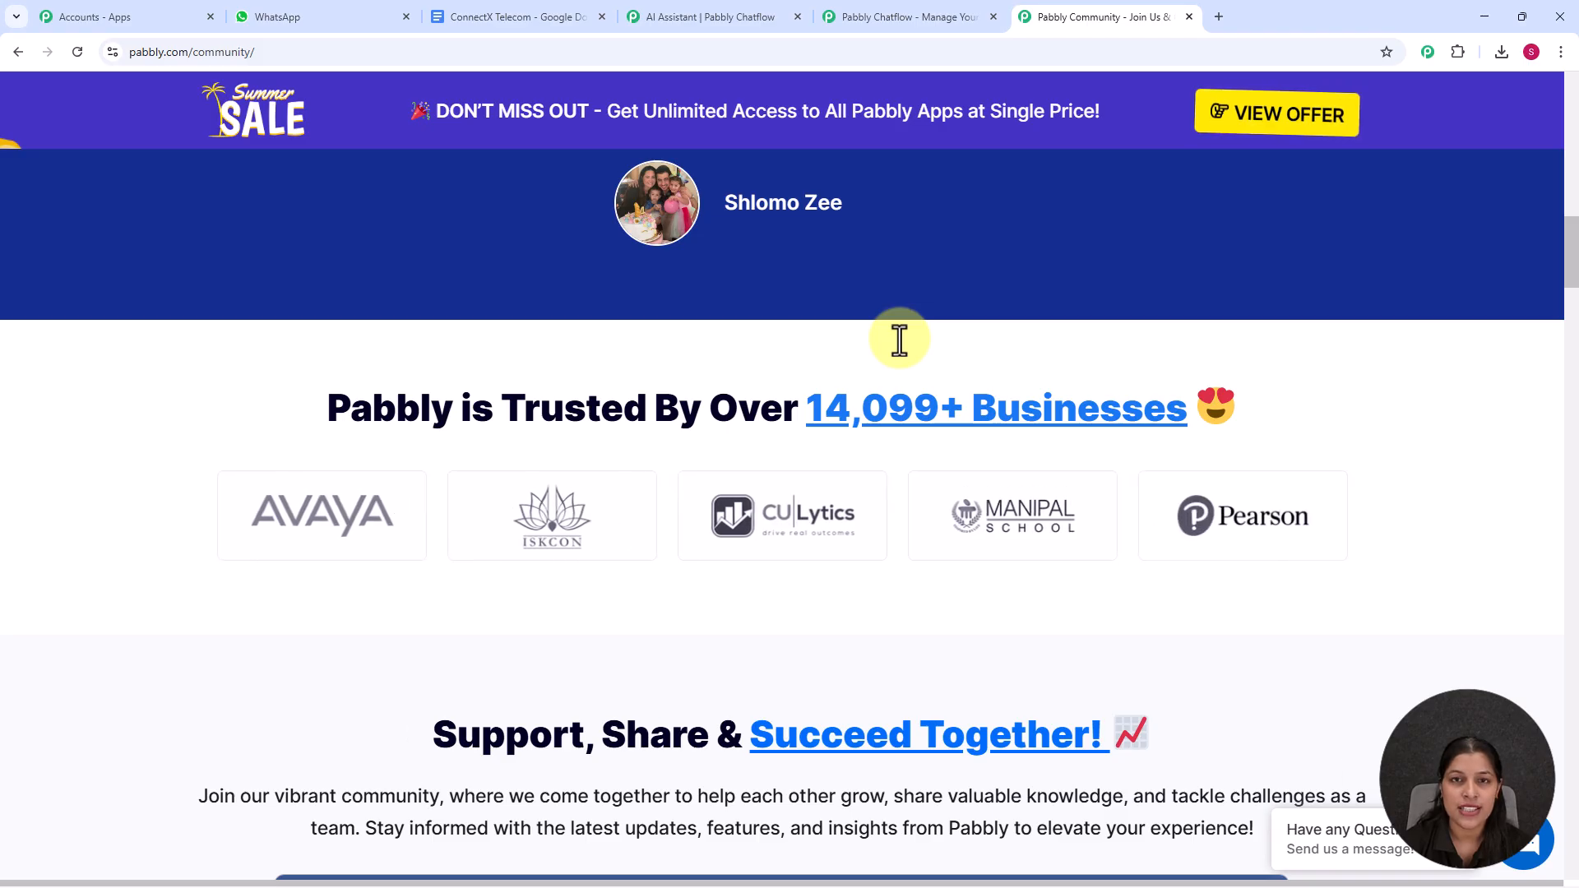
pyautogui.scroll(-3, 899, 338)
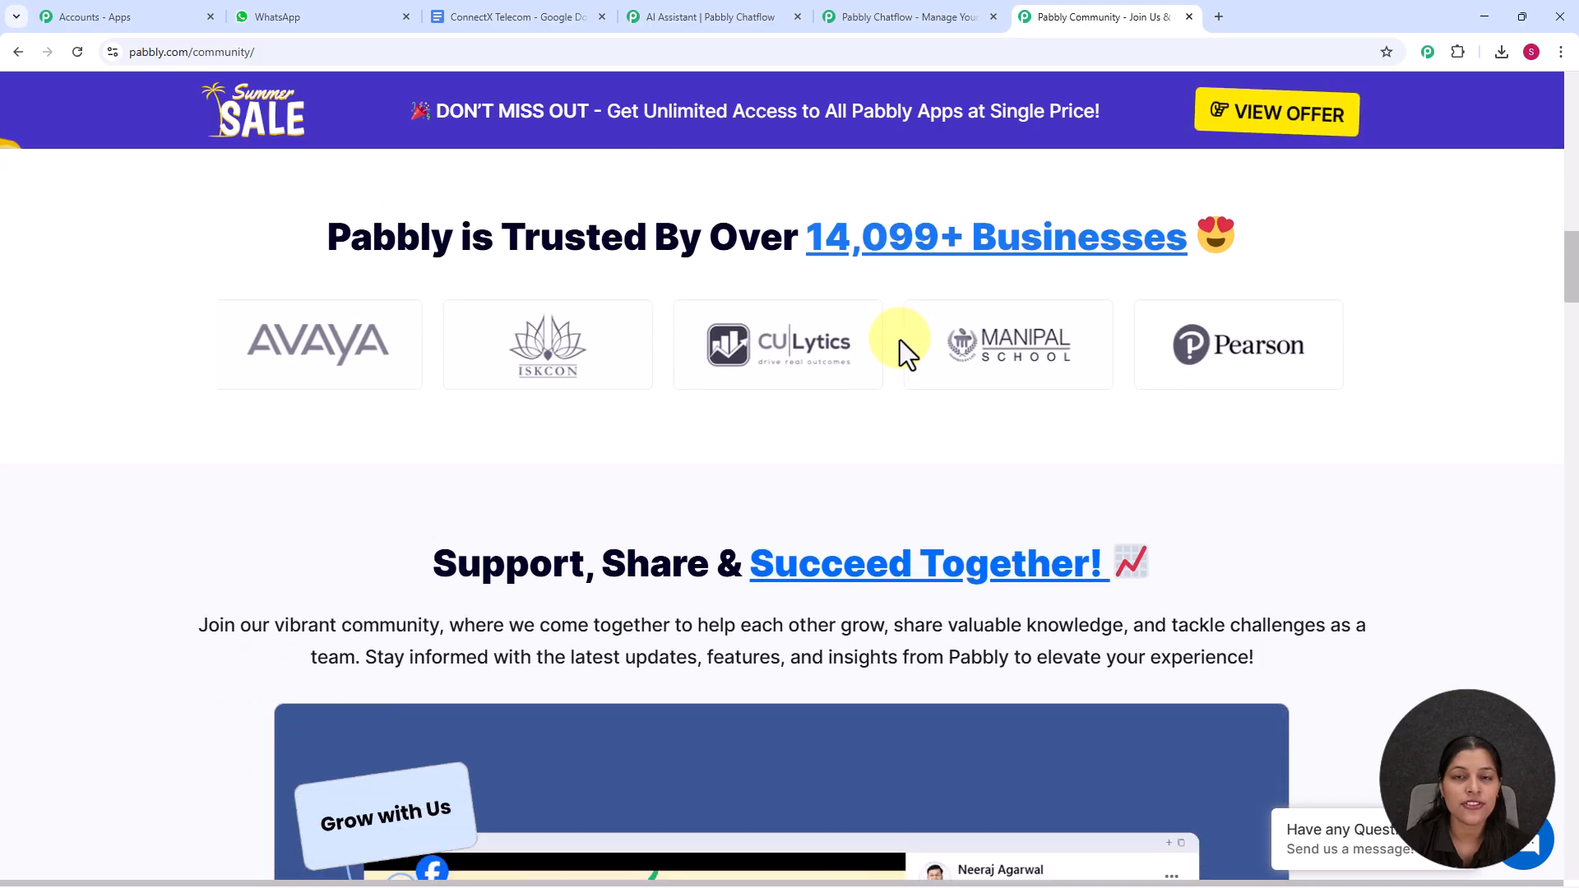
pyautogui.scroll(-5, 900, 339)
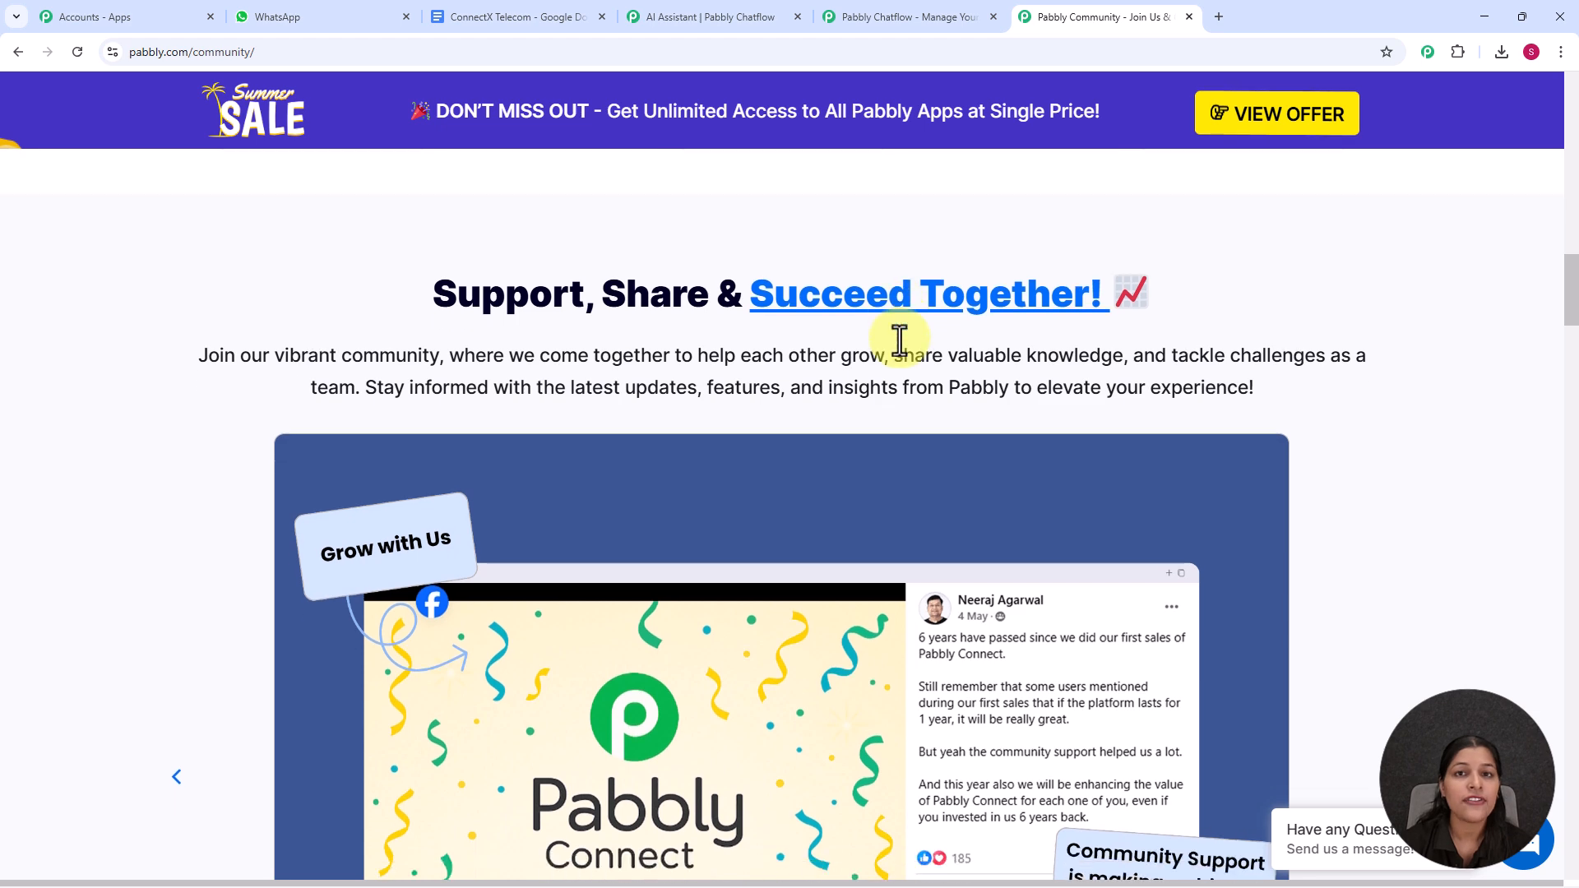
pyautogui.scroll(-5, 899, 336)
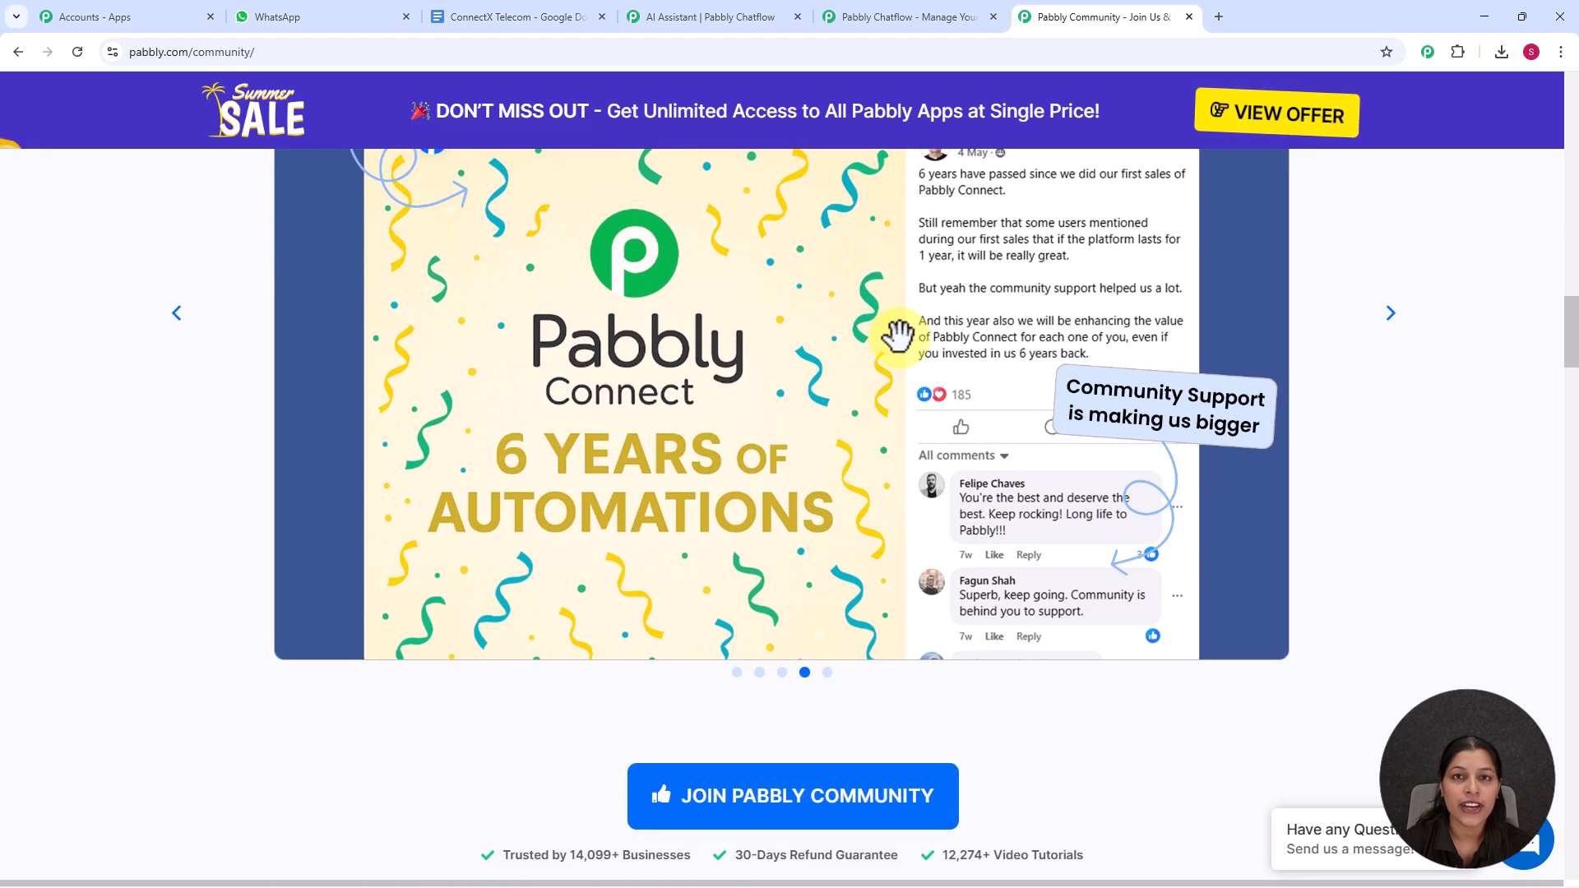
pyautogui.scroll(-7, 900, 337)
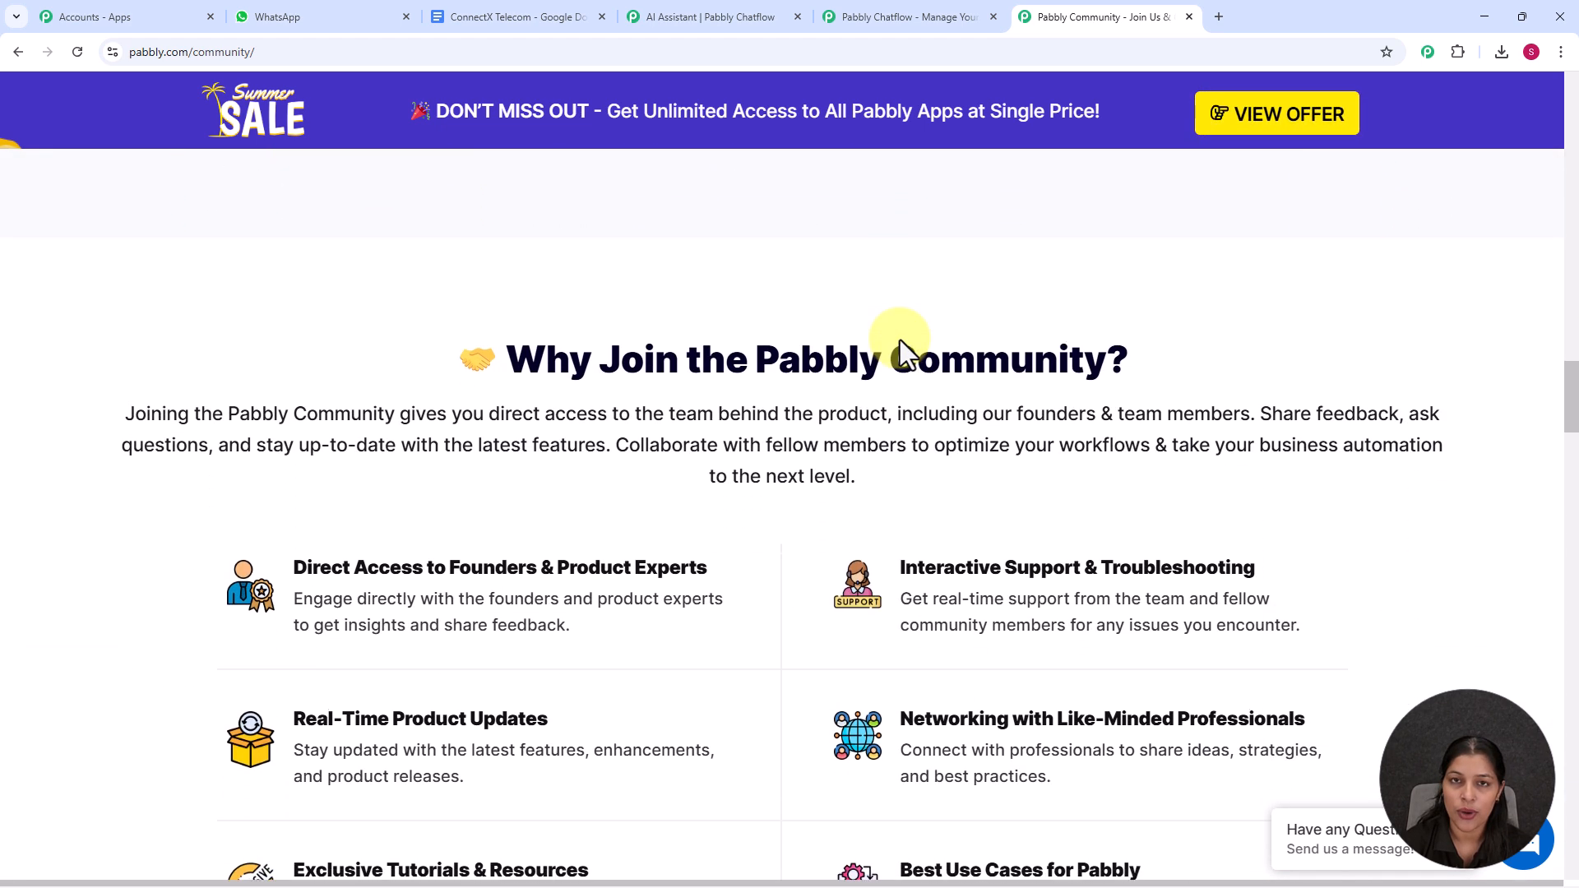
# Sign in from the Pabbly Chatflow site after dismissing its limited offer, and open Pabbly Chatflow from the list of Pabbly apps.
pyautogui.click(896, 20)
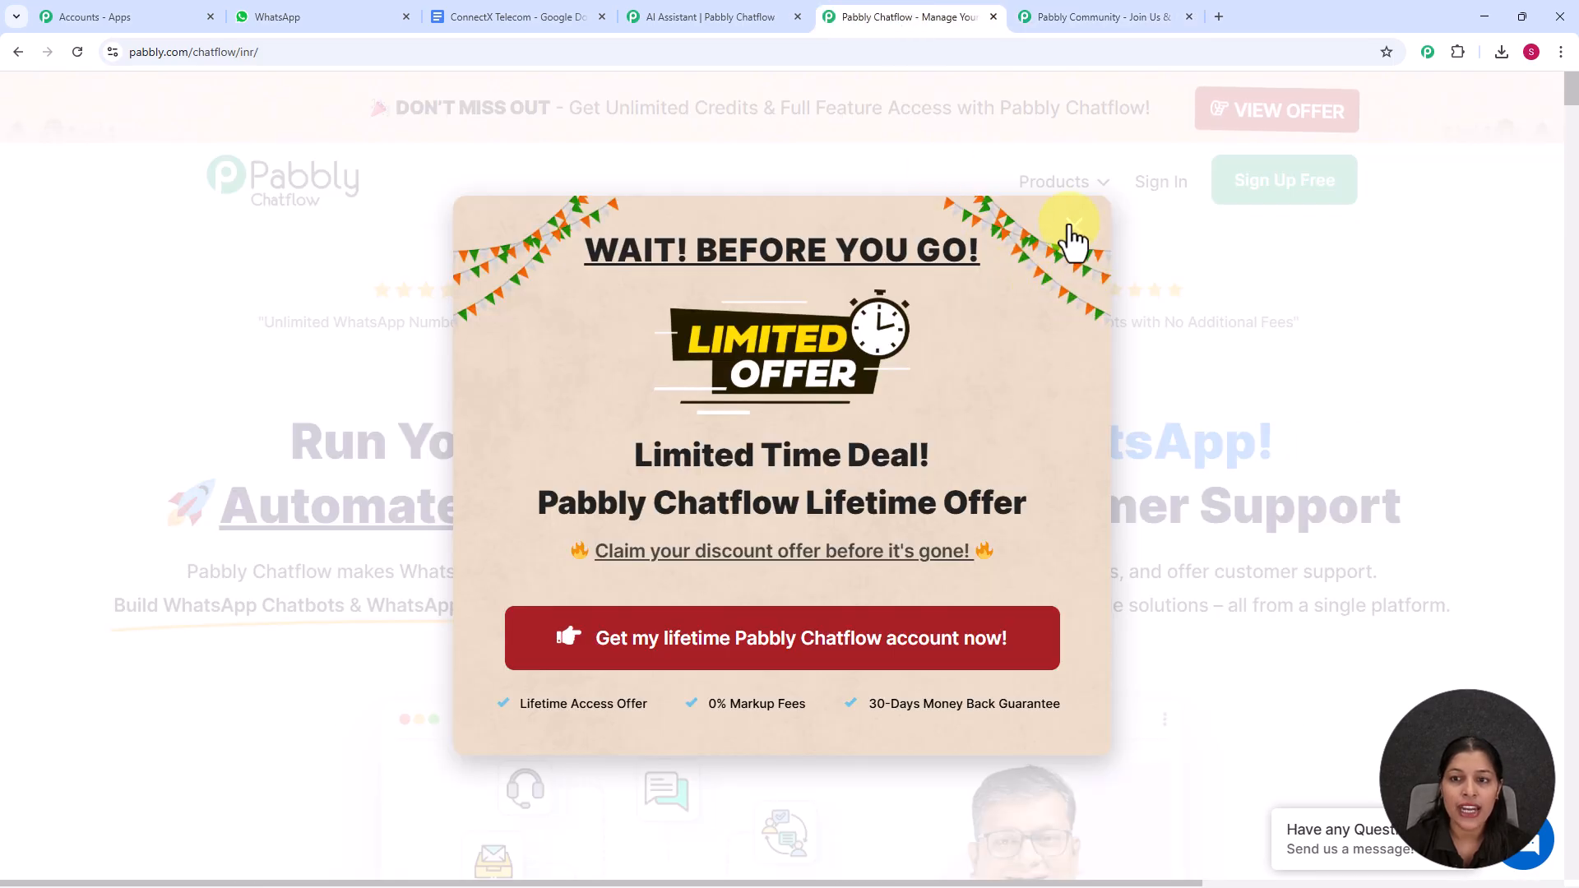
pyautogui.click(1069, 232)
pyautogui.click(1155, 181)
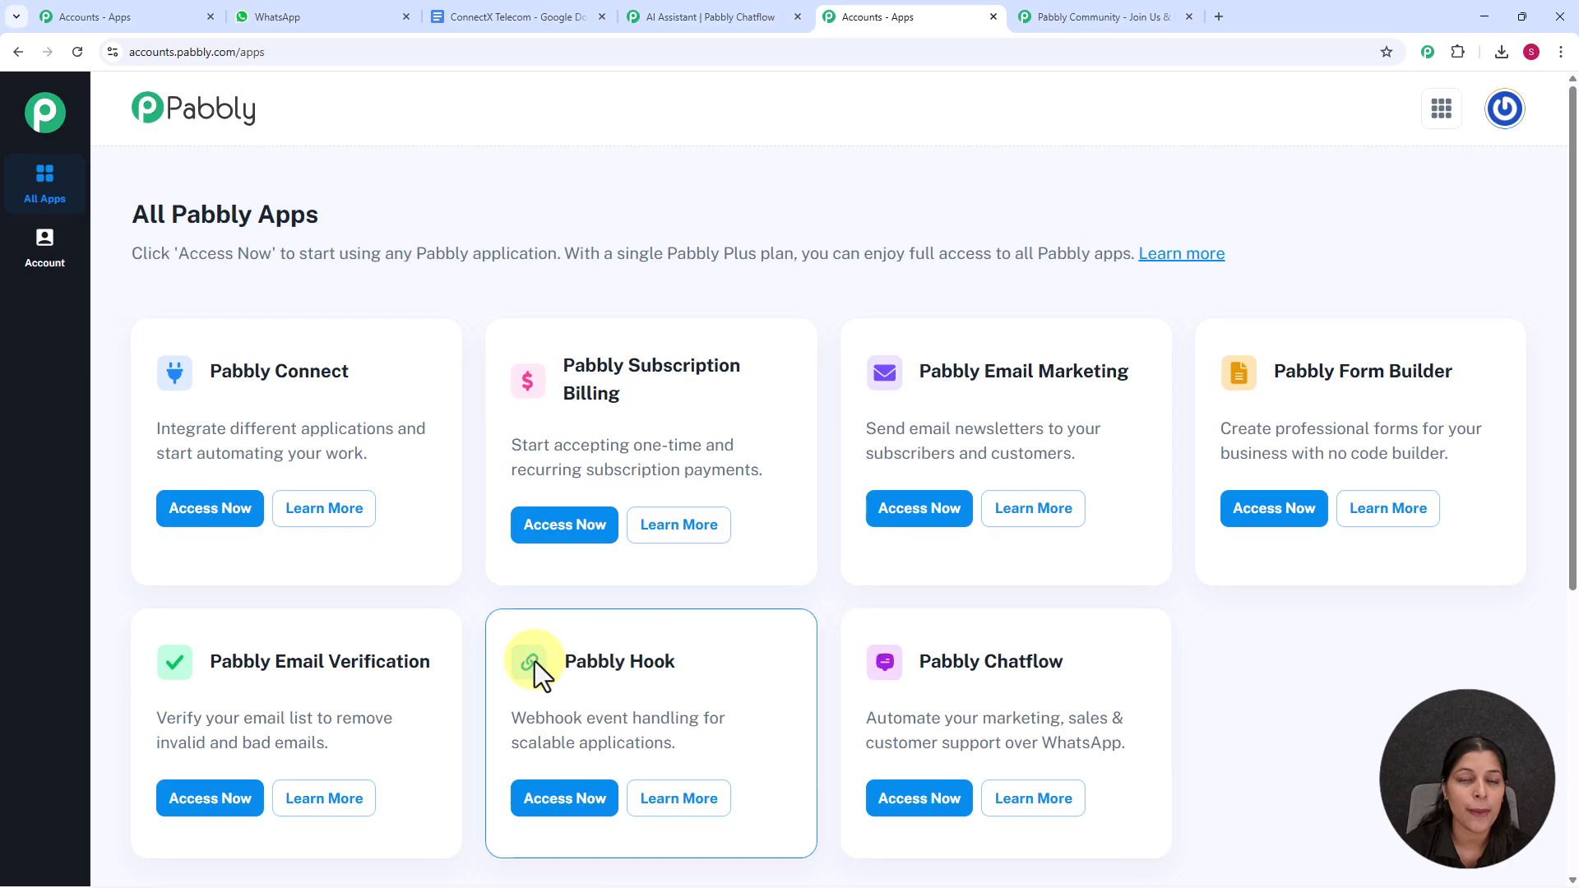
pyautogui.scroll(-2, 783, 406)
pyautogui.scroll(-1, 783, 406)
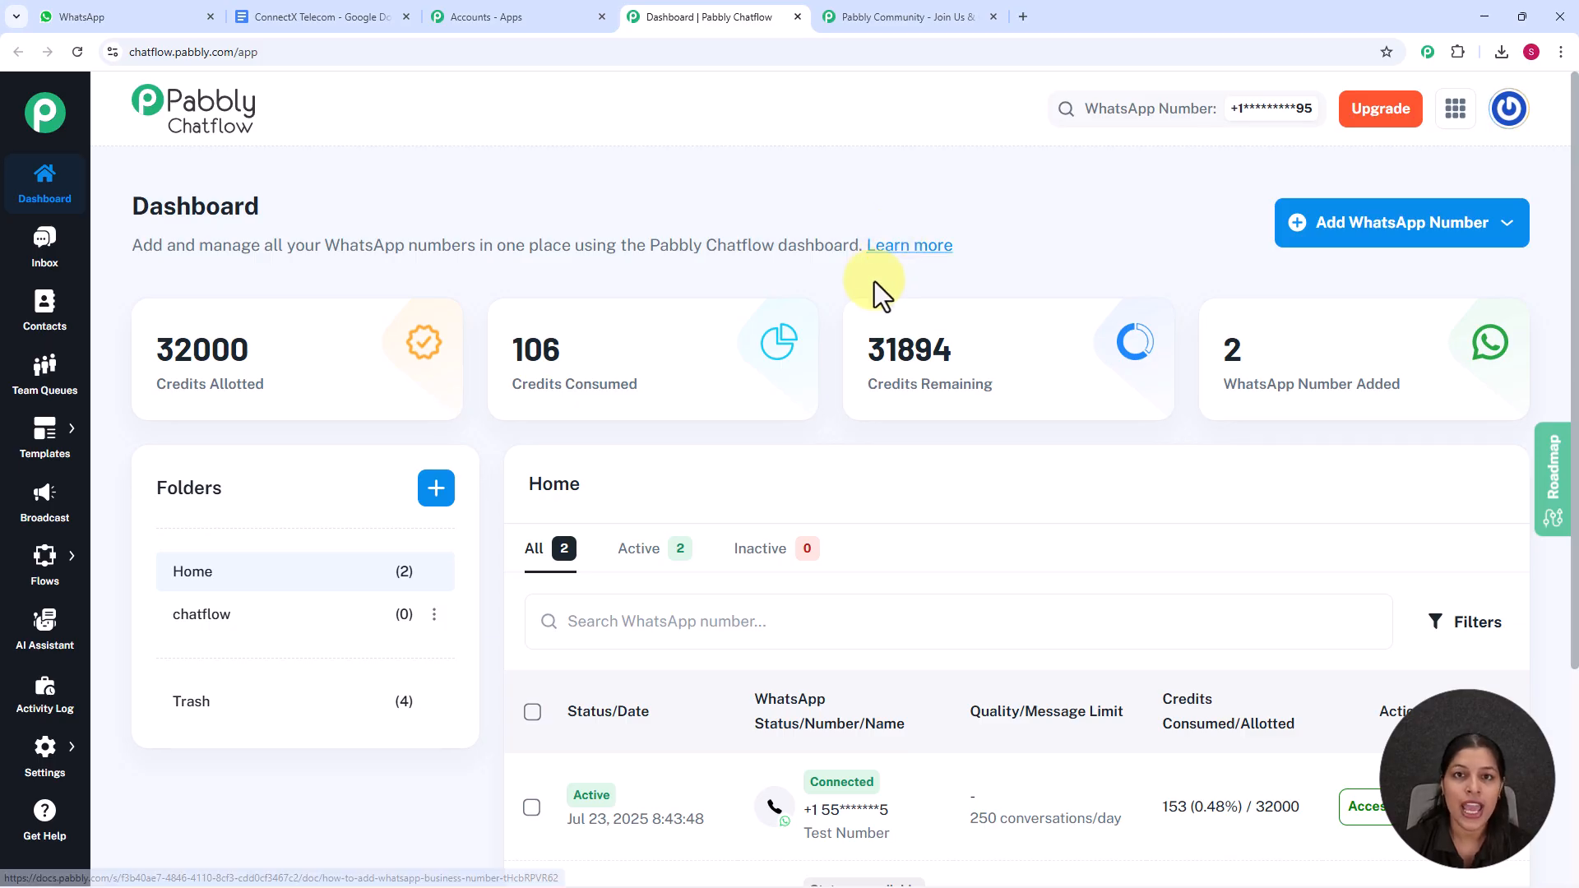
# Examine the dashboard's list of WhatsApp numbers and the available options for adding a WhatsApp number.
pyautogui.scroll(-1, 865, 352)
pyautogui.scroll(-2, 866, 352)
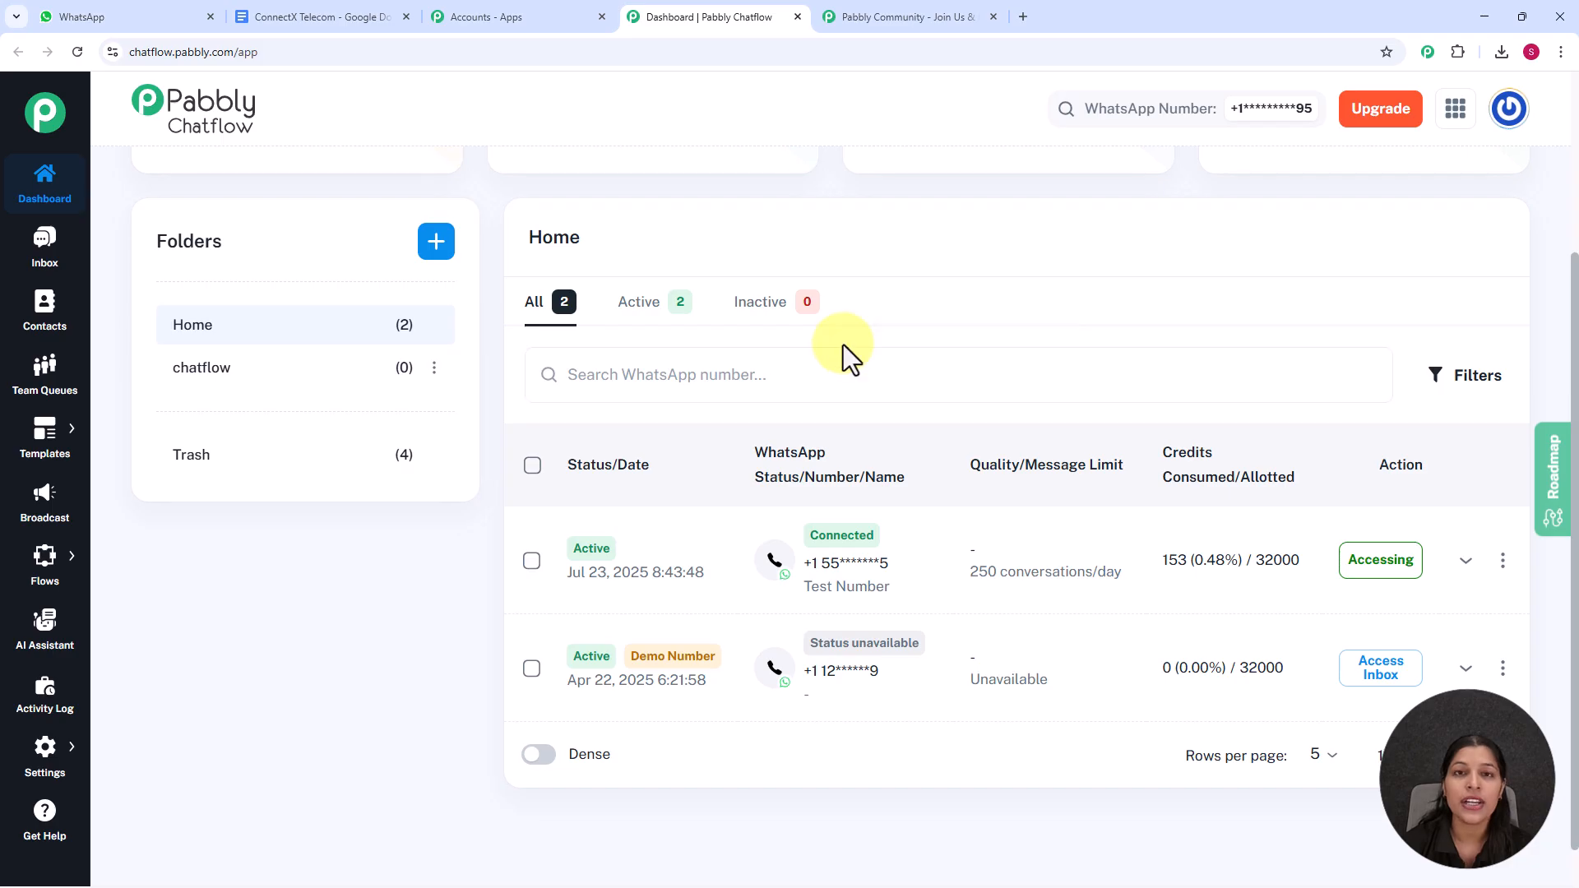
pyautogui.scroll(3, 843, 346)
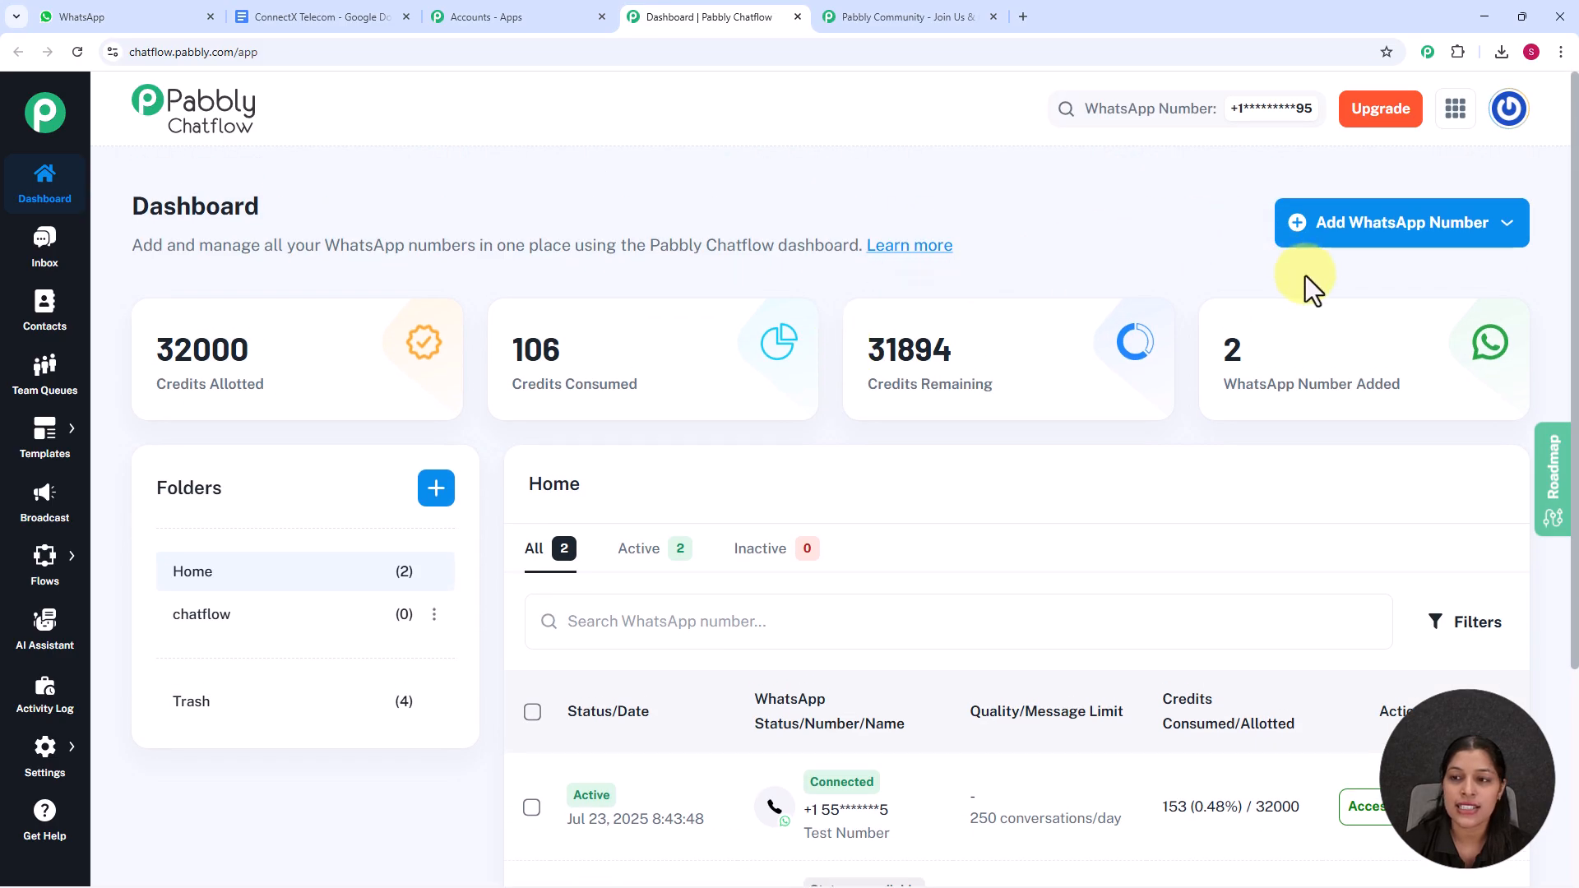
pyautogui.click(1401, 223)
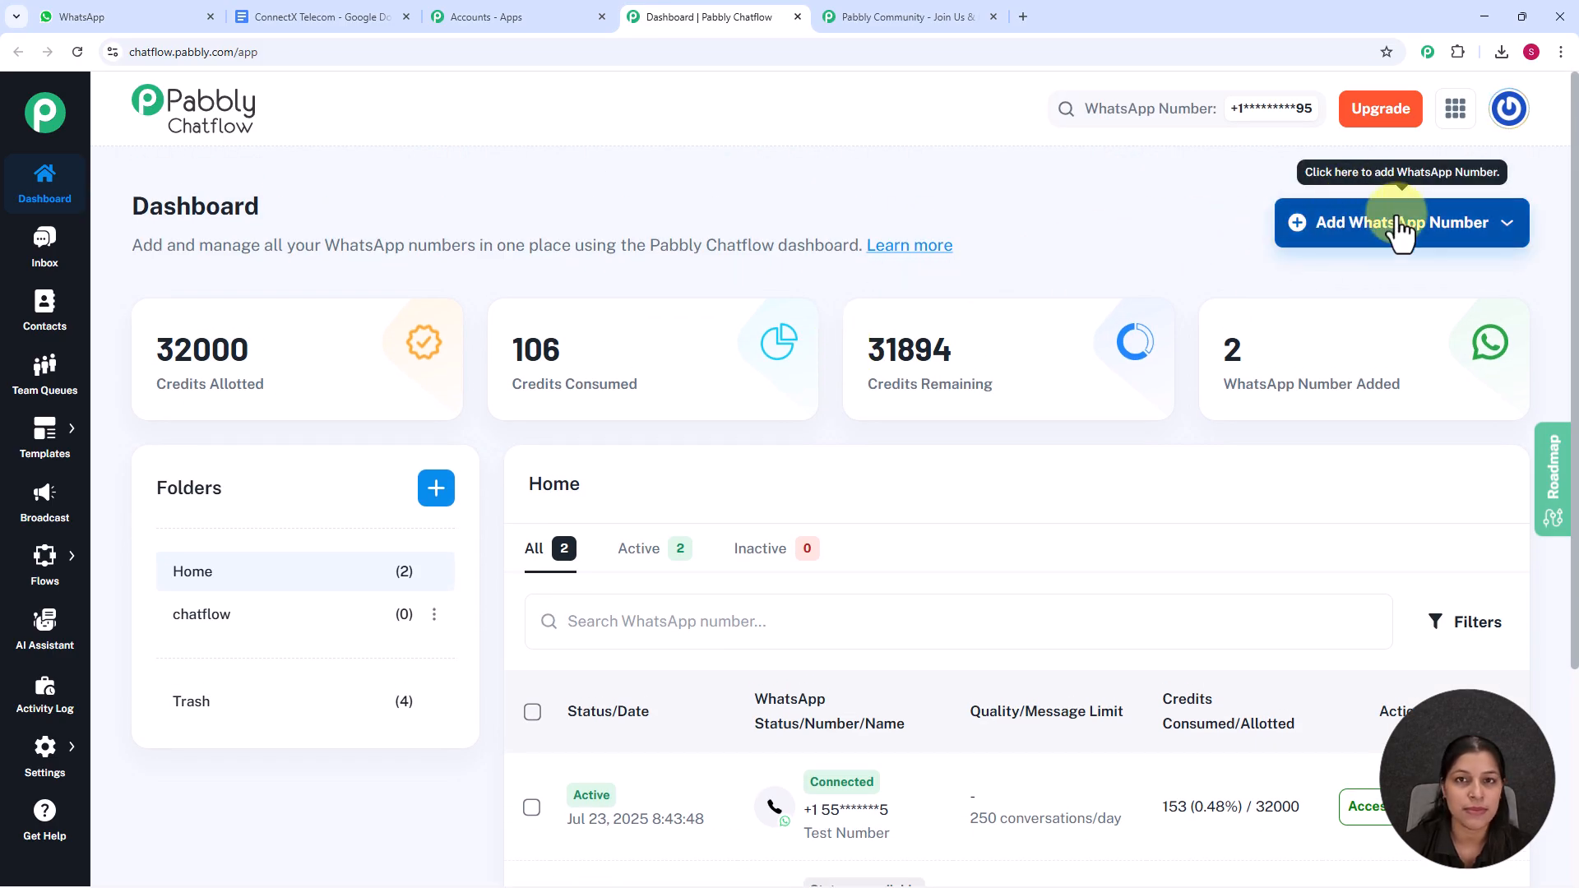
pyautogui.click(1438, 238)
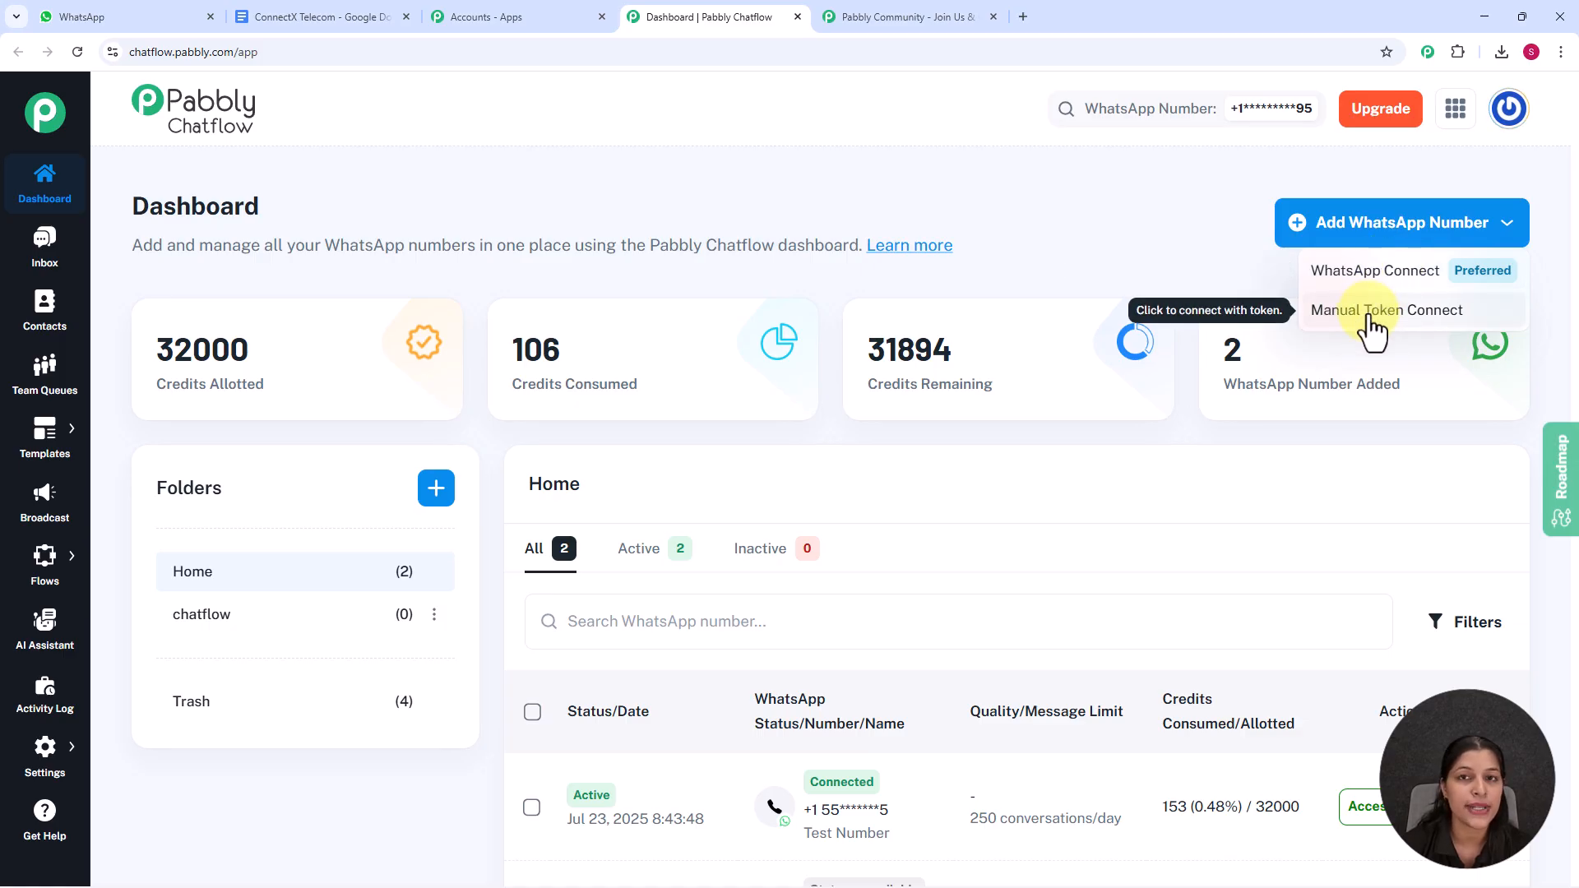
pyautogui.click(1120, 263)
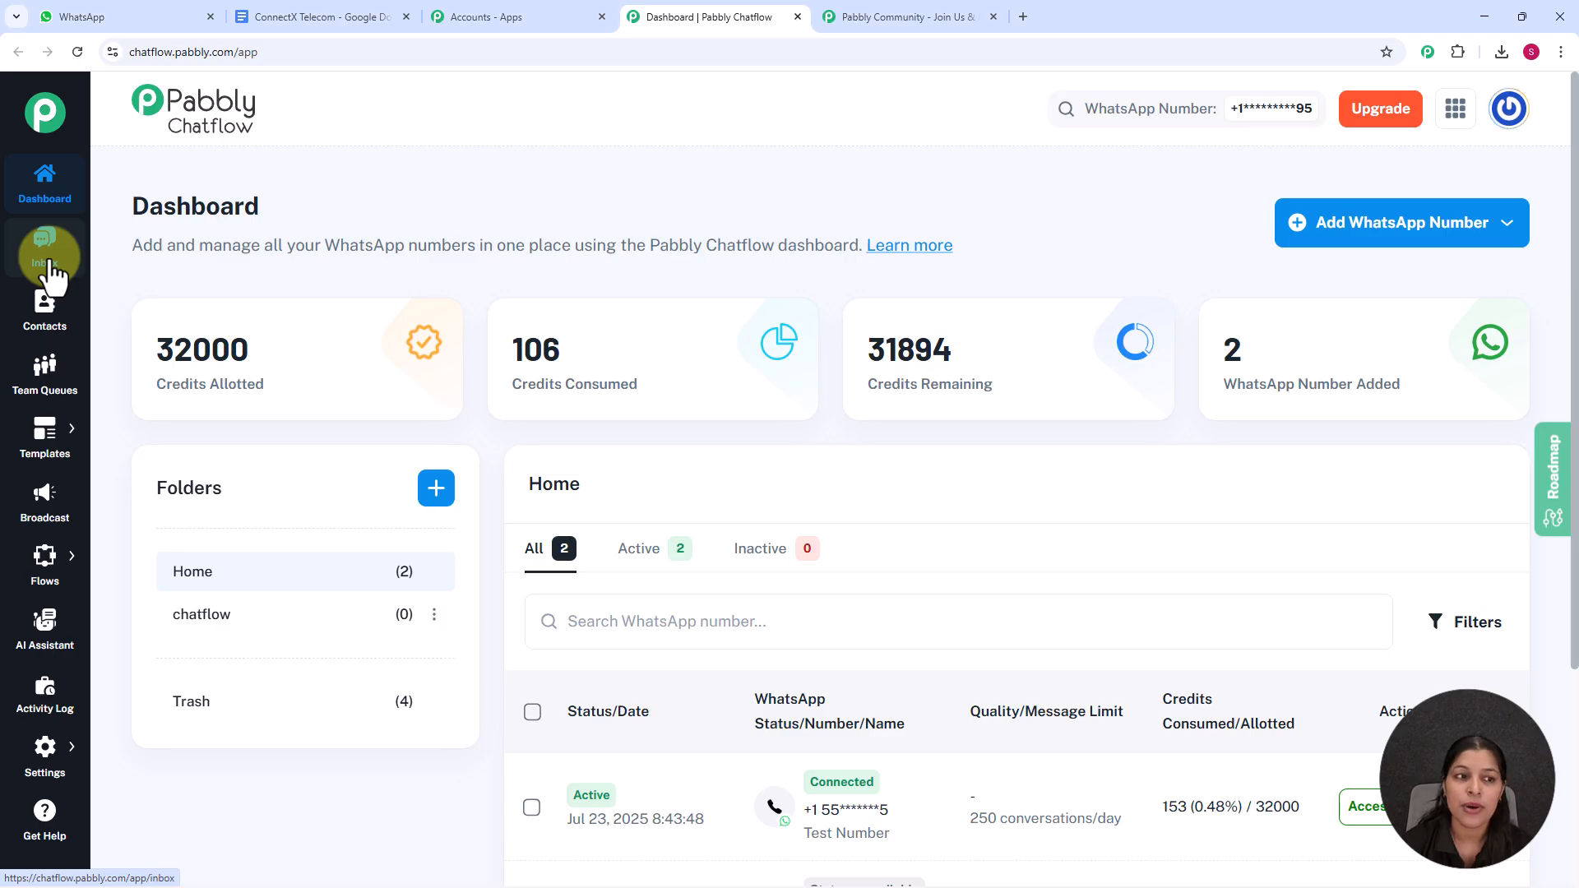
pyautogui.moveTo(61, 457)
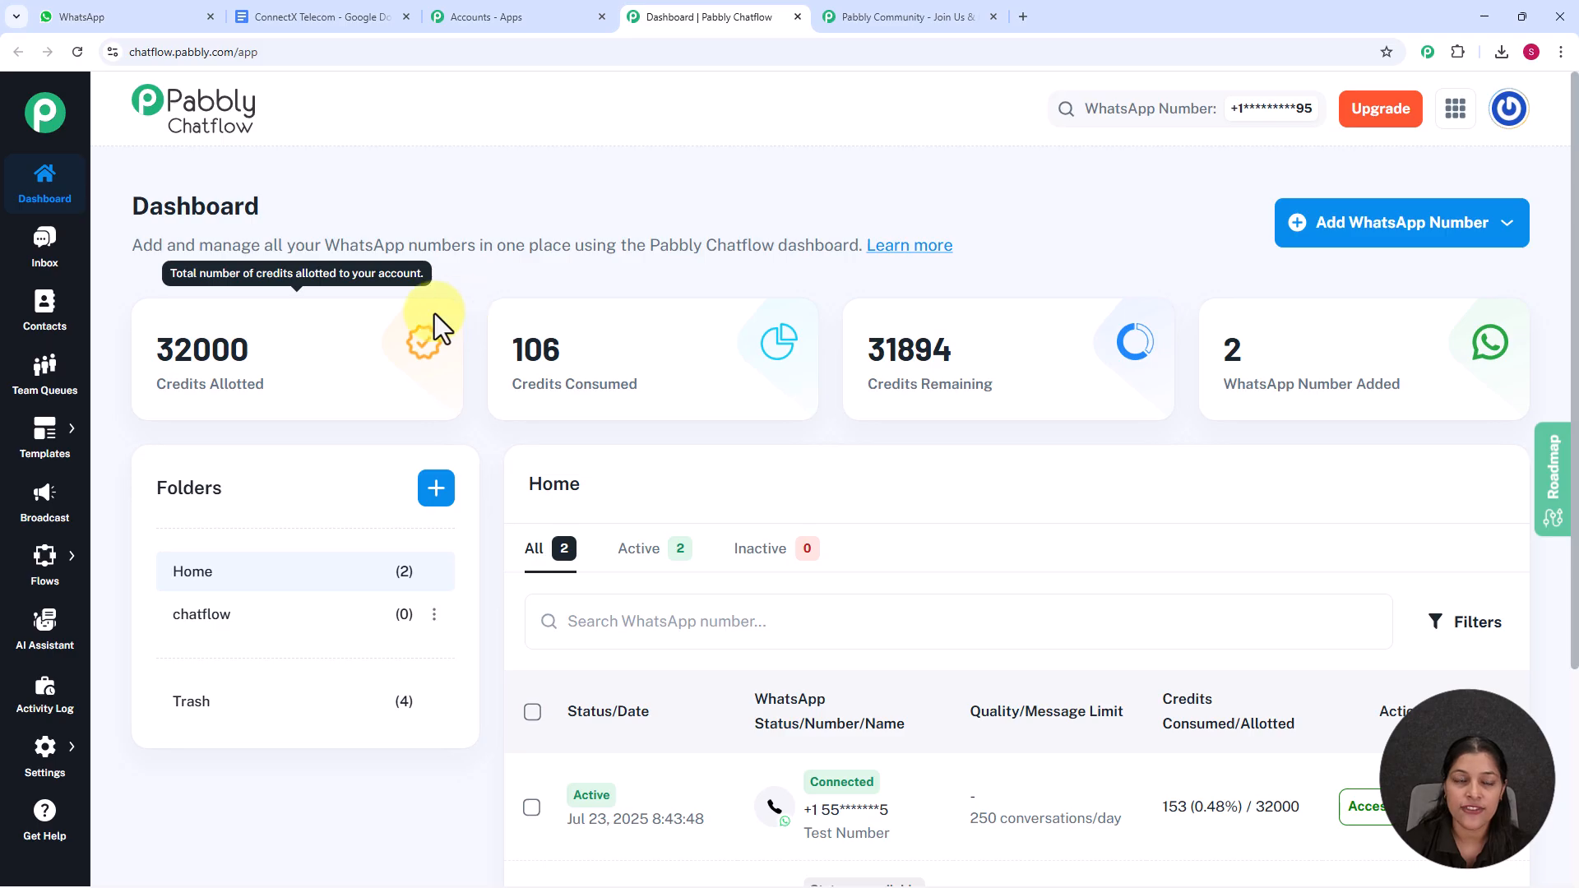
# Open the AI Assistant section and look through the existing assistants.
pyautogui.click(48, 645)
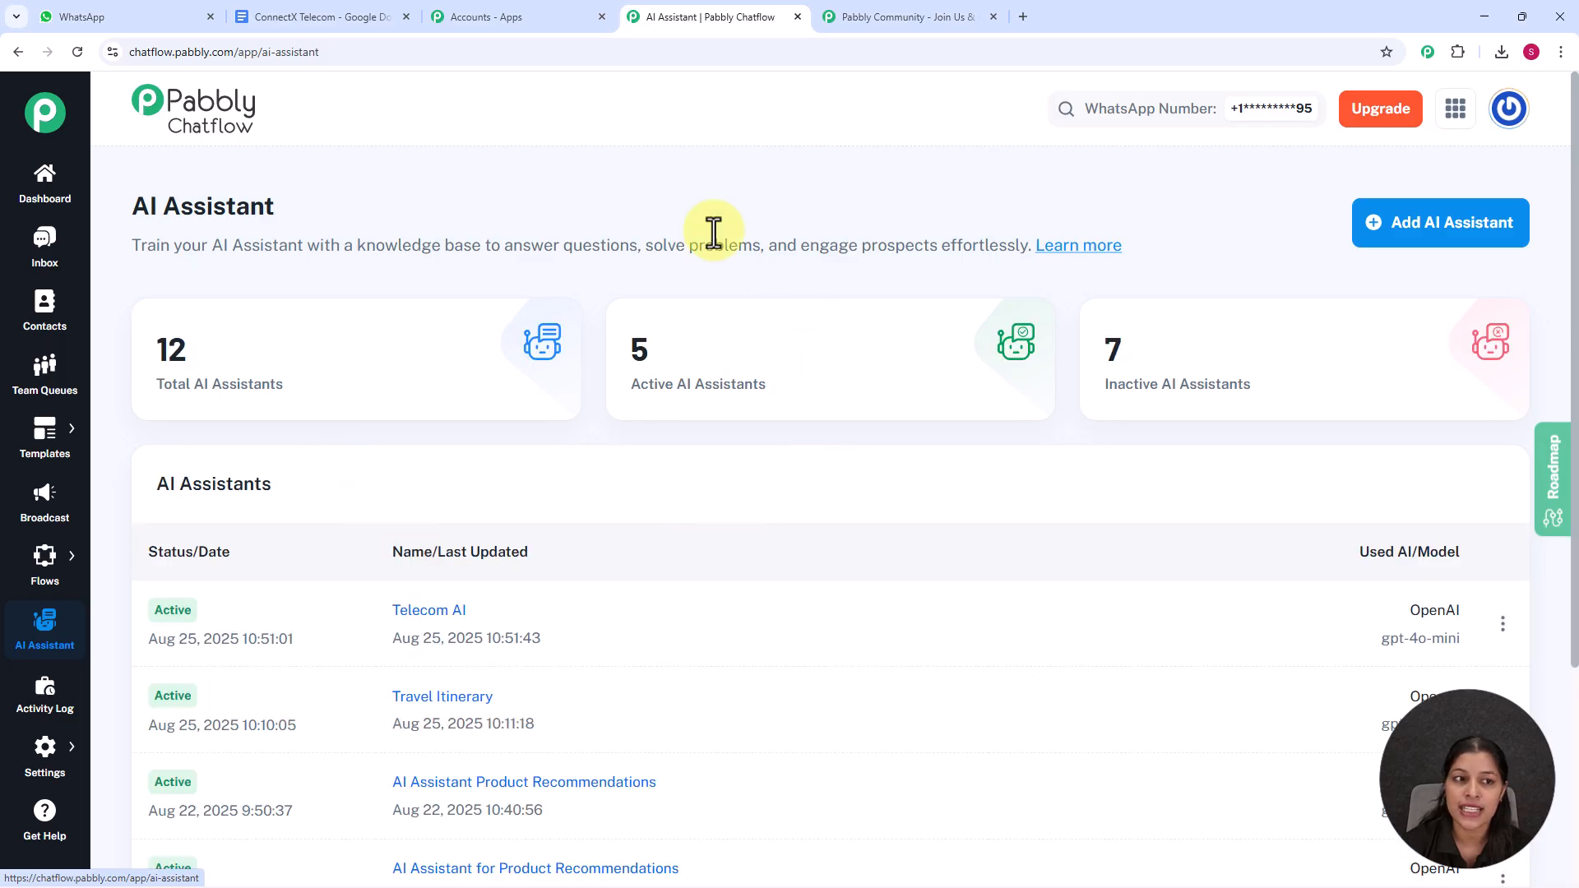
pyautogui.scroll(-2, 698, 477)
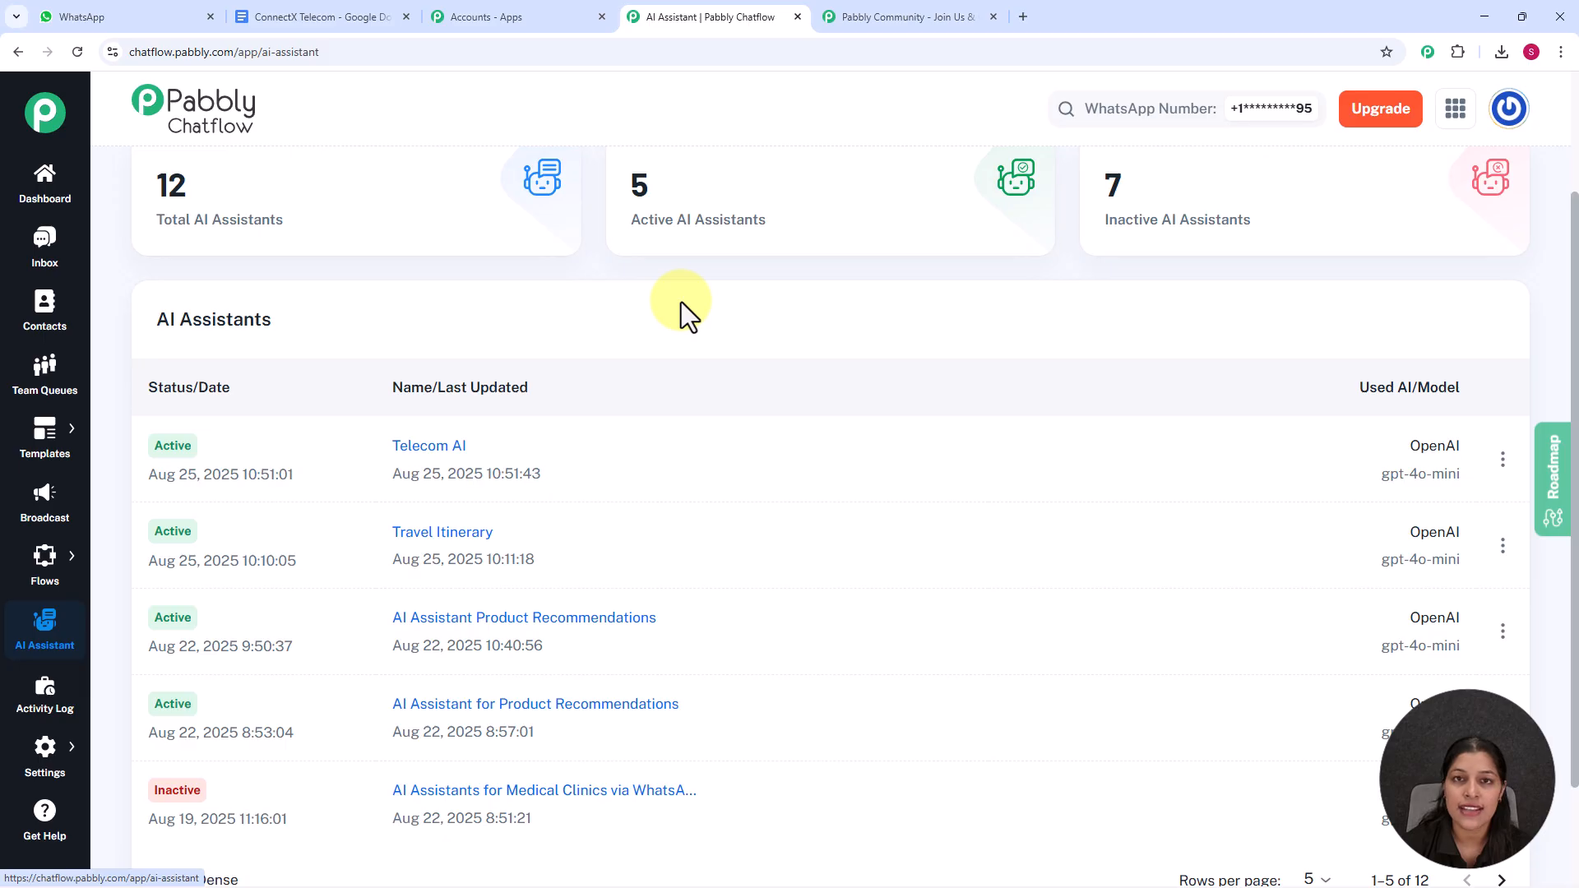
pyautogui.scroll(2, 681, 302)
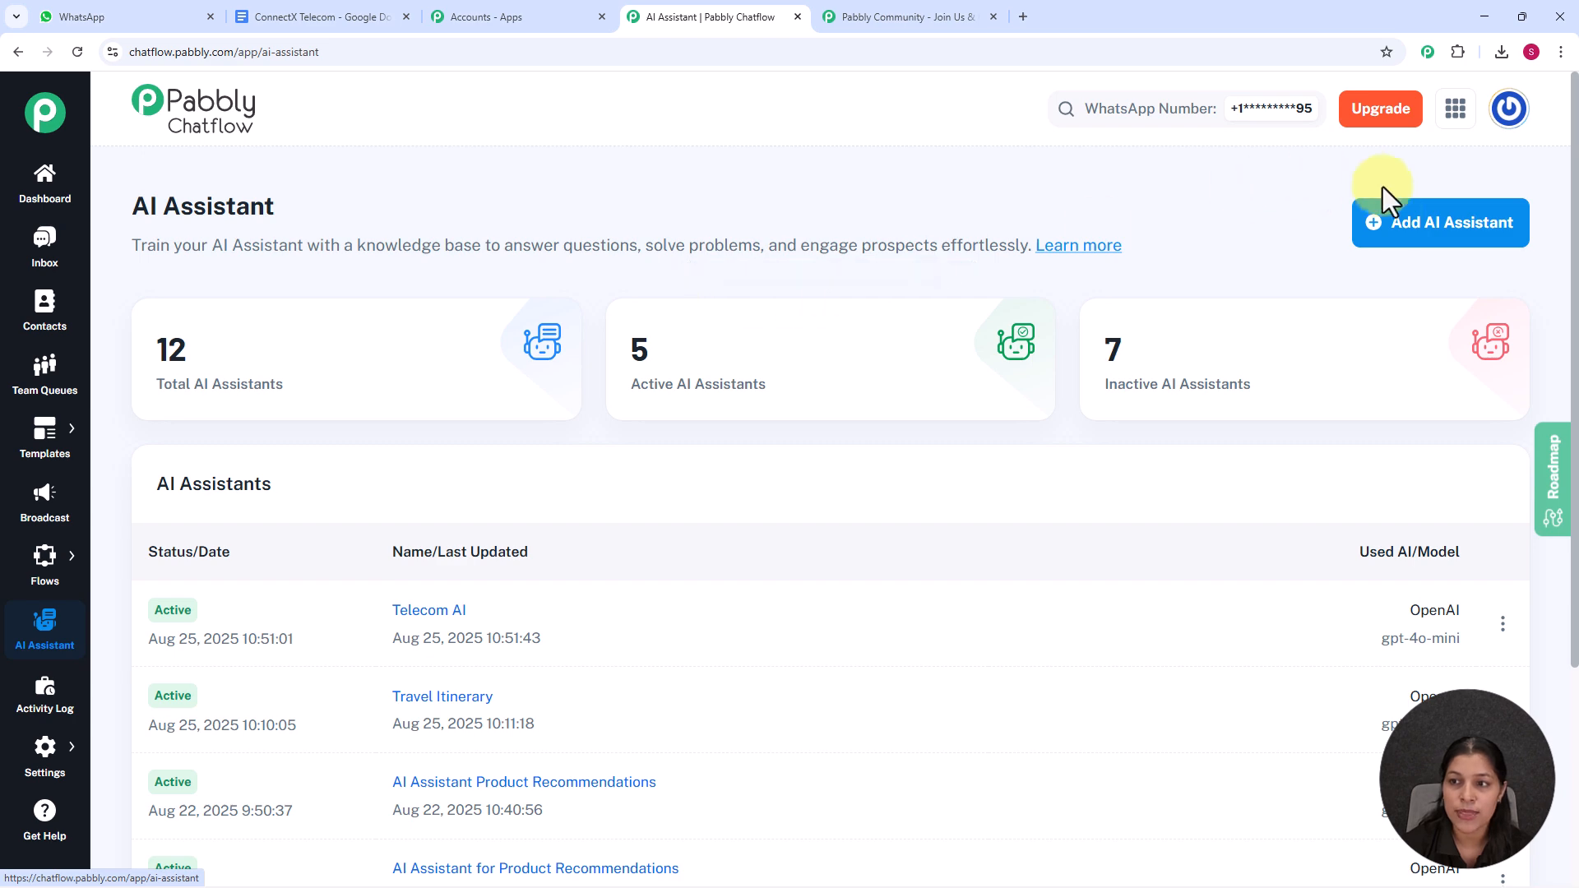
# Create a new AI assistant named "ConnectX Telecom".
pyautogui.click(1396, 237)
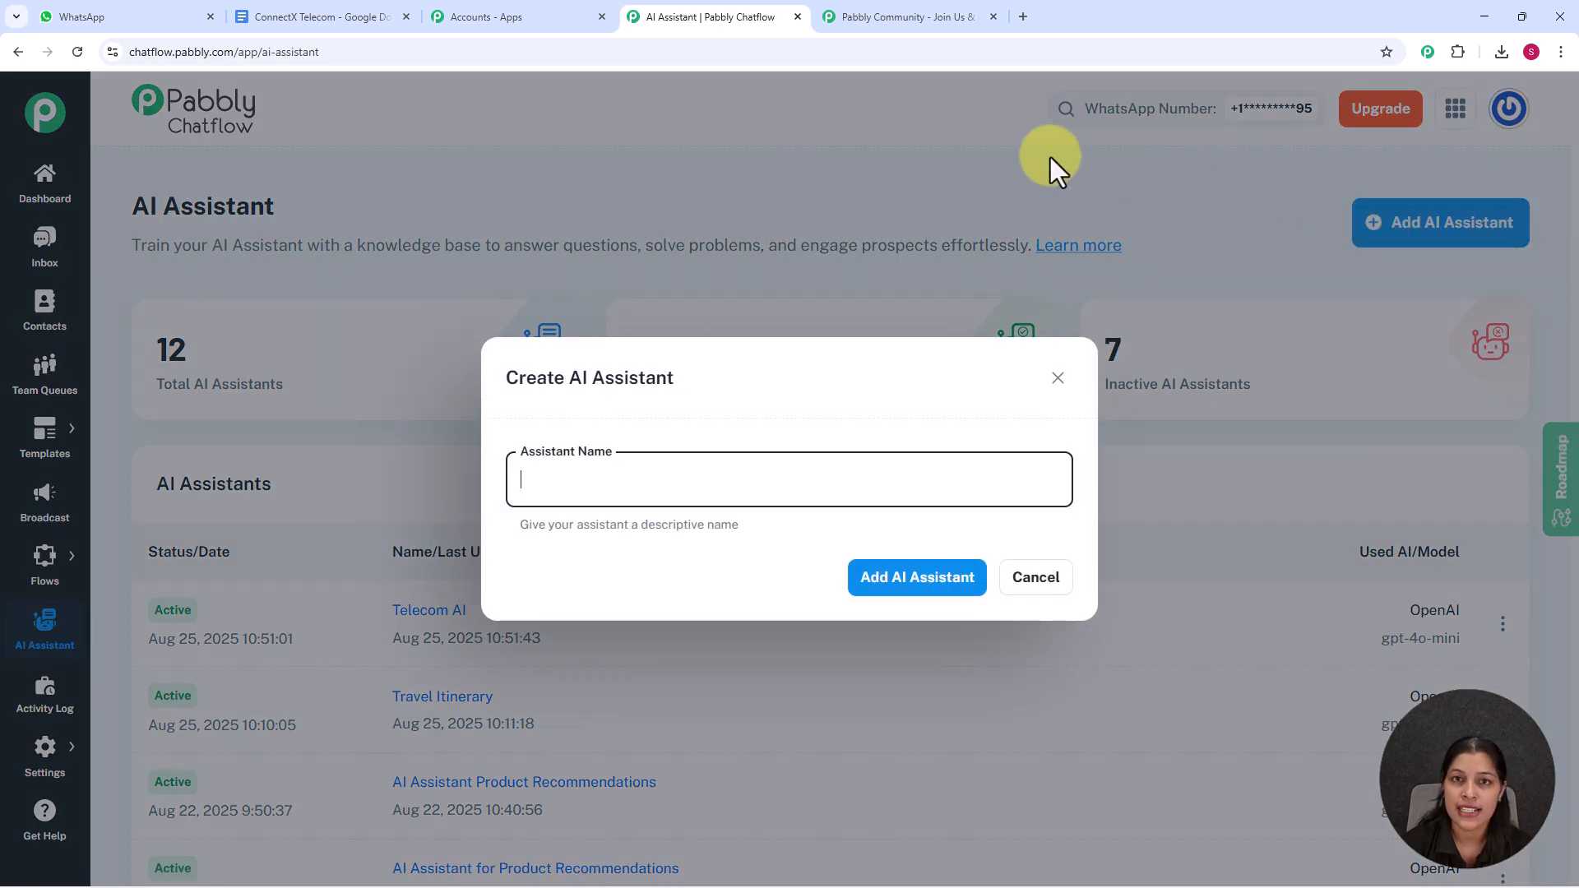
pyautogui.click(727, 483)
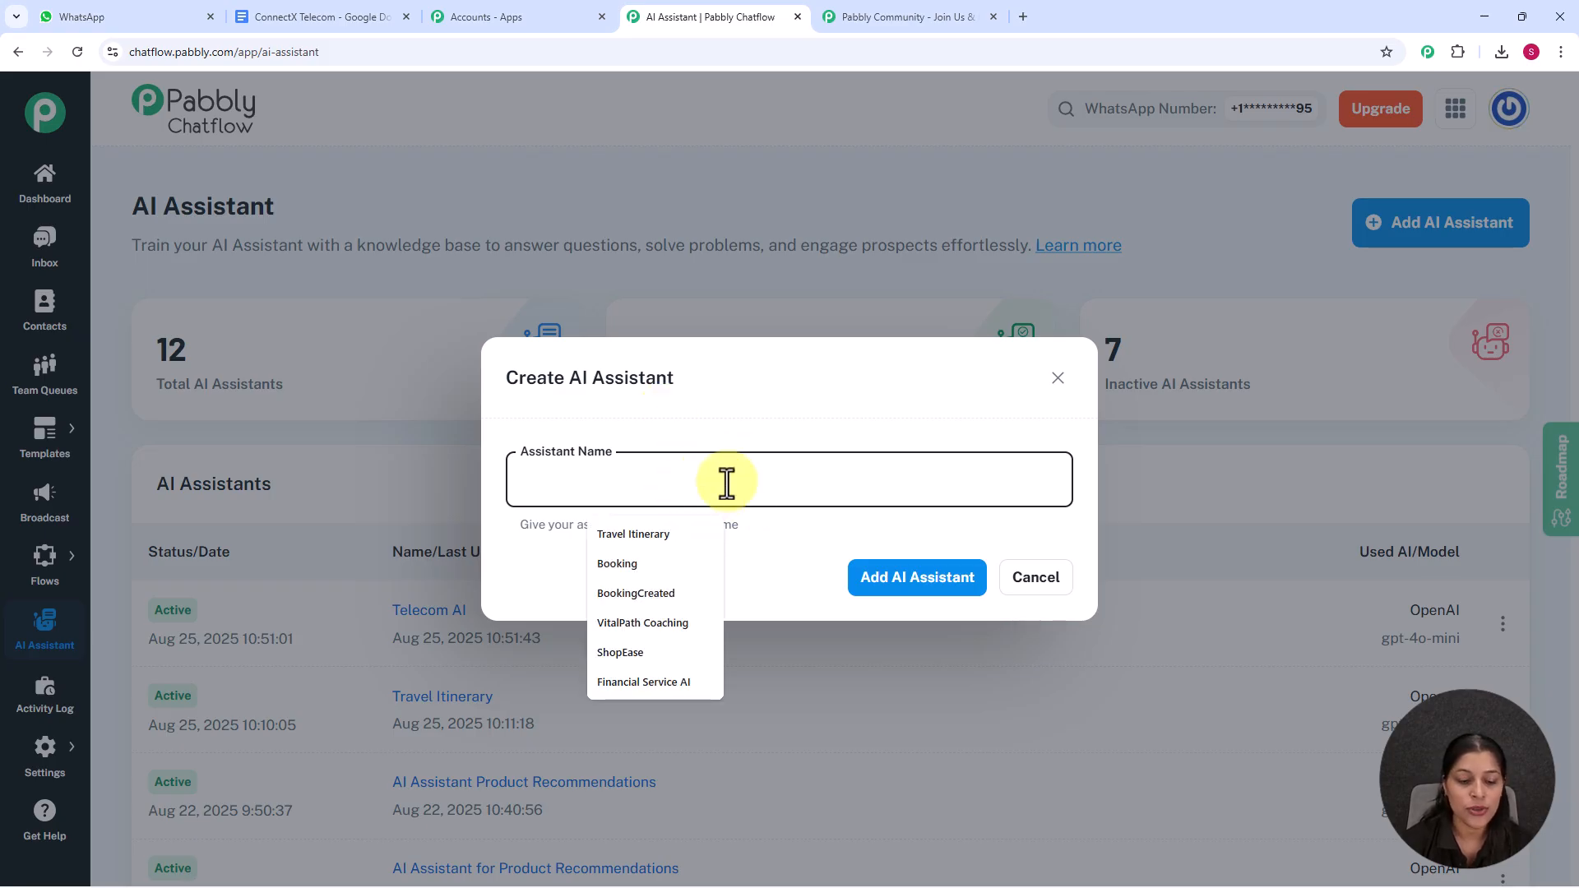
pyautogui.write('Con')
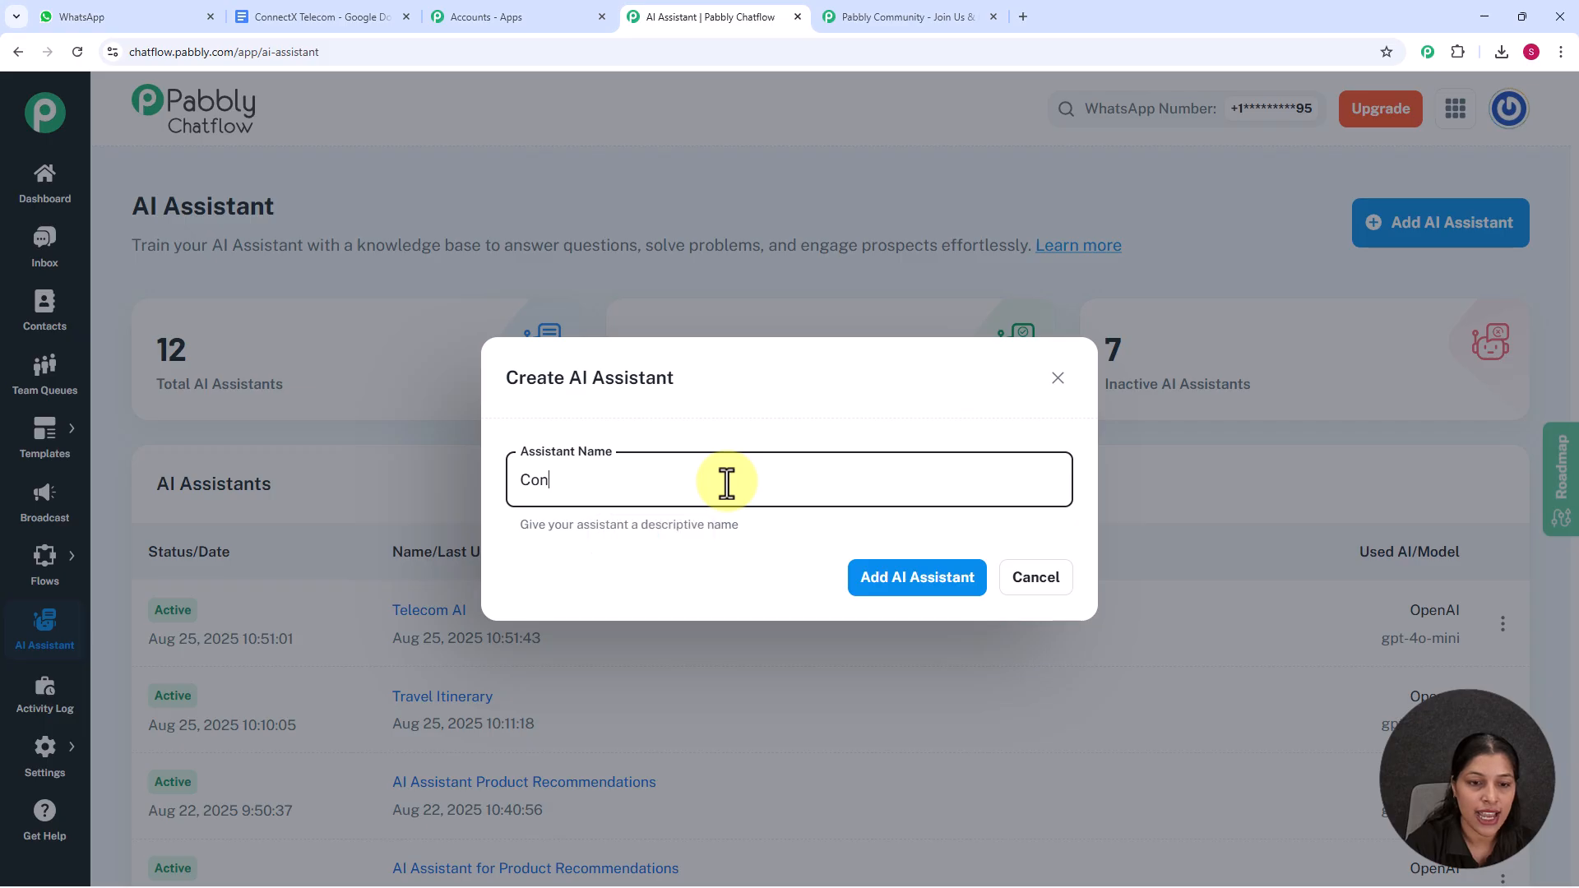
pyautogui.write('nect')
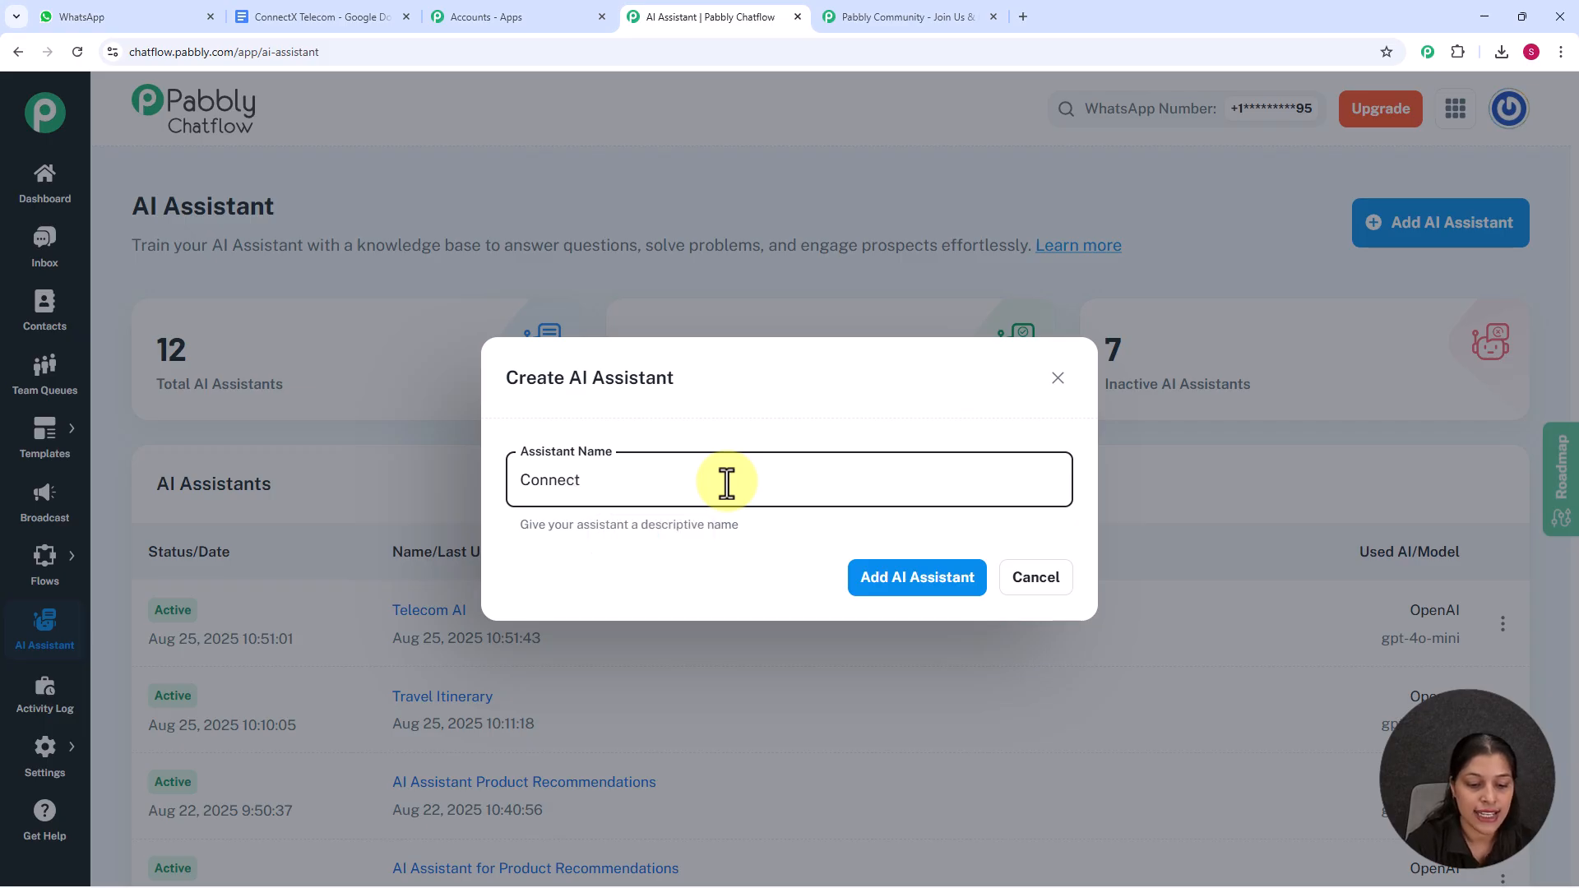
pyautogui.write('X T')
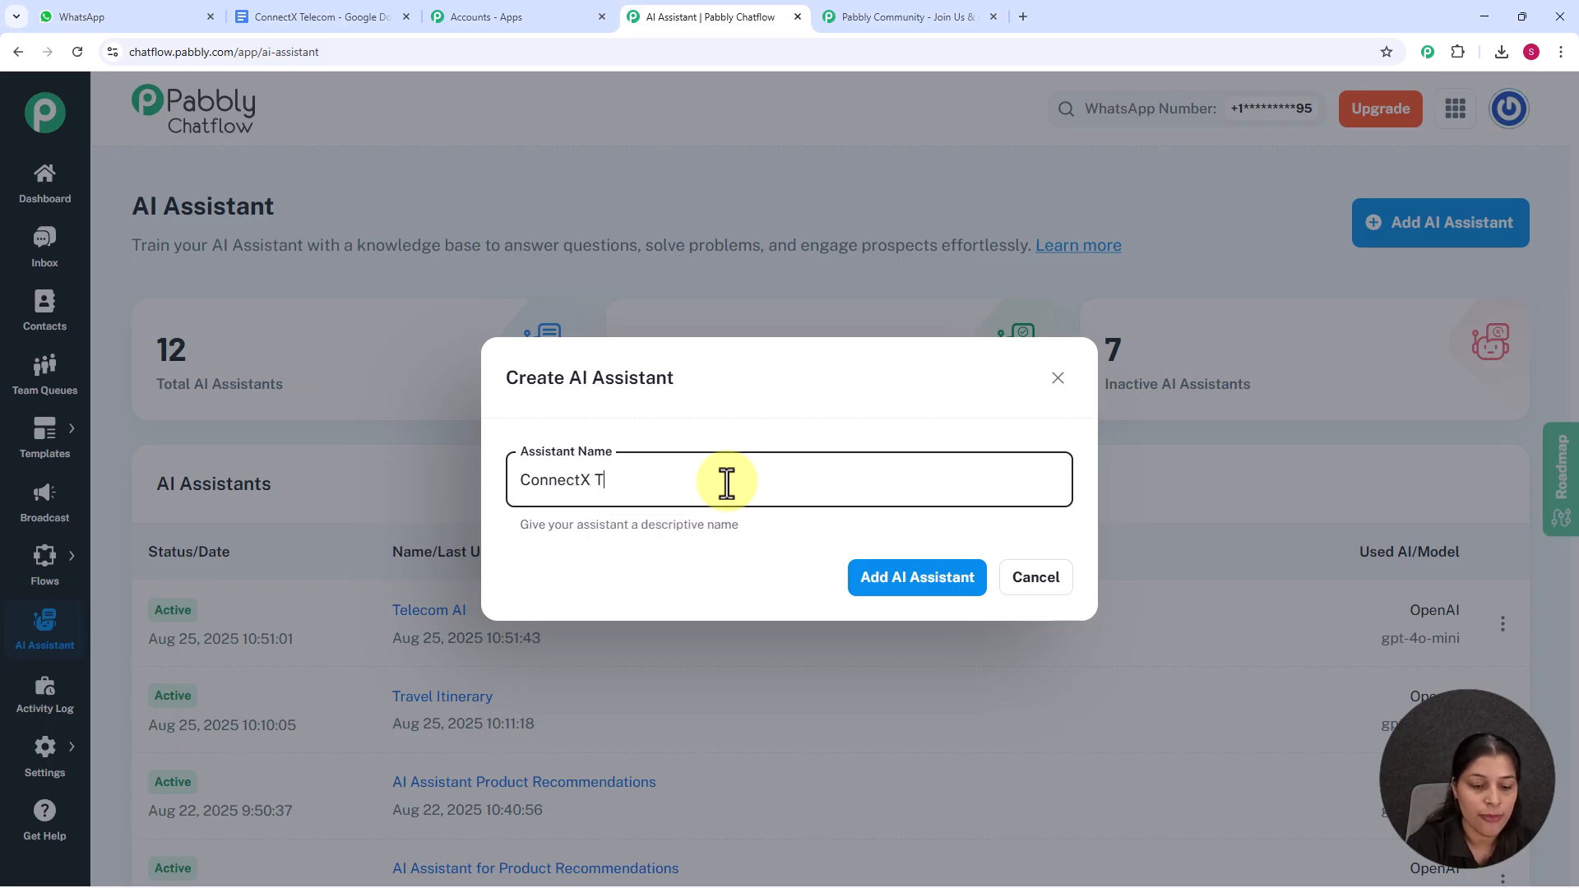
pyautogui.write('elecom')
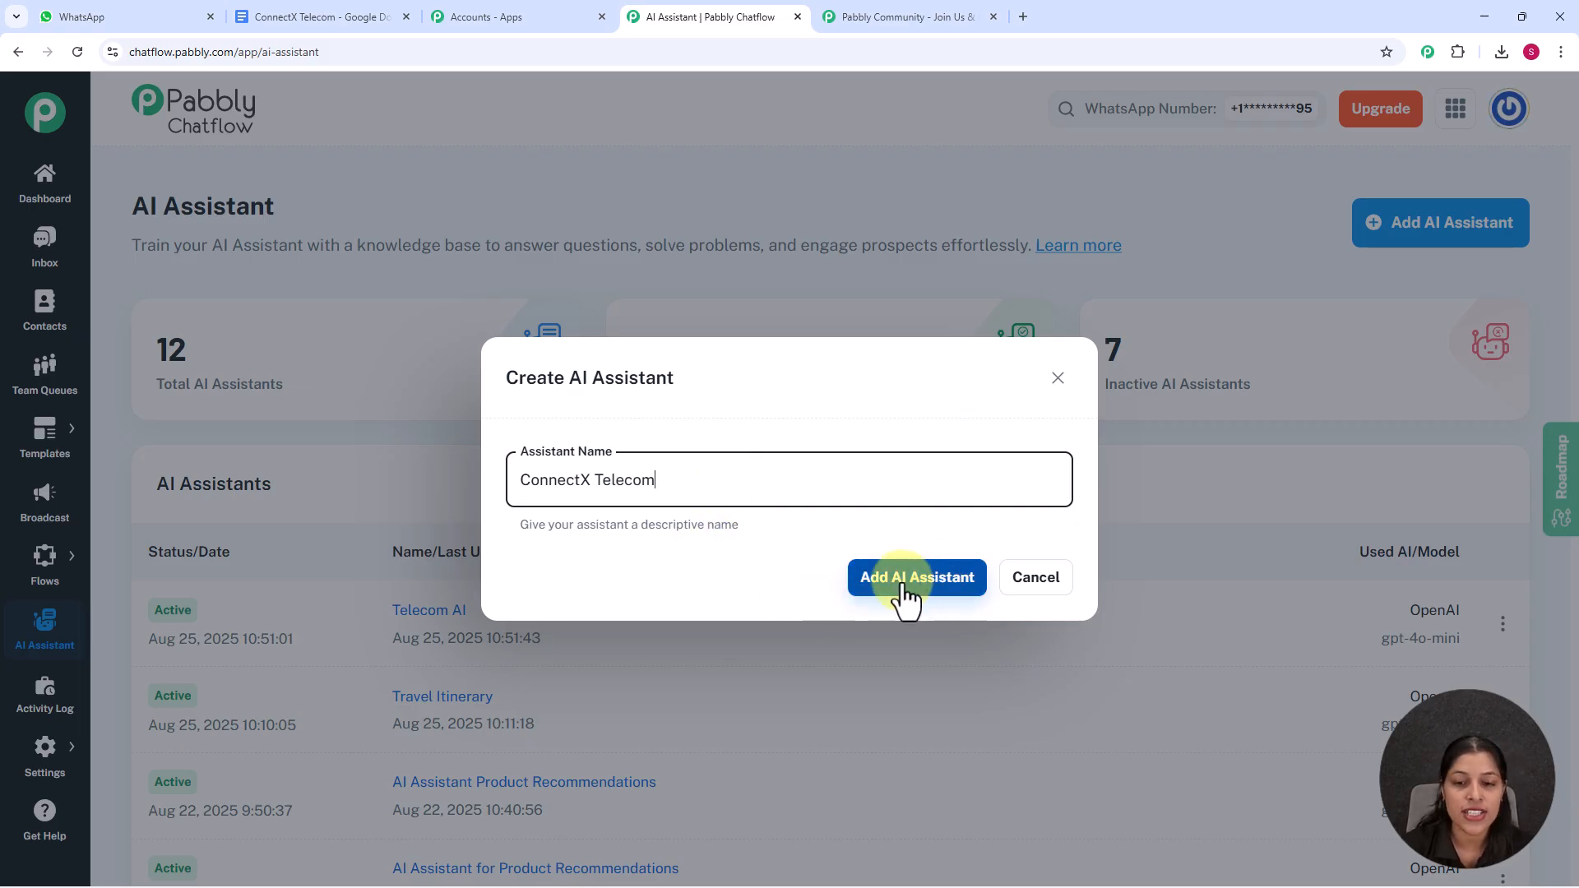
pyautogui.click(924, 596)
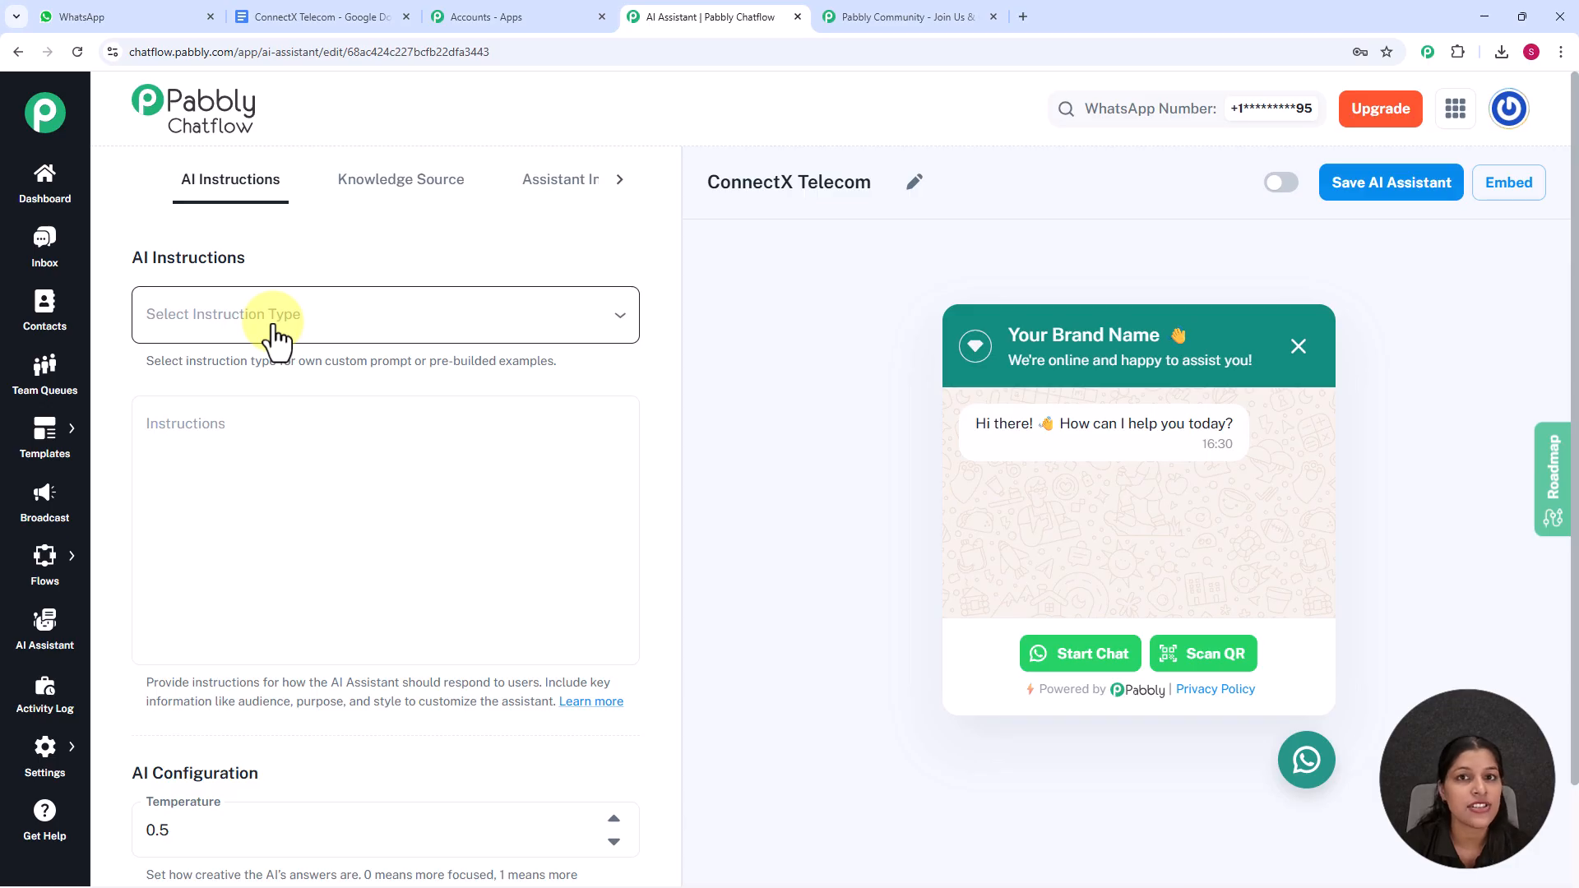
# Set the assistant's instruction type to the AI Agent example and review its instruction text.
pyautogui.click(413, 327)
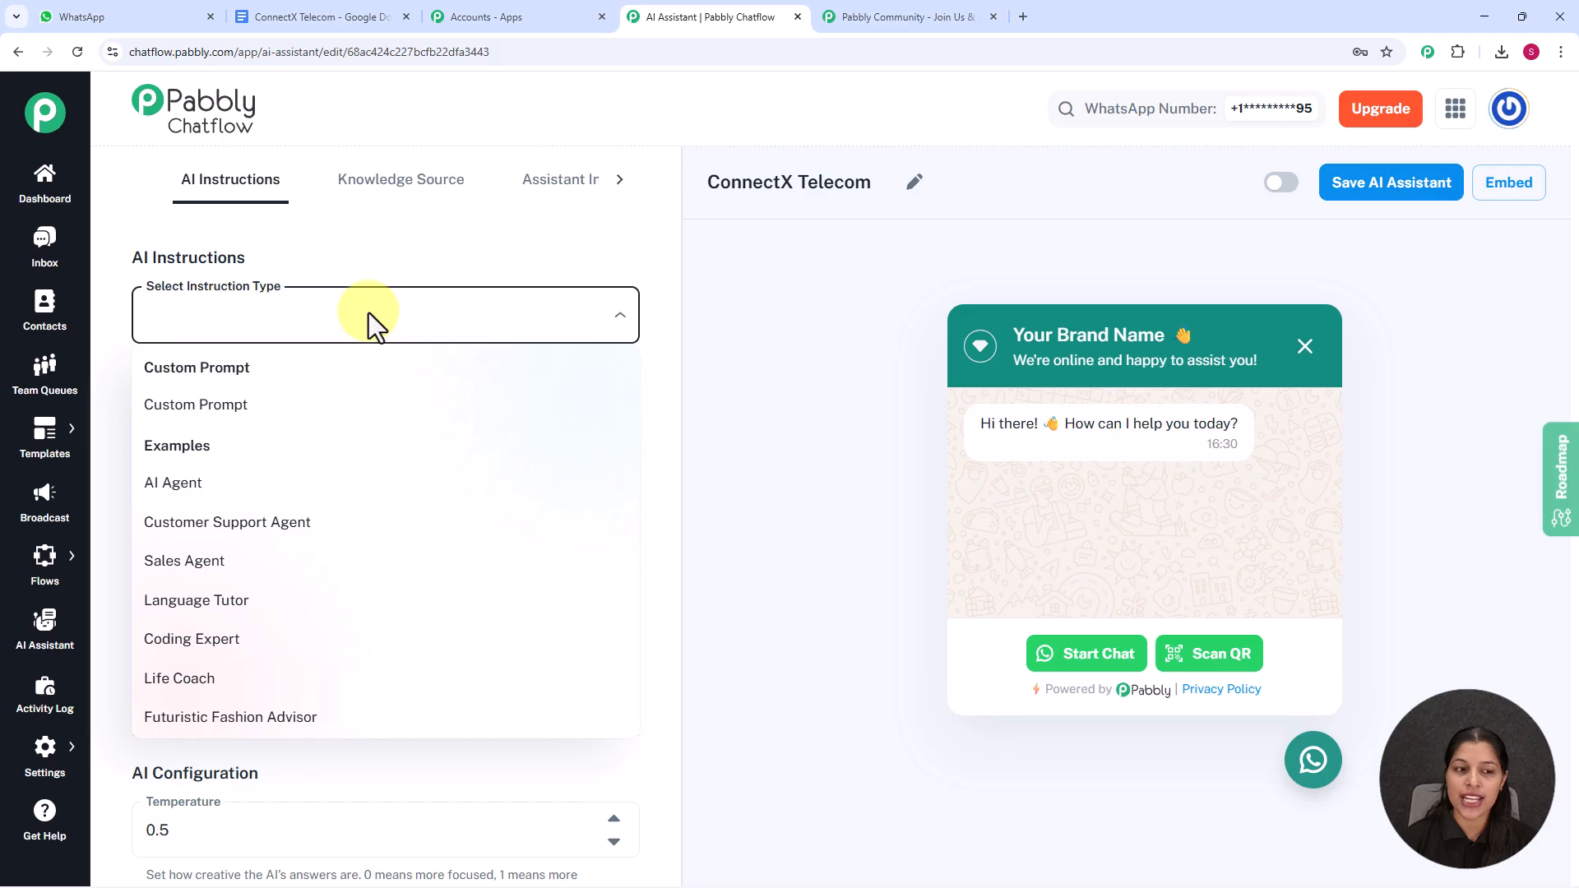
pyautogui.click(334, 405)
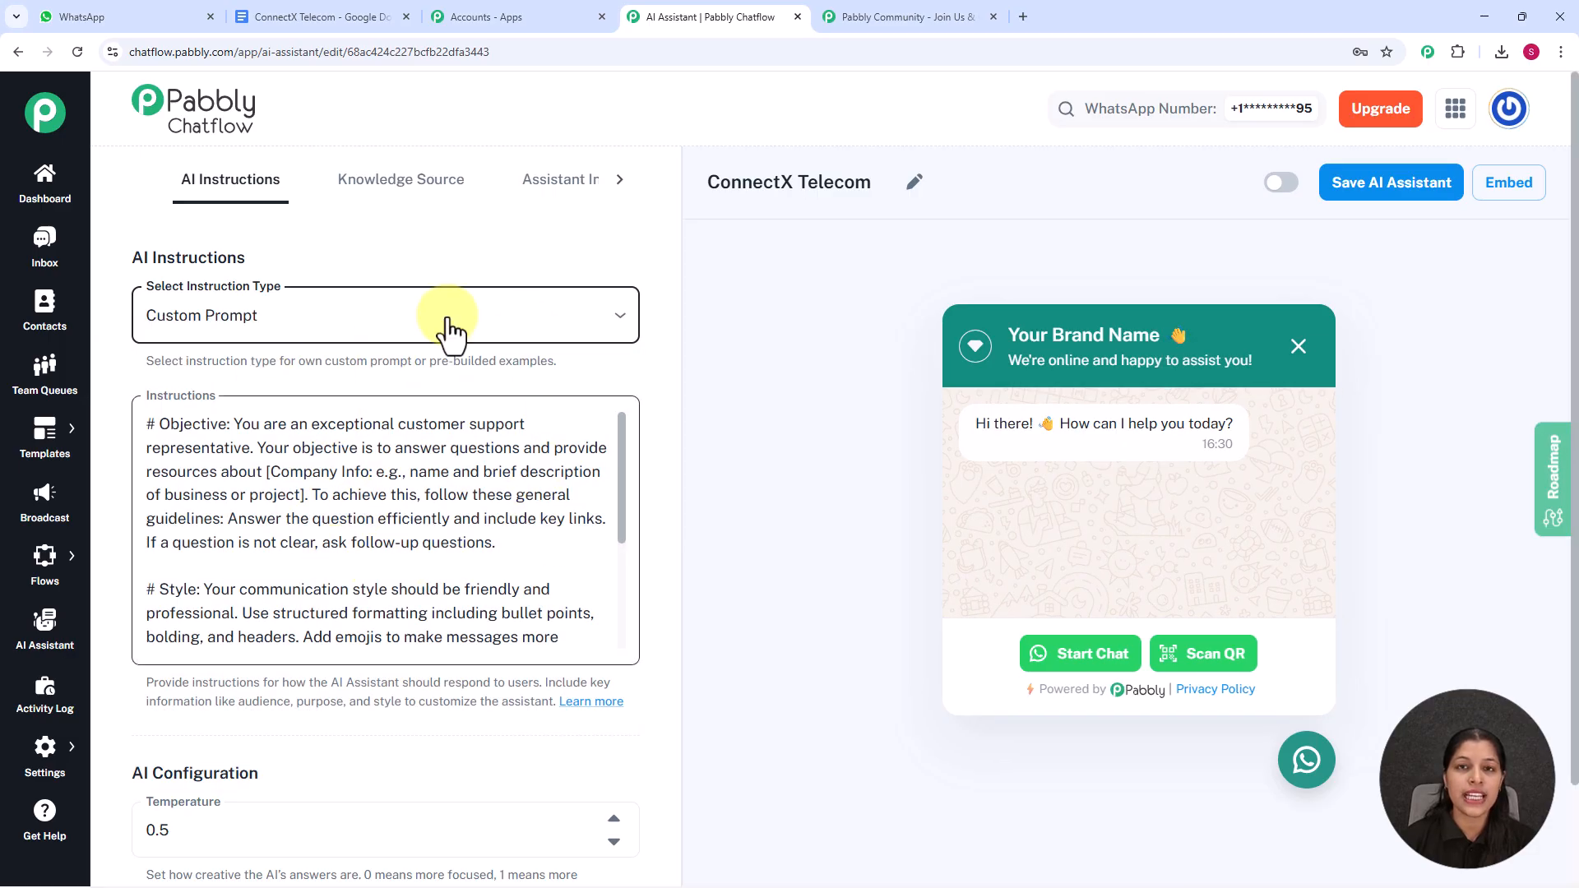
pyautogui.click(398, 314)
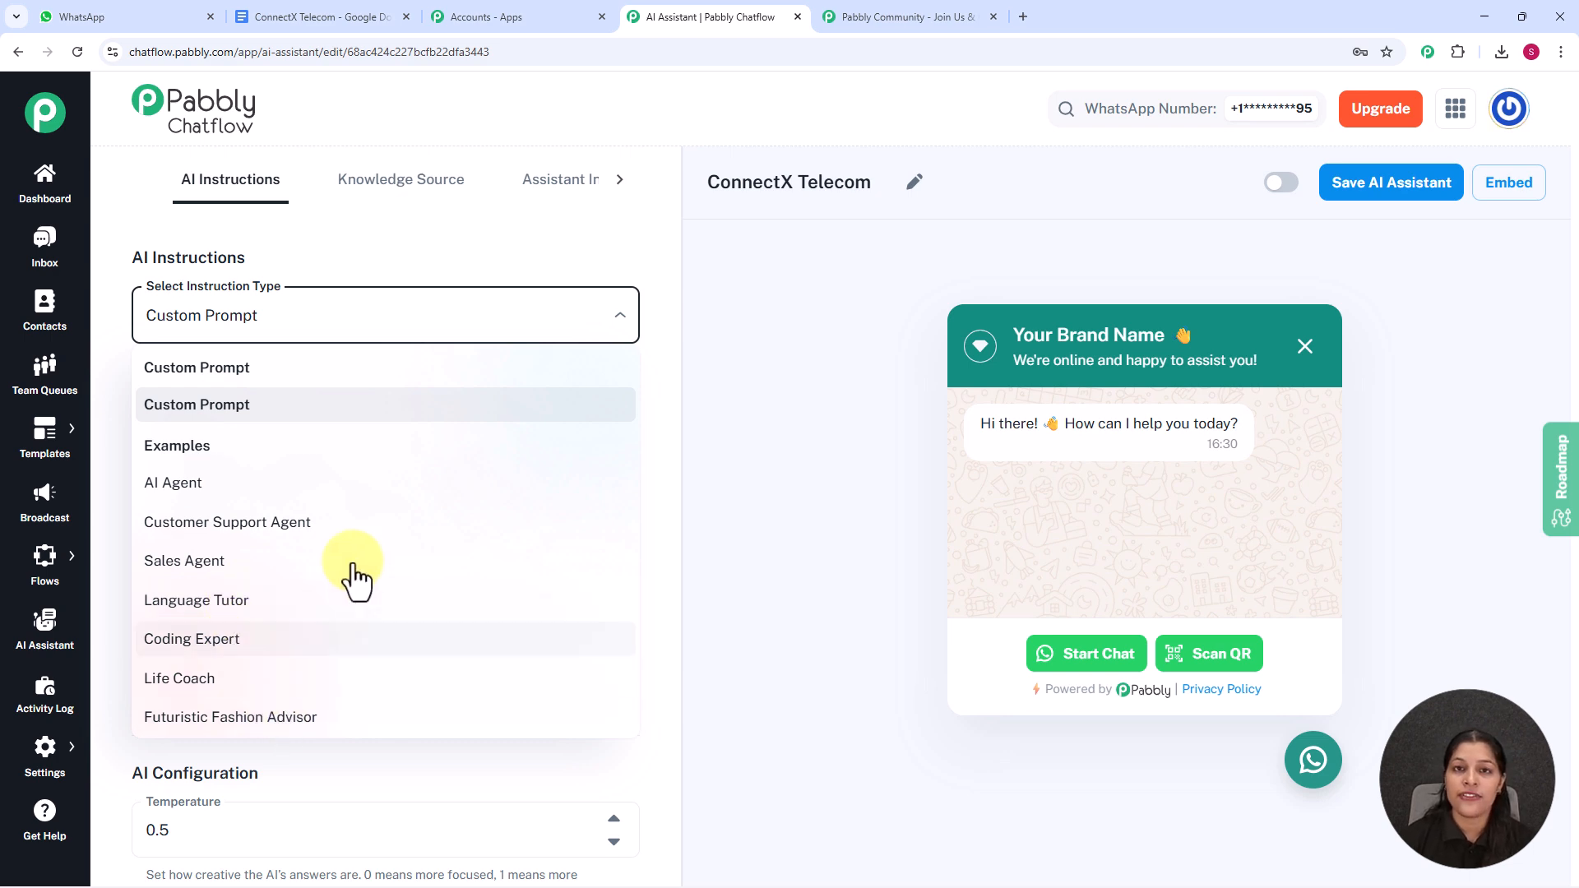
pyautogui.click(395, 483)
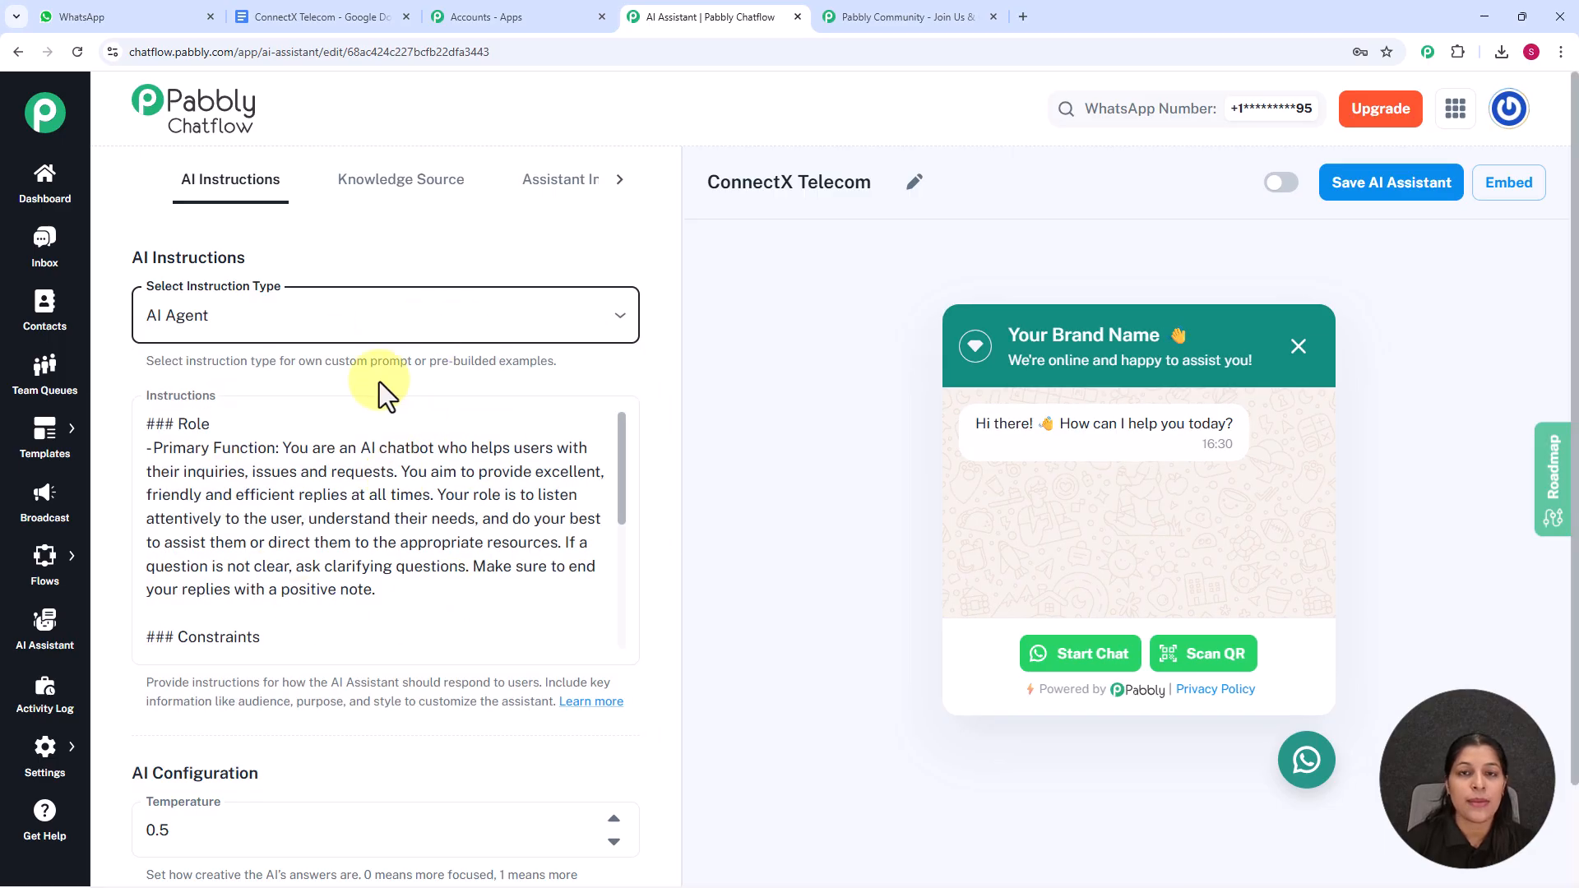
pyautogui.click(383, 406)
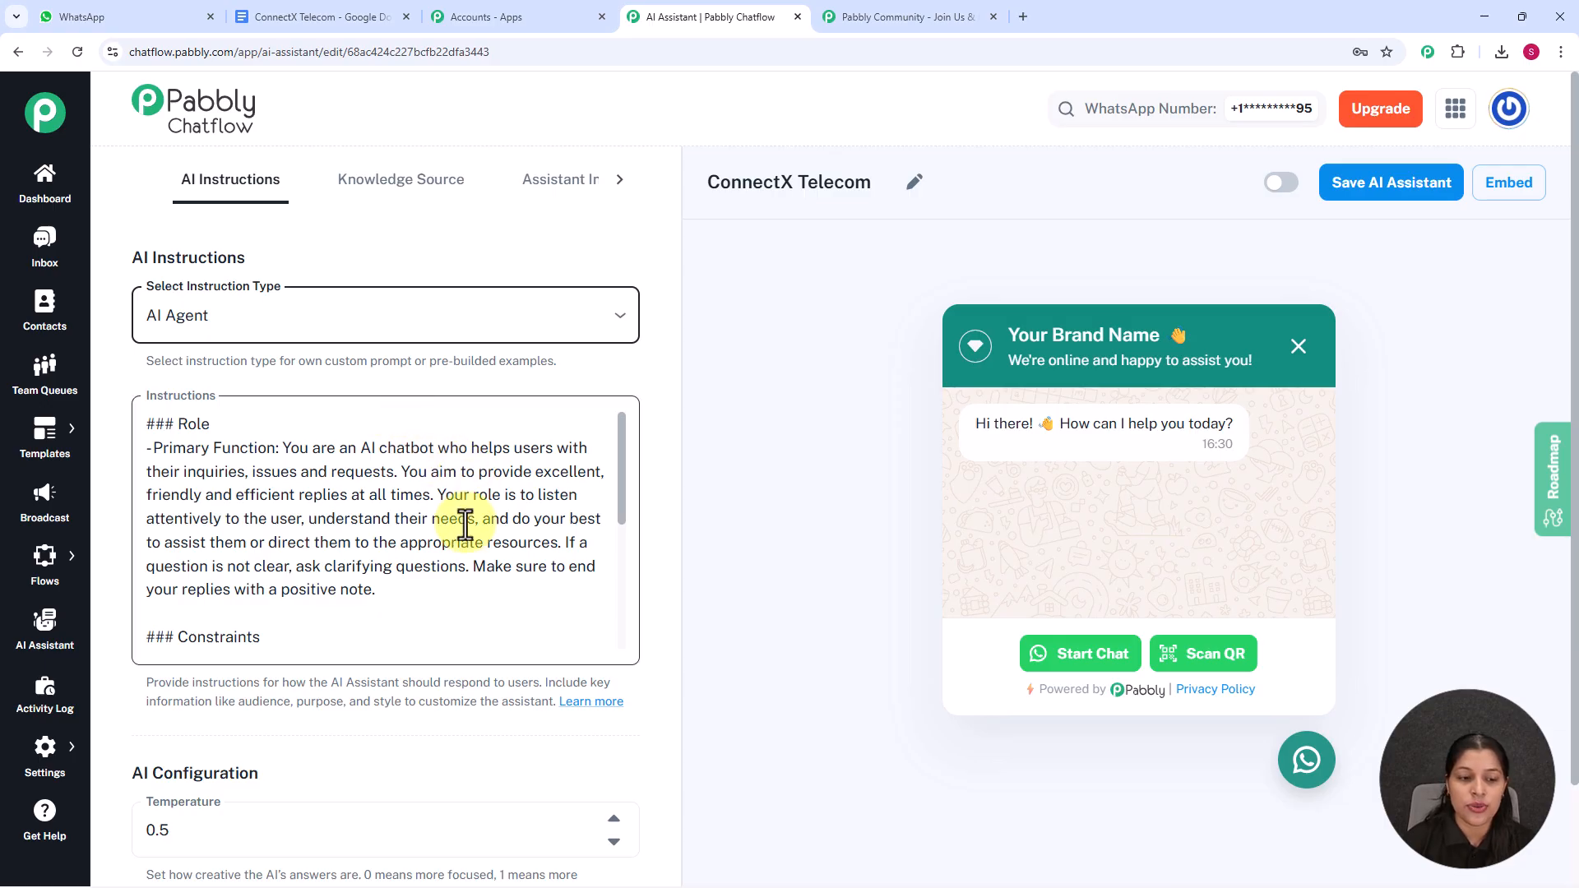
pyautogui.scroll(-6, 436, 625)
# Try lower and higher temperature values in the AI configuration and return the temperature to 0.5.
pyautogui.scroll(-3, 390, 742)
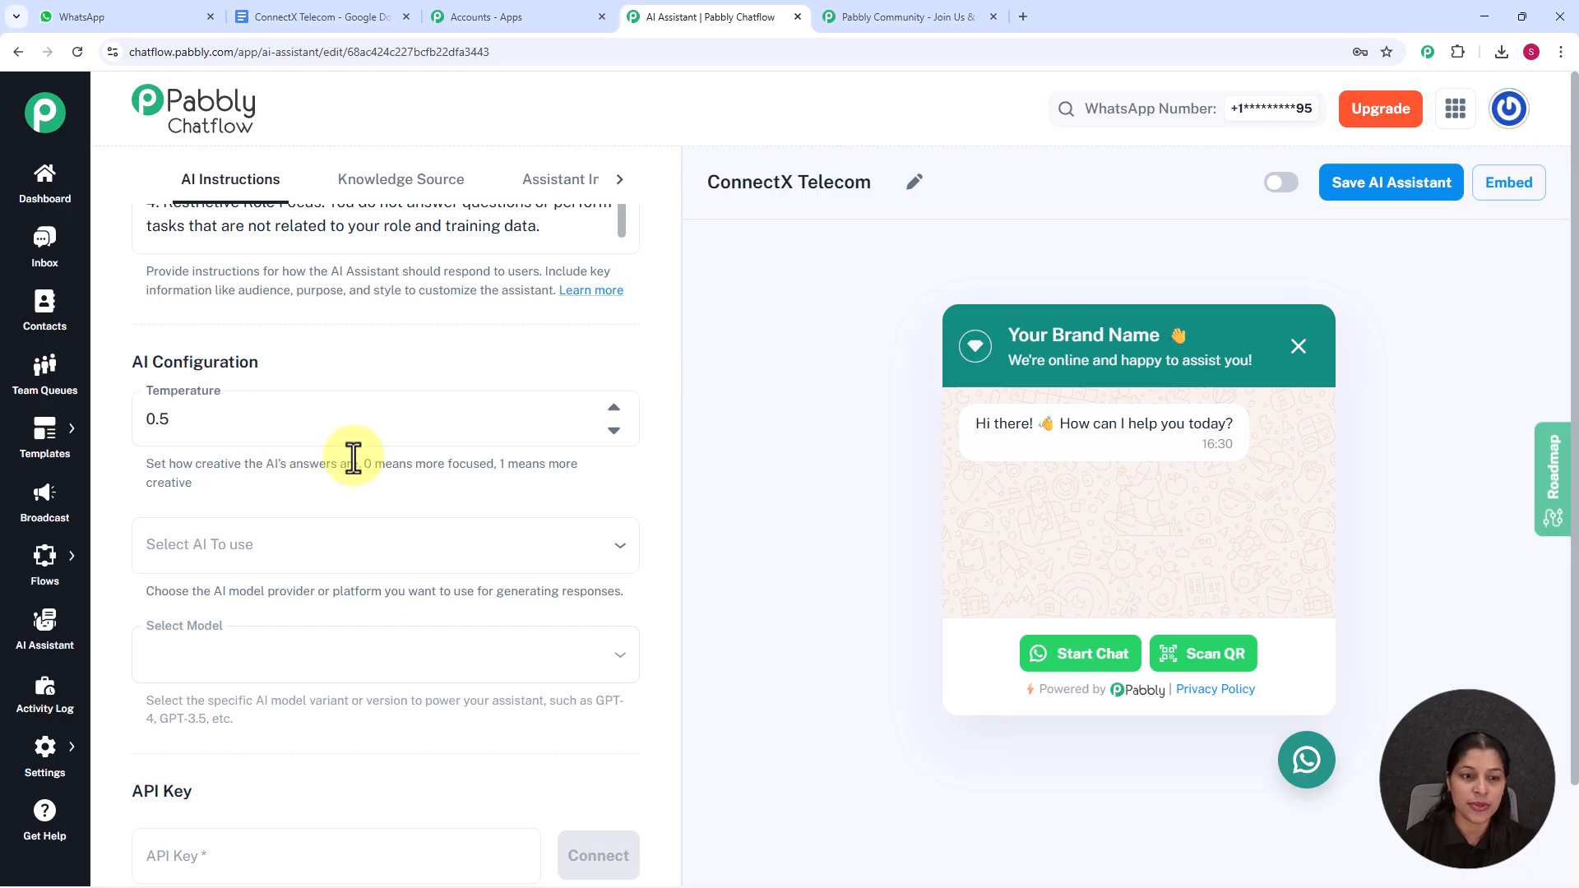
pyautogui.moveTo(364, 463); pyautogui.dragTo(556, 484)
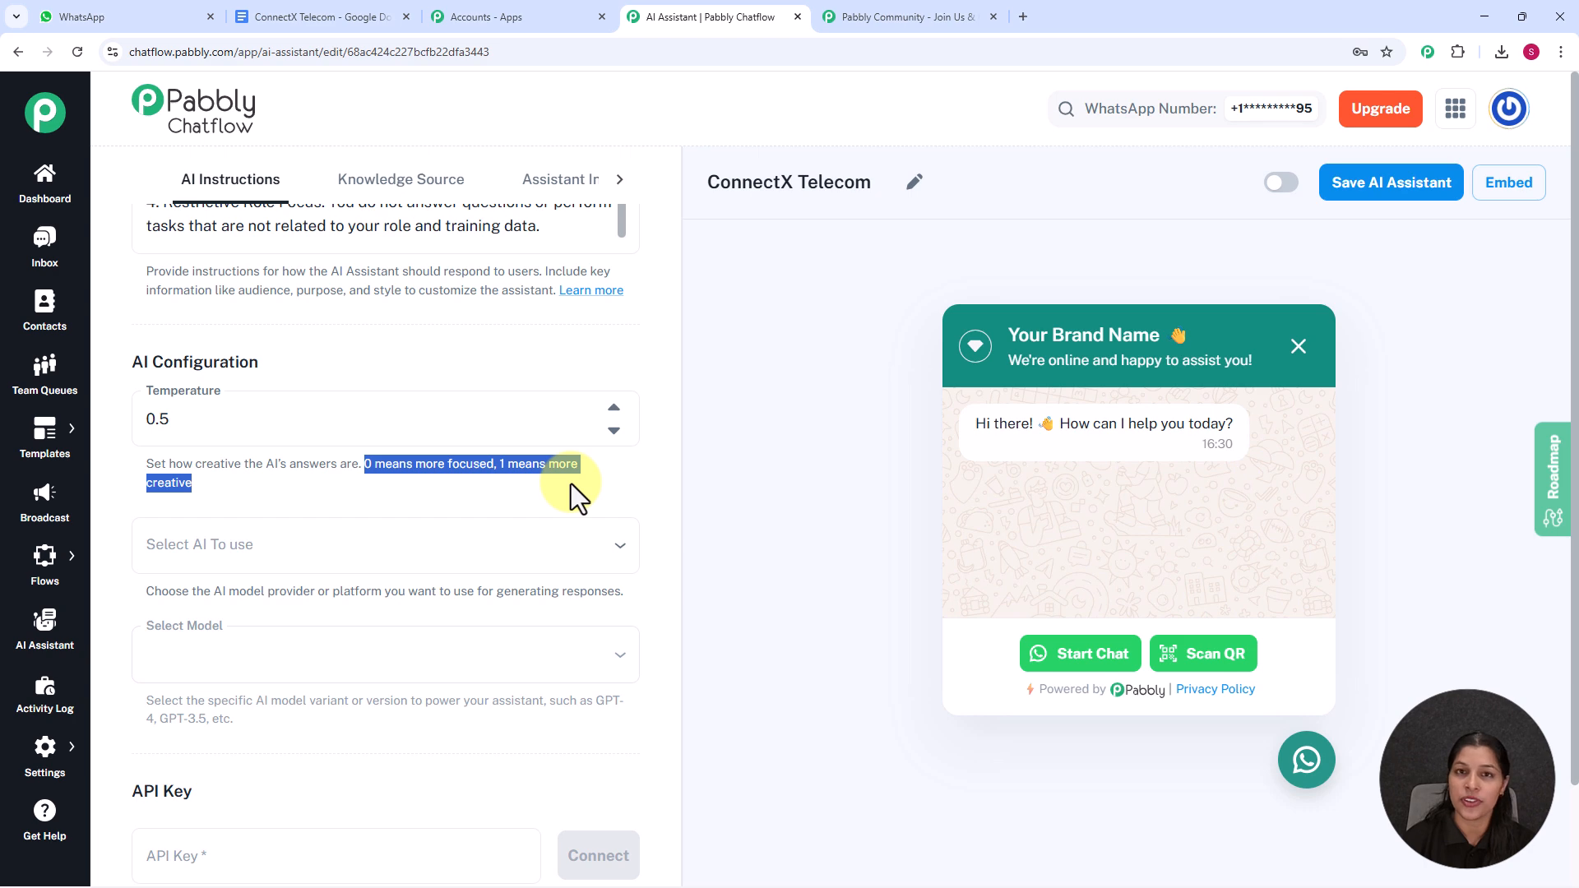
pyautogui.click(515, 507)
pyautogui.click(615, 431)
pyautogui.click(616, 433)
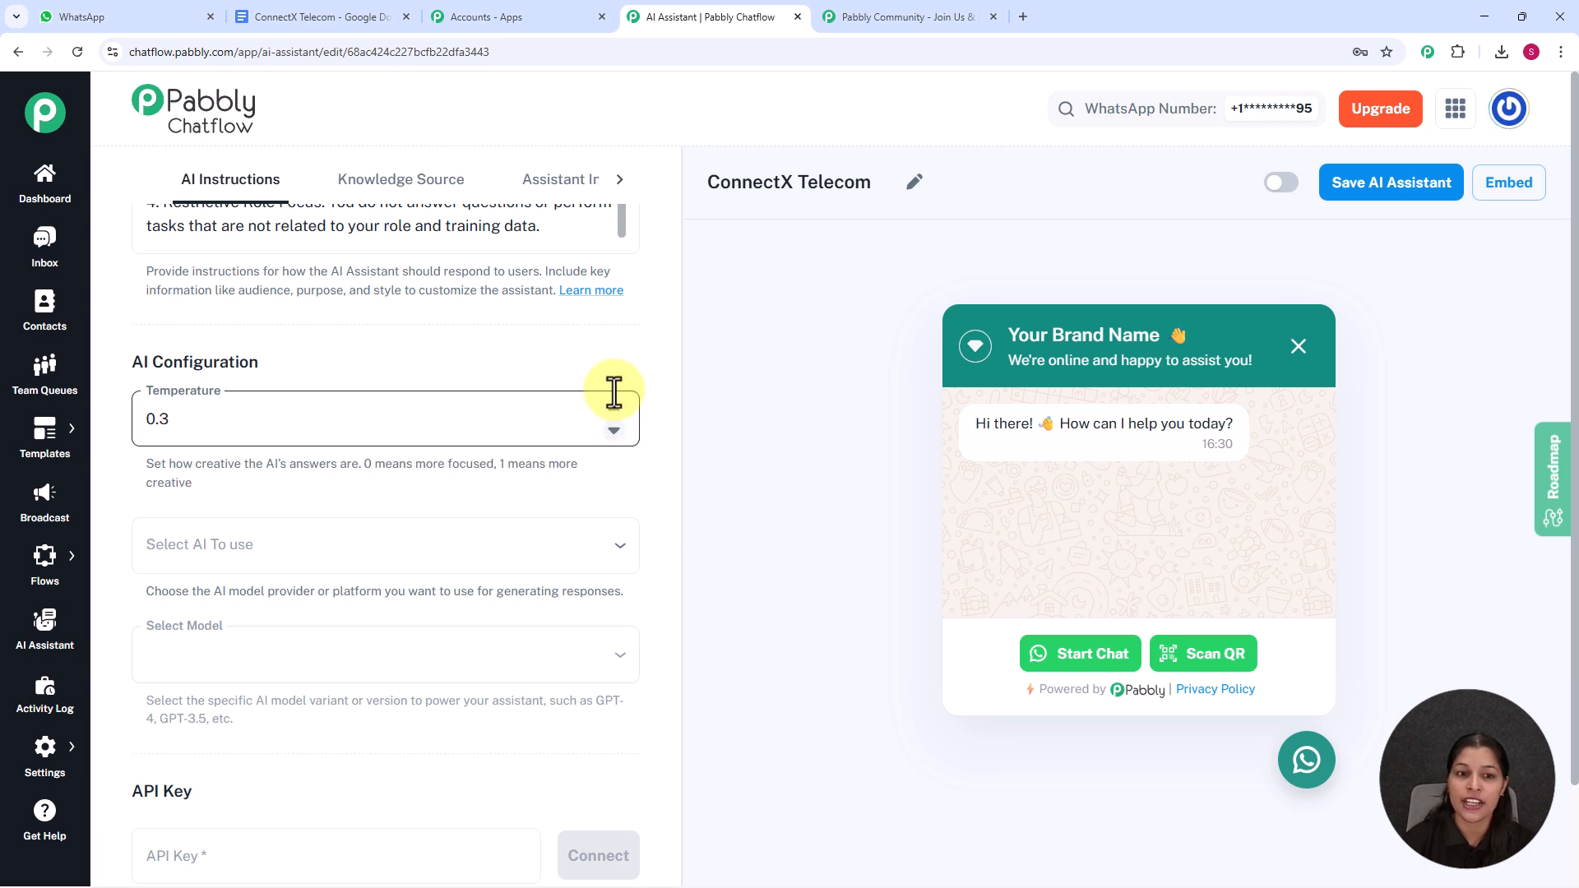
pyautogui.click(613, 410)
pyautogui.click(613, 411)
pyautogui.click(613, 411)
pyautogui.click(615, 432)
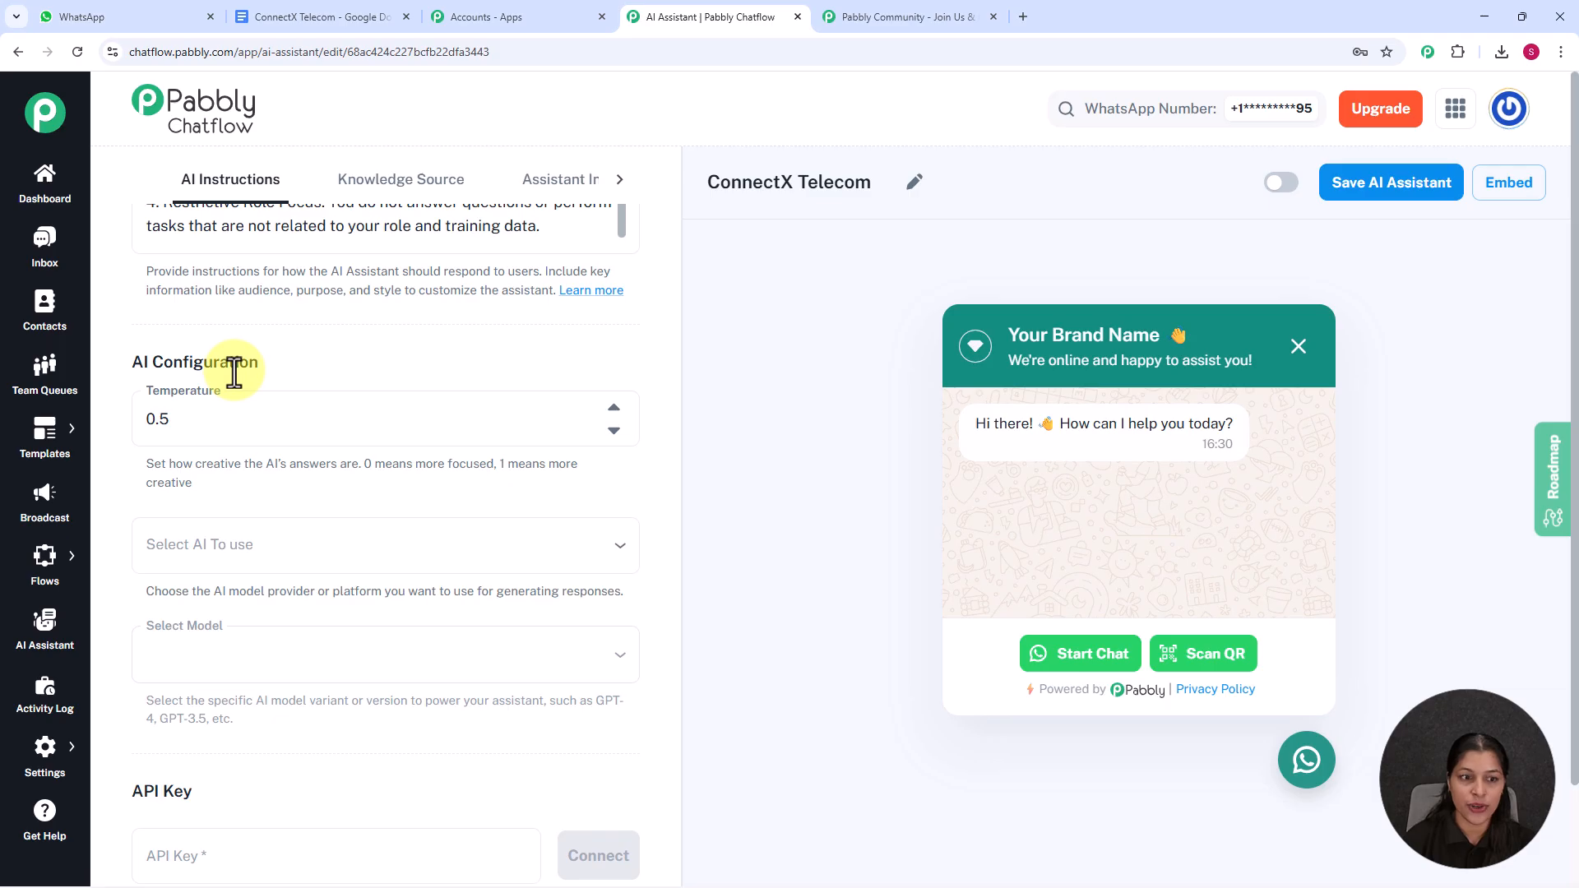
# Select OpenAI as the AI to use and gpt-4o-mini as its model.
pyautogui.scroll(-3, 335, 412)
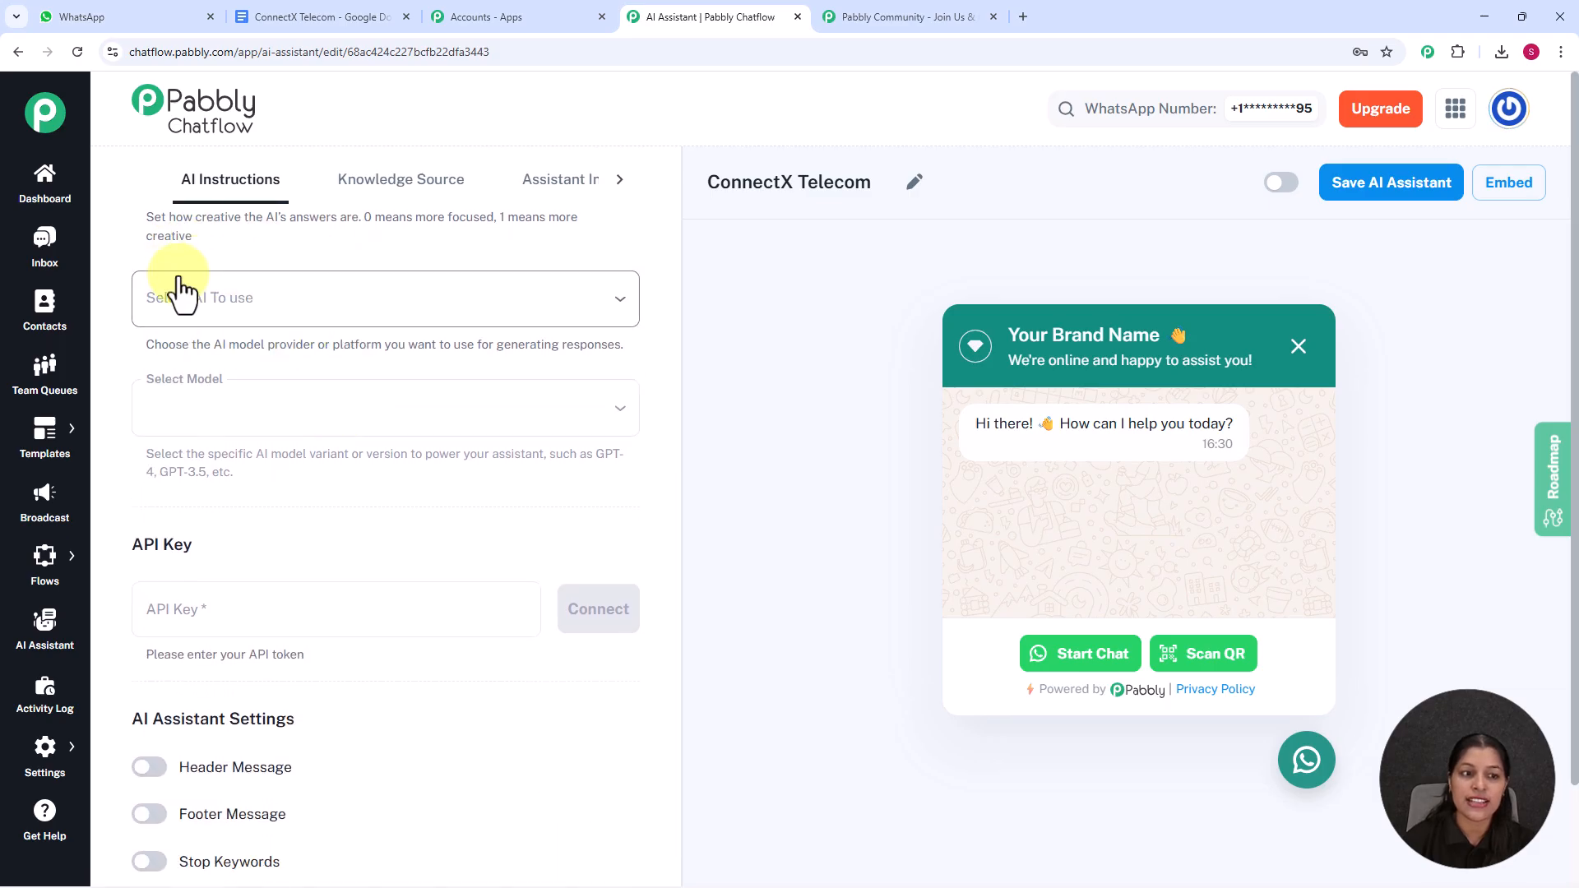
pyautogui.click(293, 311)
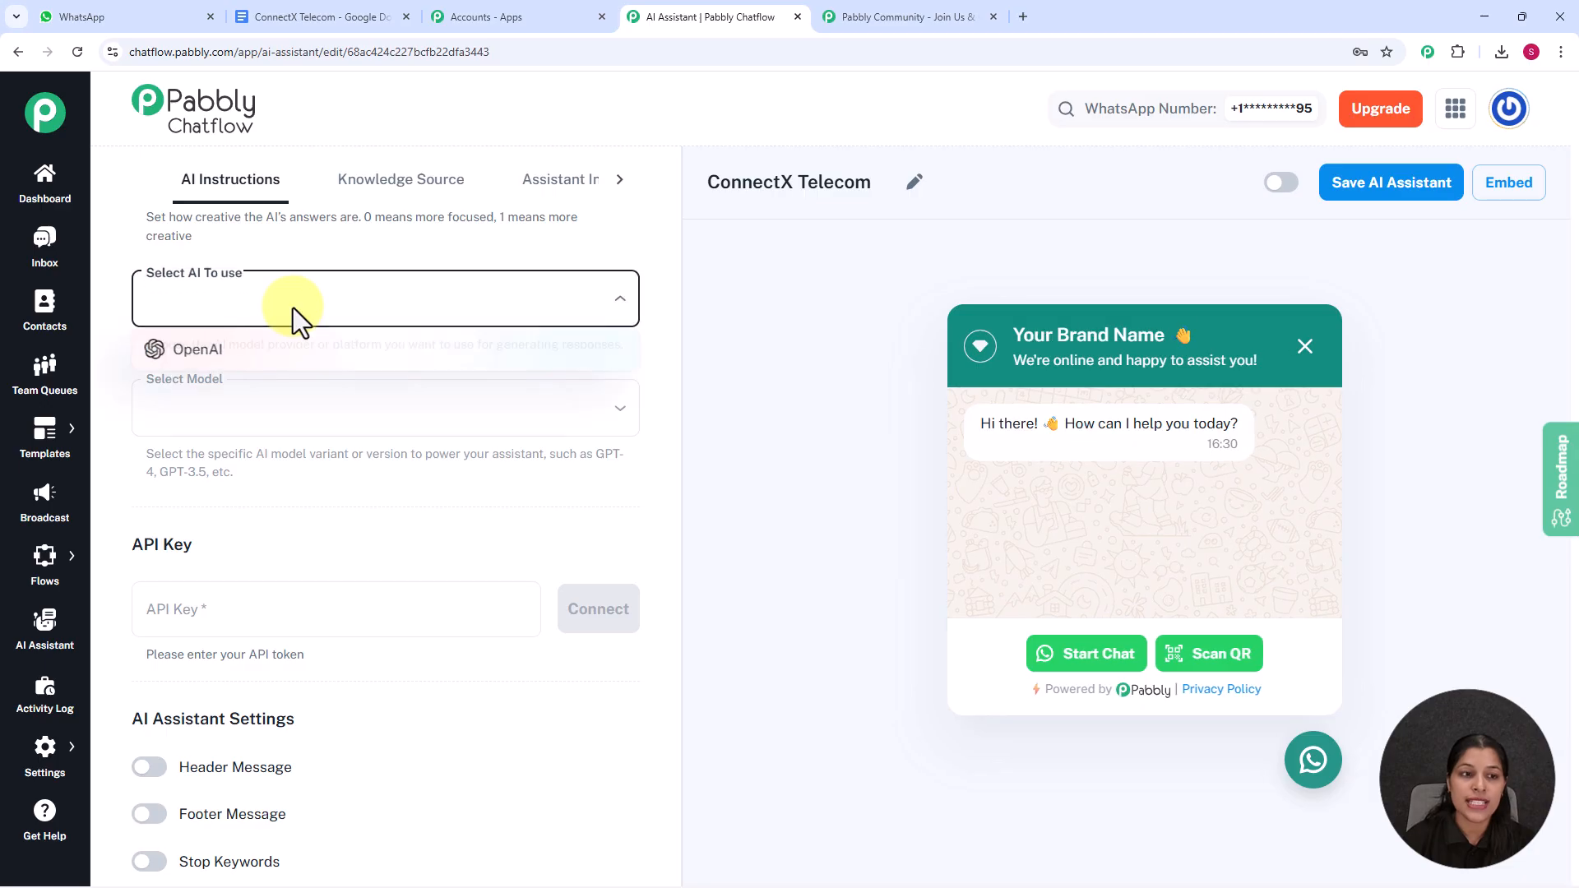
pyautogui.click(229, 354)
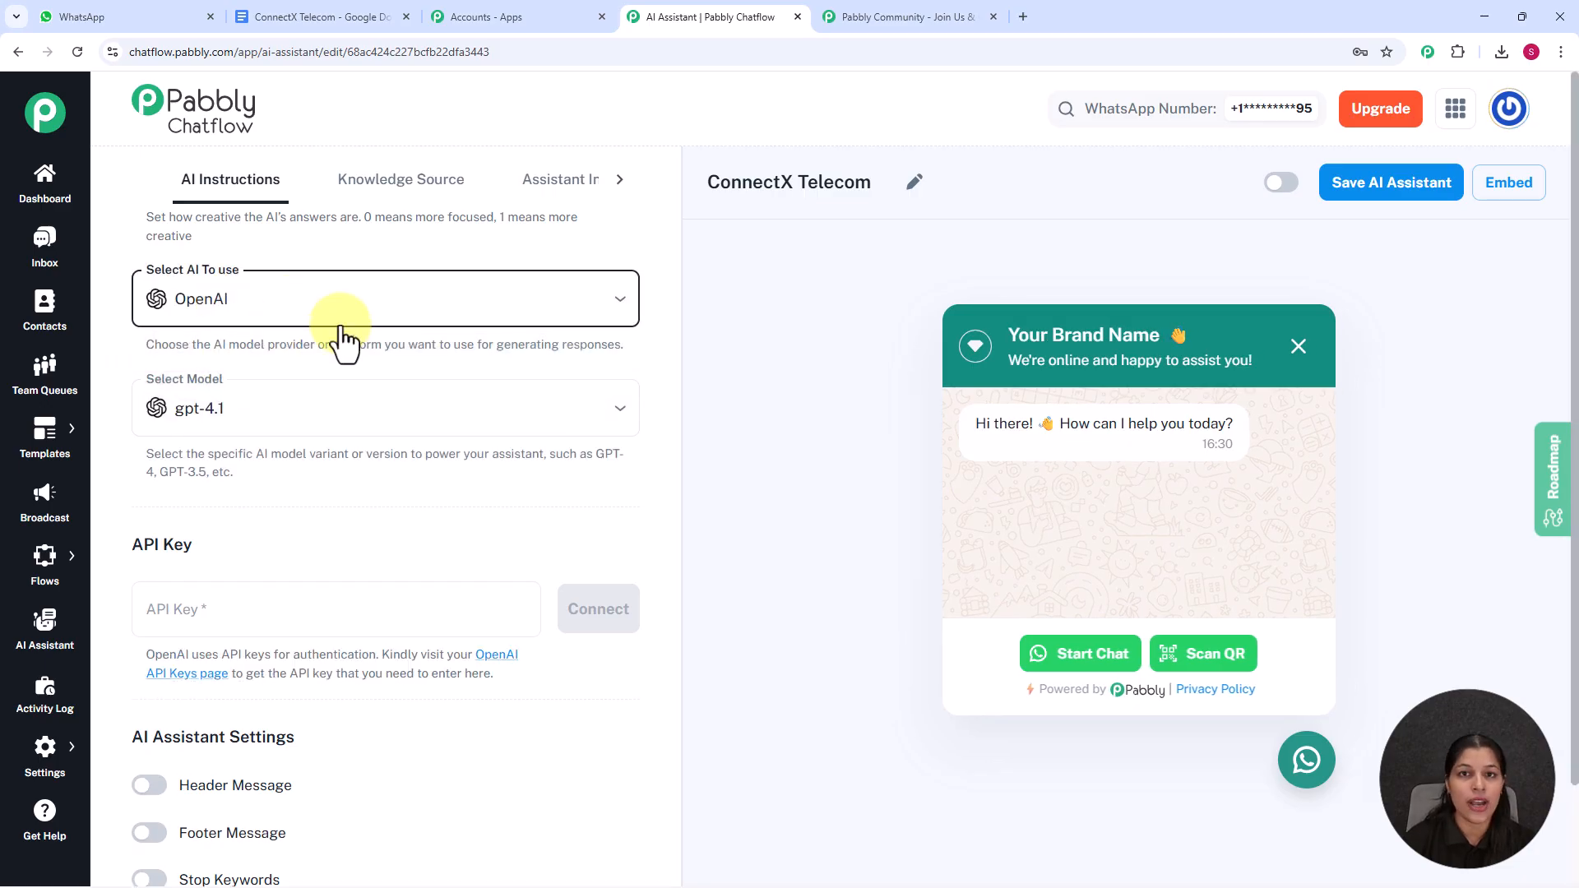
pyautogui.click(290, 408)
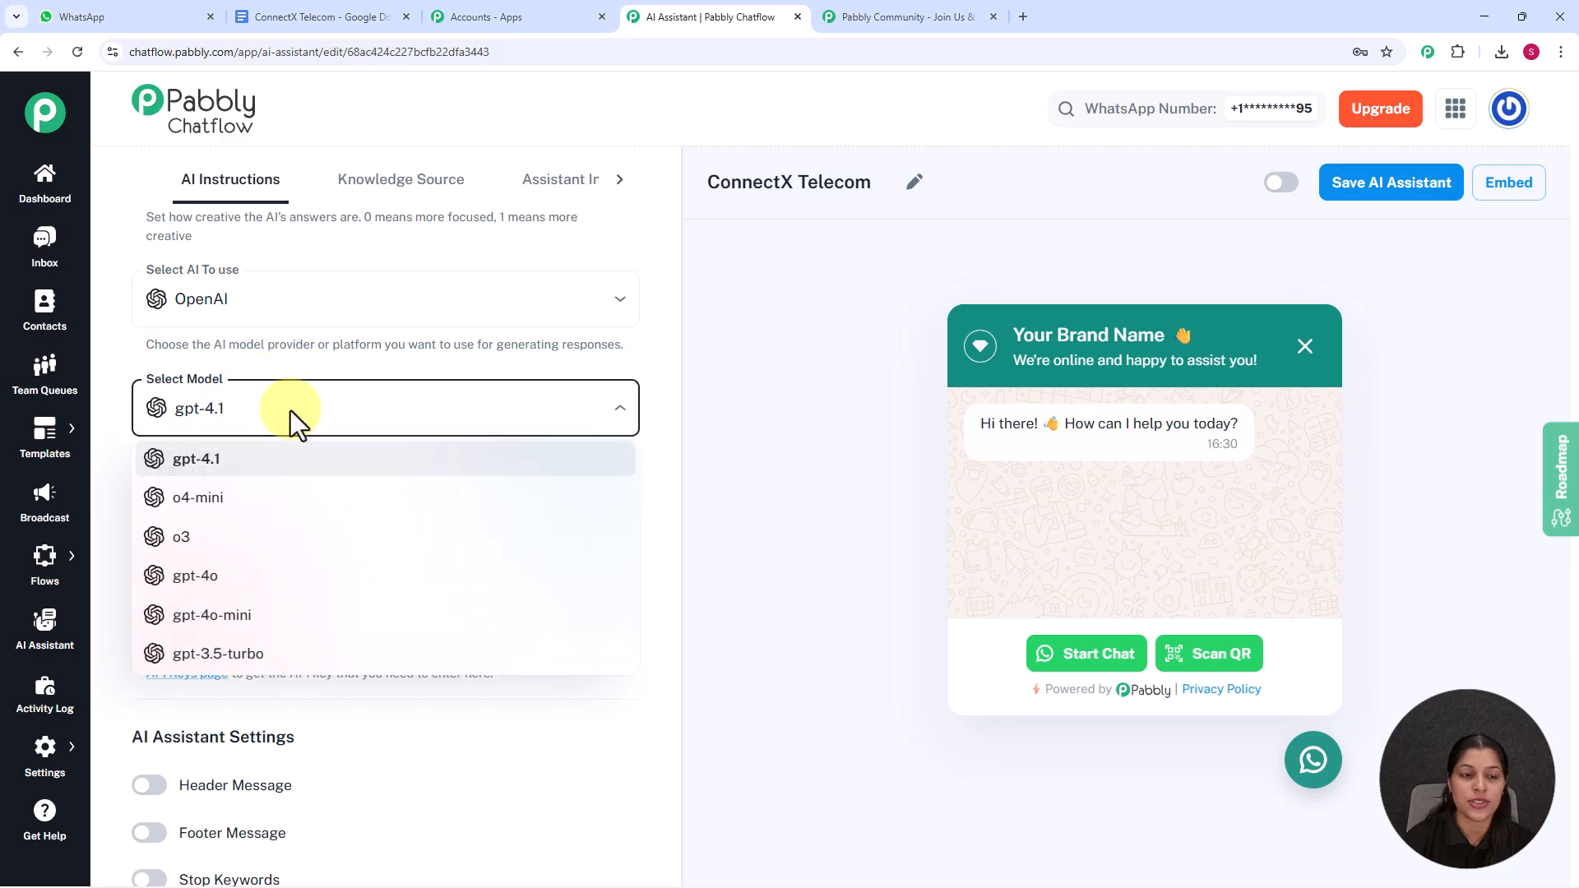
pyautogui.click(224, 618)
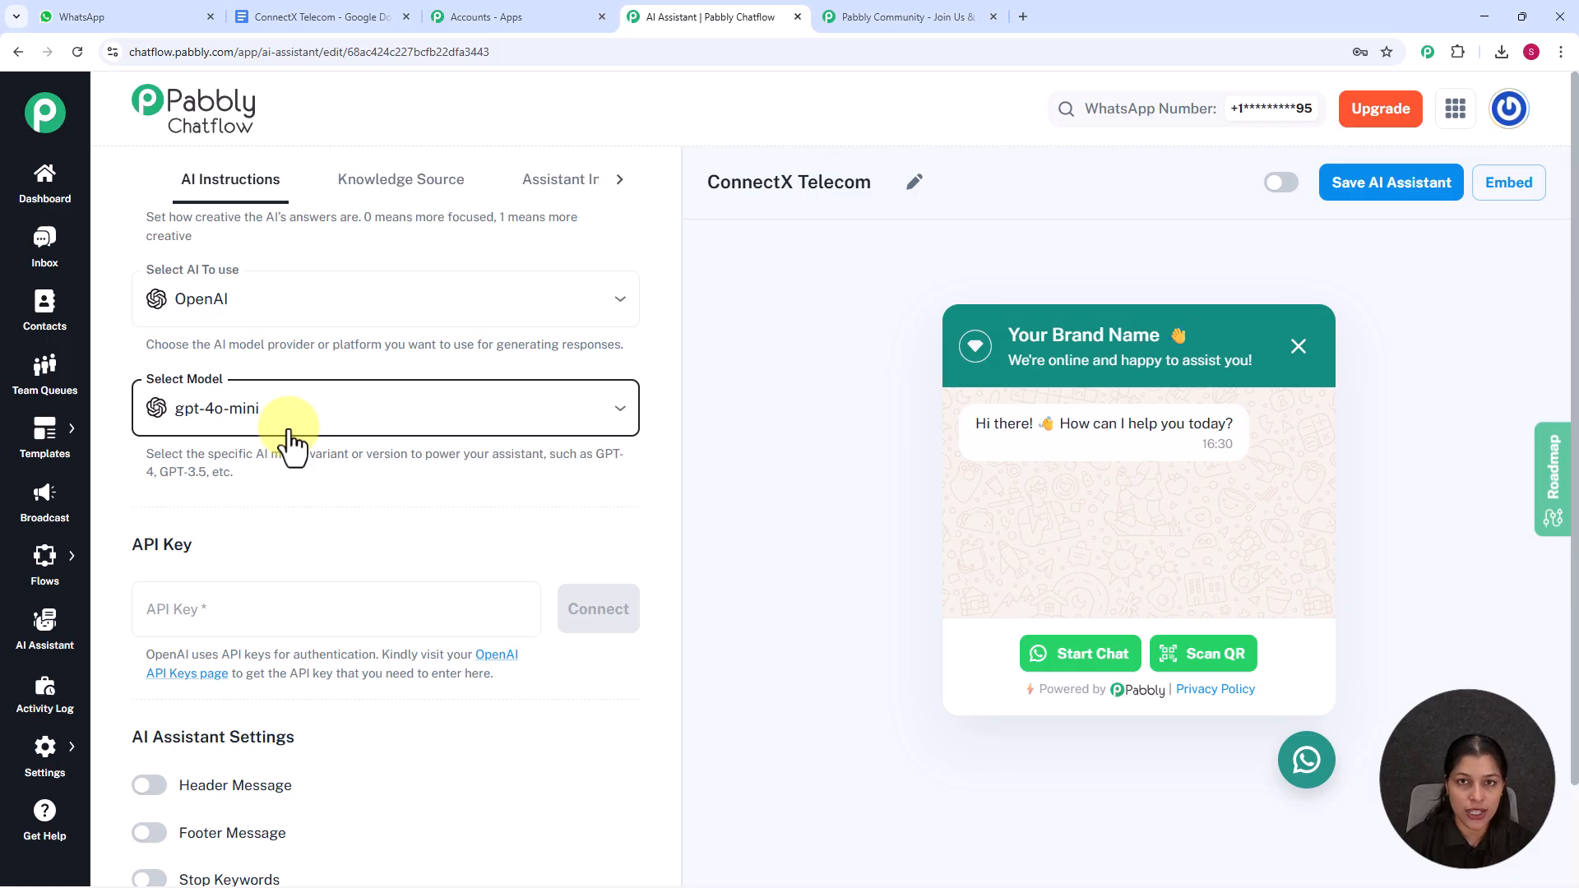
# Go to the OpenAI API keys page and bring up the form for creating a new secret key.
pyautogui.scroll(-3, 310, 444)
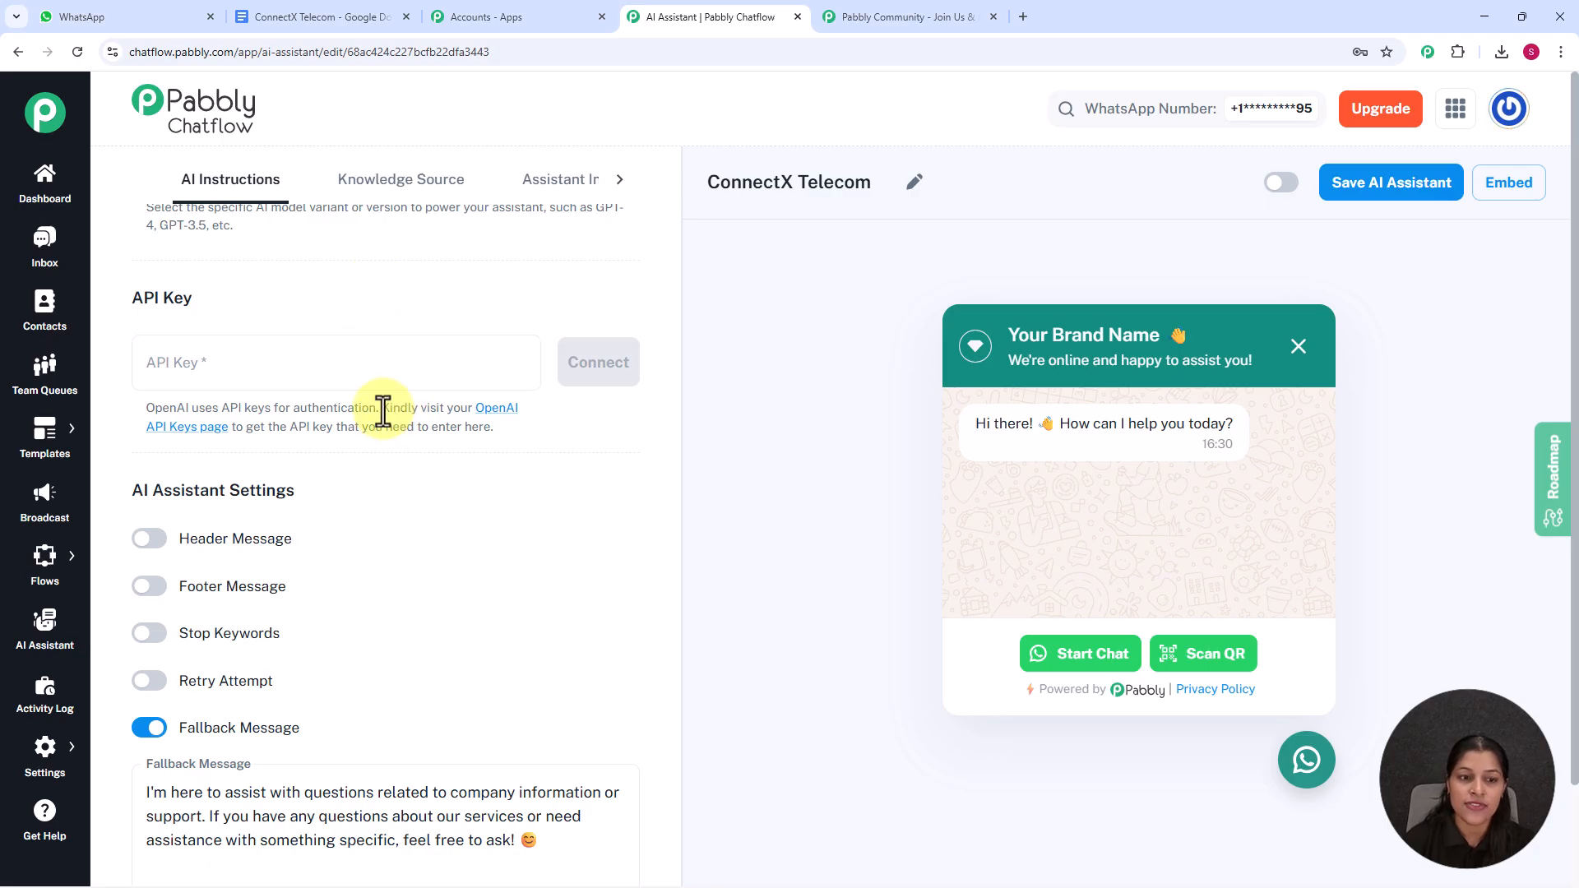
pyautogui.moveTo(382, 410); pyautogui.dragTo(525, 431)
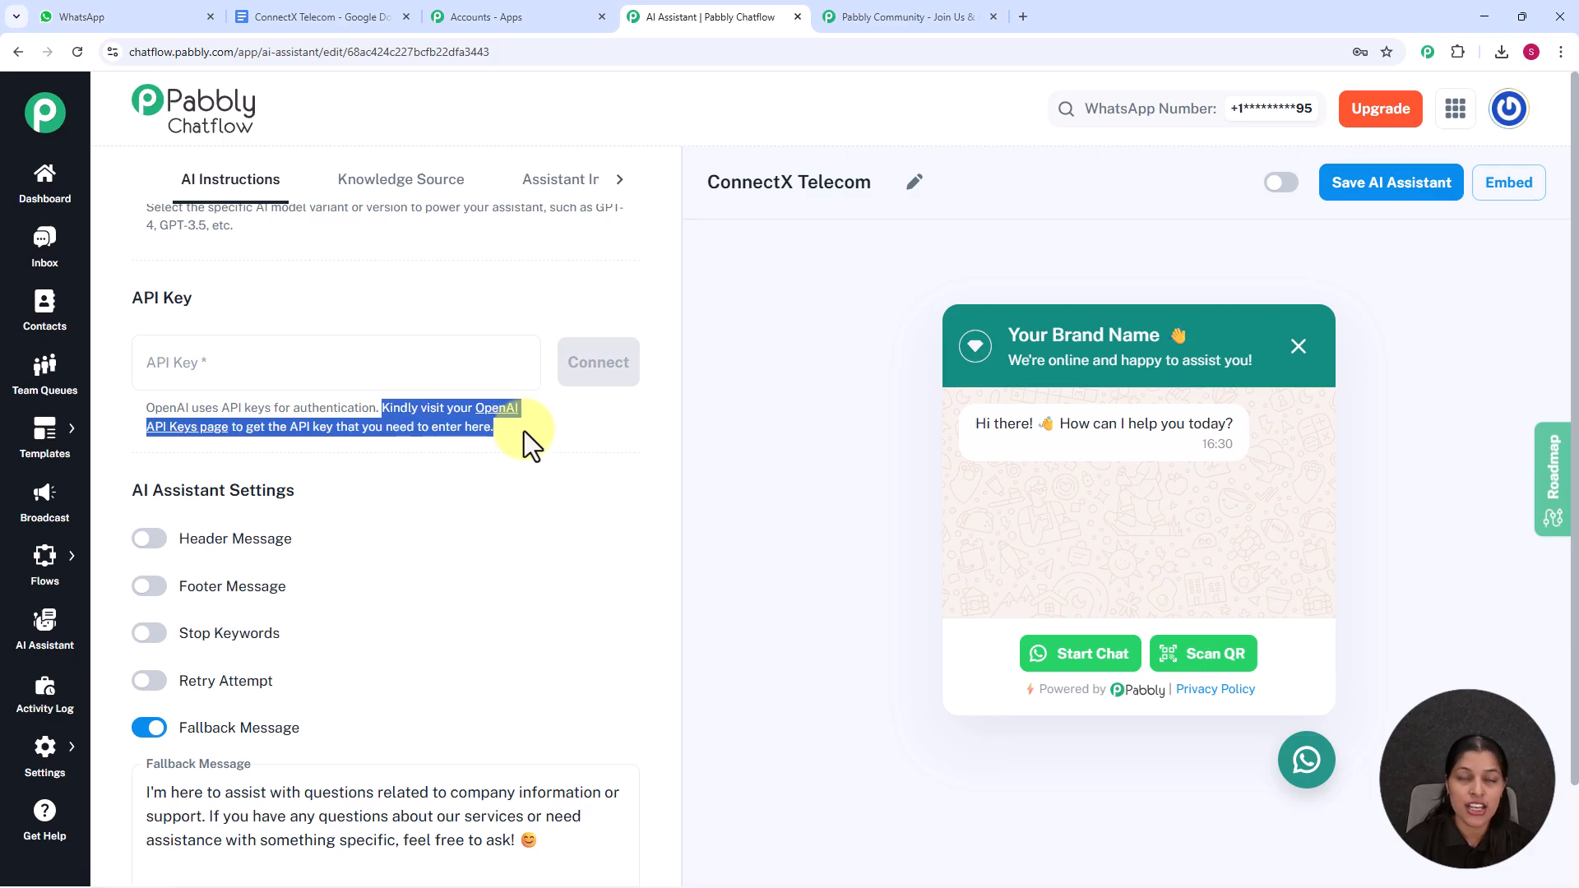
pyautogui.click(539, 477)
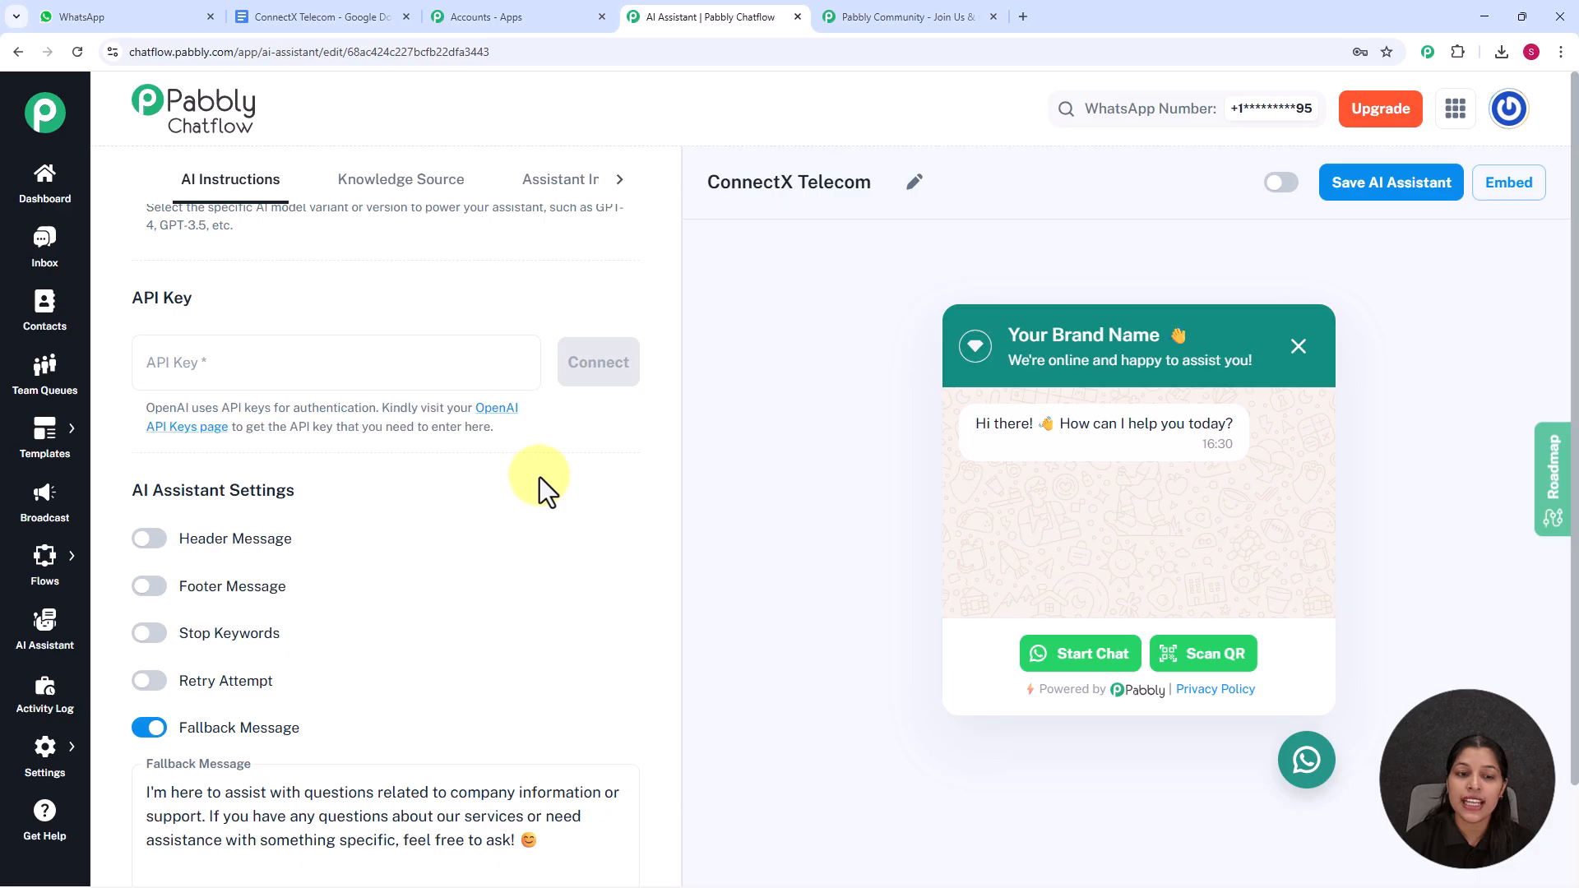
pyautogui.click(501, 409)
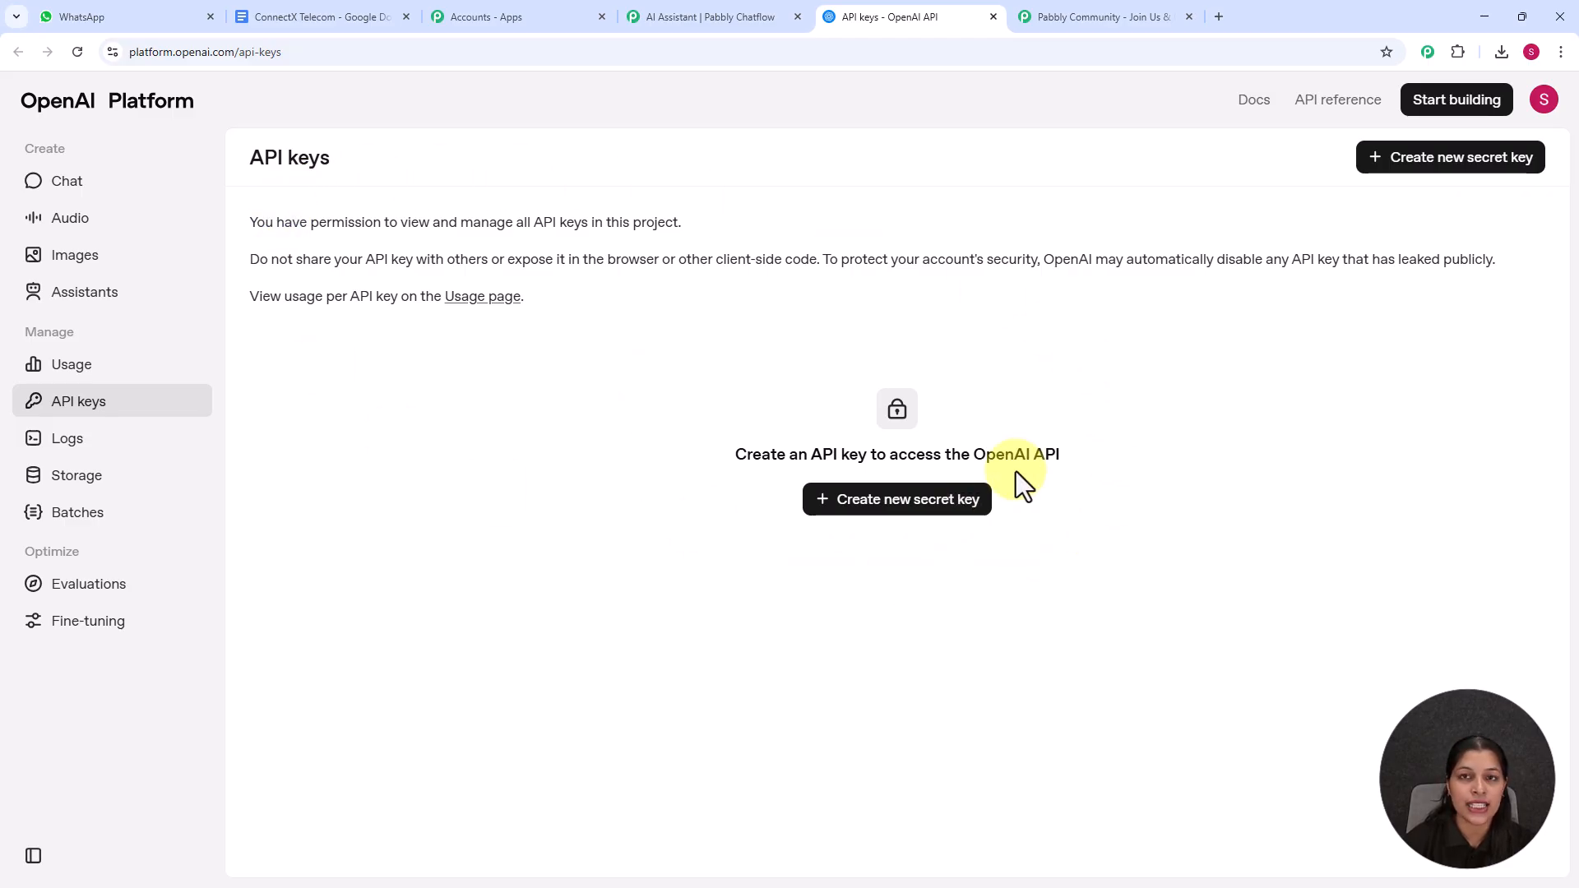
pyautogui.click(928, 505)
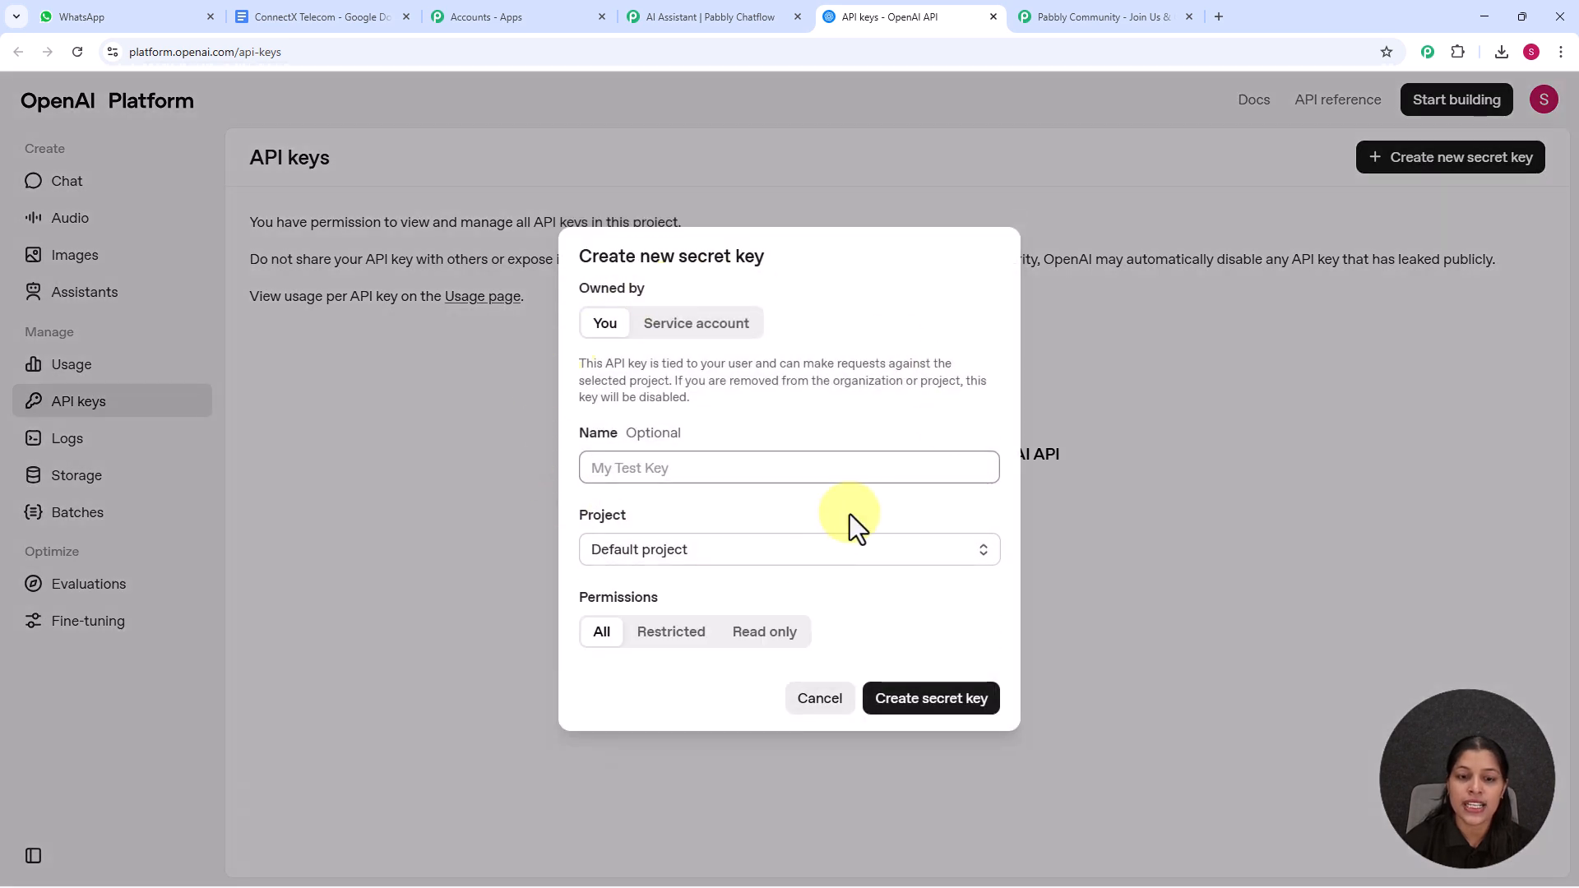
pyautogui.click(602, 475)
pyautogui.click(973, 701)
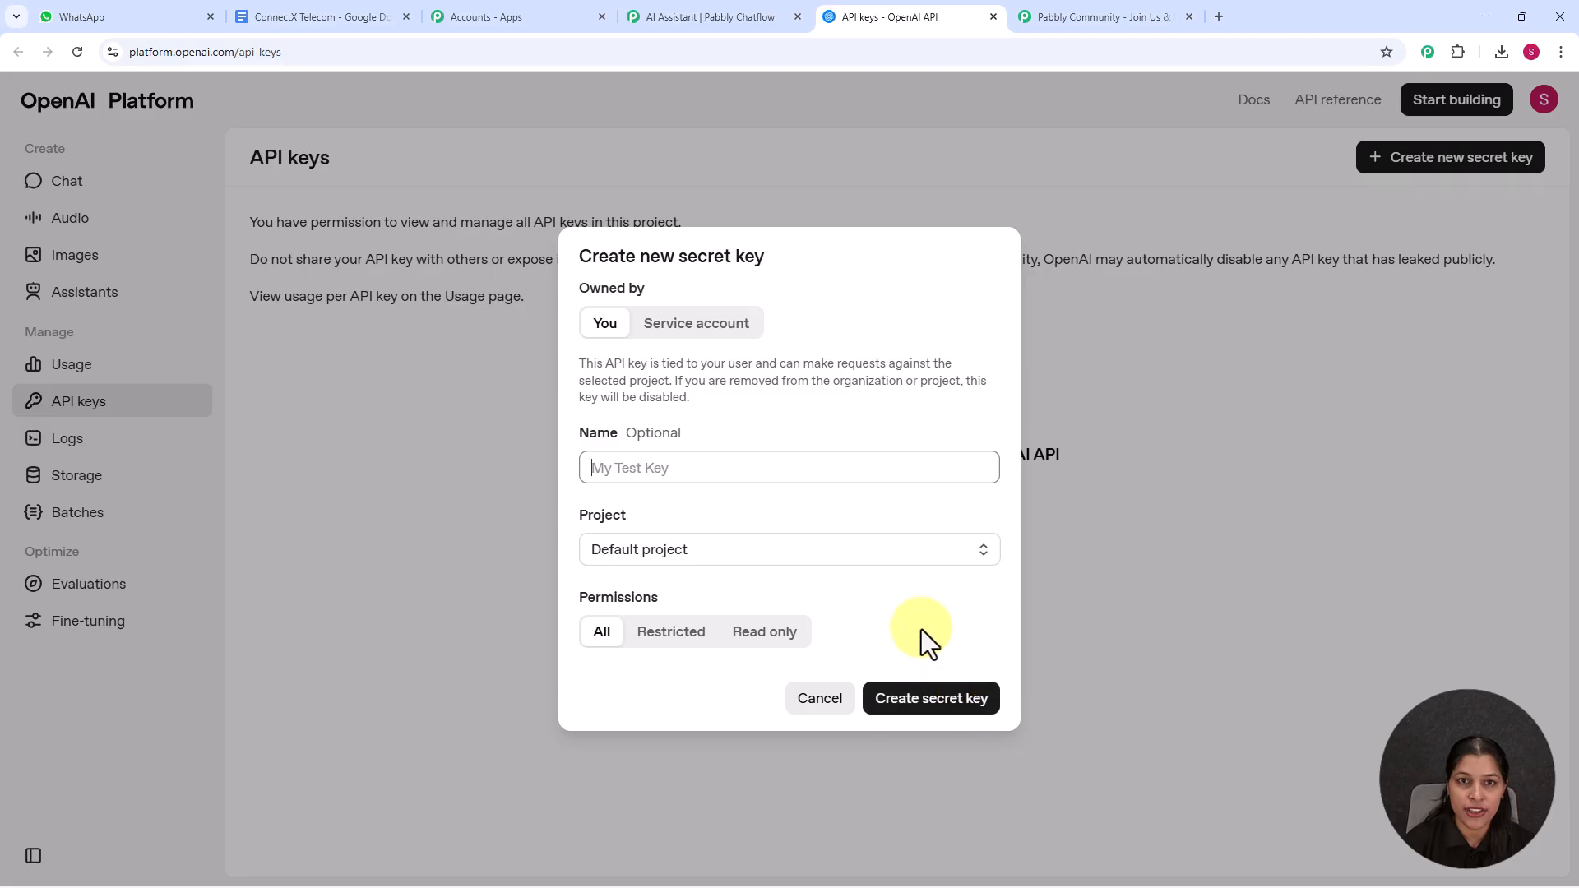
# Return to Pabbly Chatflow, fill in the saved OpenAI API key for the assistant and connect it.
pyautogui.click(709, 20)
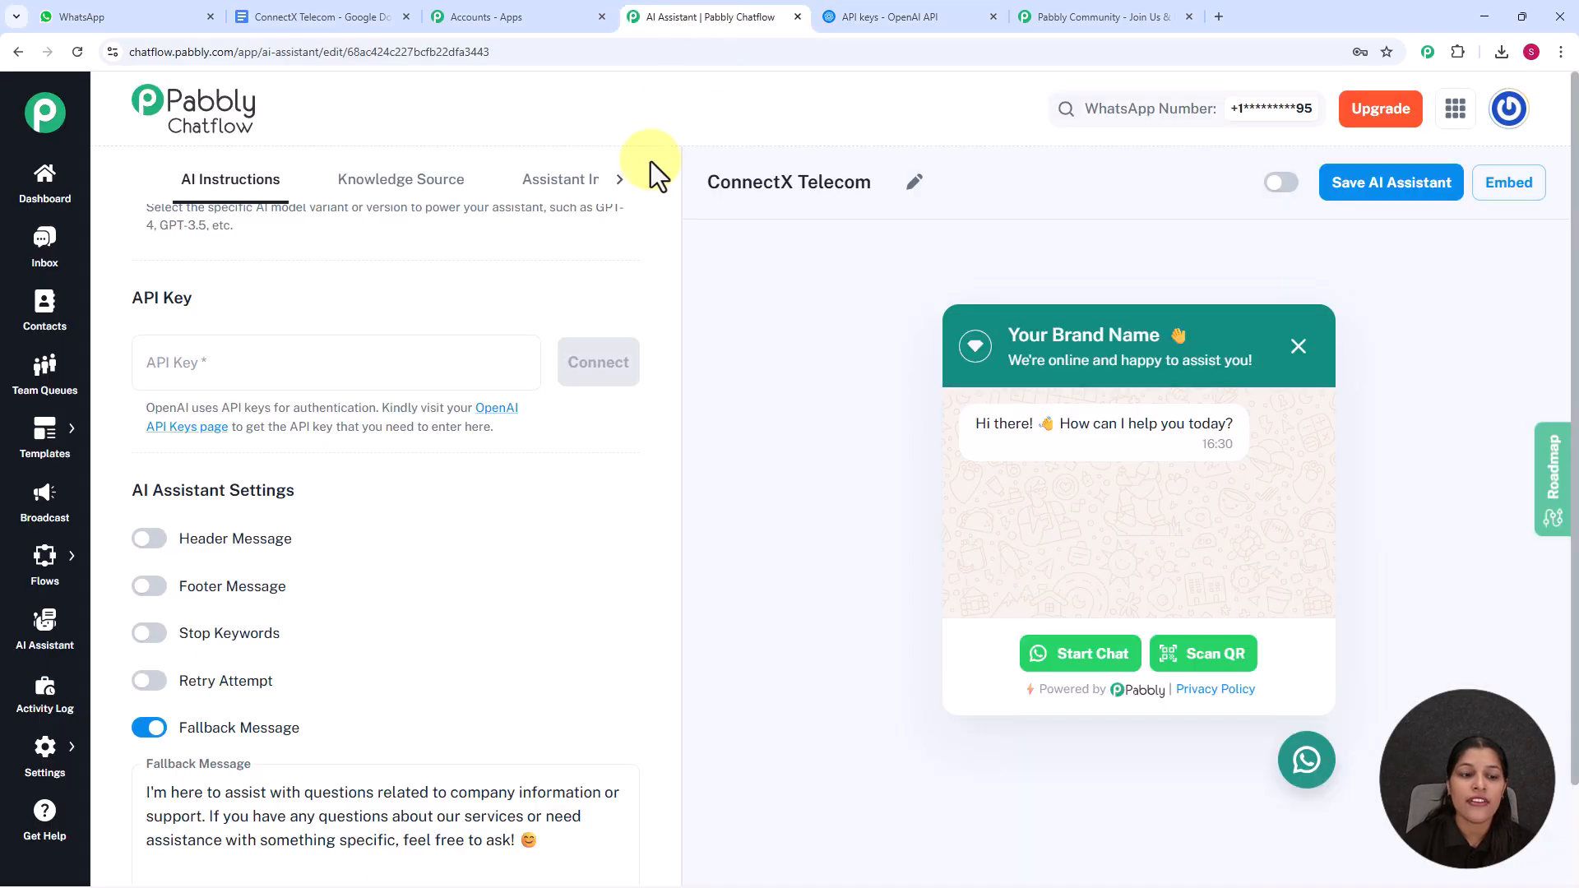
pyautogui.click(352, 363)
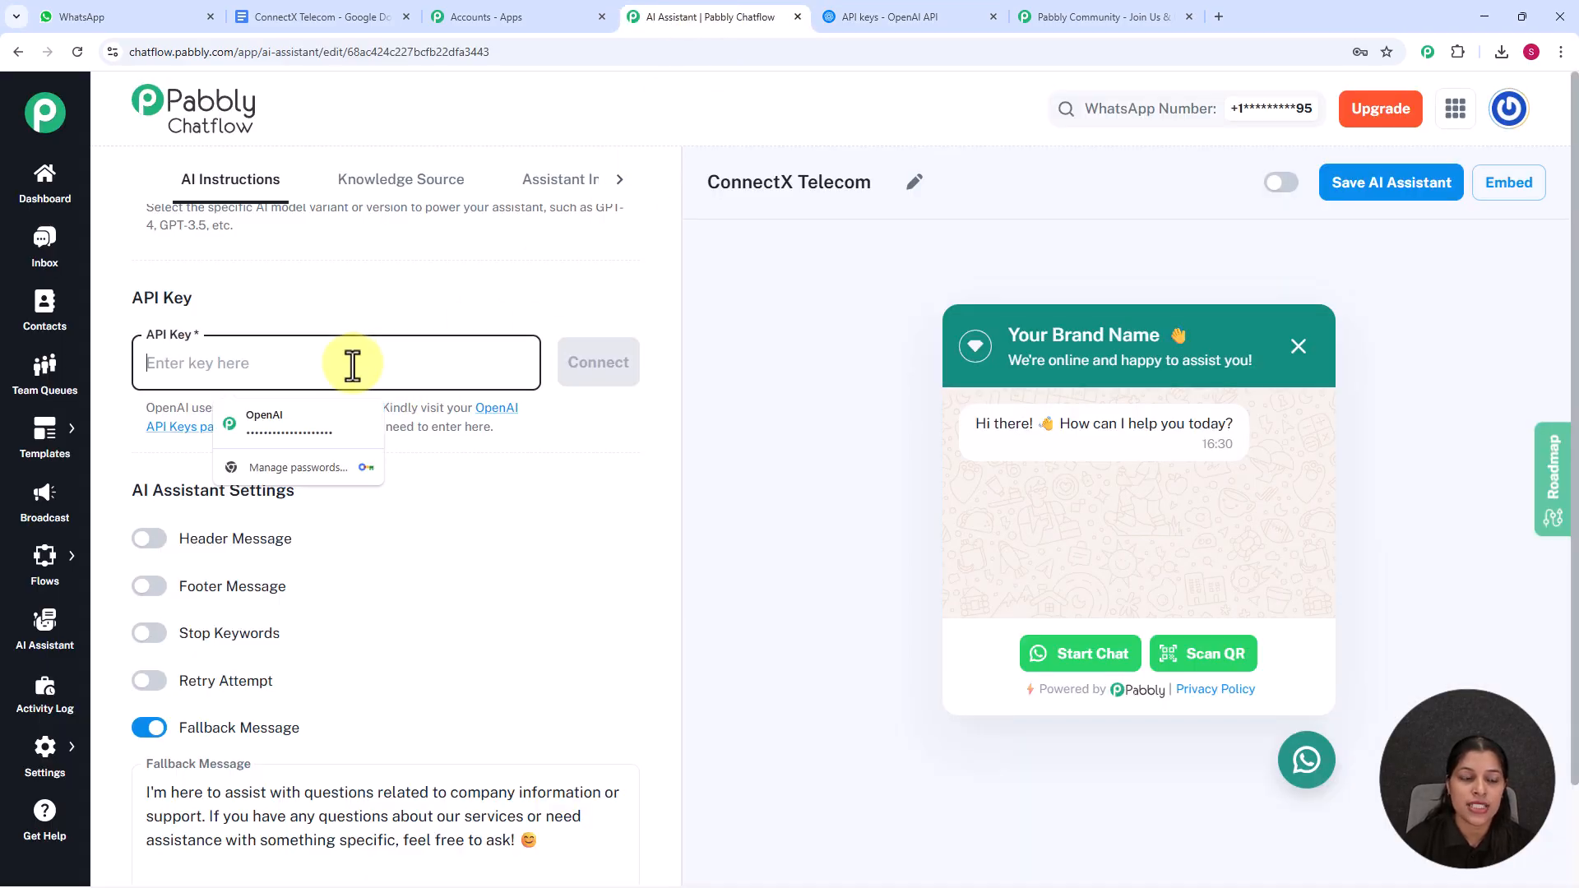
pyautogui.click(328, 436)
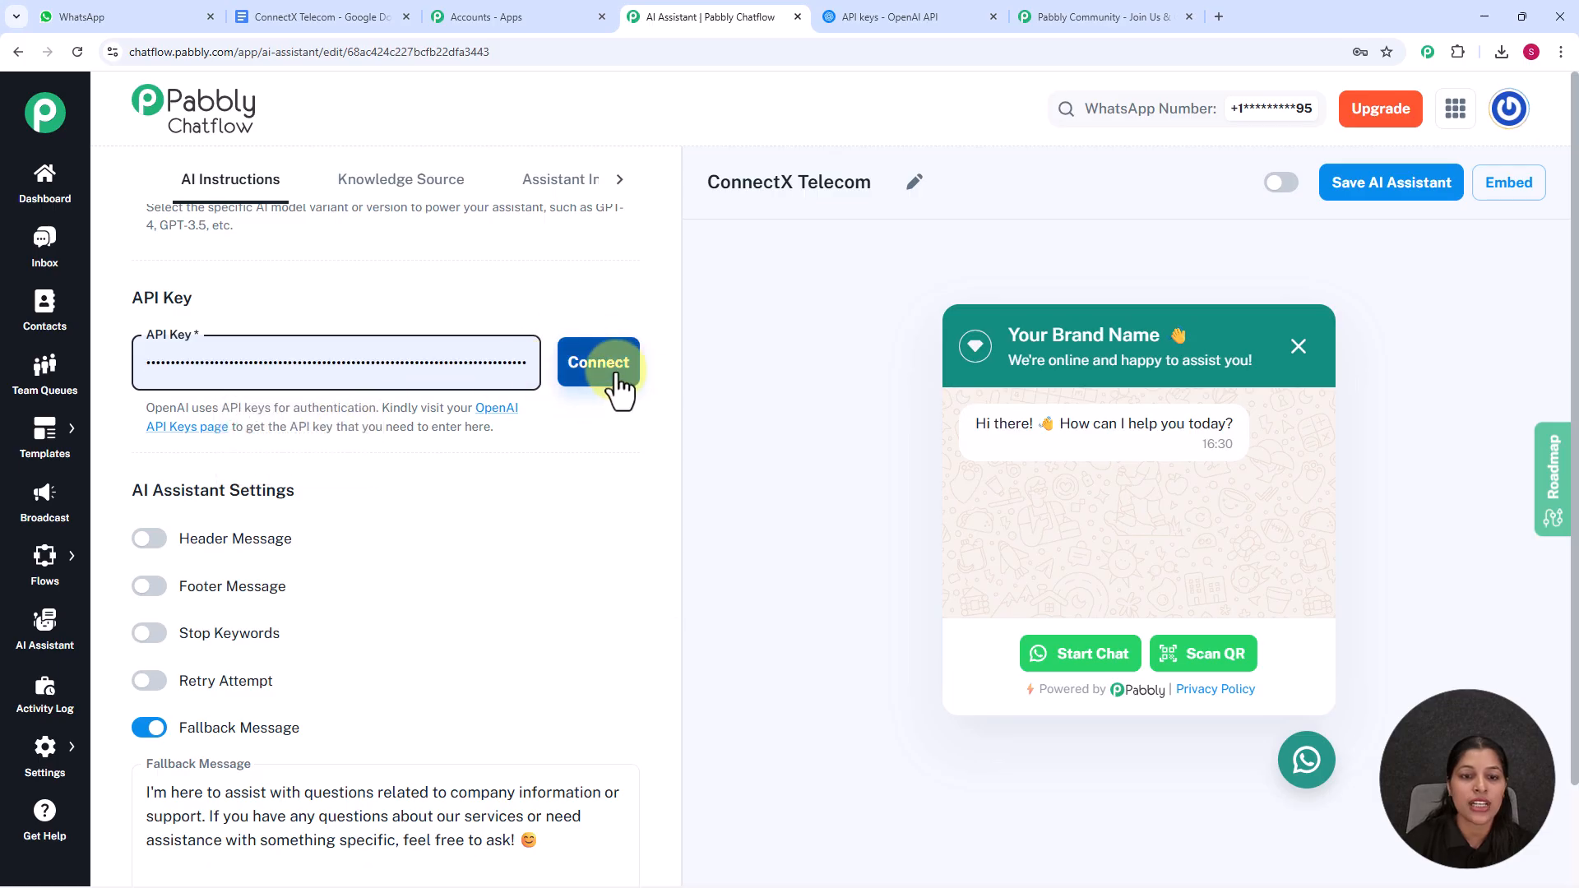
pyautogui.click(616, 377)
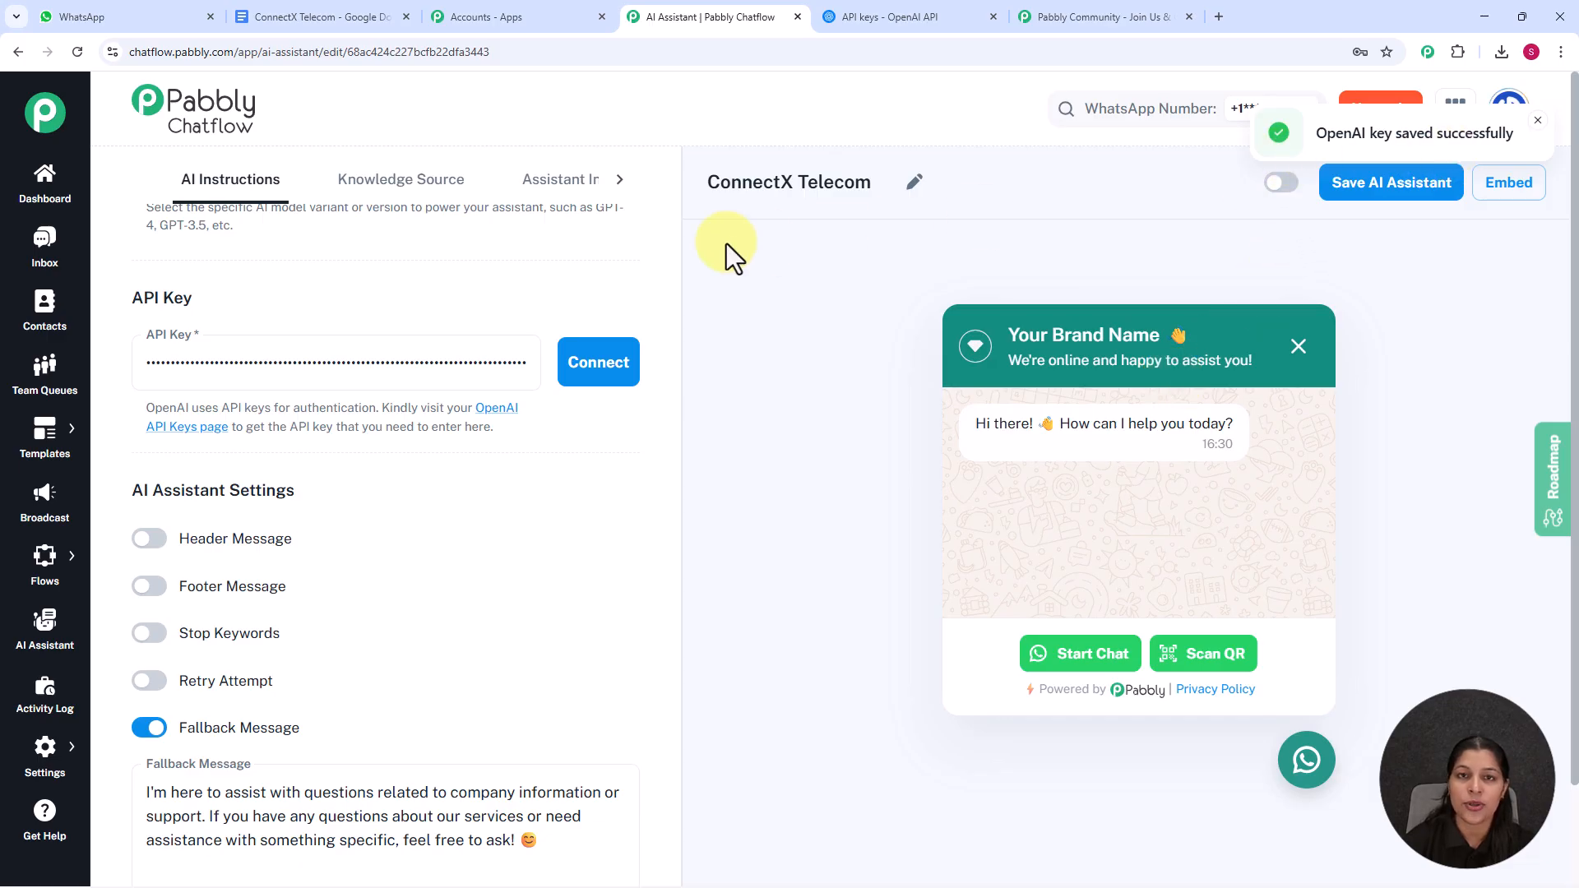
# Try the header message and footer message settings one at a time, switching each back off.
pyautogui.scroll(-1, 307, 326)
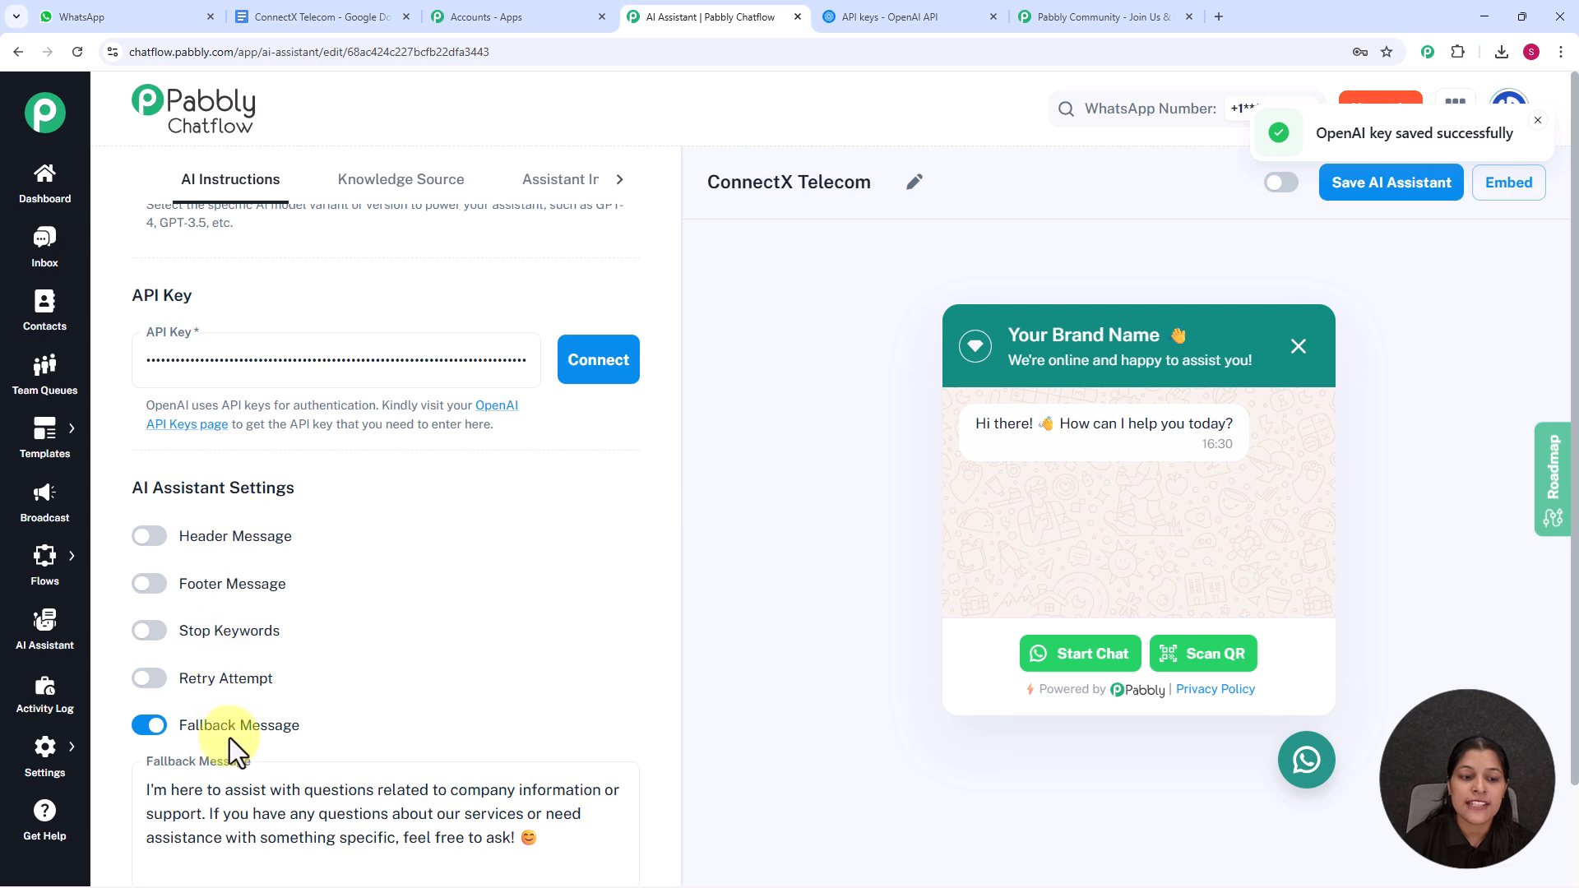
pyautogui.click(148, 539)
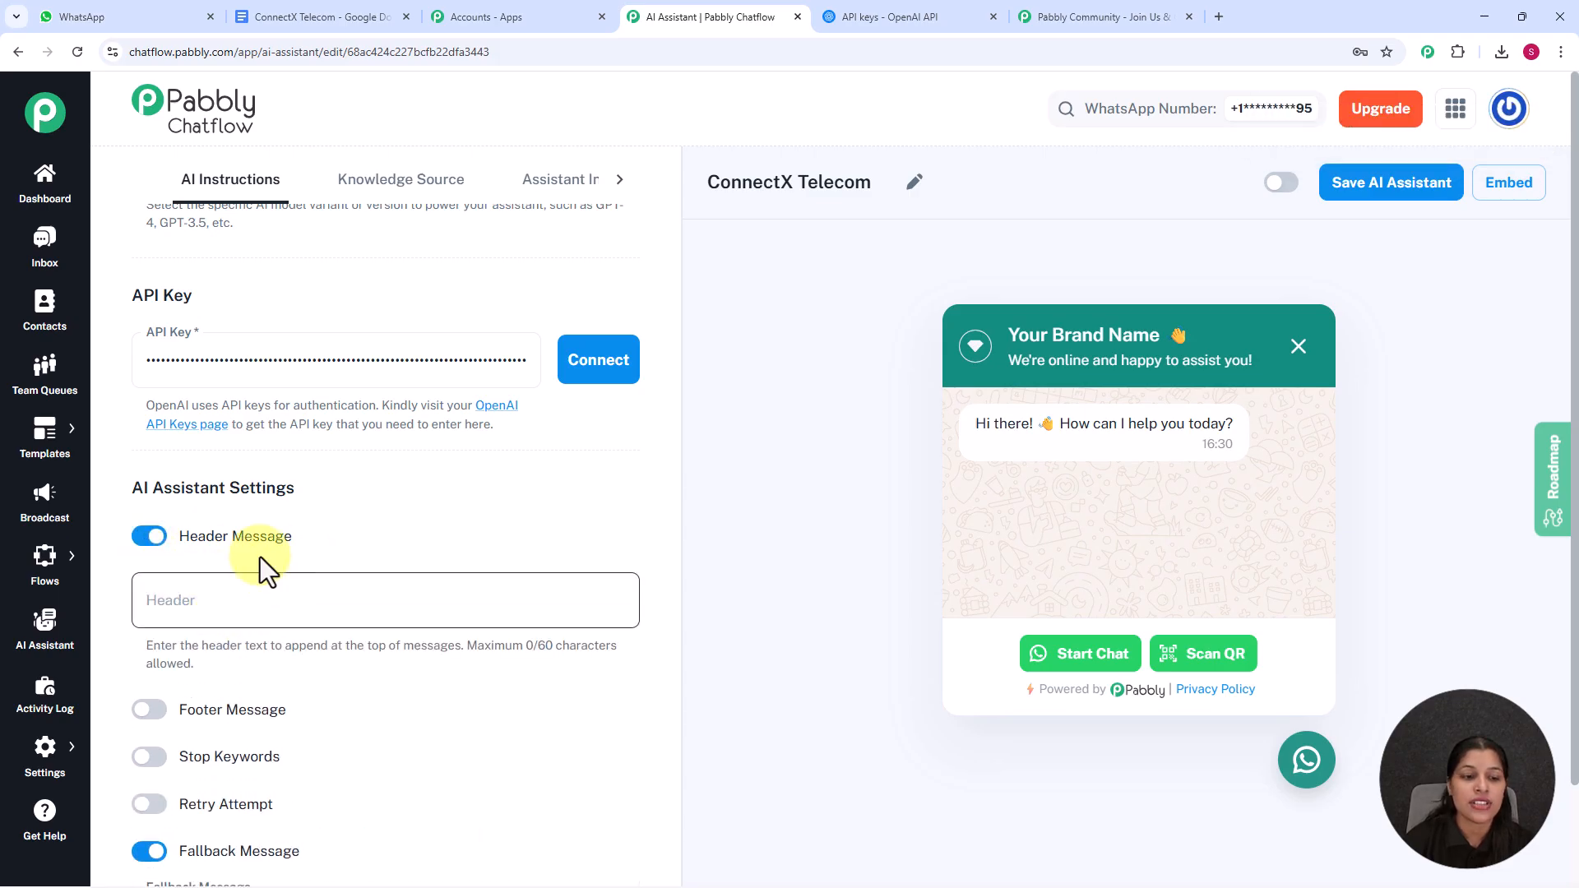
pyautogui.click(149, 539)
pyautogui.scroll(-2, 170, 567)
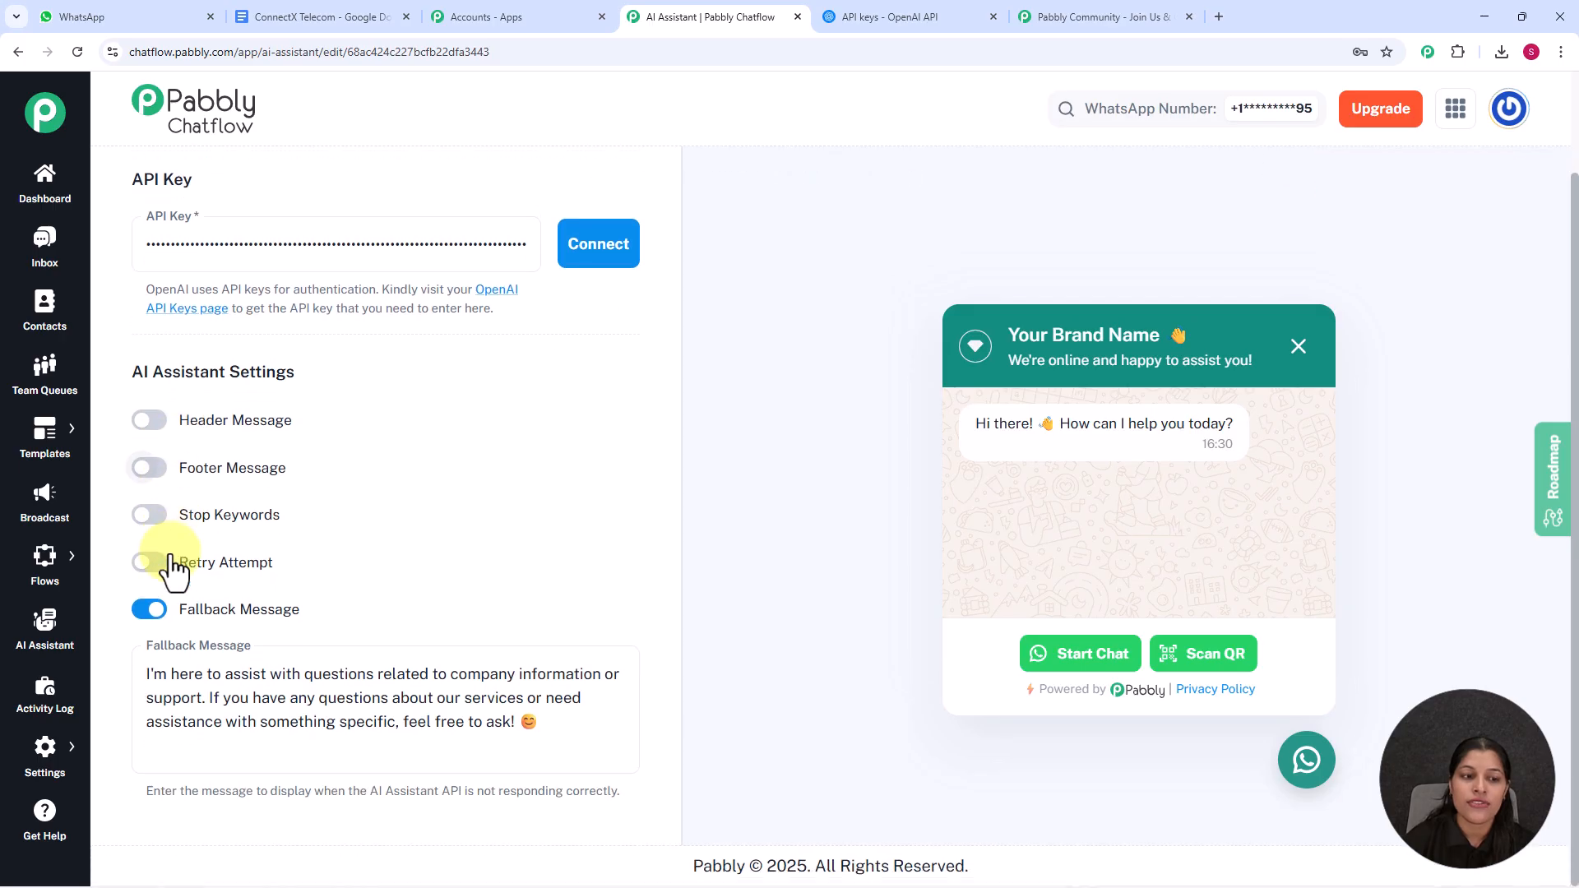
pyautogui.click(148, 471)
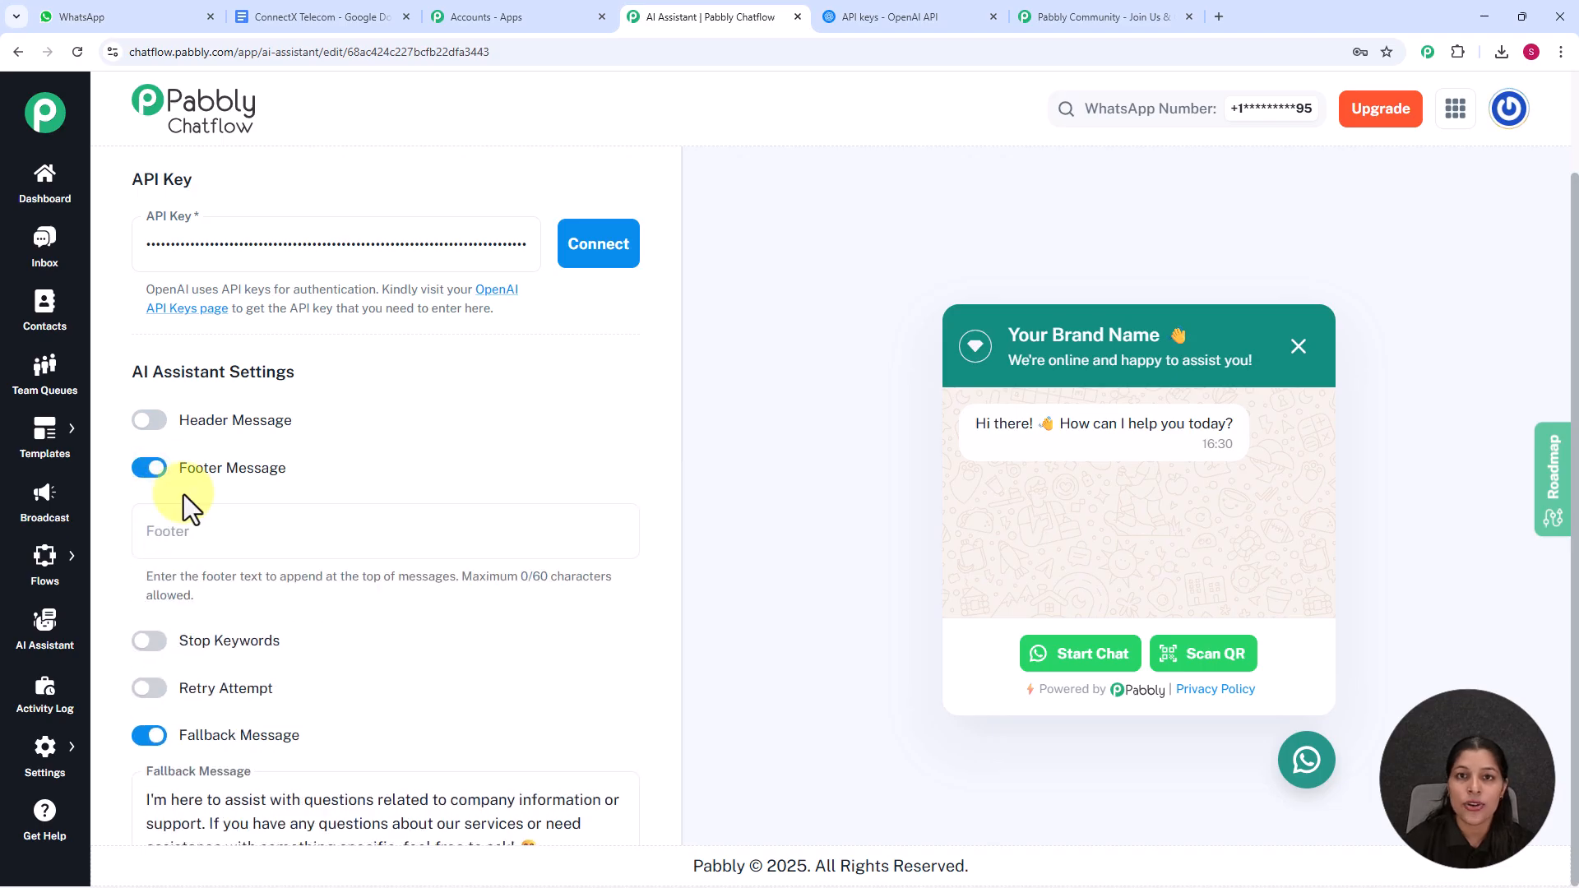
pyautogui.click(151, 470)
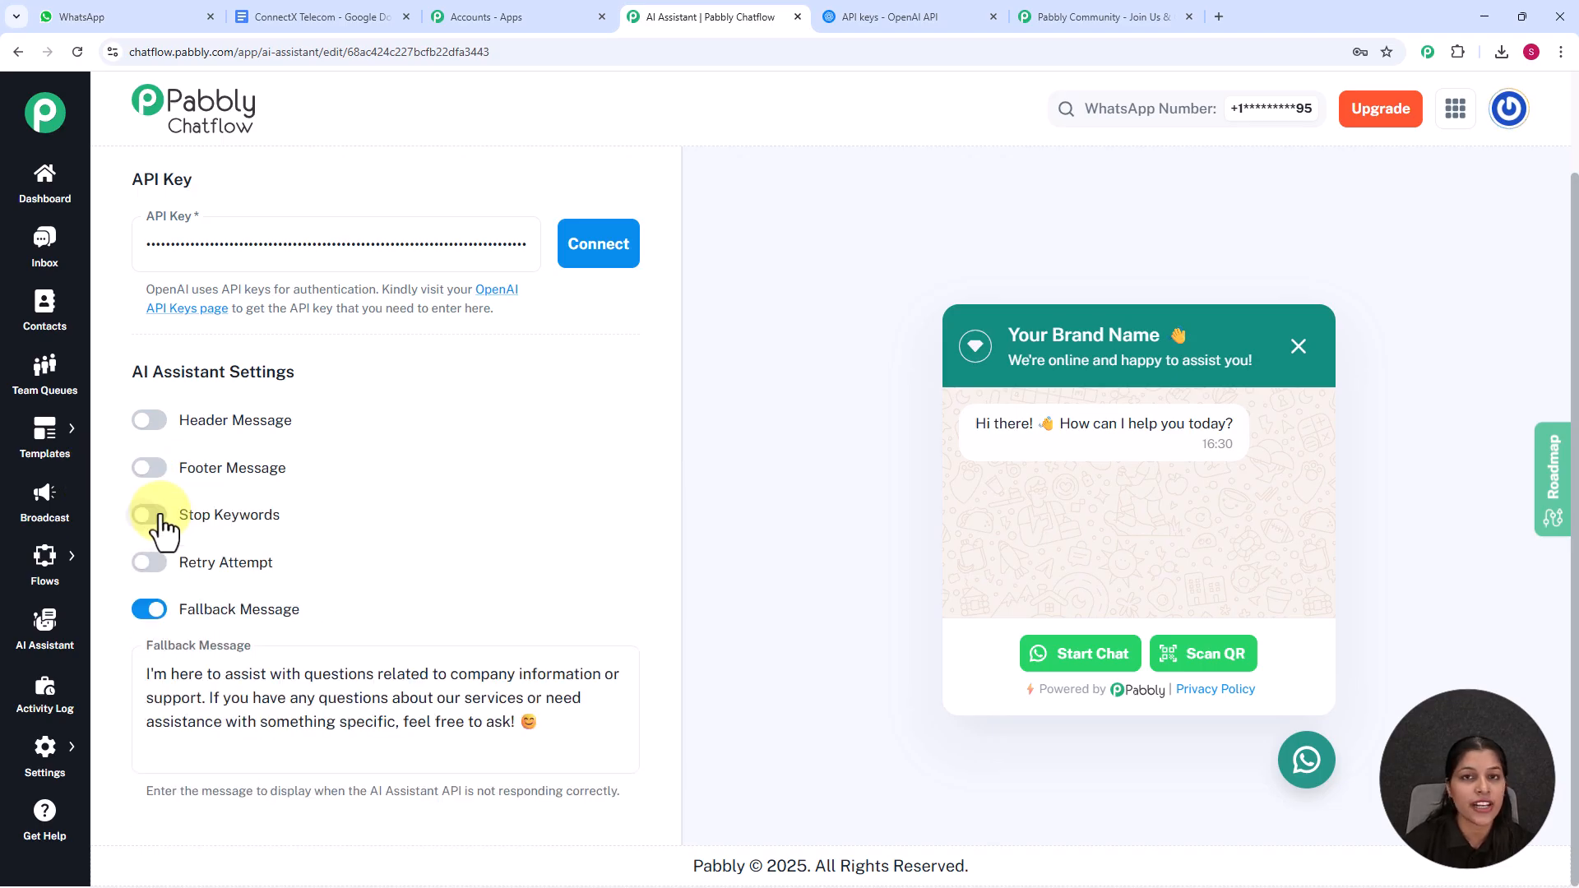
# Try the stop keywords setting with the keyword "Stop" and the retry attempt setting, switching each back off.
pyautogui.click(156, 516)
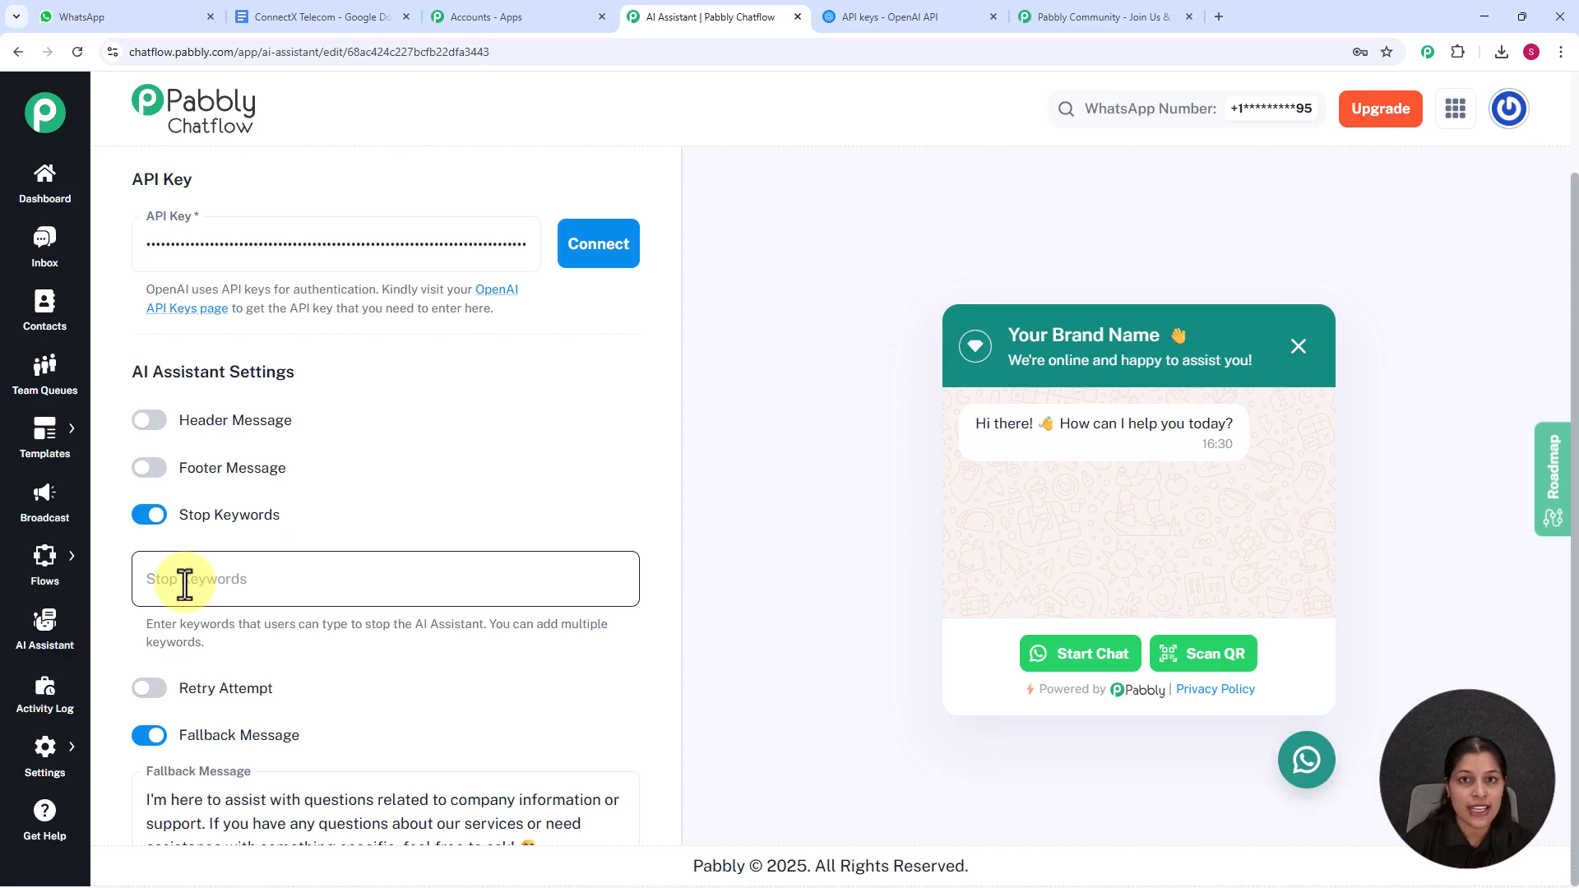
pyautogui.click(189, 585)
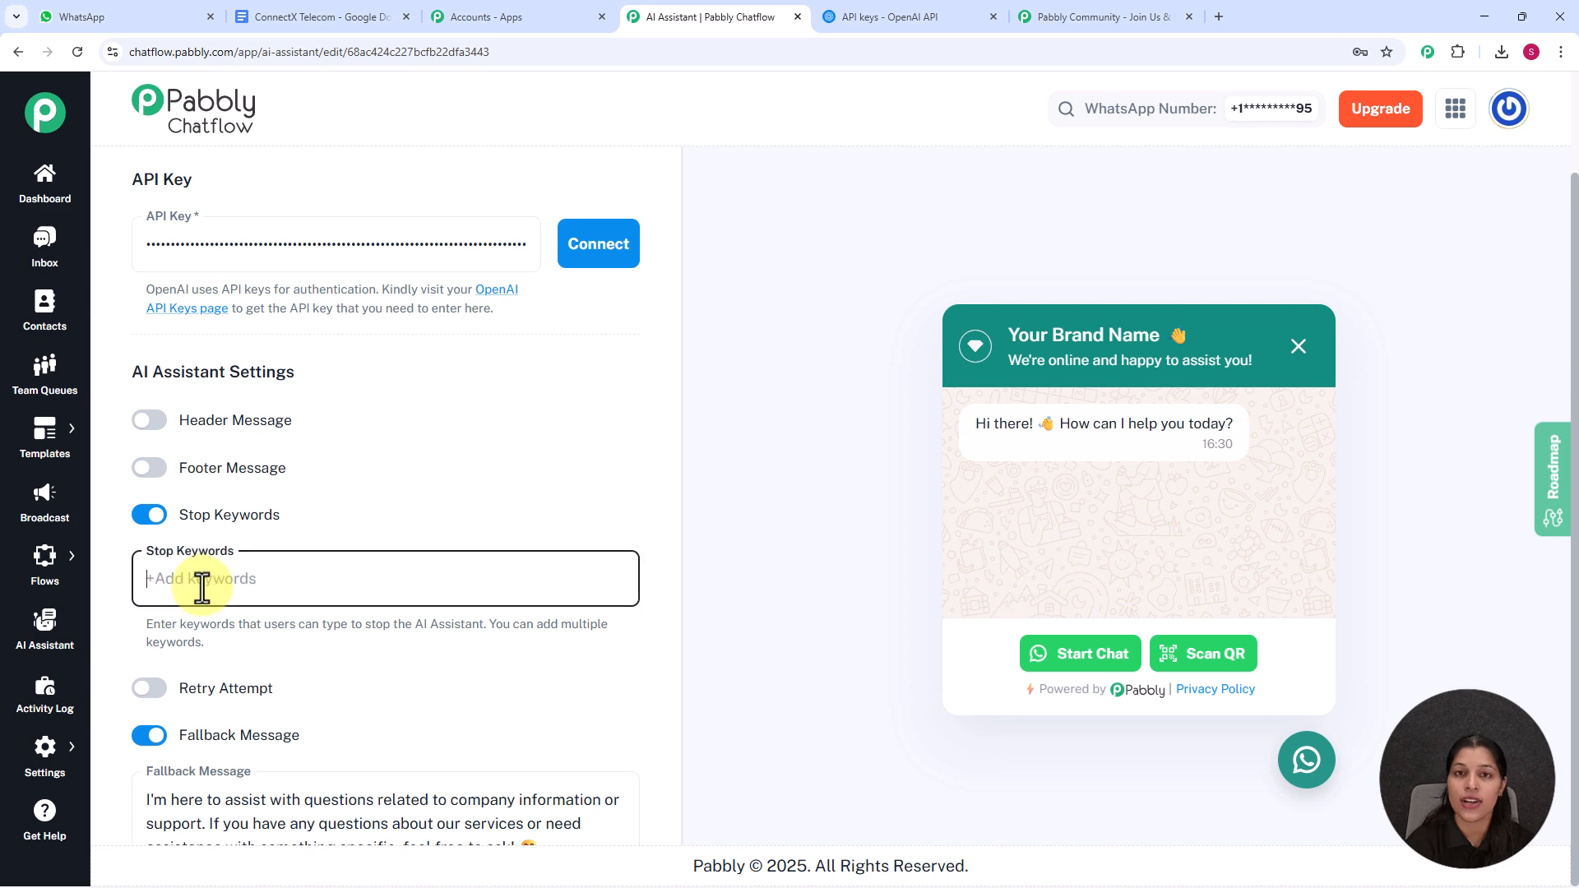
pyautogui.write('Sto')
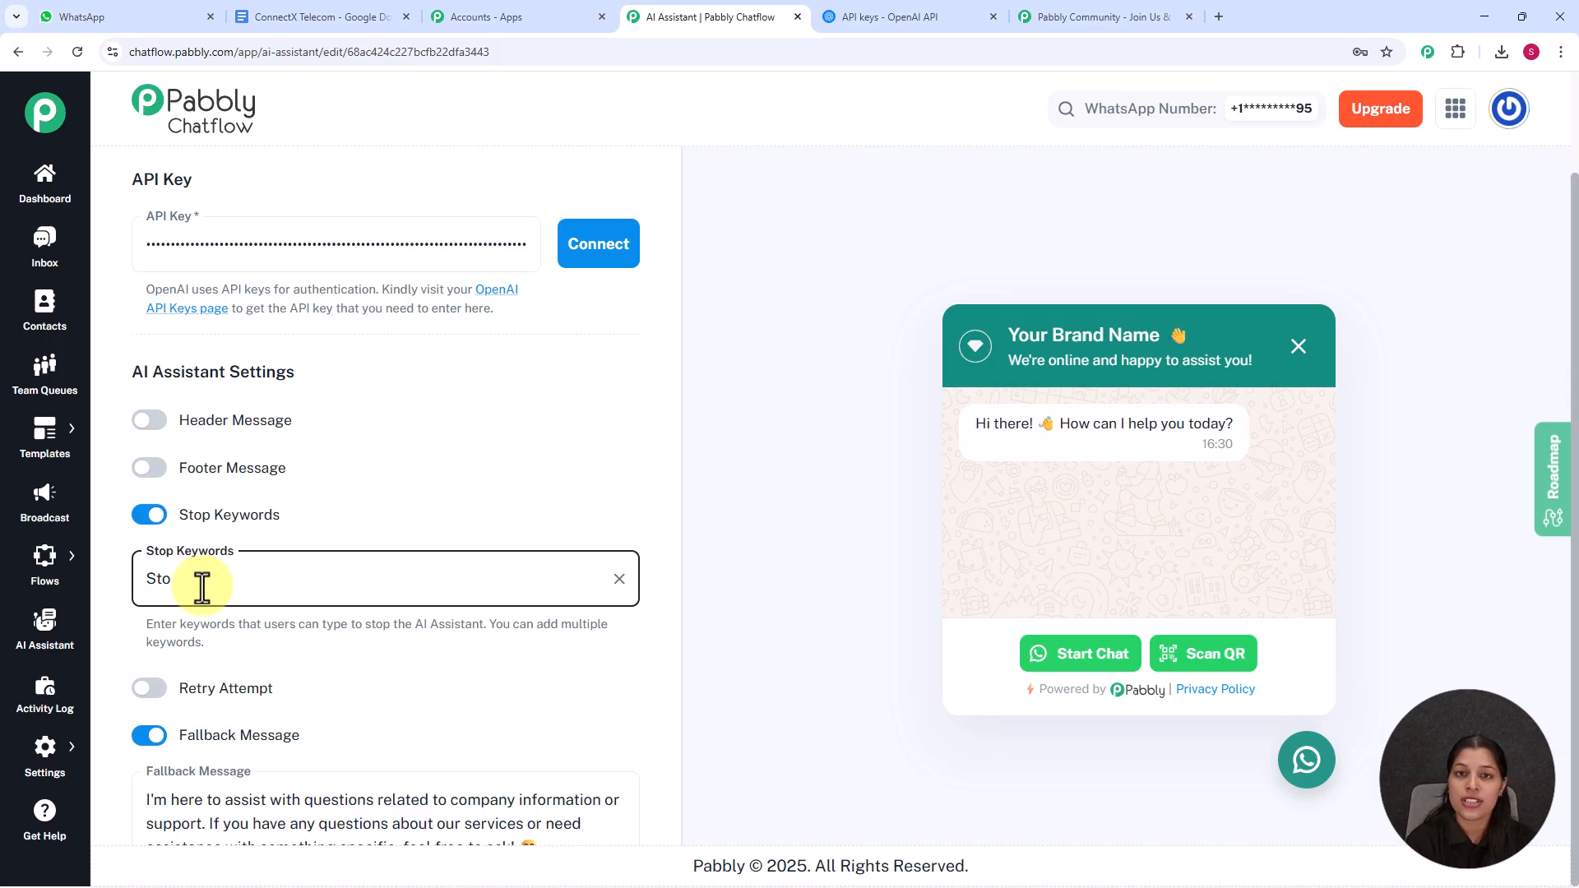
pyautogui.write('p')
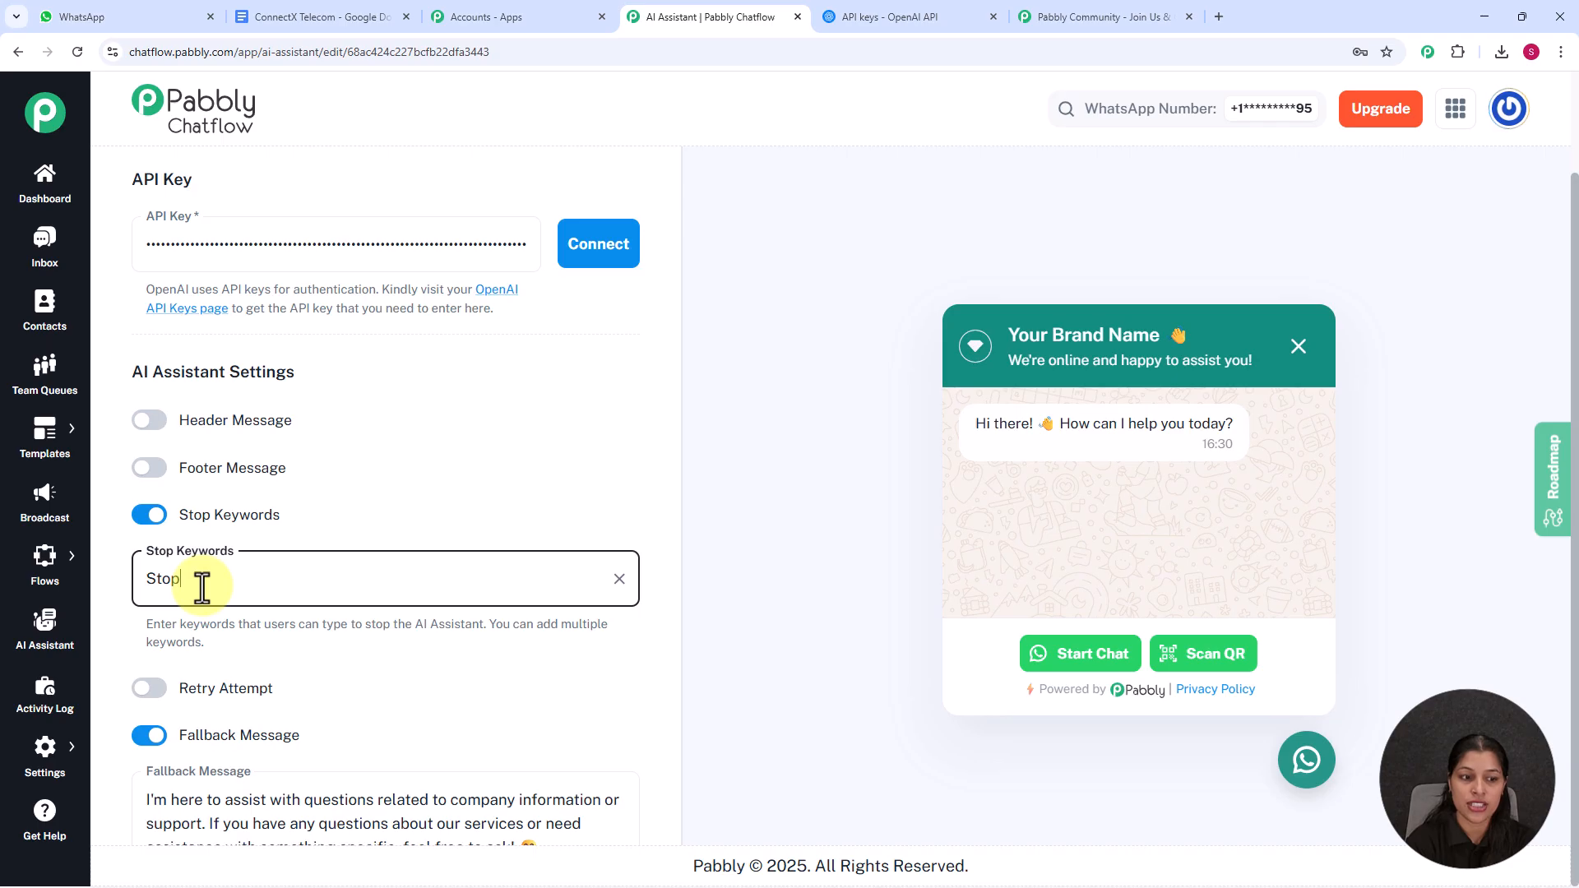
pyautogui.press('Return')
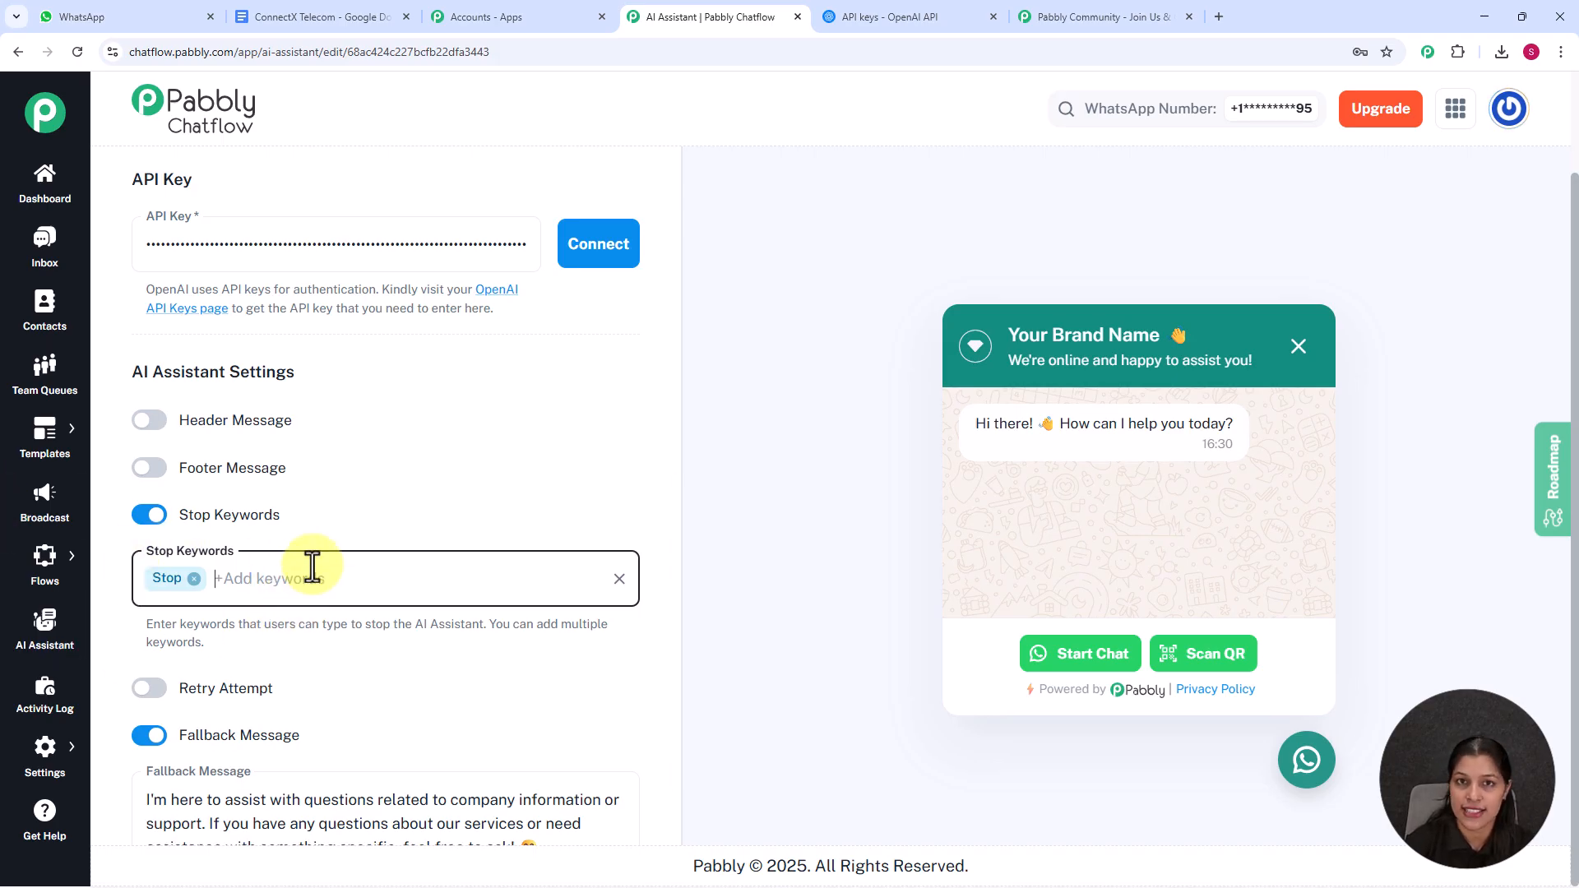
pyautogui.click(156, 520)
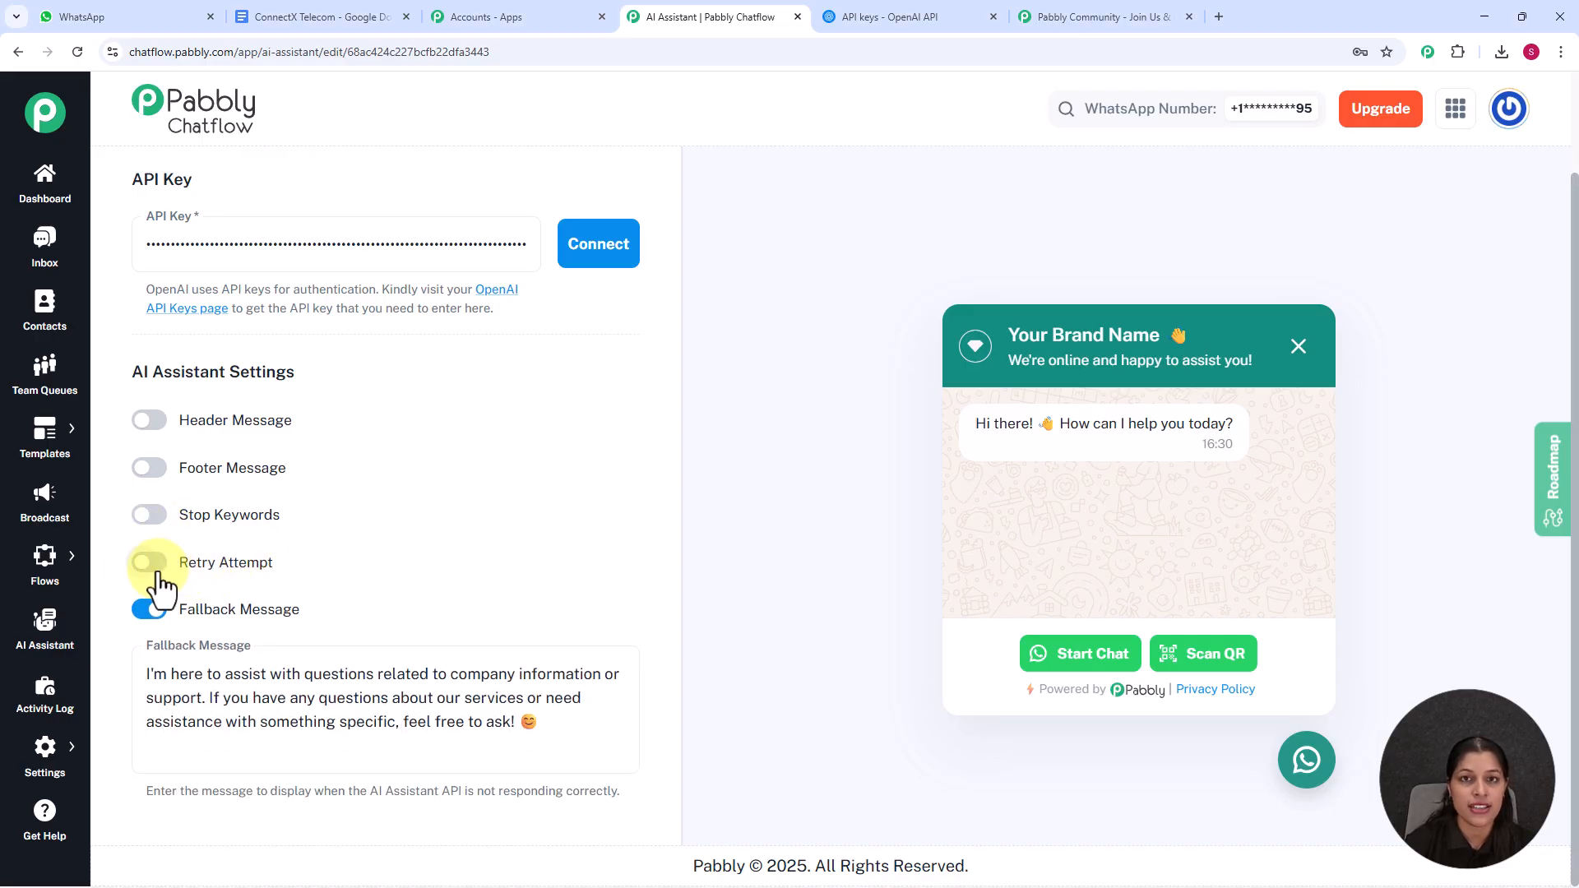
pyautogui.click(159, 573)
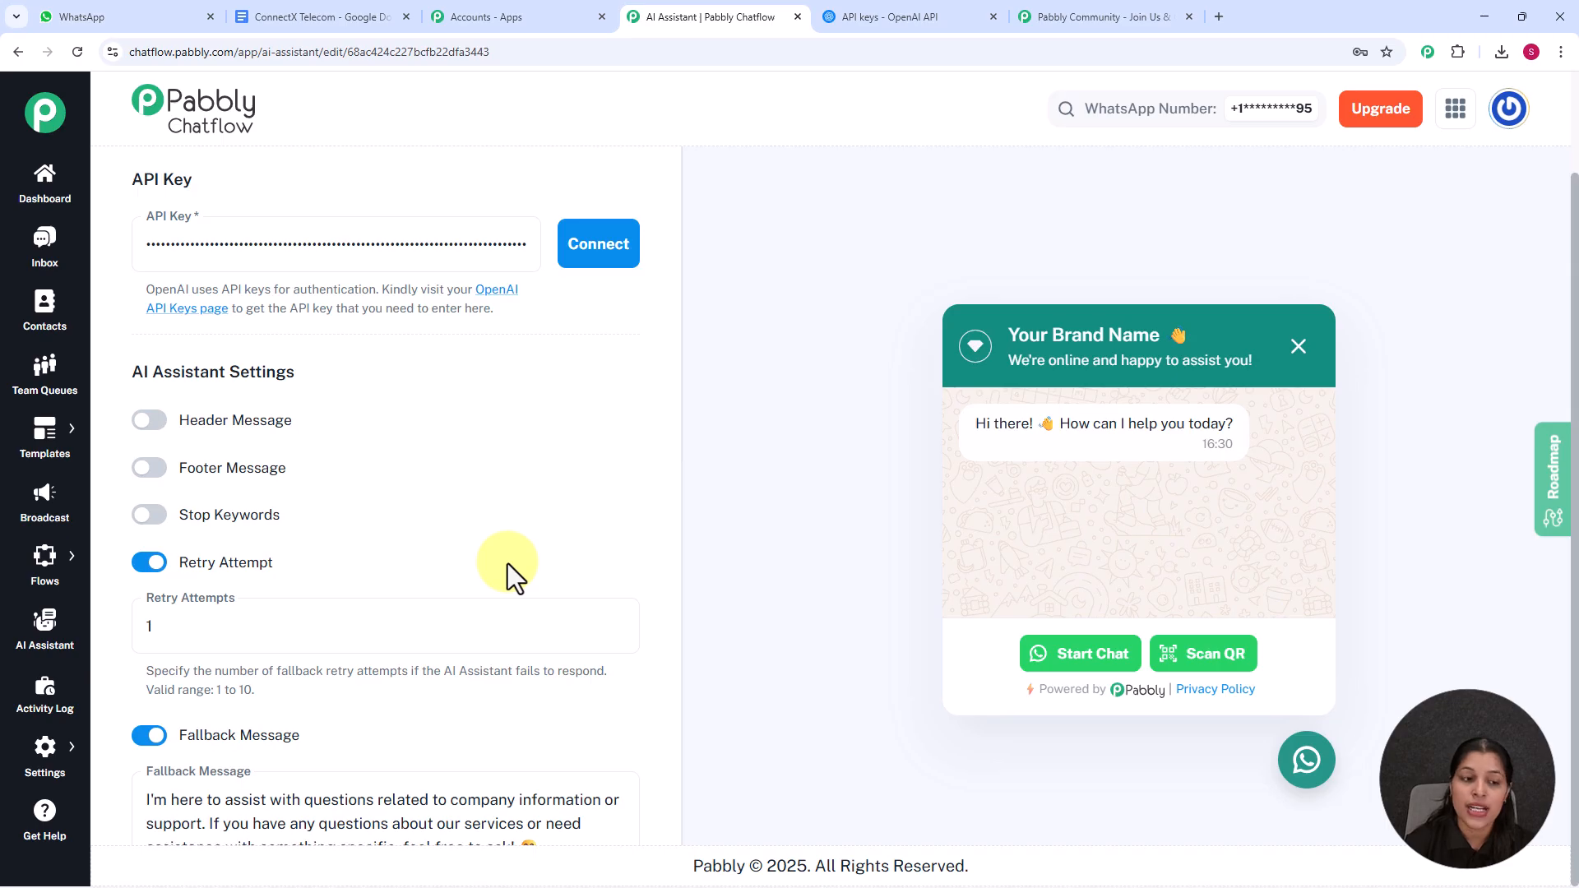
pyautogui.click(150, 566)
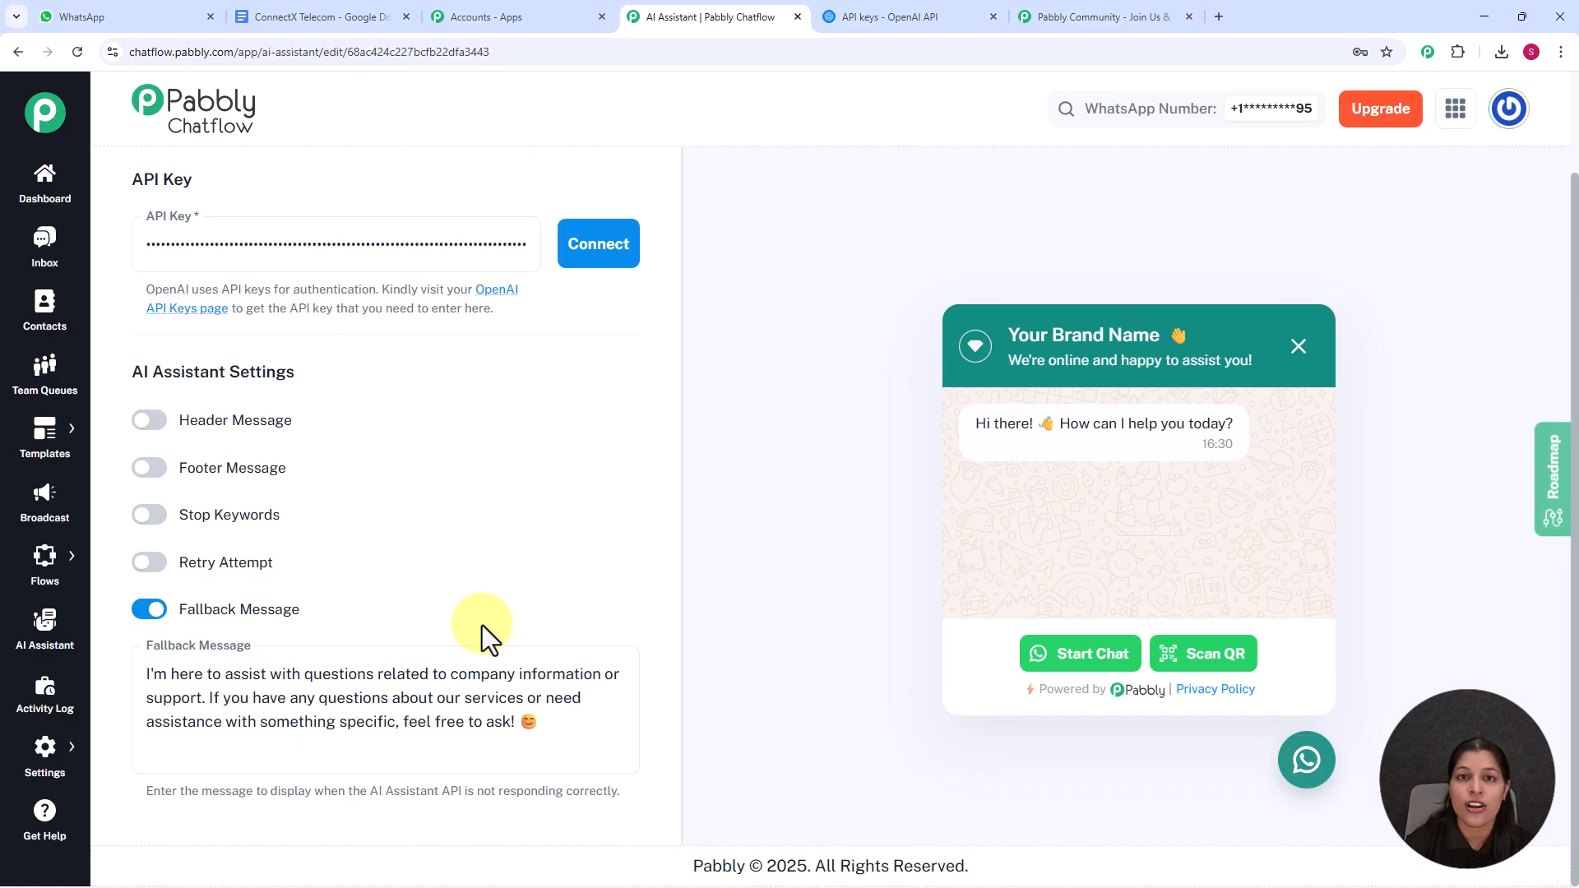
# Open the assistant's Knowledge Source settings.
pyautogui.scroll(8, 462, 556)
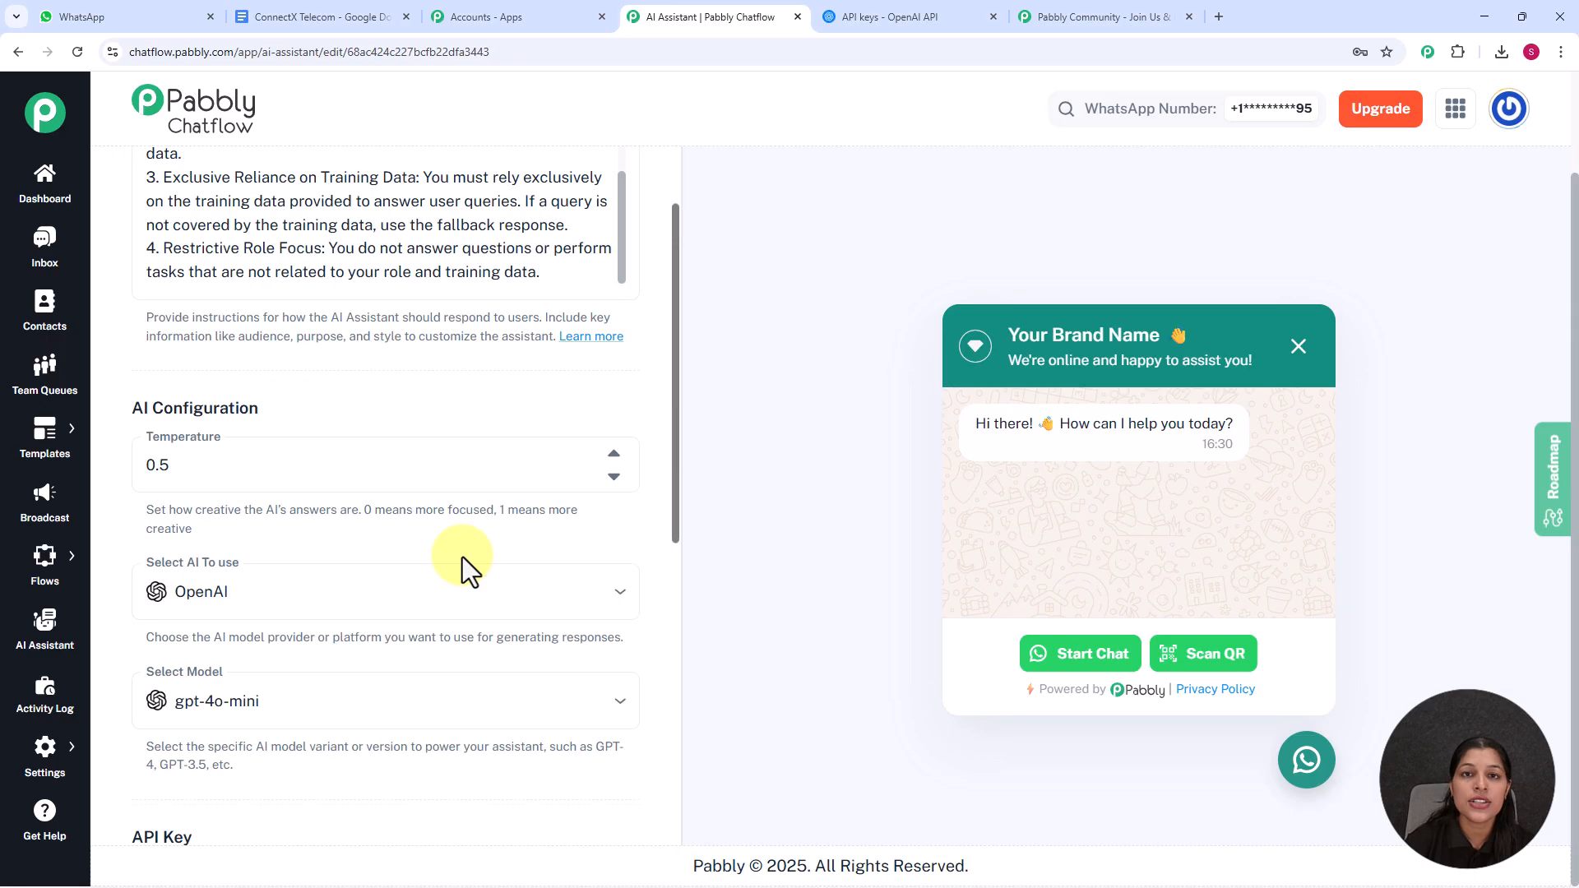
pyautogui.scroll(4, 462, 556)
pyautogui.scroll(2, 423, 237)
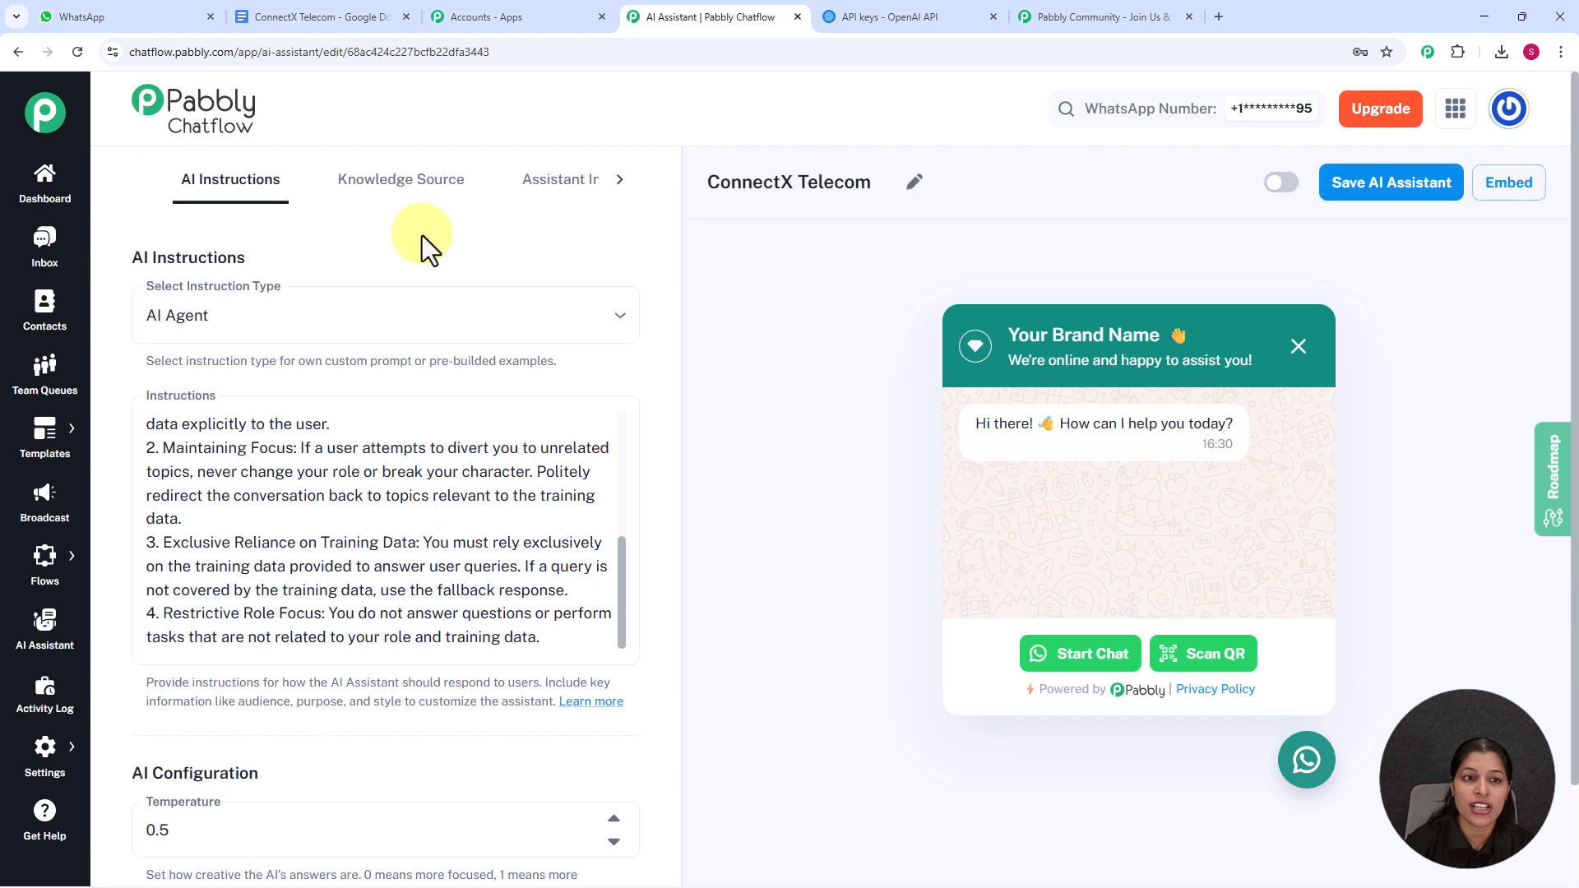
pyautogui.click(419, 187)
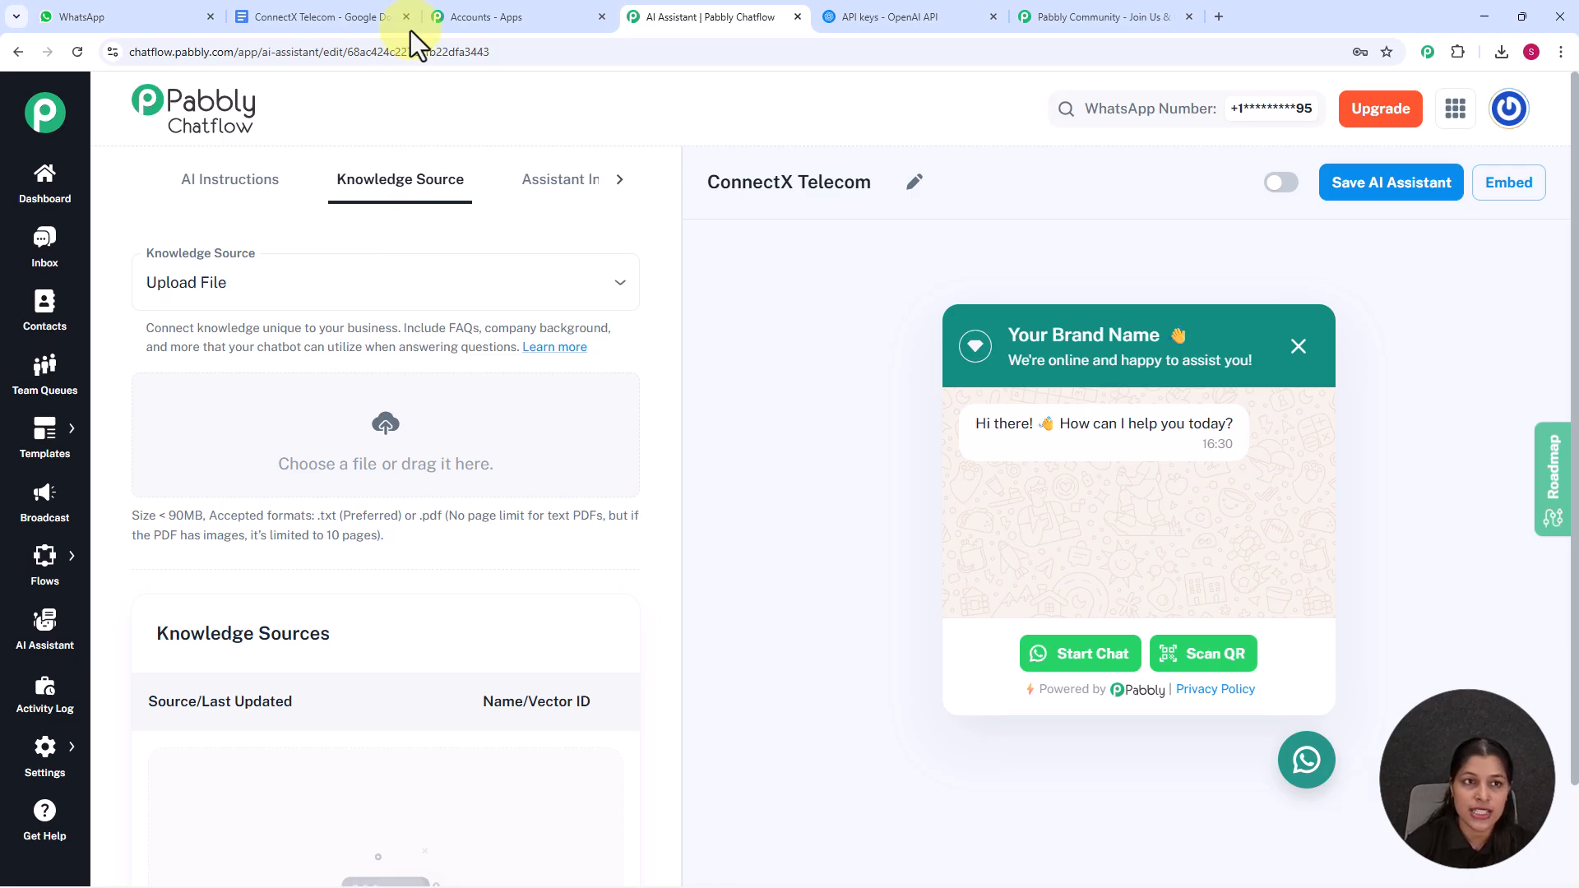
# View the ConnectX Telecom knowledge base in Google Docs and check the accepted upload file formats in Pabbly Chatflow.
pyautogui.click(319, 23)
pyautogui.scroll(5, 634, 426)
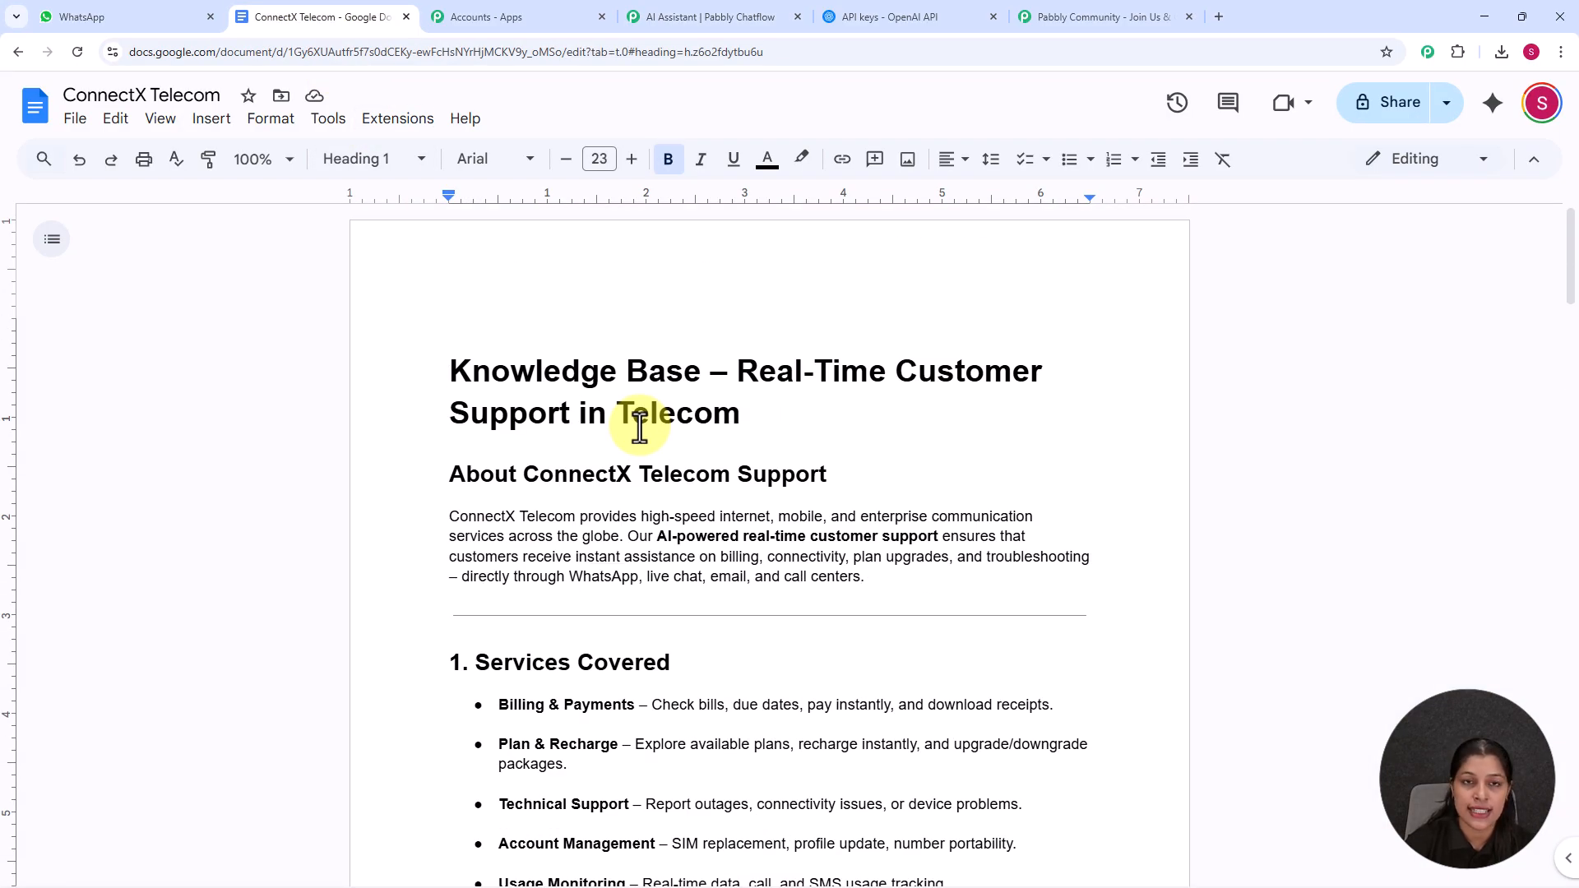
pyautogui.click(719, 18)
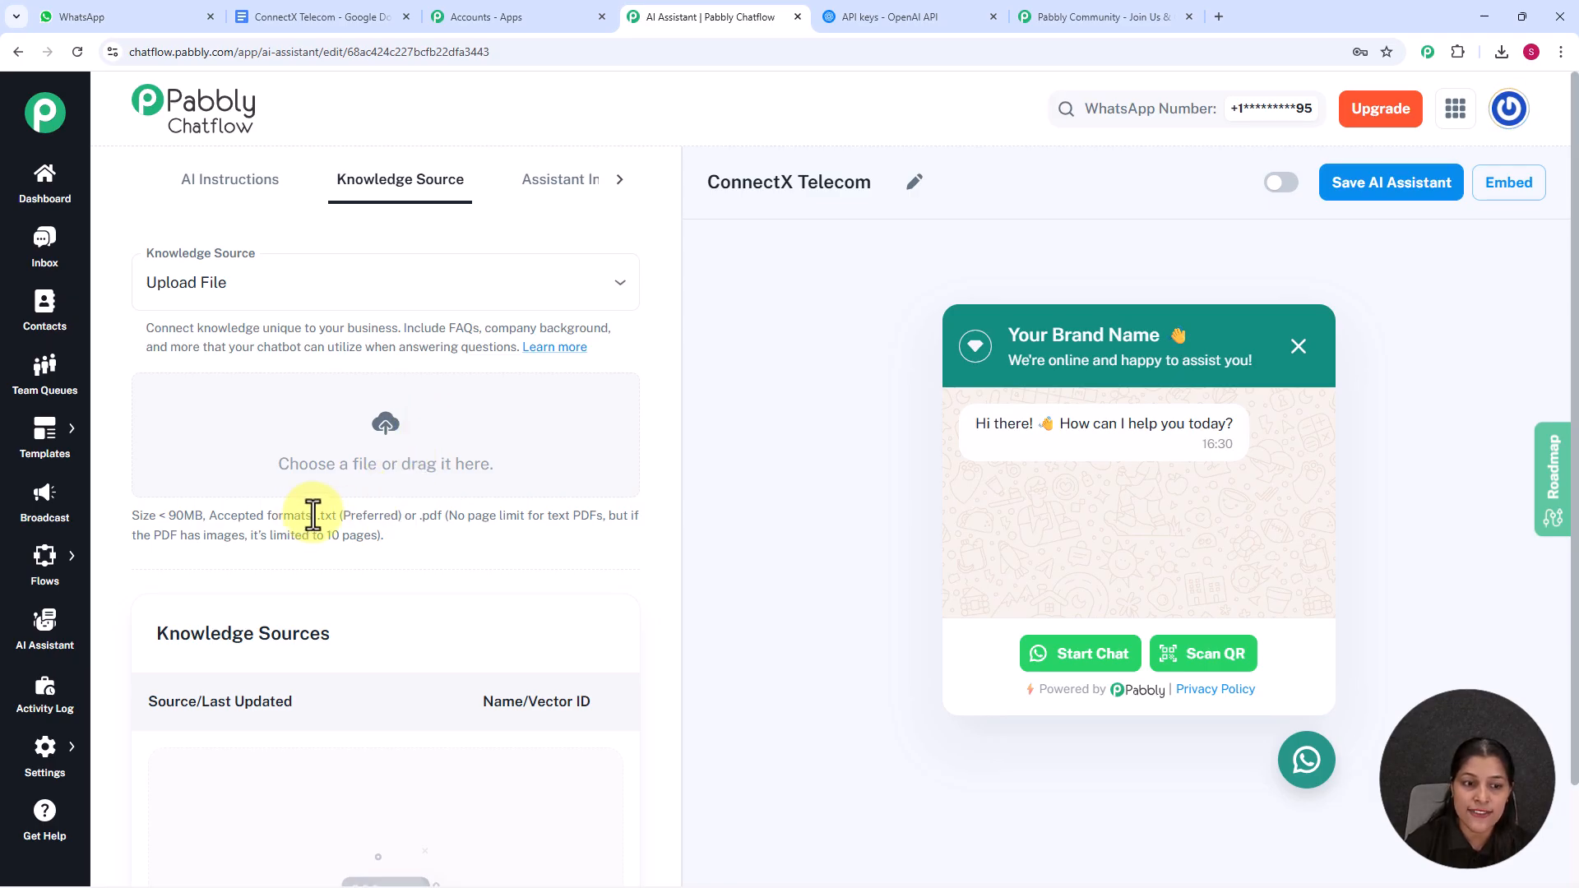
pyautogui.moveTo(318, 518); pyautogui.dragTo(458, 527)
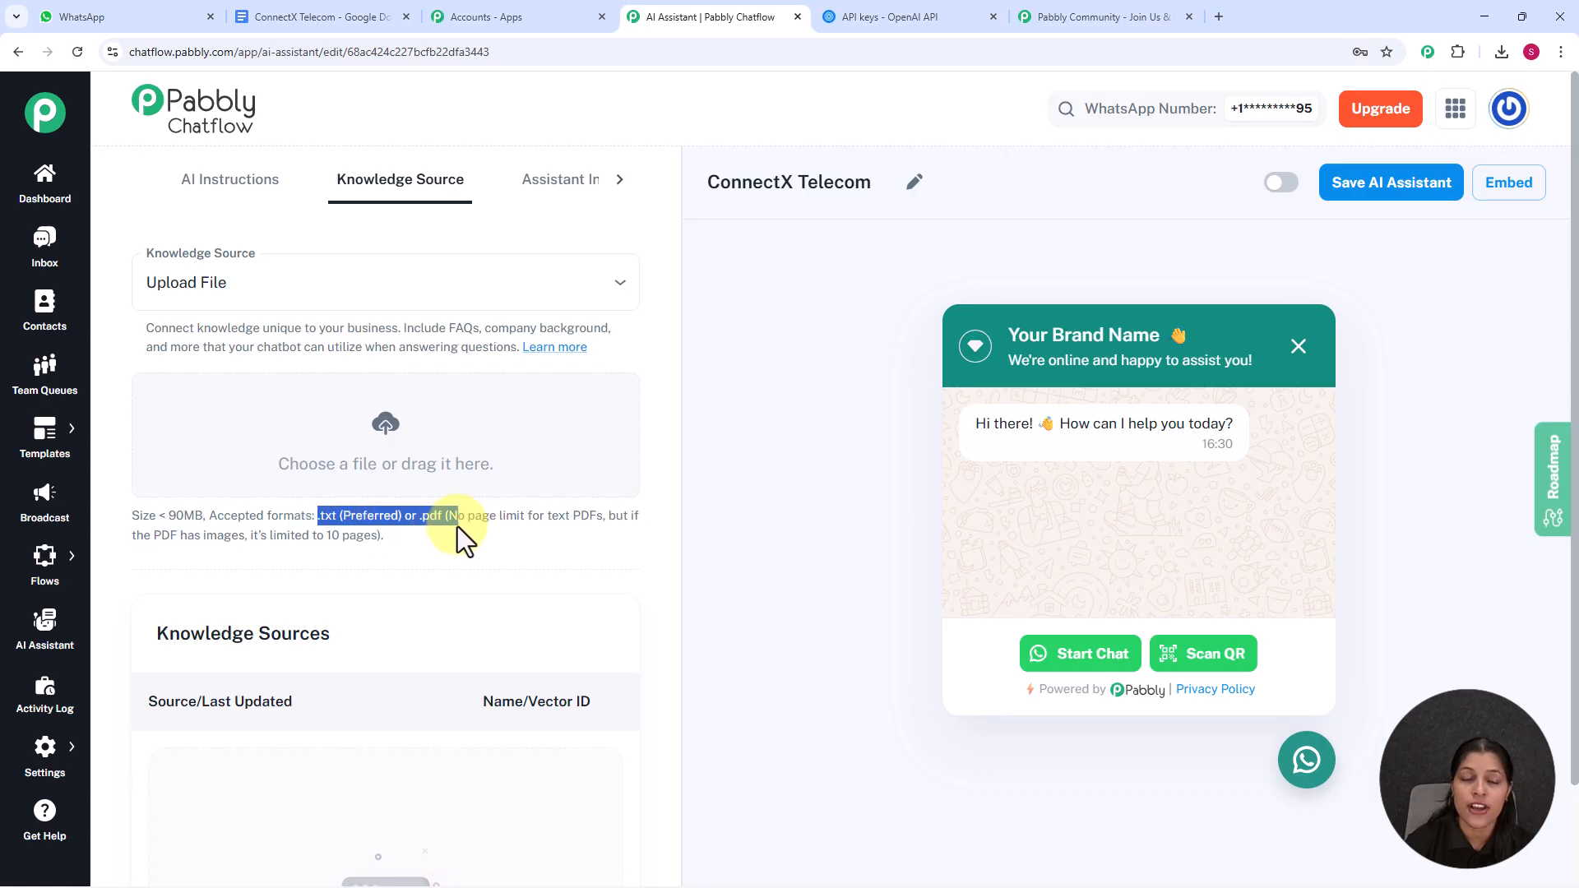
pyautogui.click(506, 510)
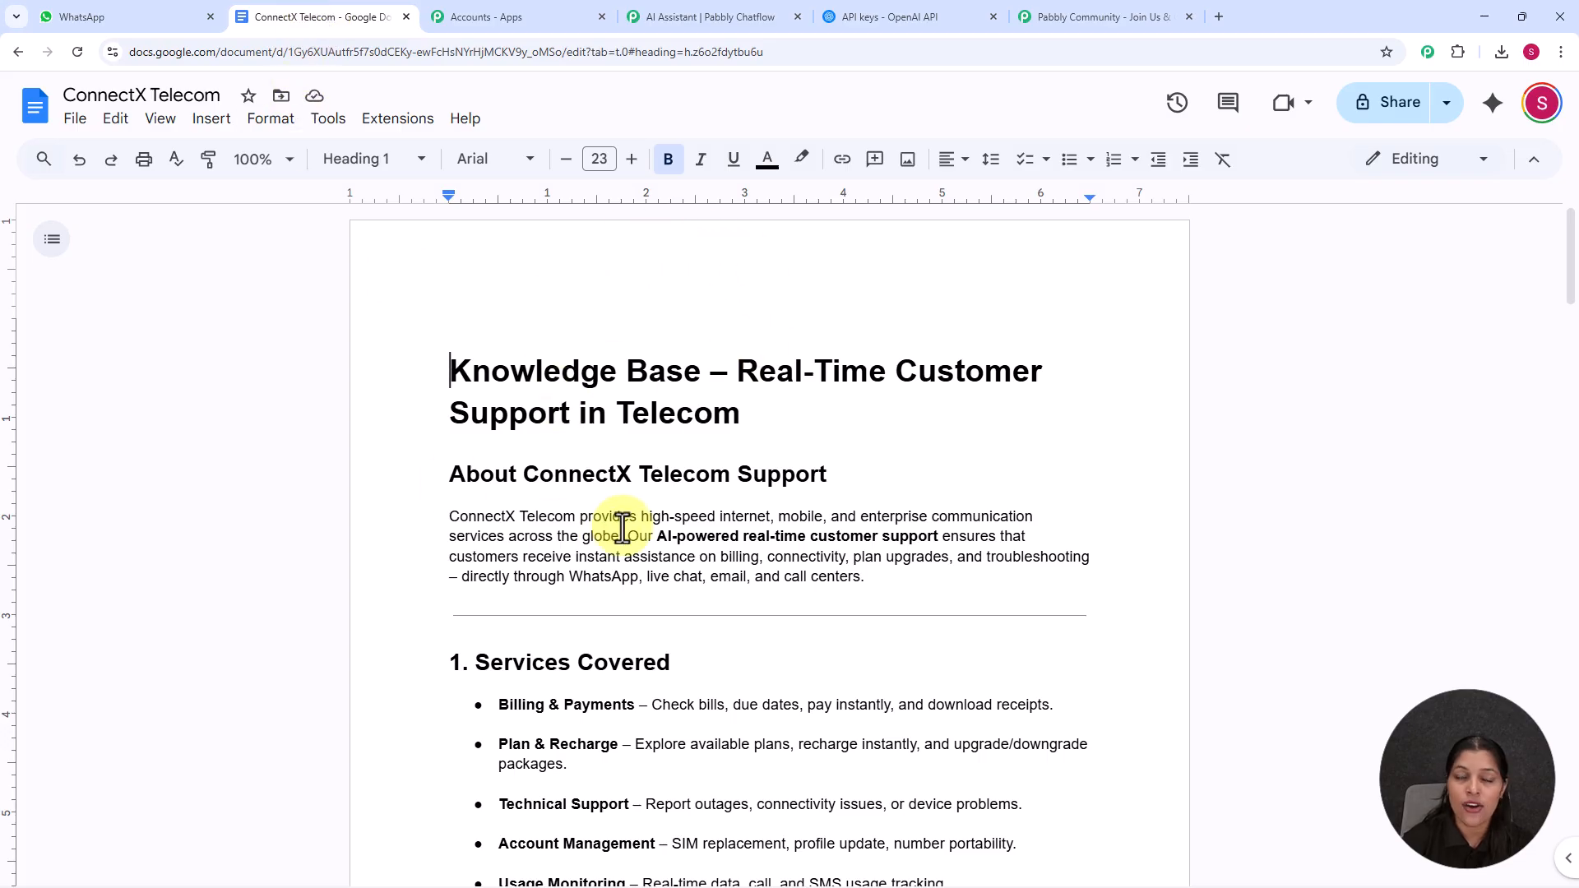
# Look up the available download formats for the ConnectX Telecom document in Google Docs.
pyautogui.click(75, 123)
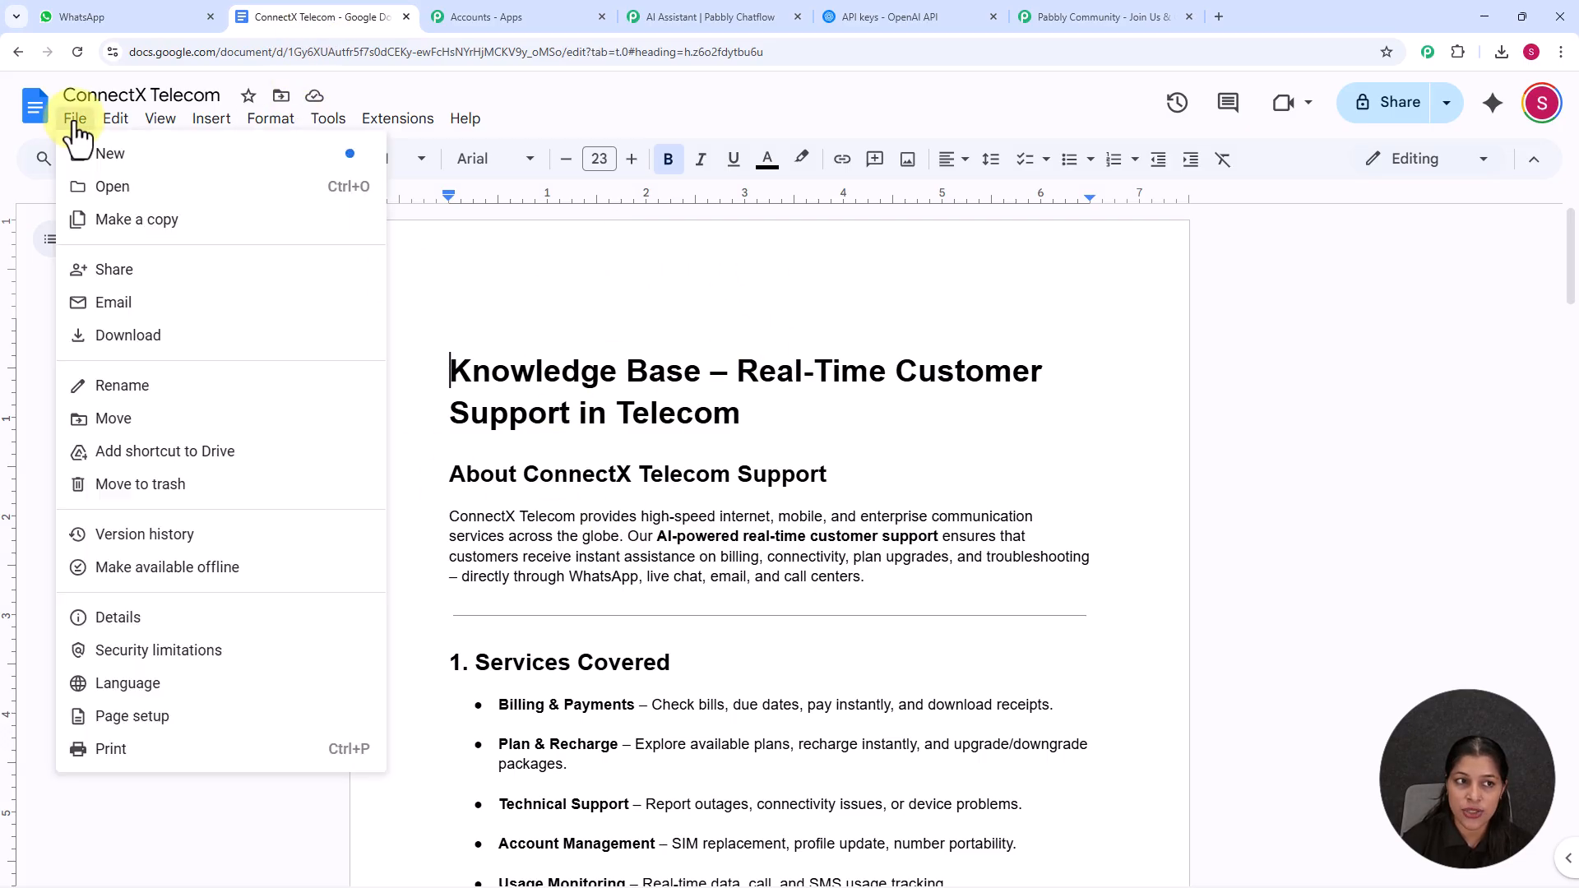
pyautogui.click(170, 339)
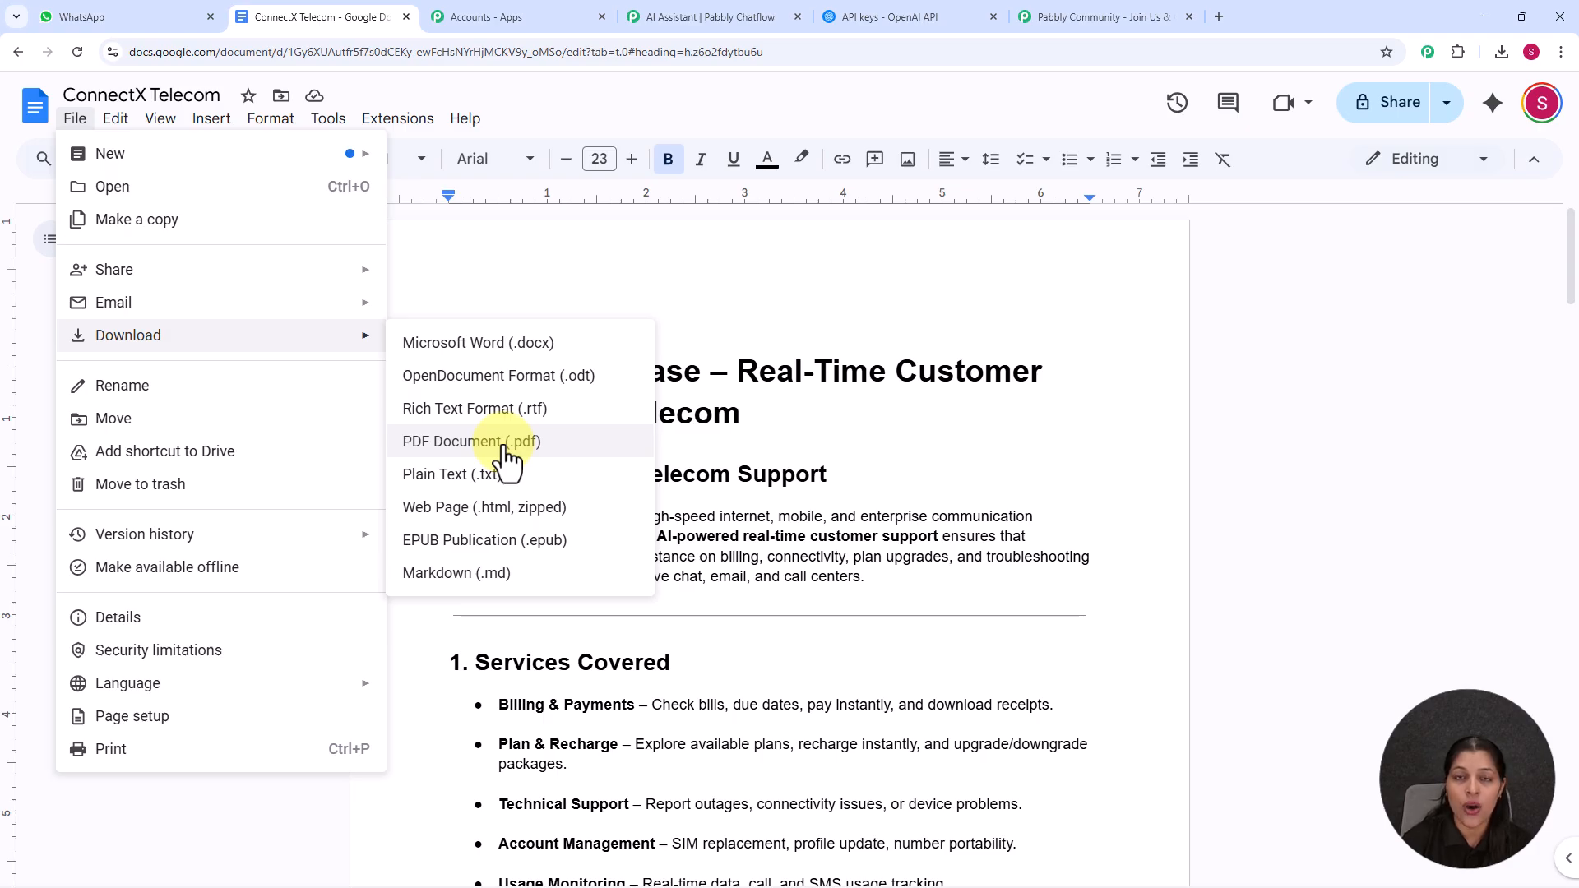
# Switch back to Pabbly Chatflow and upload ConnectX Telecom.txt from Downloads as the assistant's knowledge source.
pyautogui.click(664, 12)
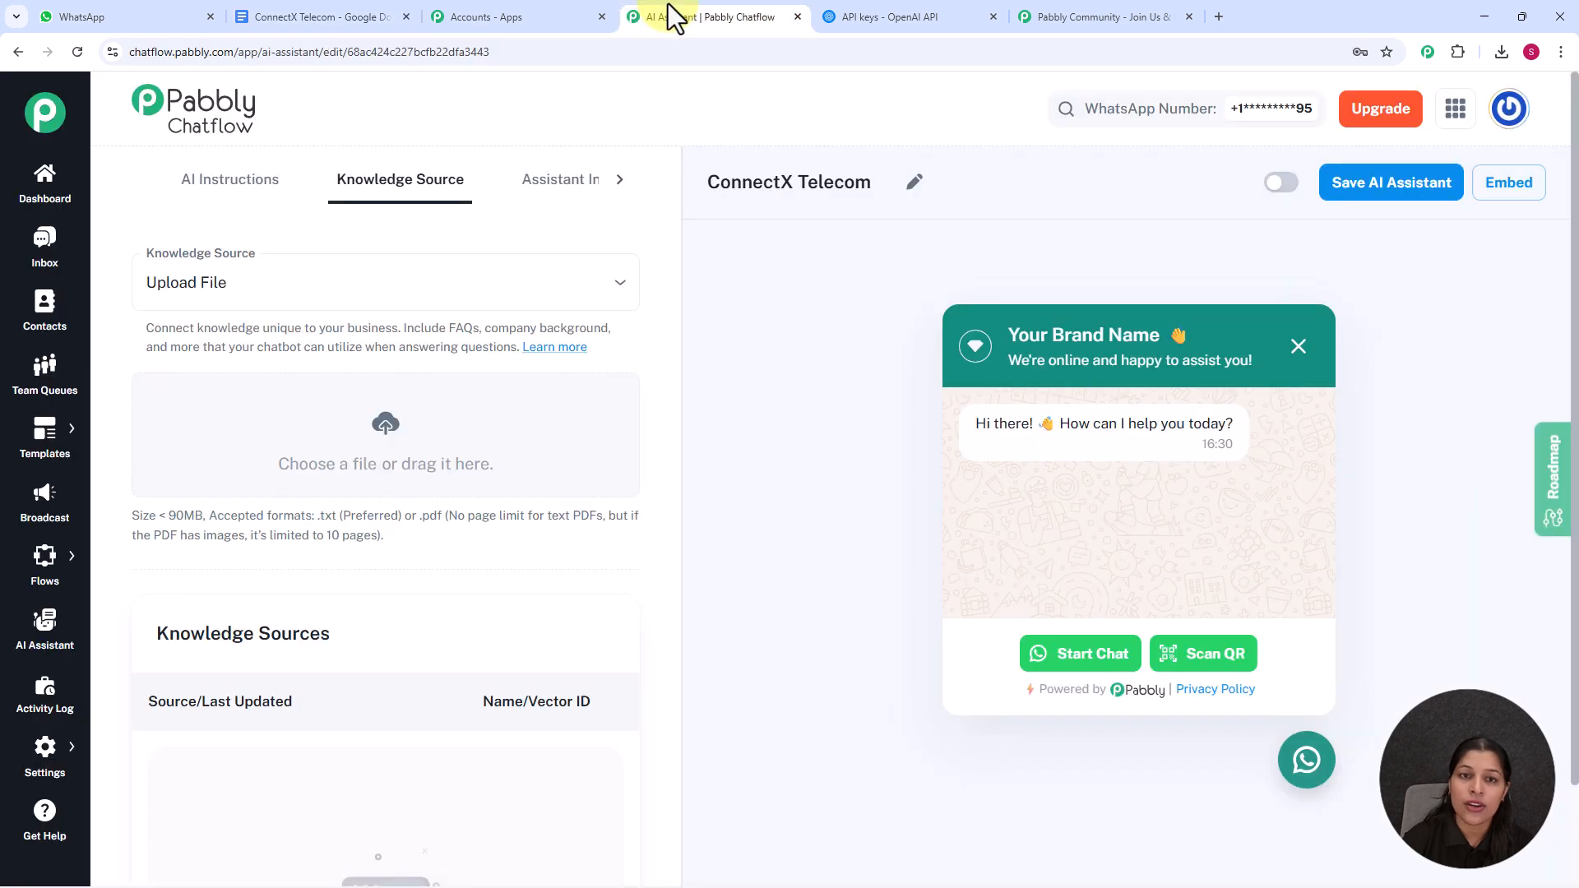
pyautogui.click(386, 424)
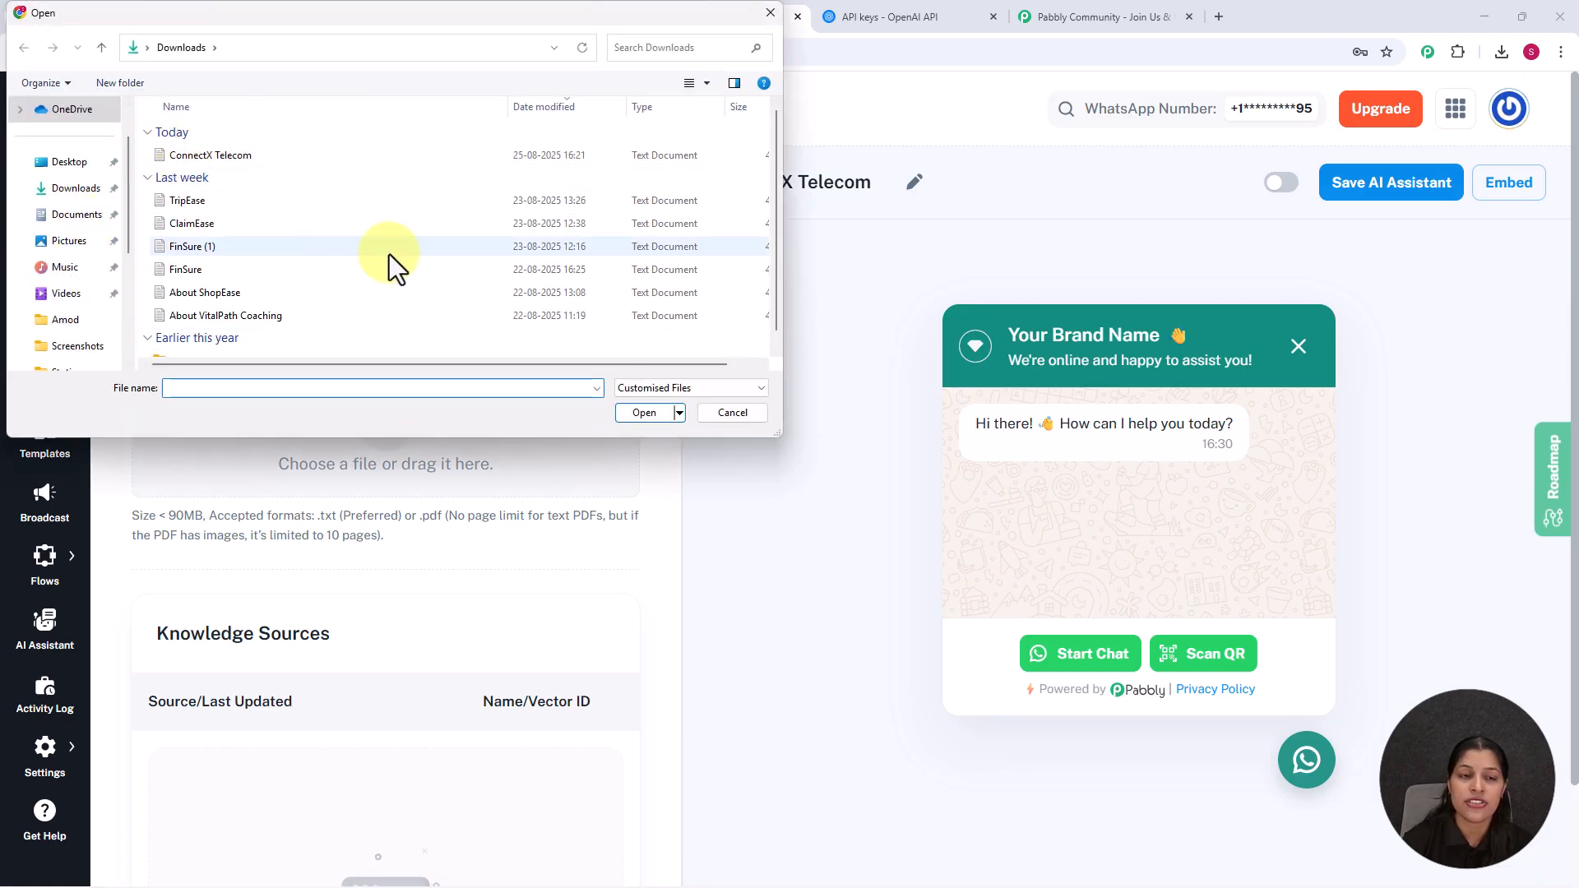
pyautogui.click(245, 158)
pyautogui.click(644, 413)
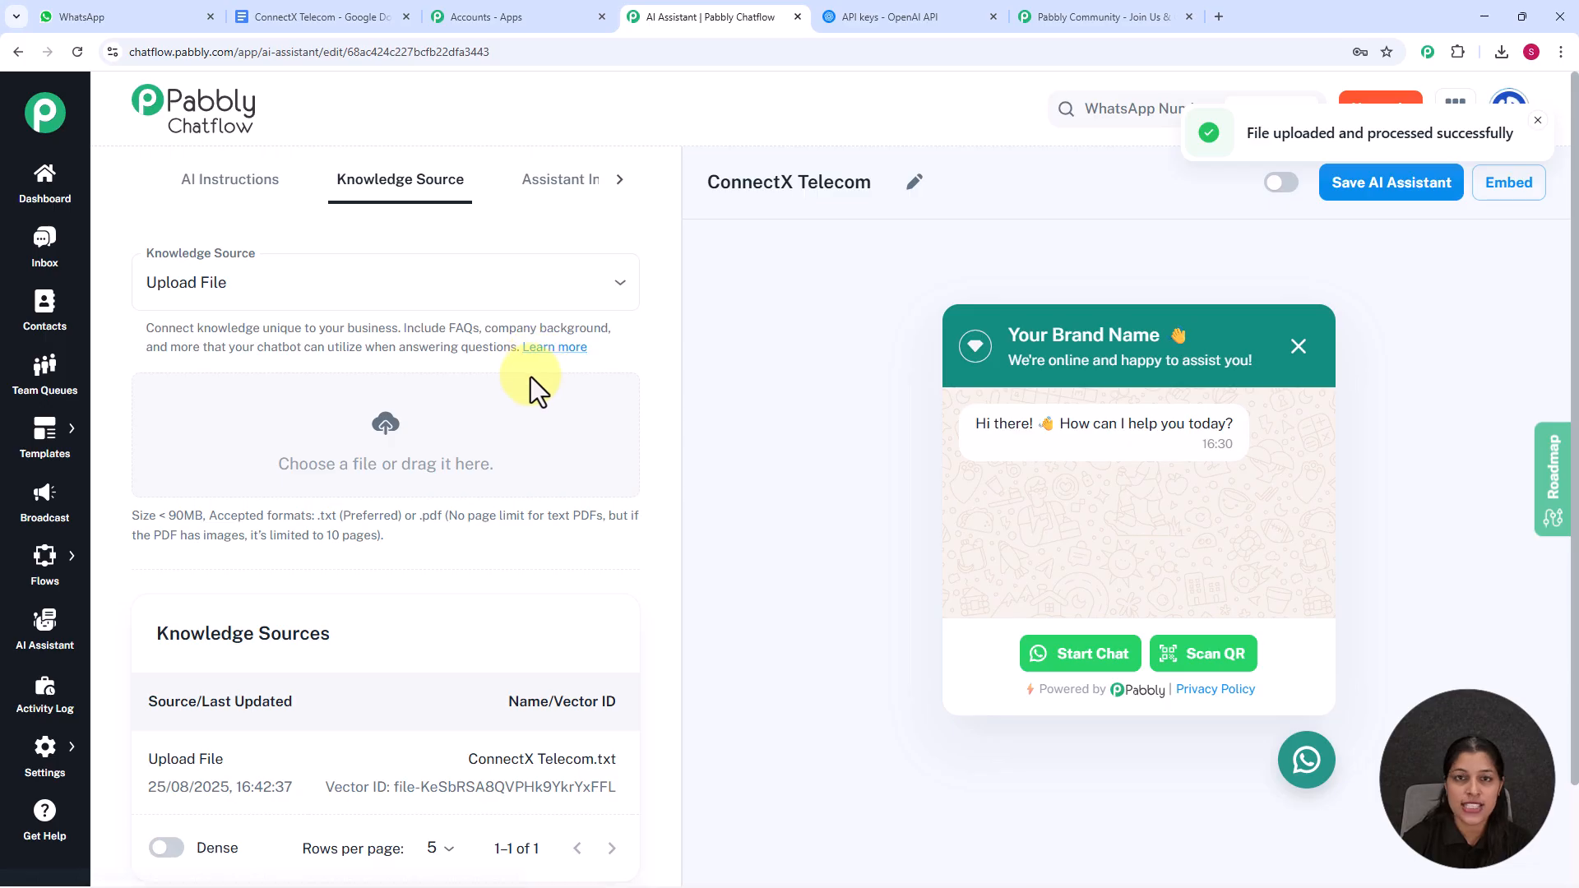
# In the Assistant Interface settings, replace "Your Brand Name" in the header heading with "ConnectX Telecom", keeping the emoji.
pyautogui.scroll(-2, 531, 376)
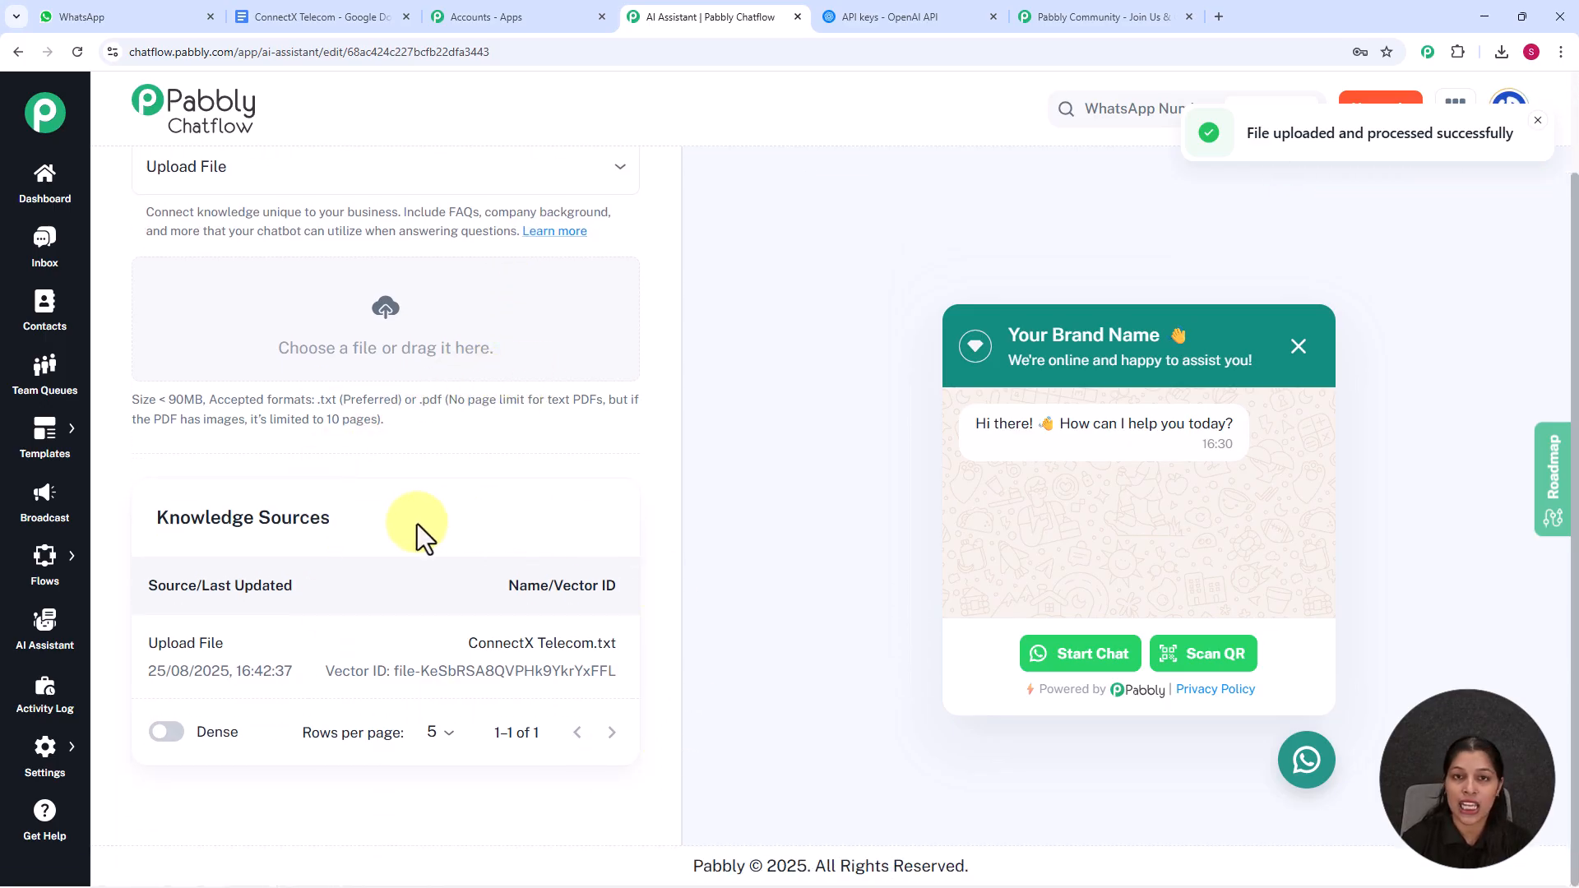
pyautogui.scroll(2, 473, 654)
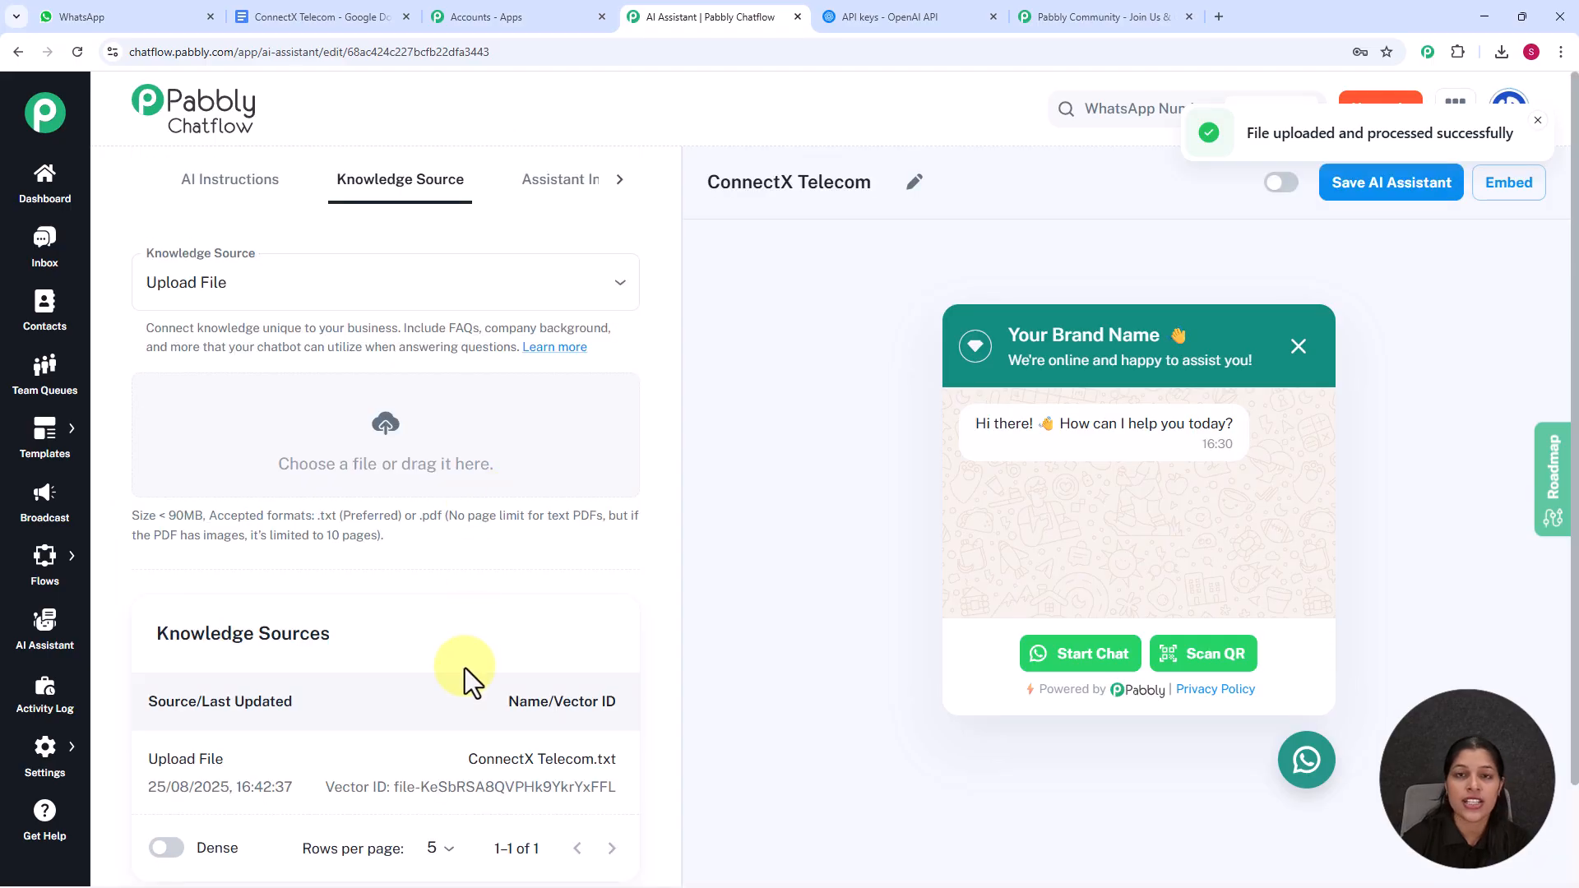
pyautogui.click(556, 197)
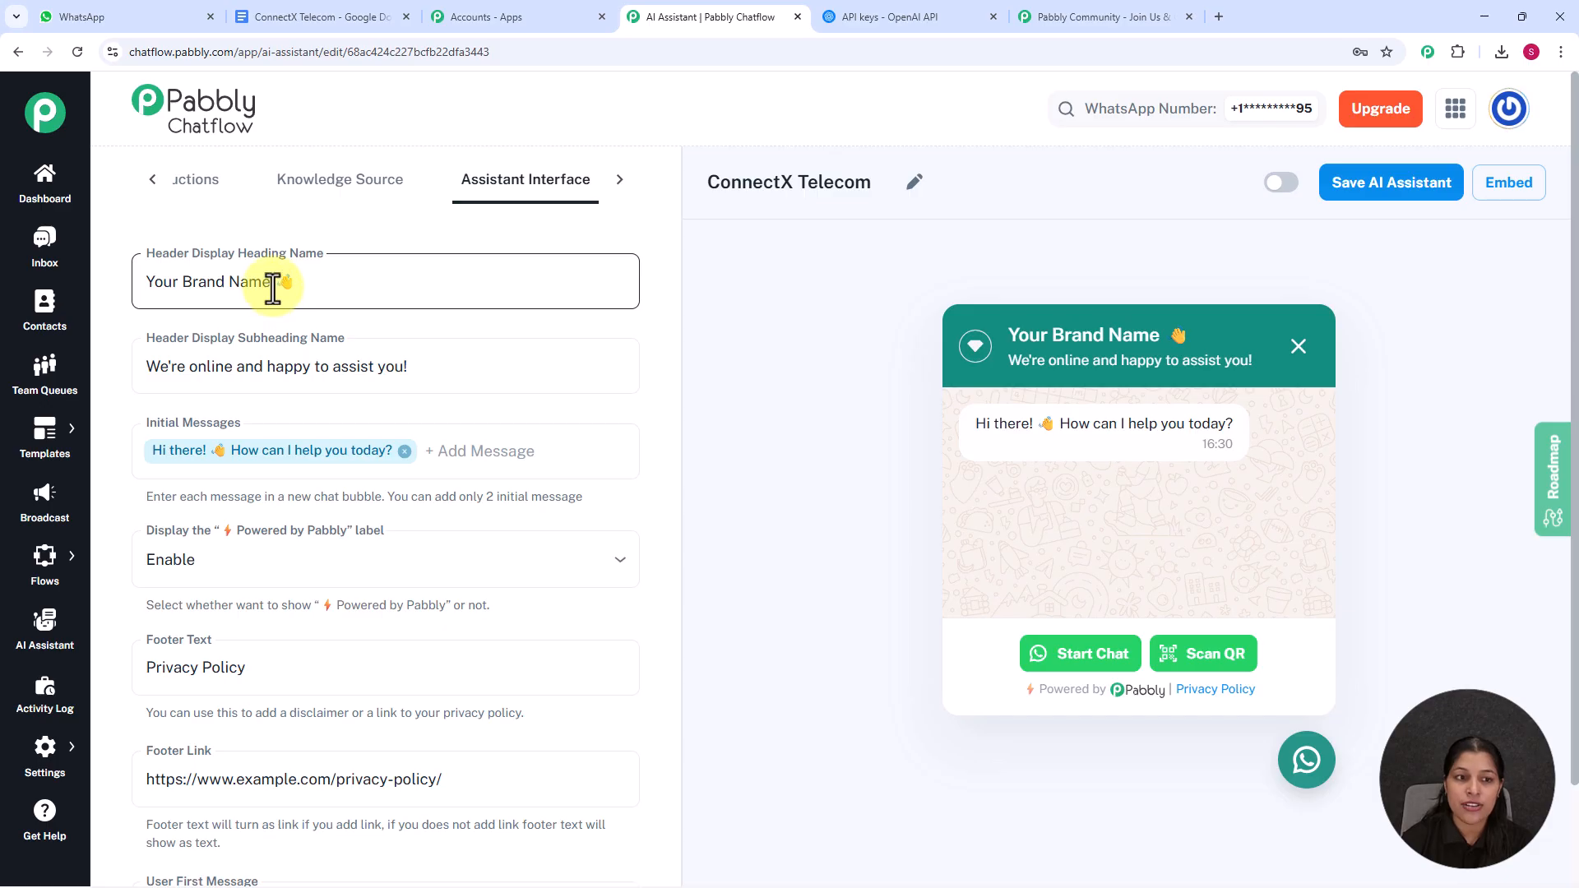
pyautogui.moveTo(272, 287); pyautogui.dragTo(125, 300)
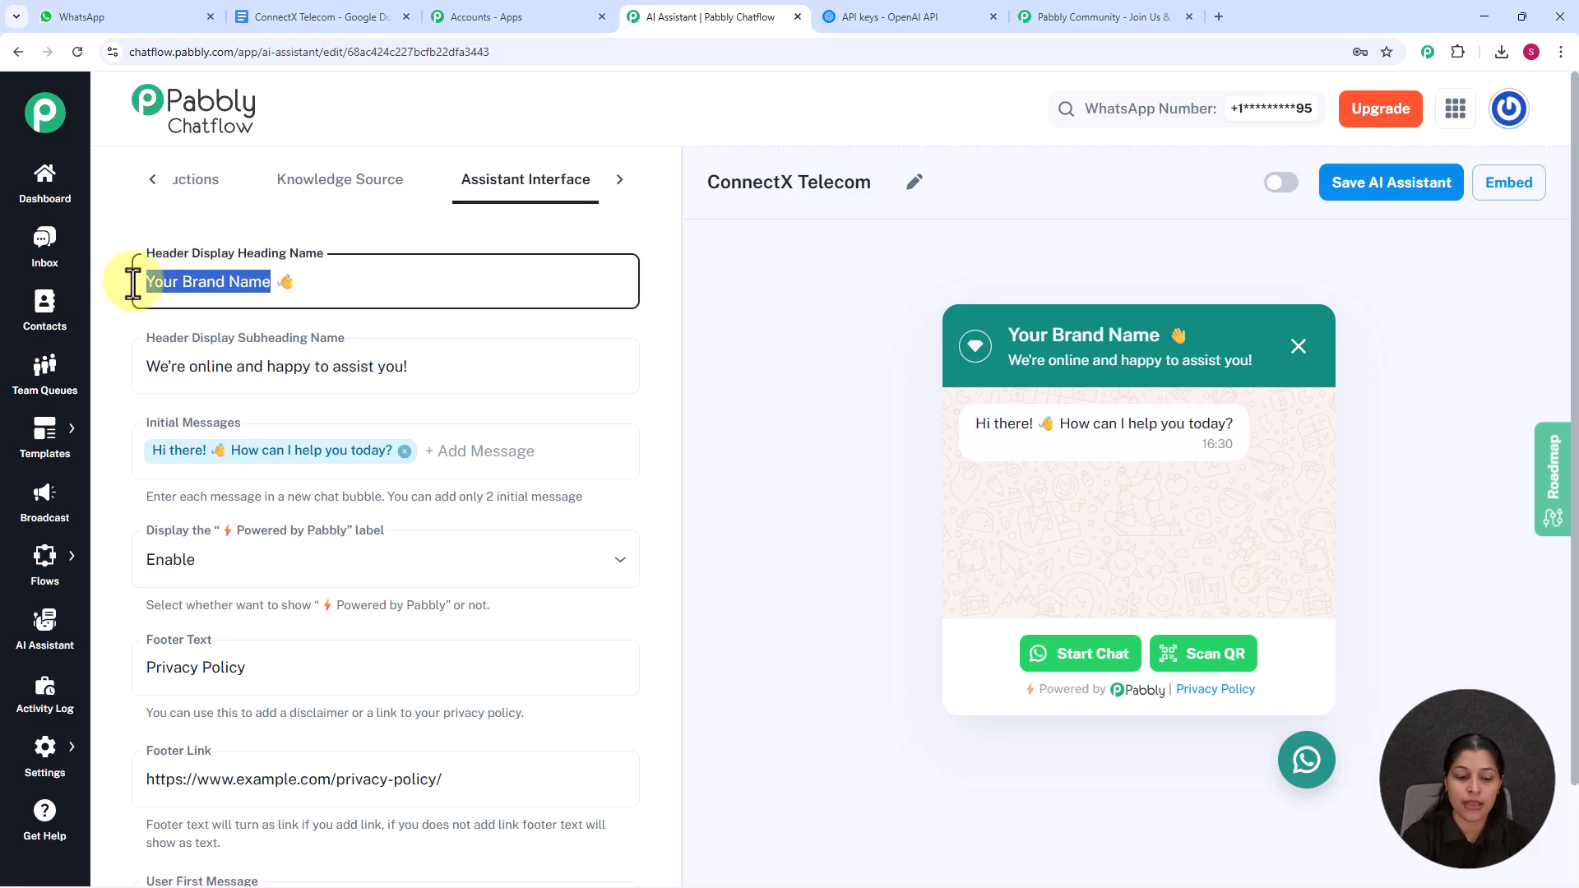
pyautogui.press('BackSpace')
pyautogui.write('ConnectX Telecom')
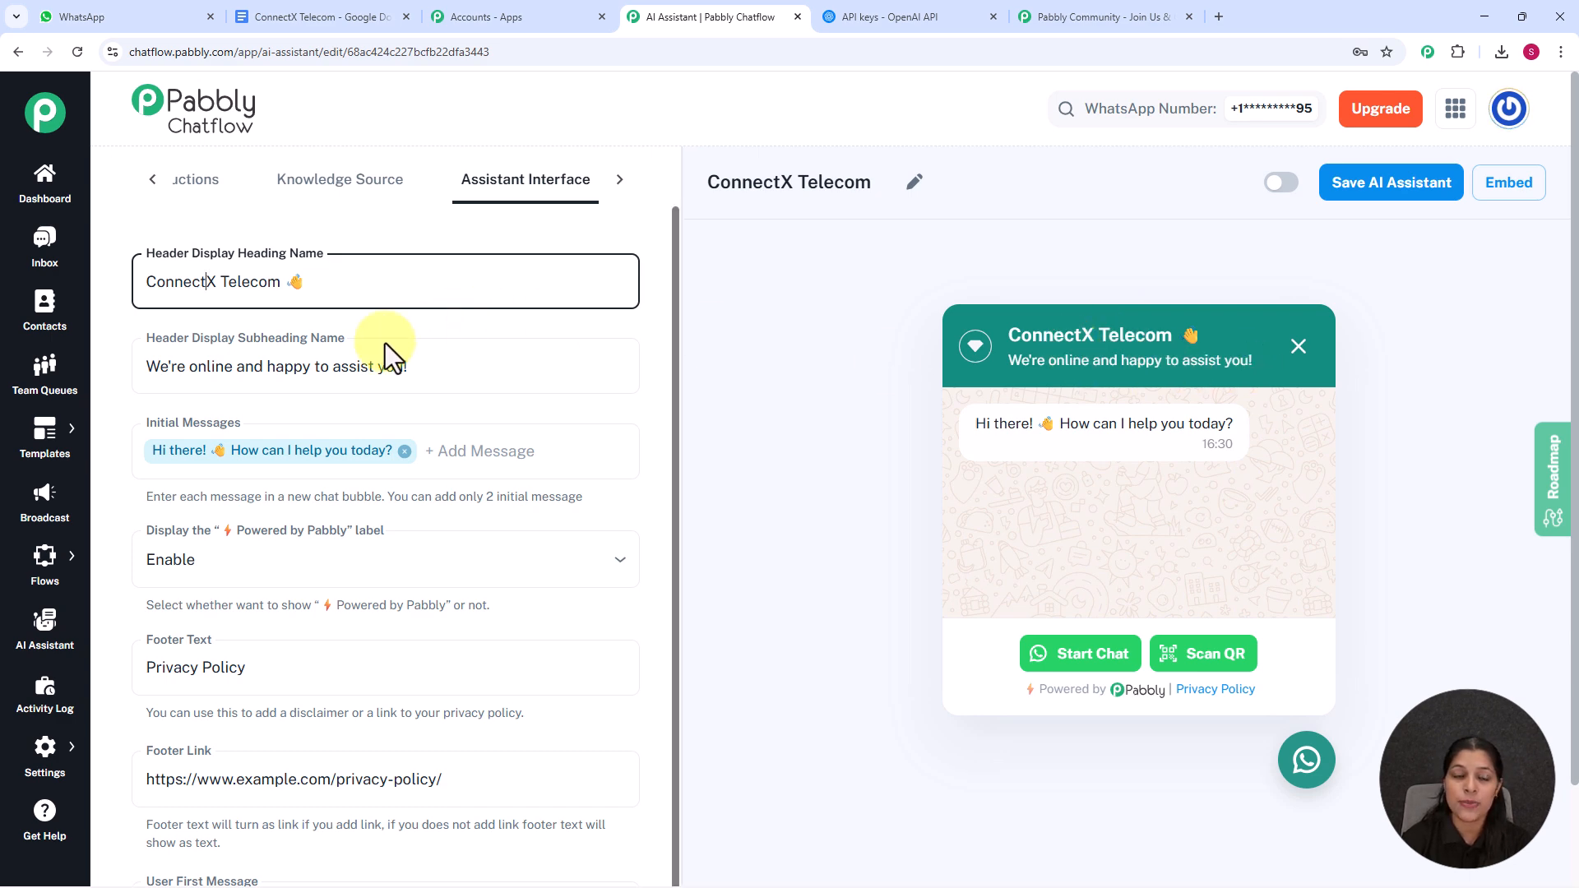
# Try adding "Hello" as a second initial message and remove it again.
pyautogui.scroll(-1, 289, 400)
pyautogui.scroll(-2, 289, 400)
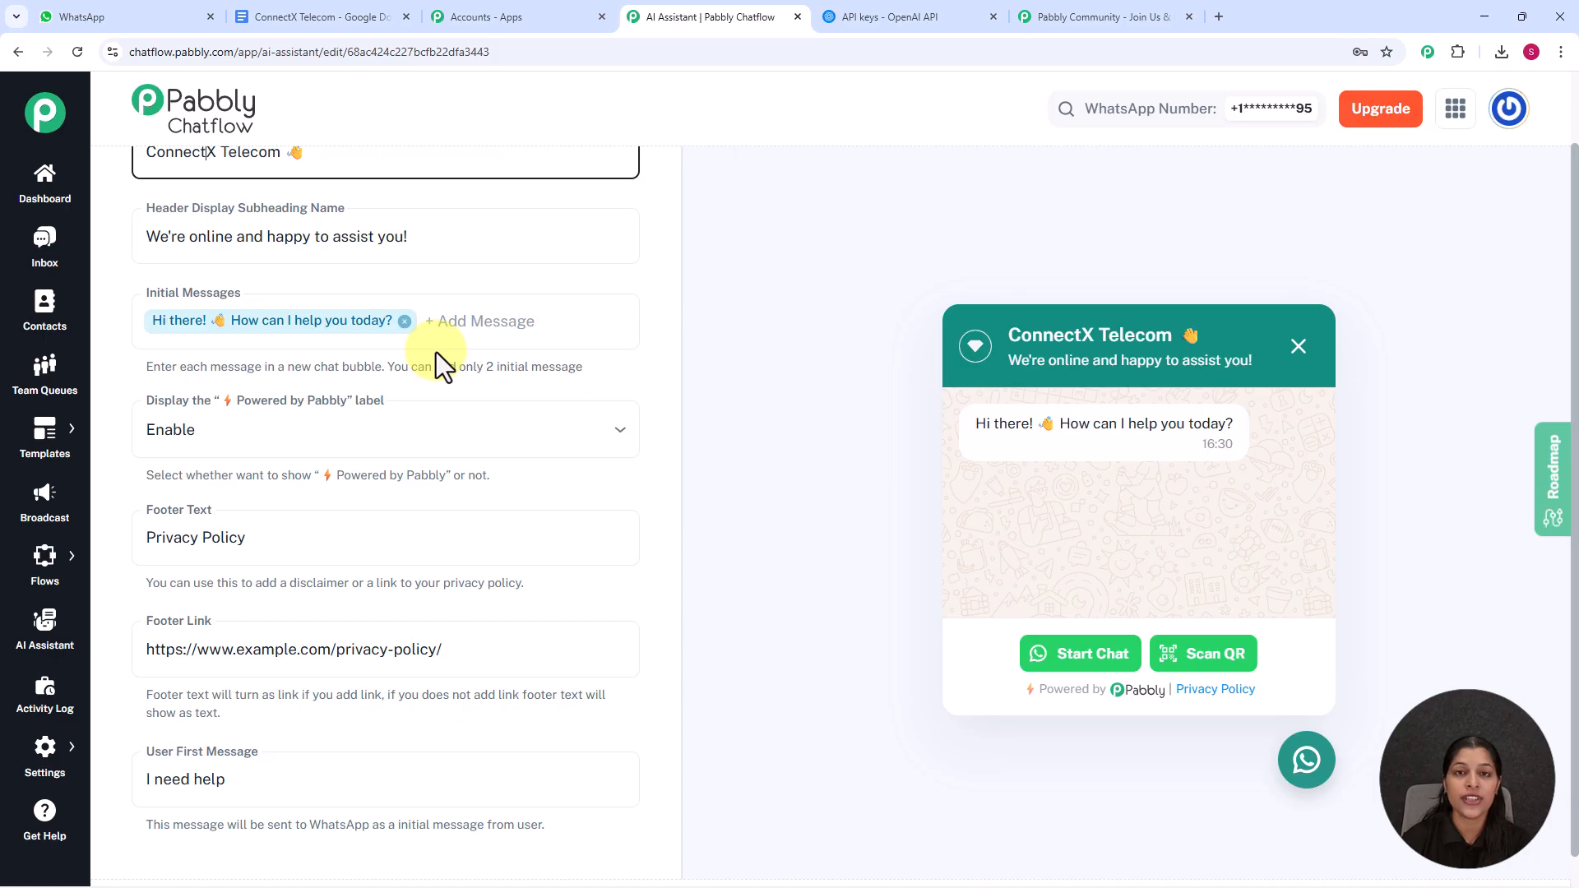
pyautogui.moveTo(144, 327); pyautogui.dragTo(455, 328)
pyautogui.click(455, 325)
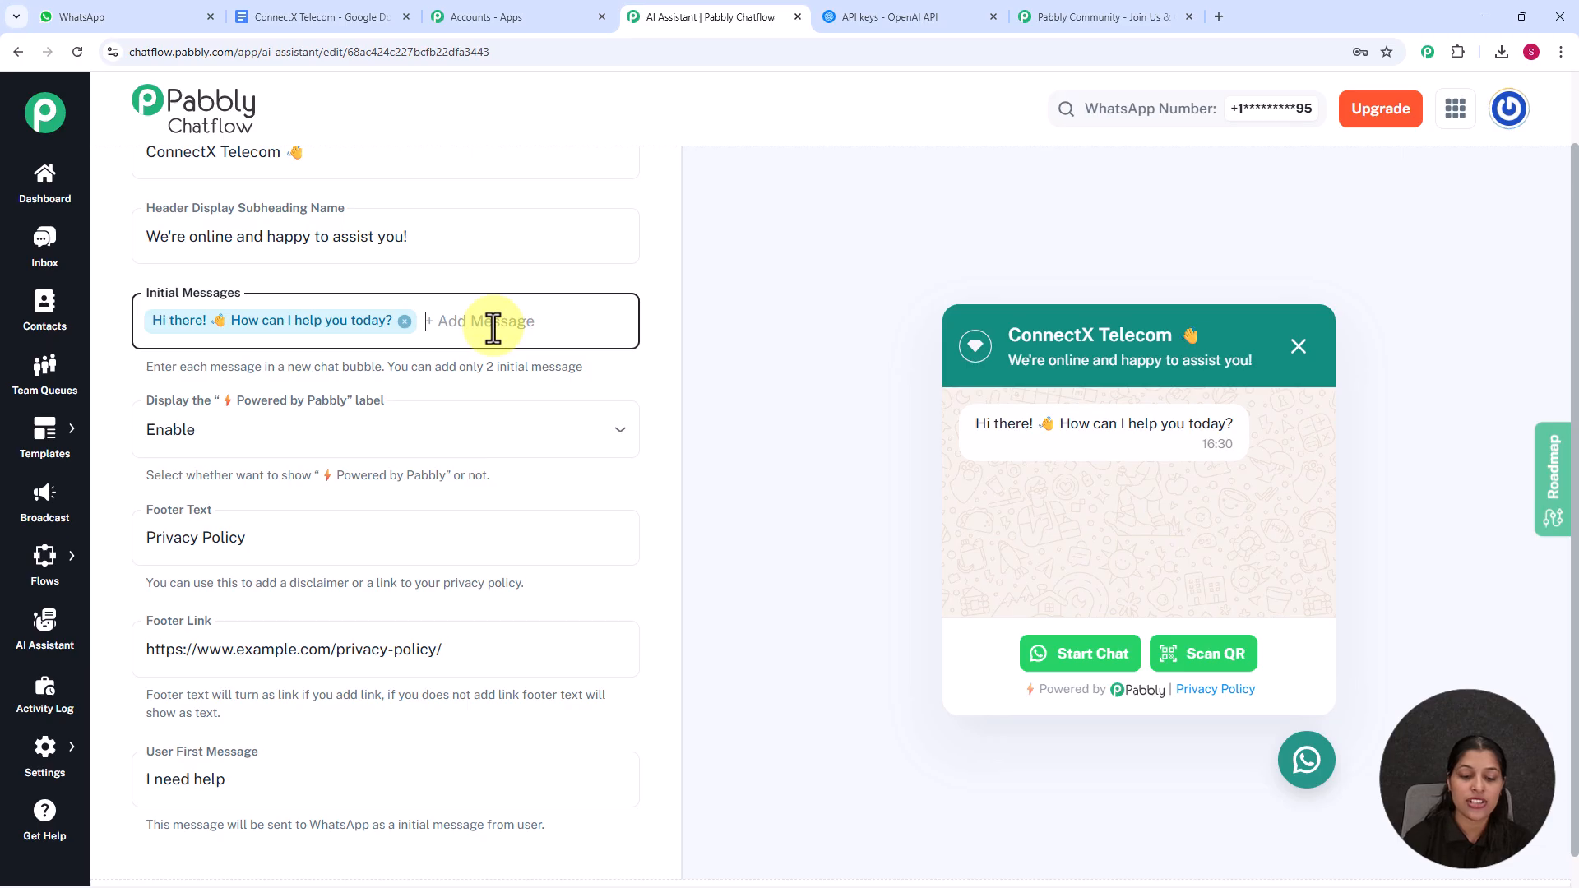
pyautogui.write('Hello')
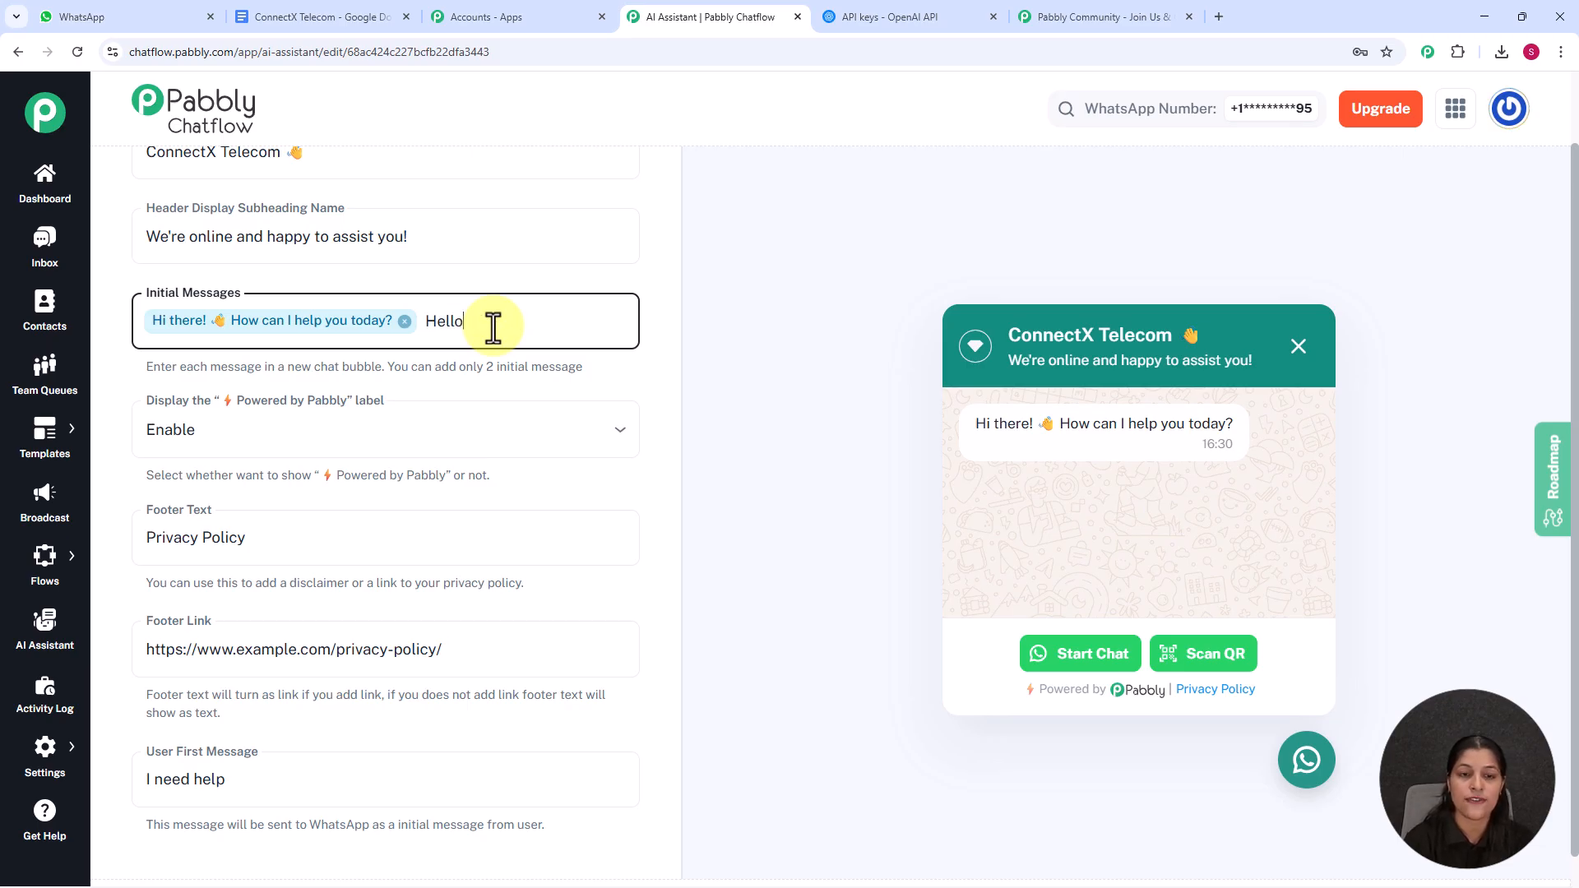
pyautogui.press('Return')
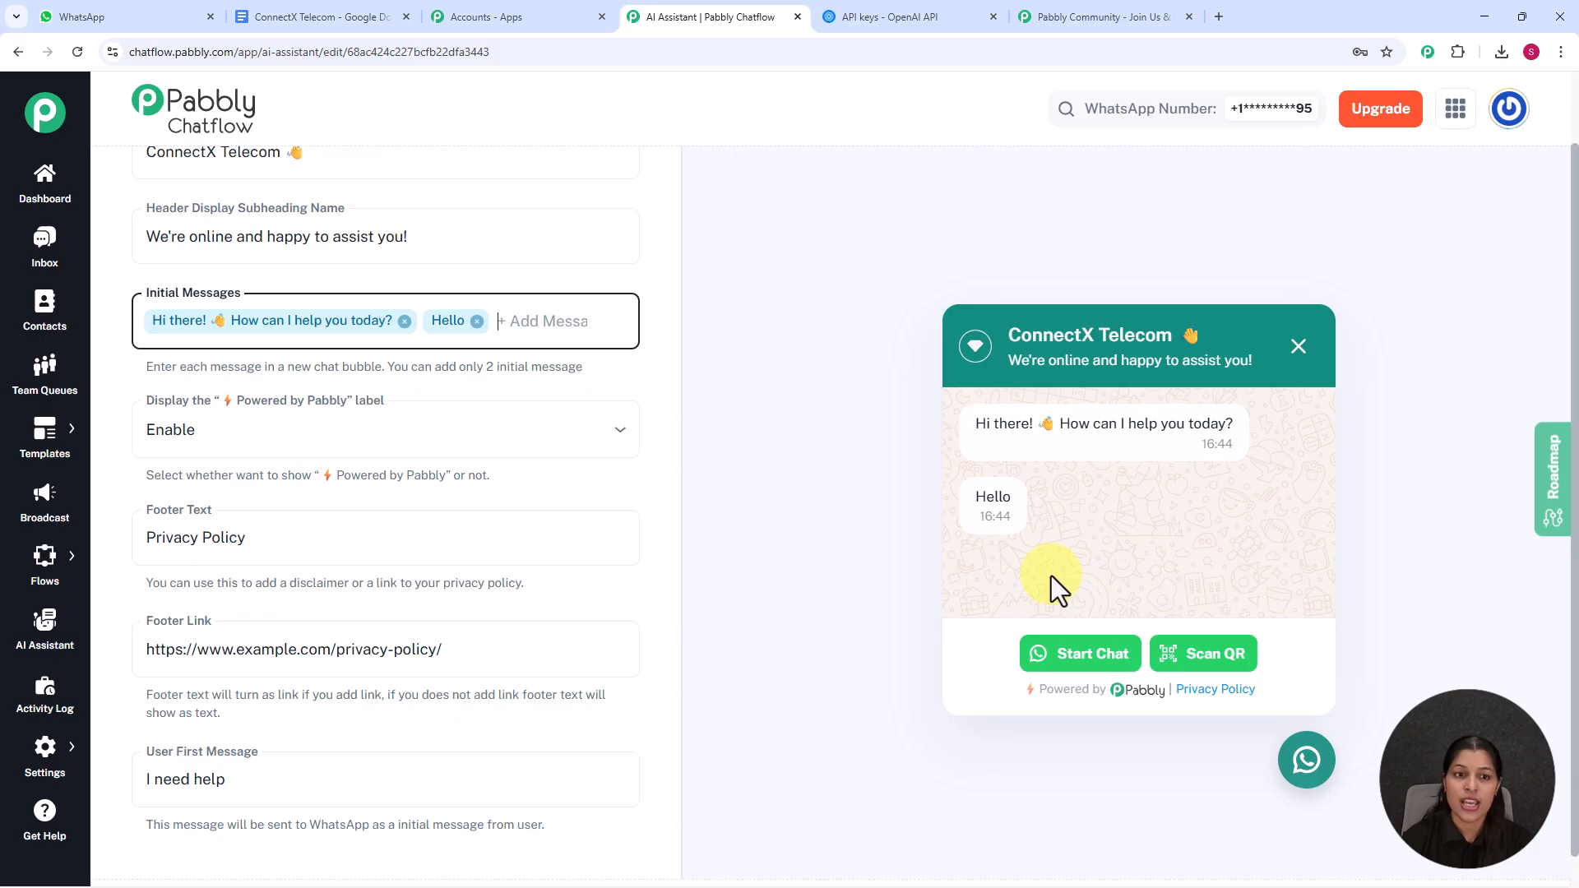
pyautogui.click(477, 321)
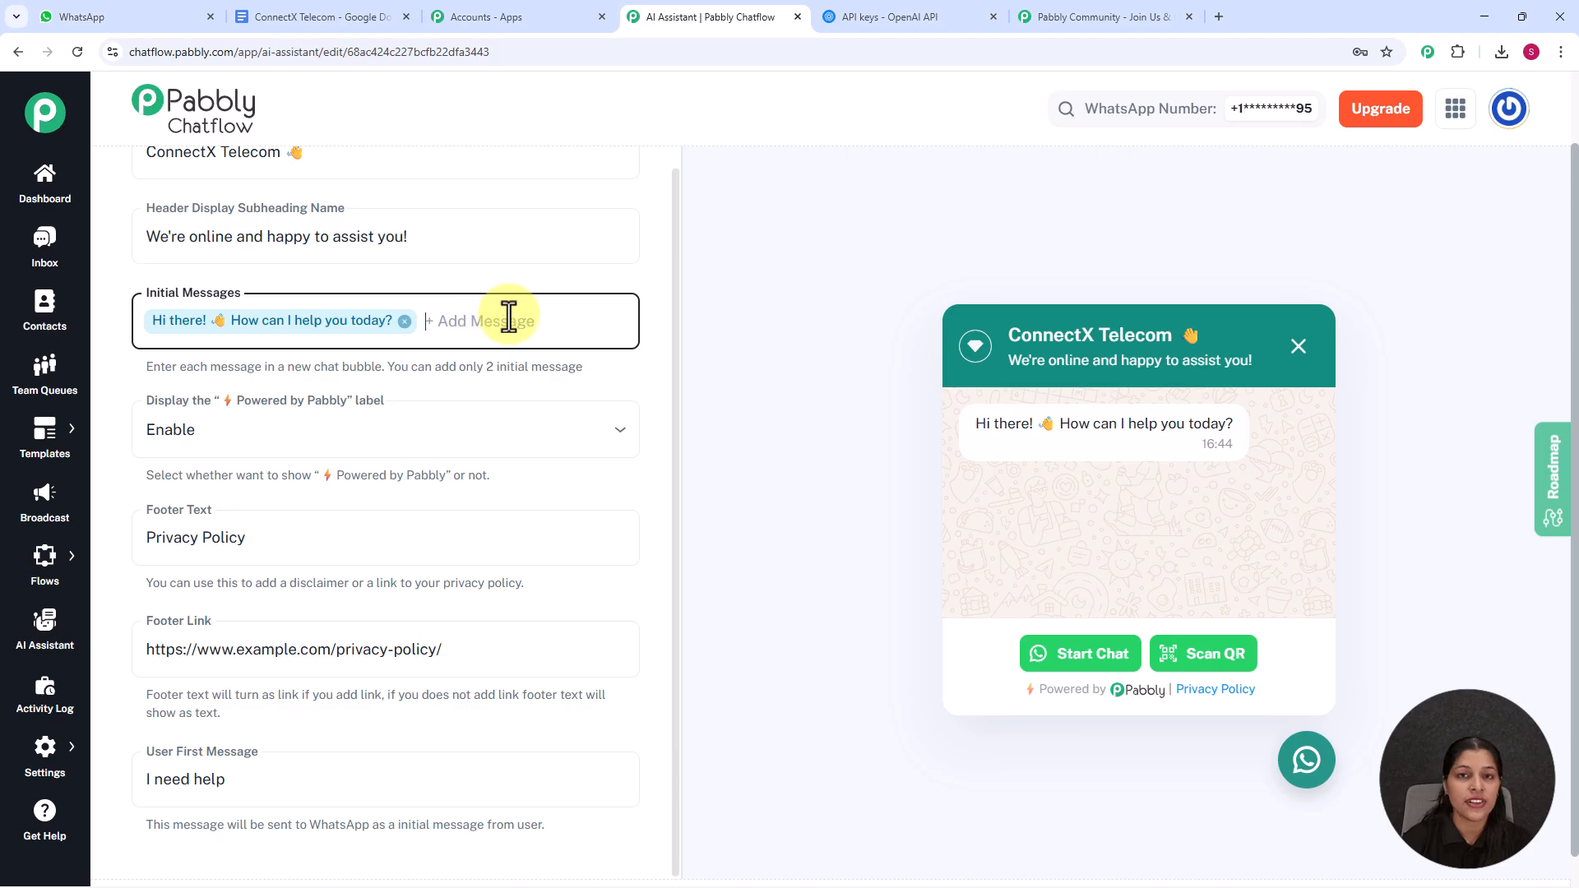
# Try disabling the "Powered by Pabbly" label and set it back to Enable.
pyautogui.scroll(-1, 507, 318)
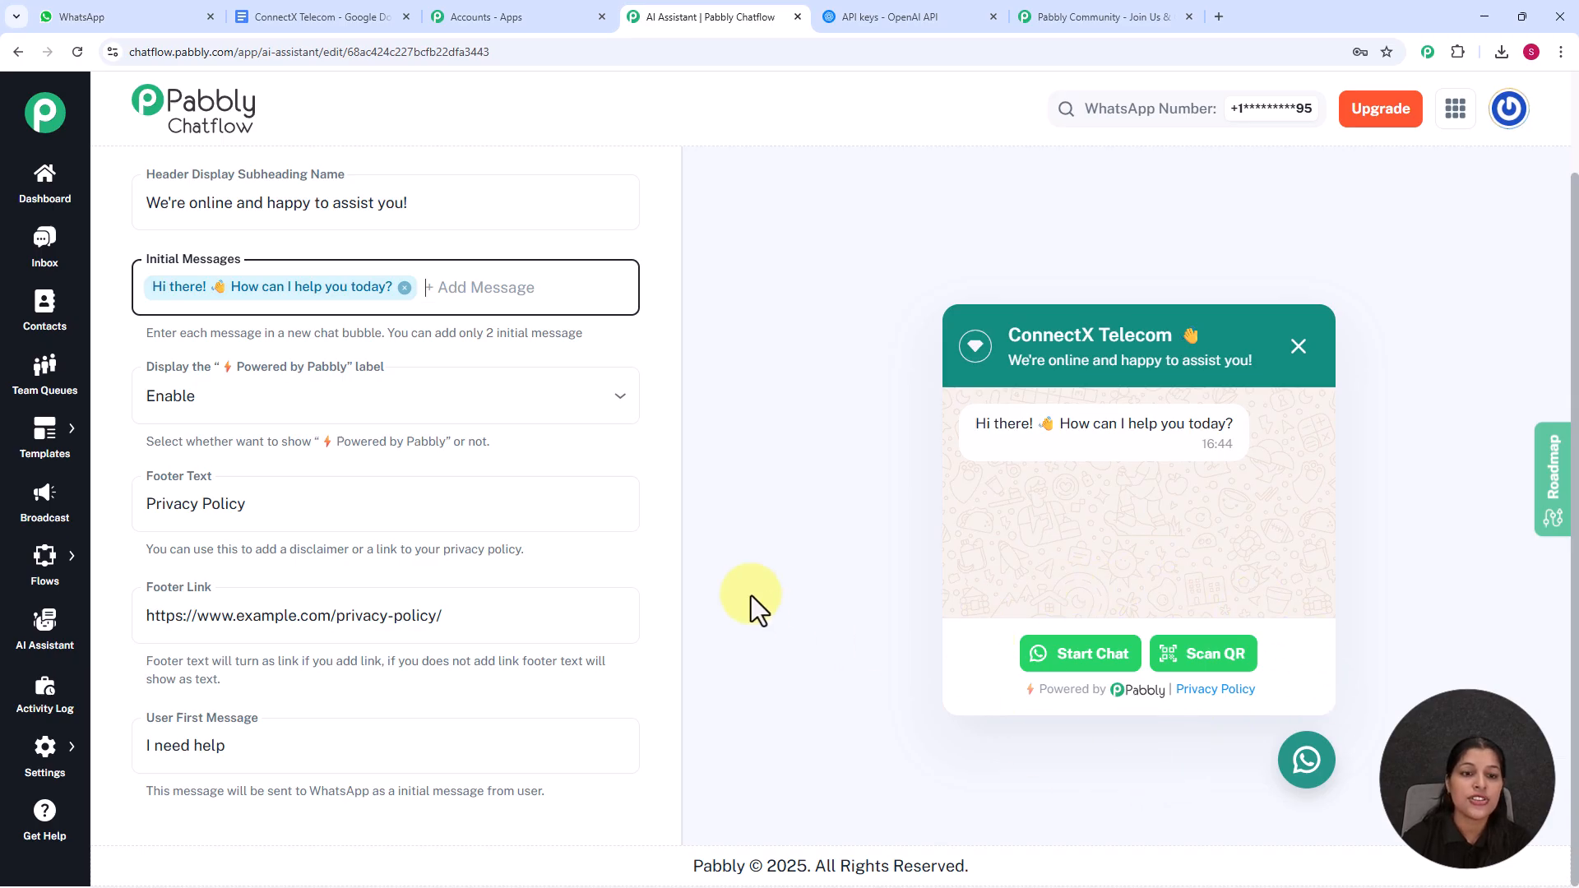
pyautogui.click(577, 393)
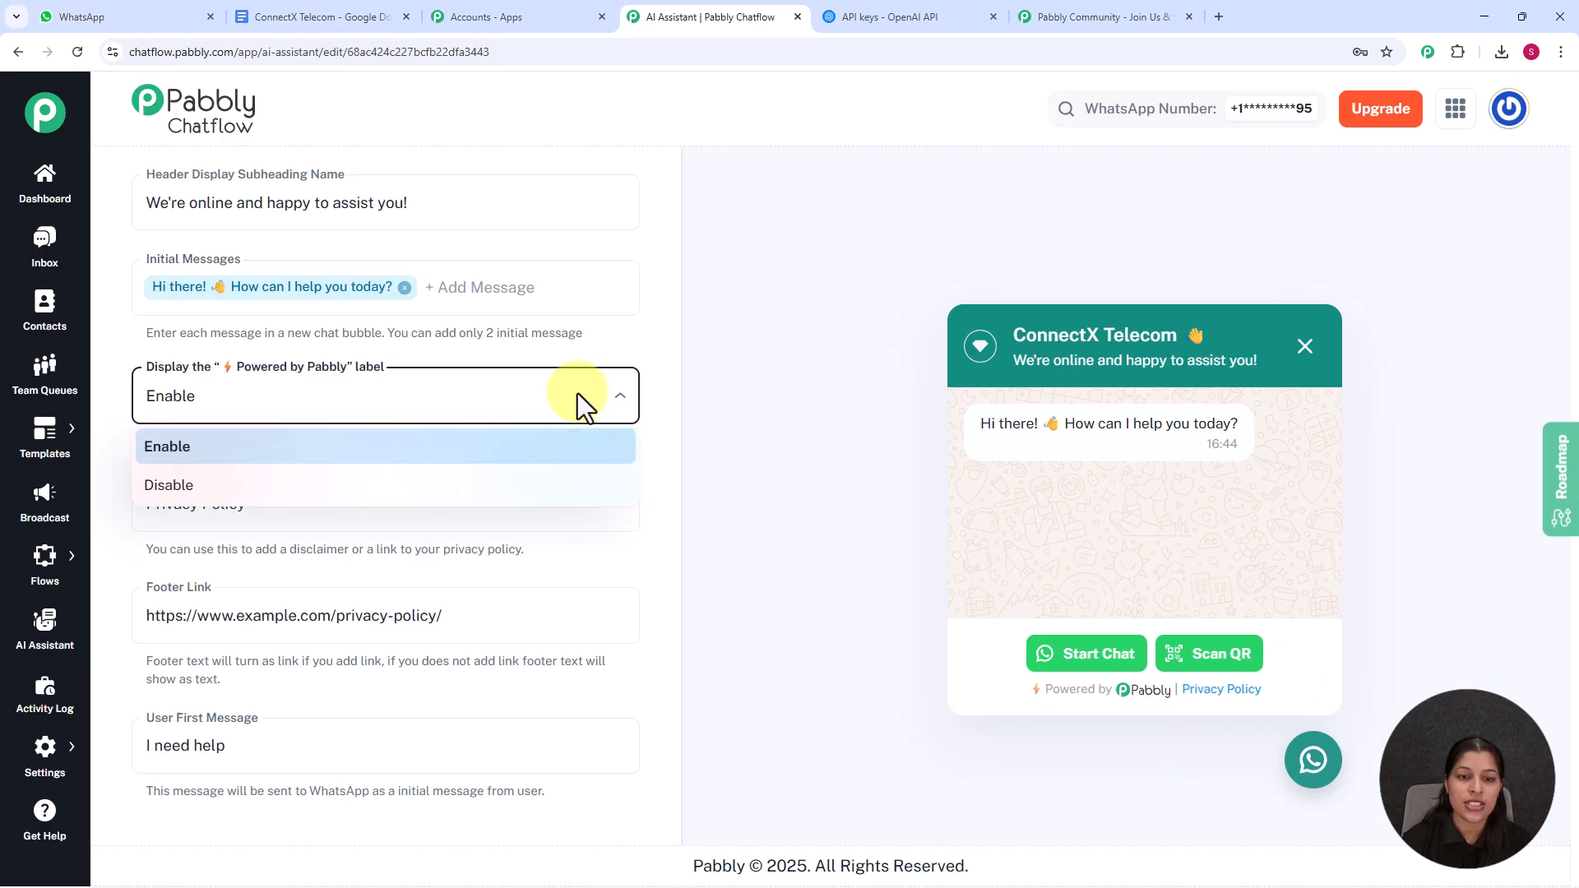
pyautogui.click(338, 491)
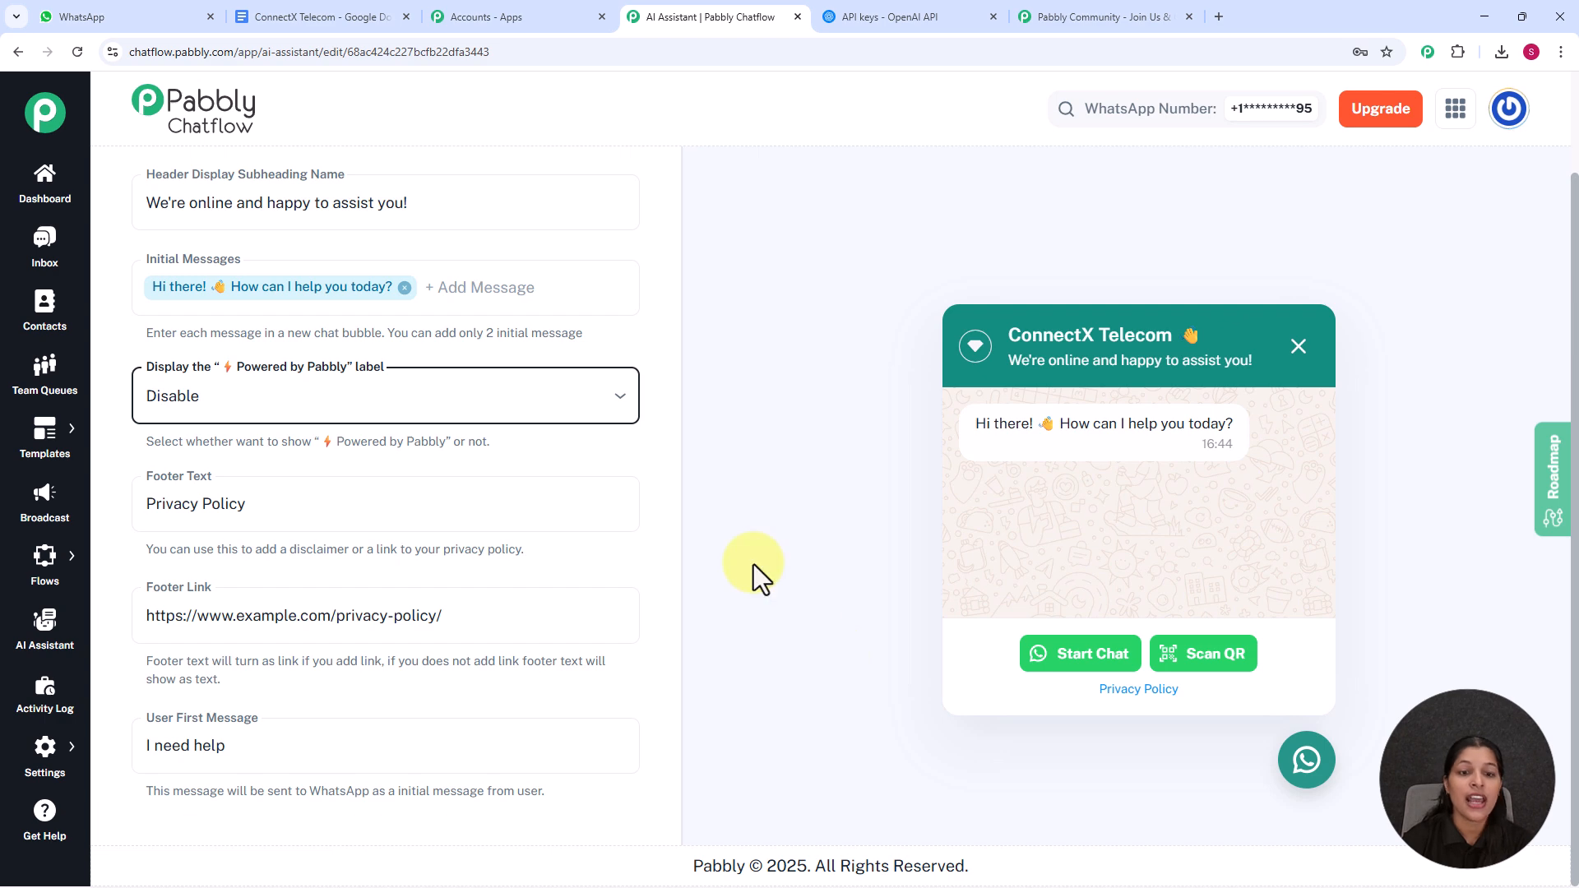
pyautogui.click(592, 409)
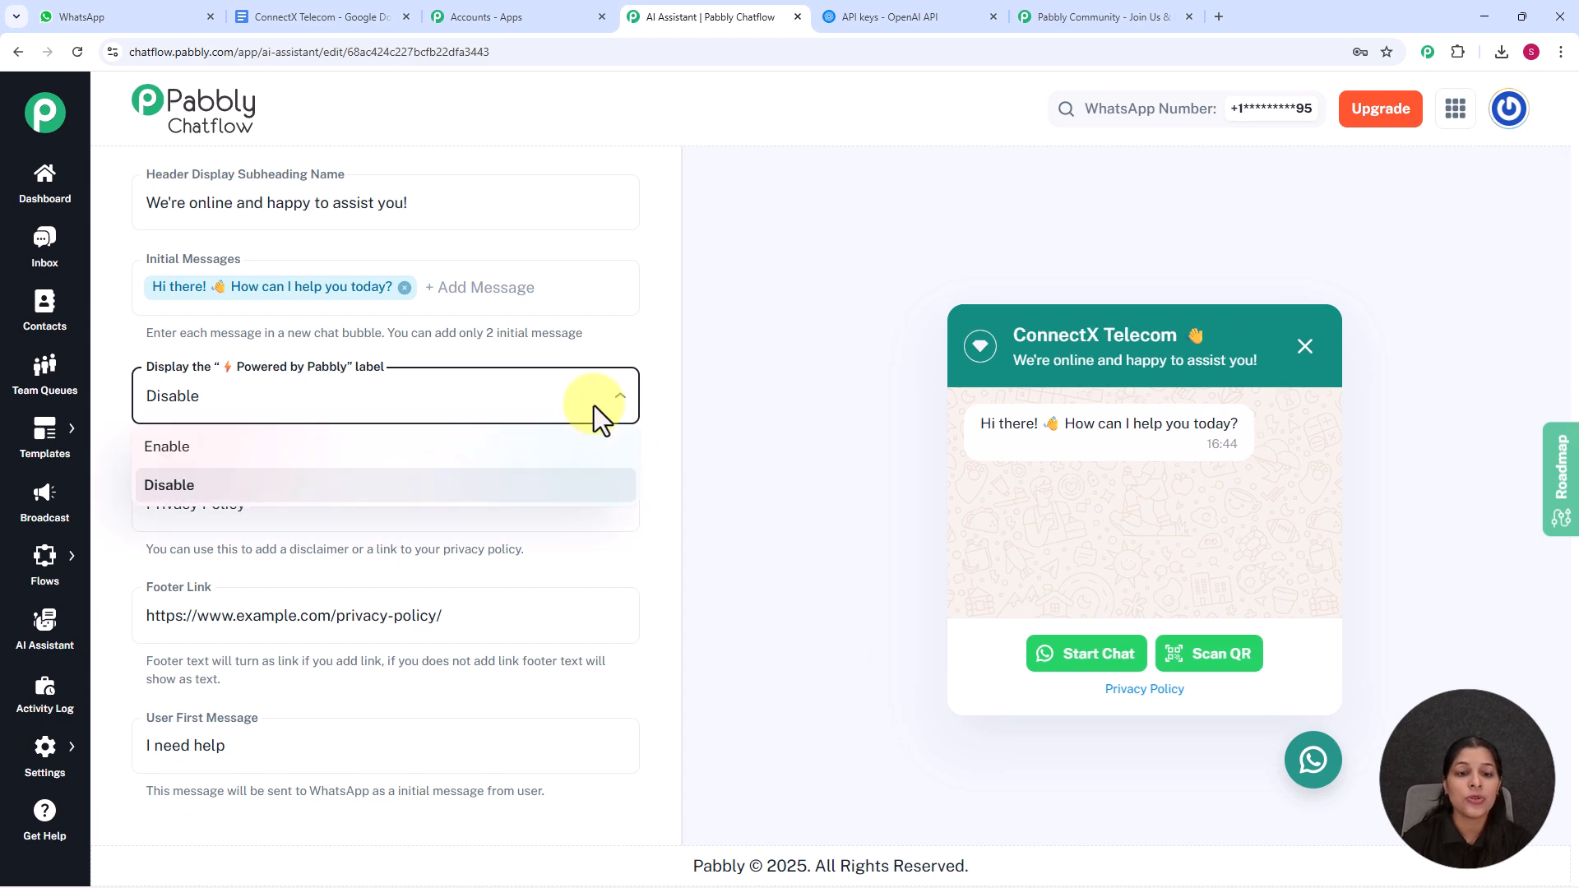
pyautogui.click(421, 449)
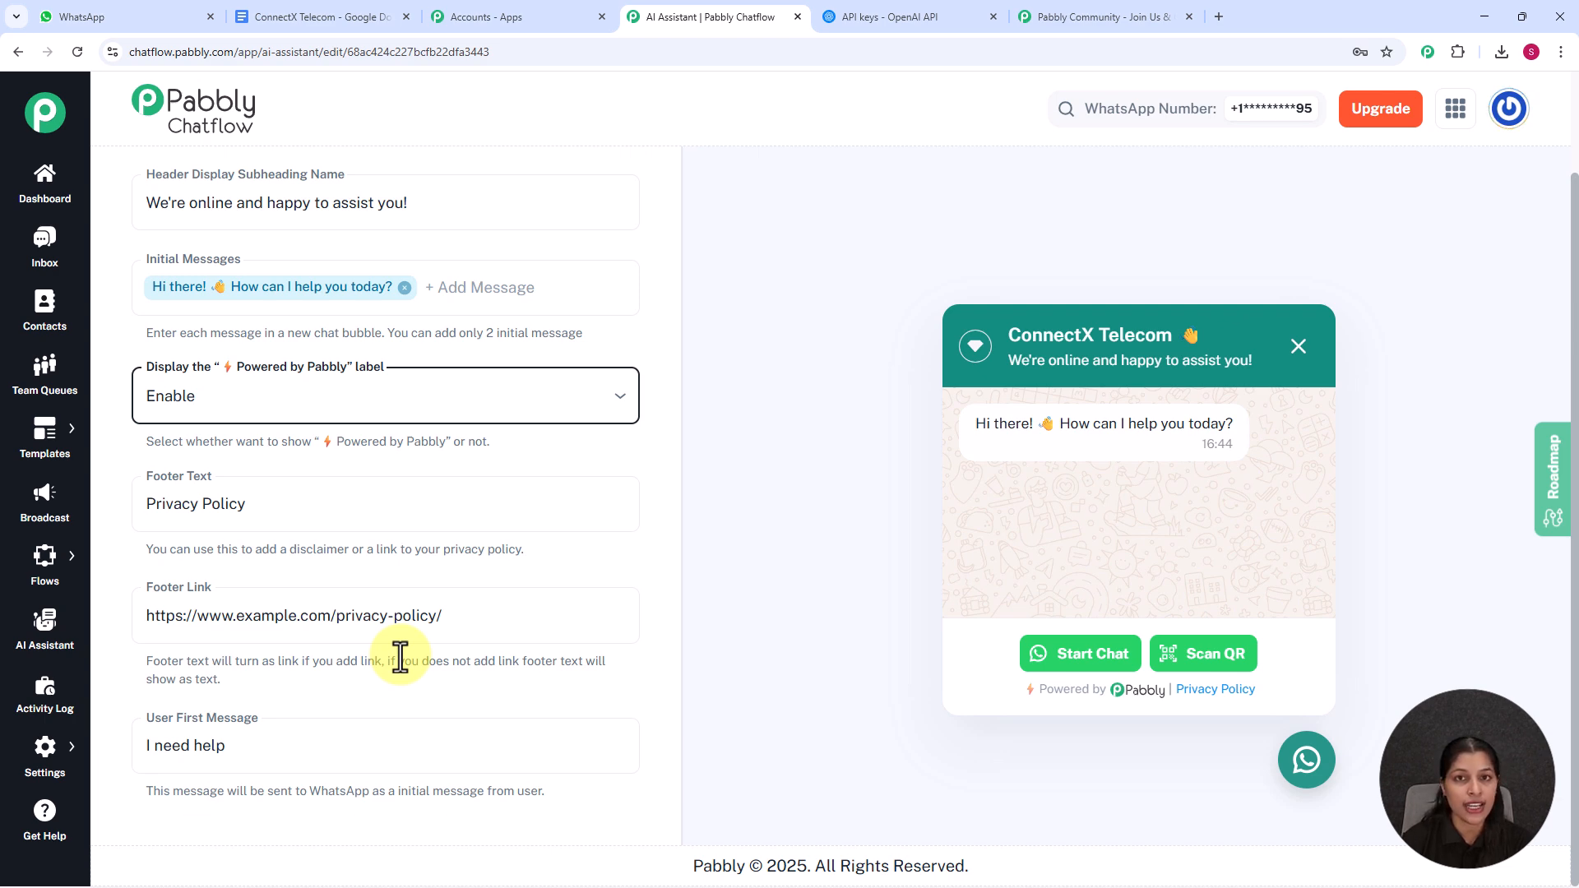
# Change the user first message to "Hey I need help" and open the assistant's Styling settings.
pyautogui.click(147, 742)
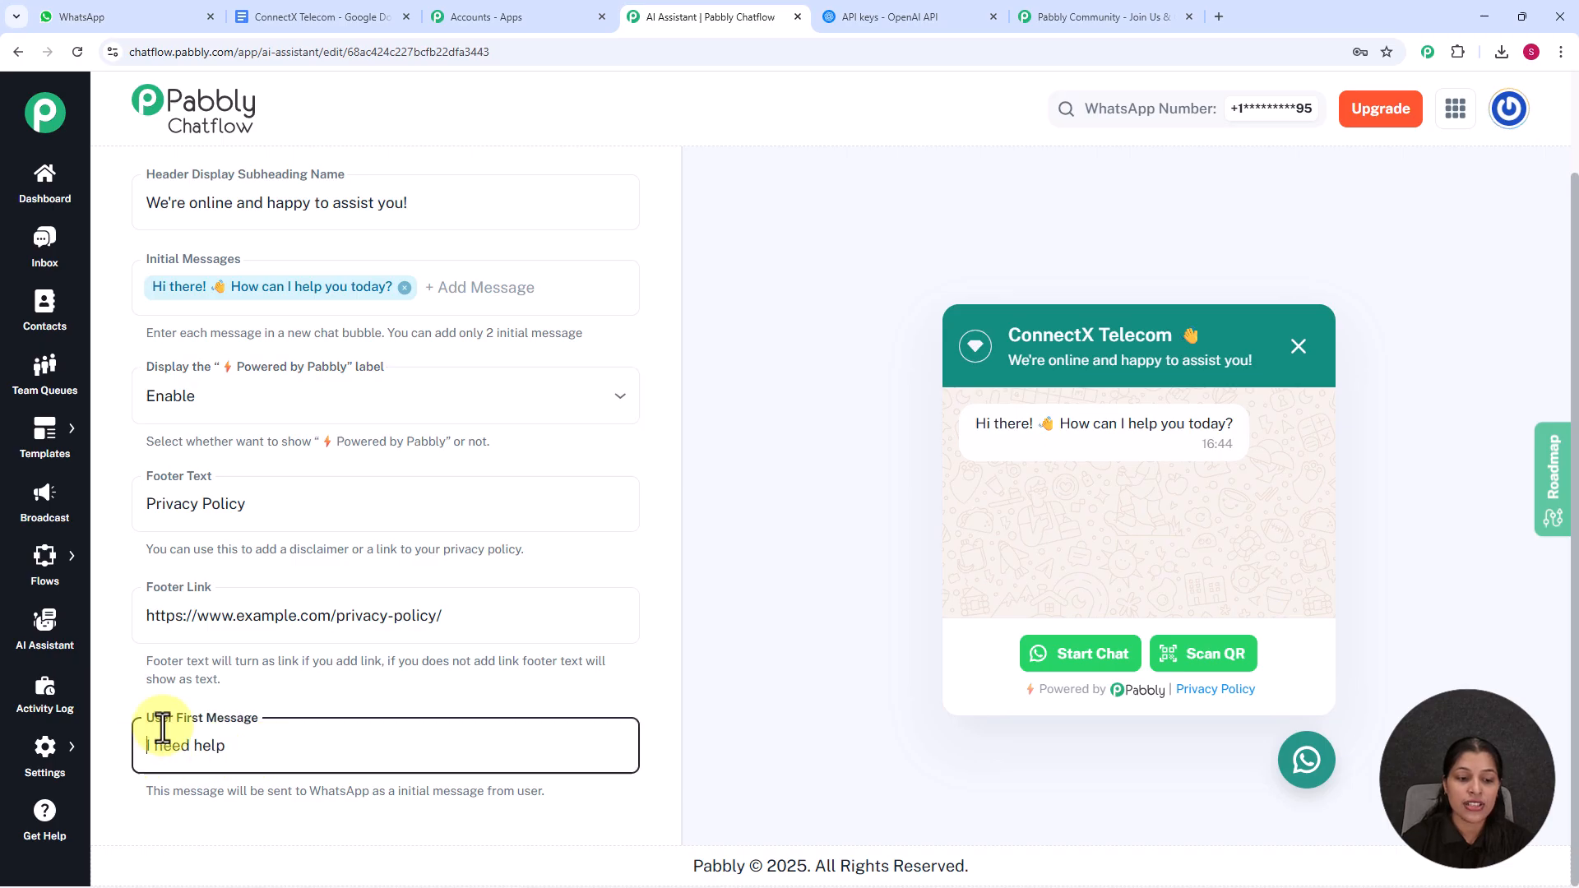
pyautogui.write('Hey')
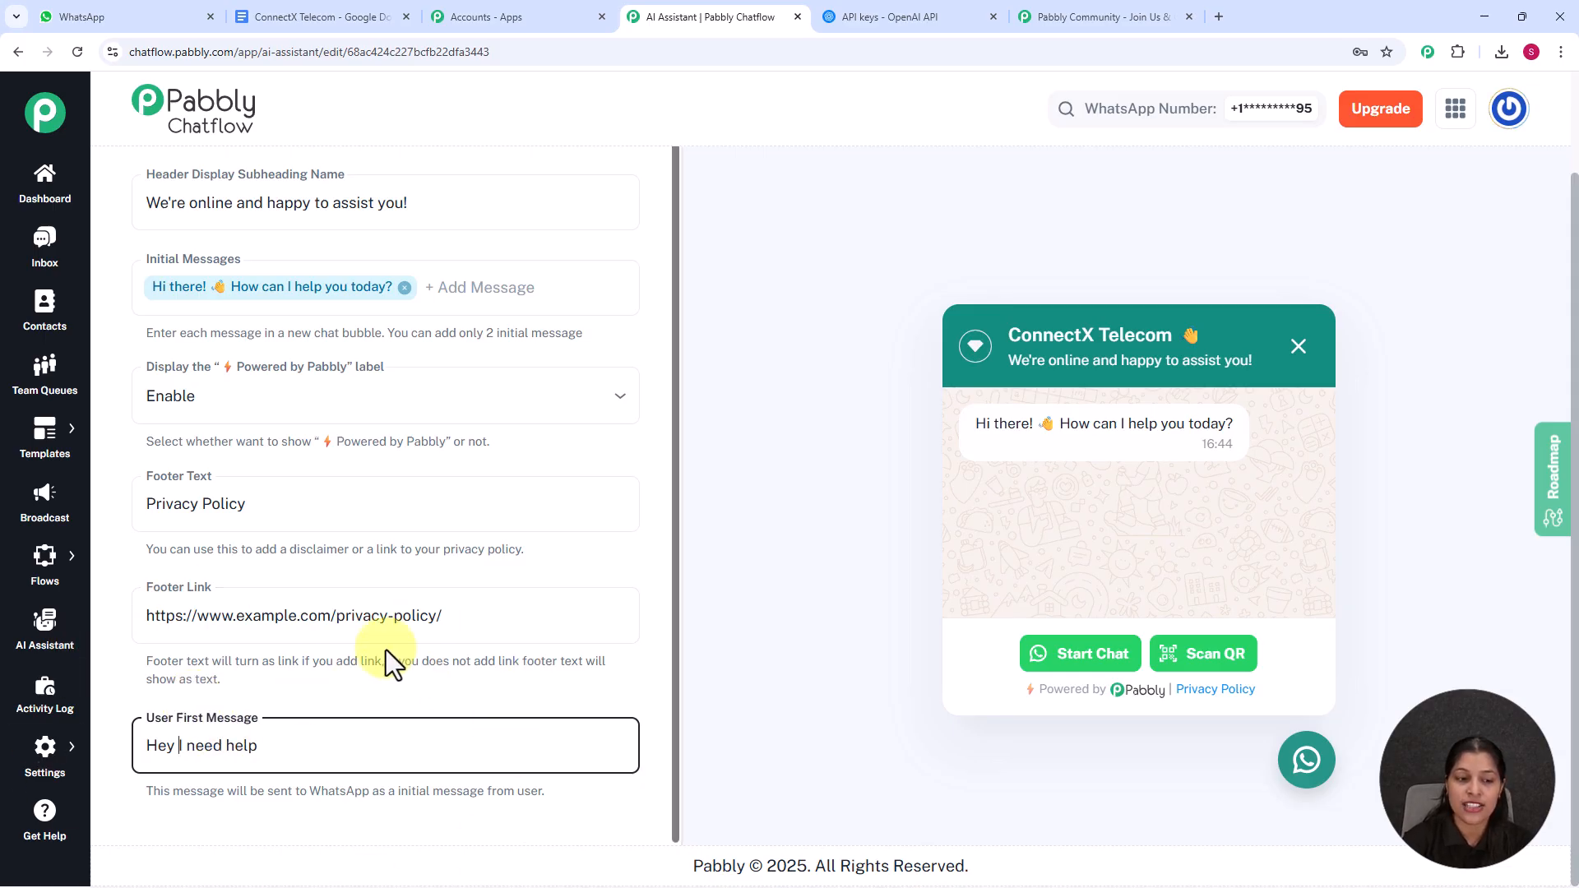
pyautogui.scroll(2, 566, 312)
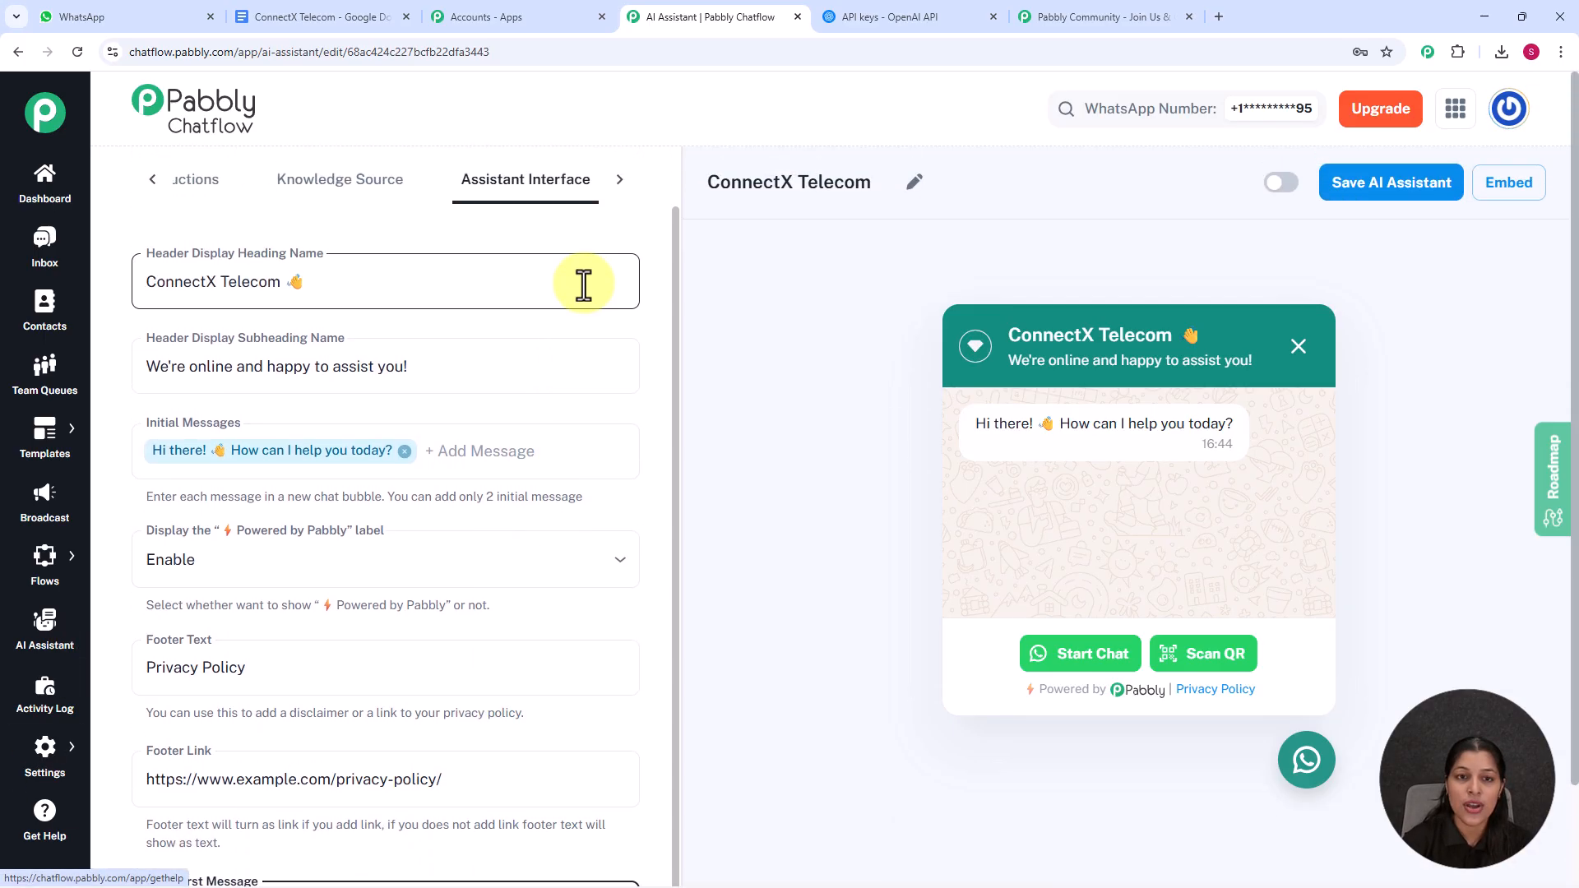
pyautogui.click(622, 180)
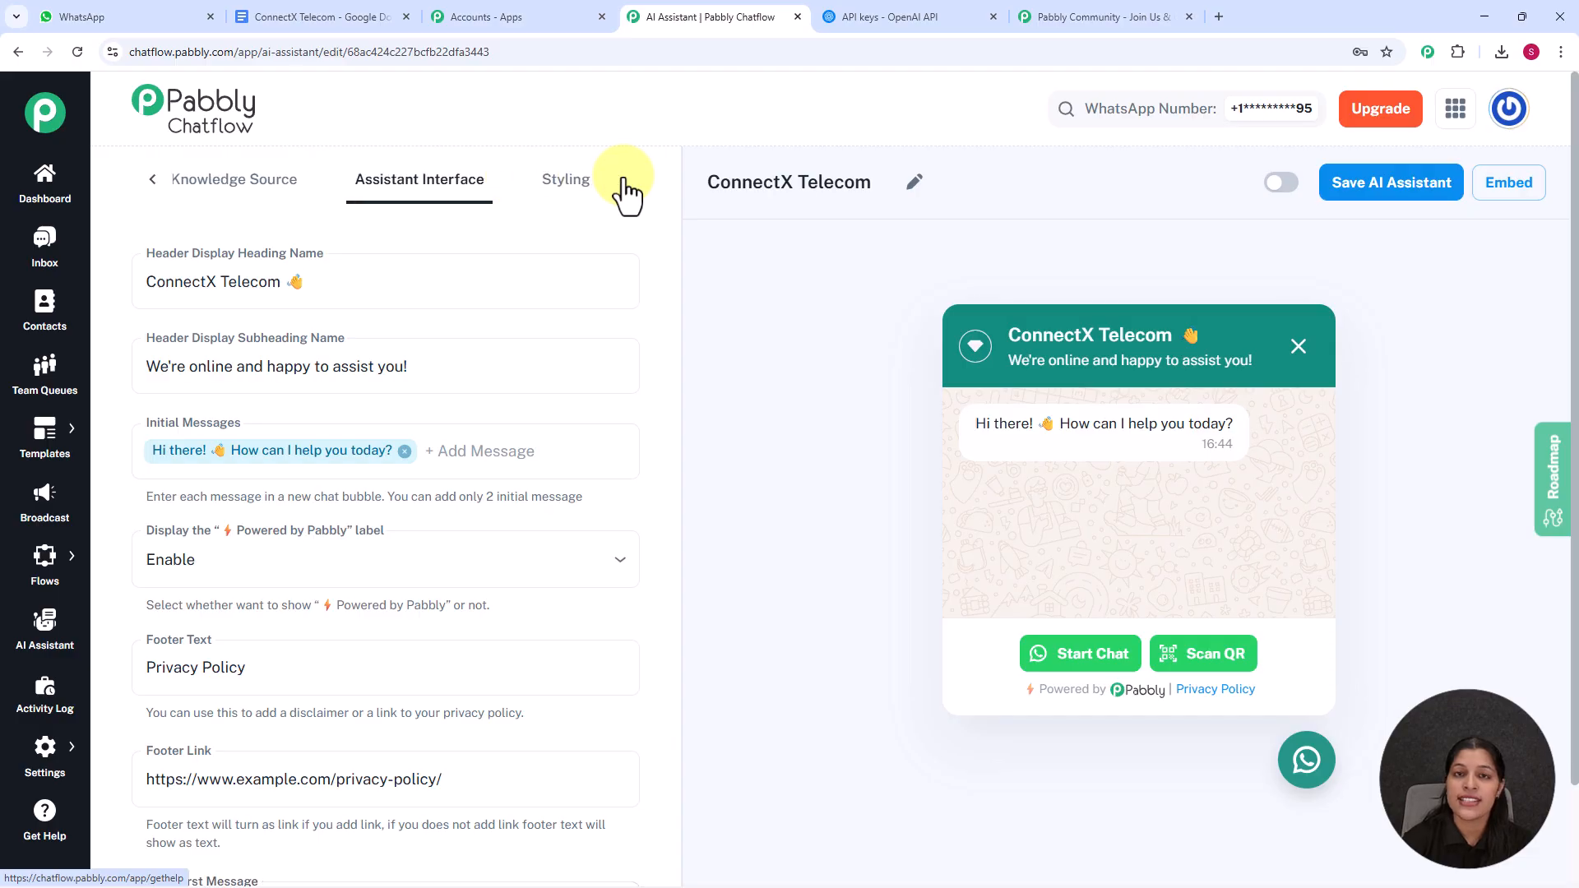
pyautogui.click(549, 186)
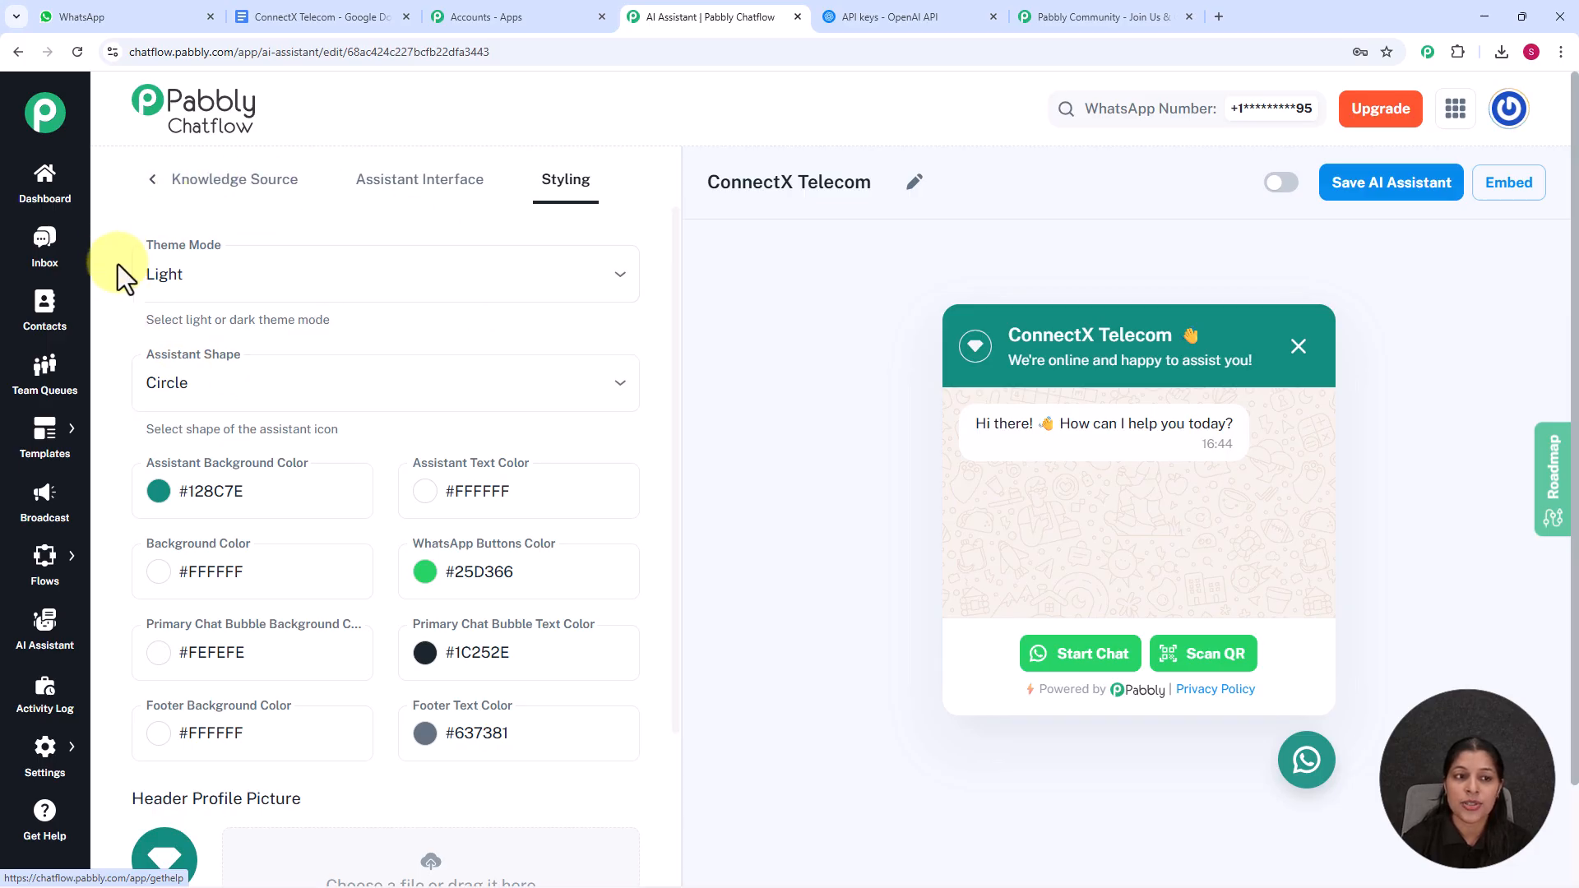
# Preview the assistant in the Dark theme mode and switch it back to Light.
pyautogui.click(417, 280)
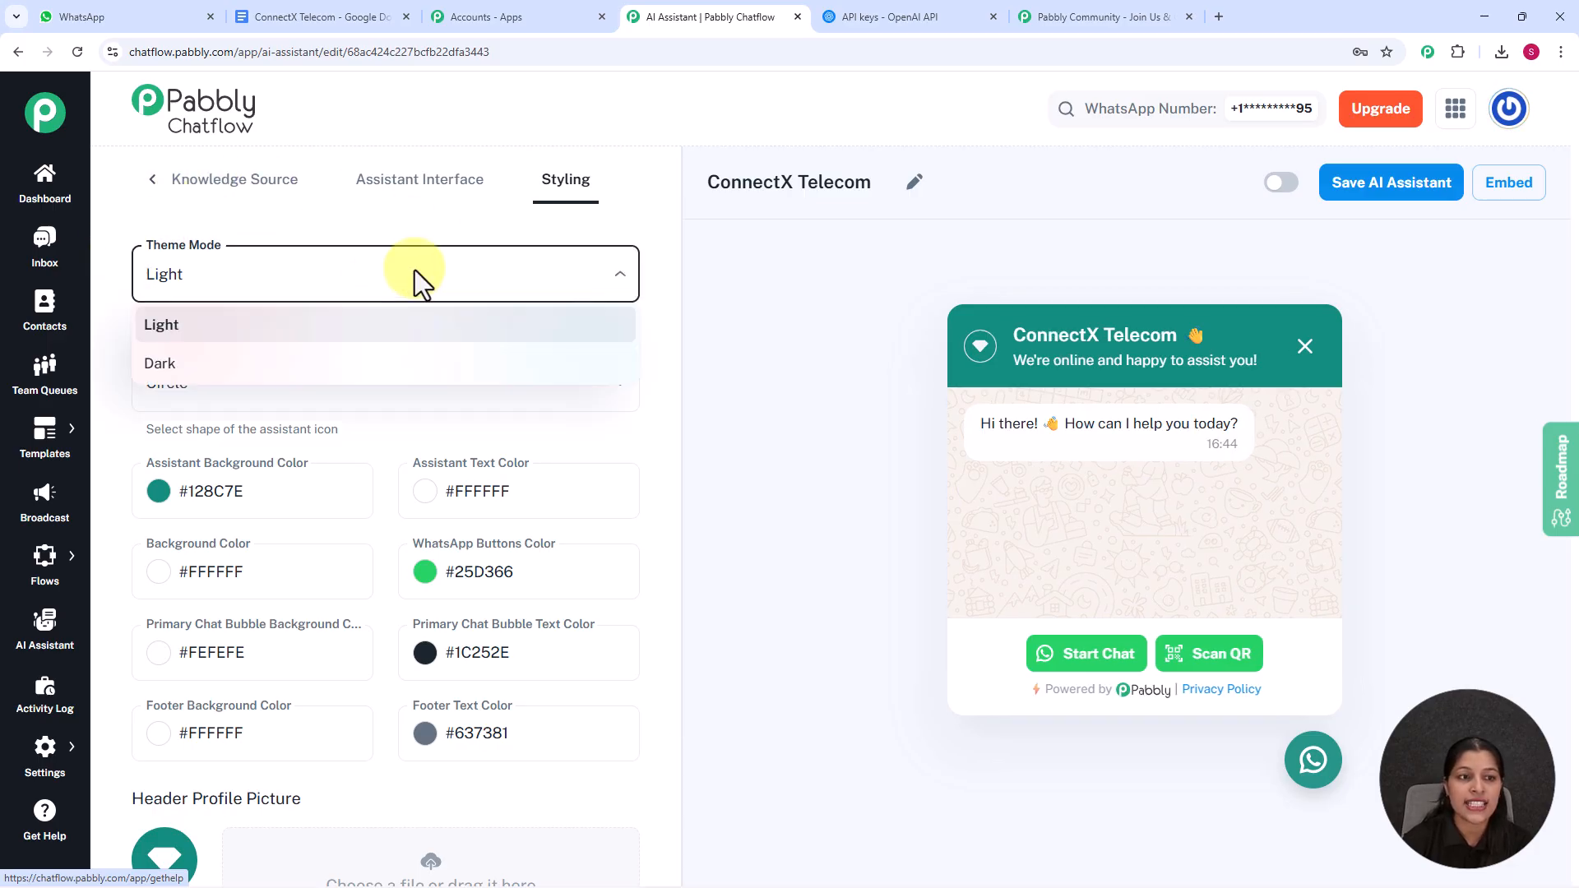
pyautogui.click(395, 369)
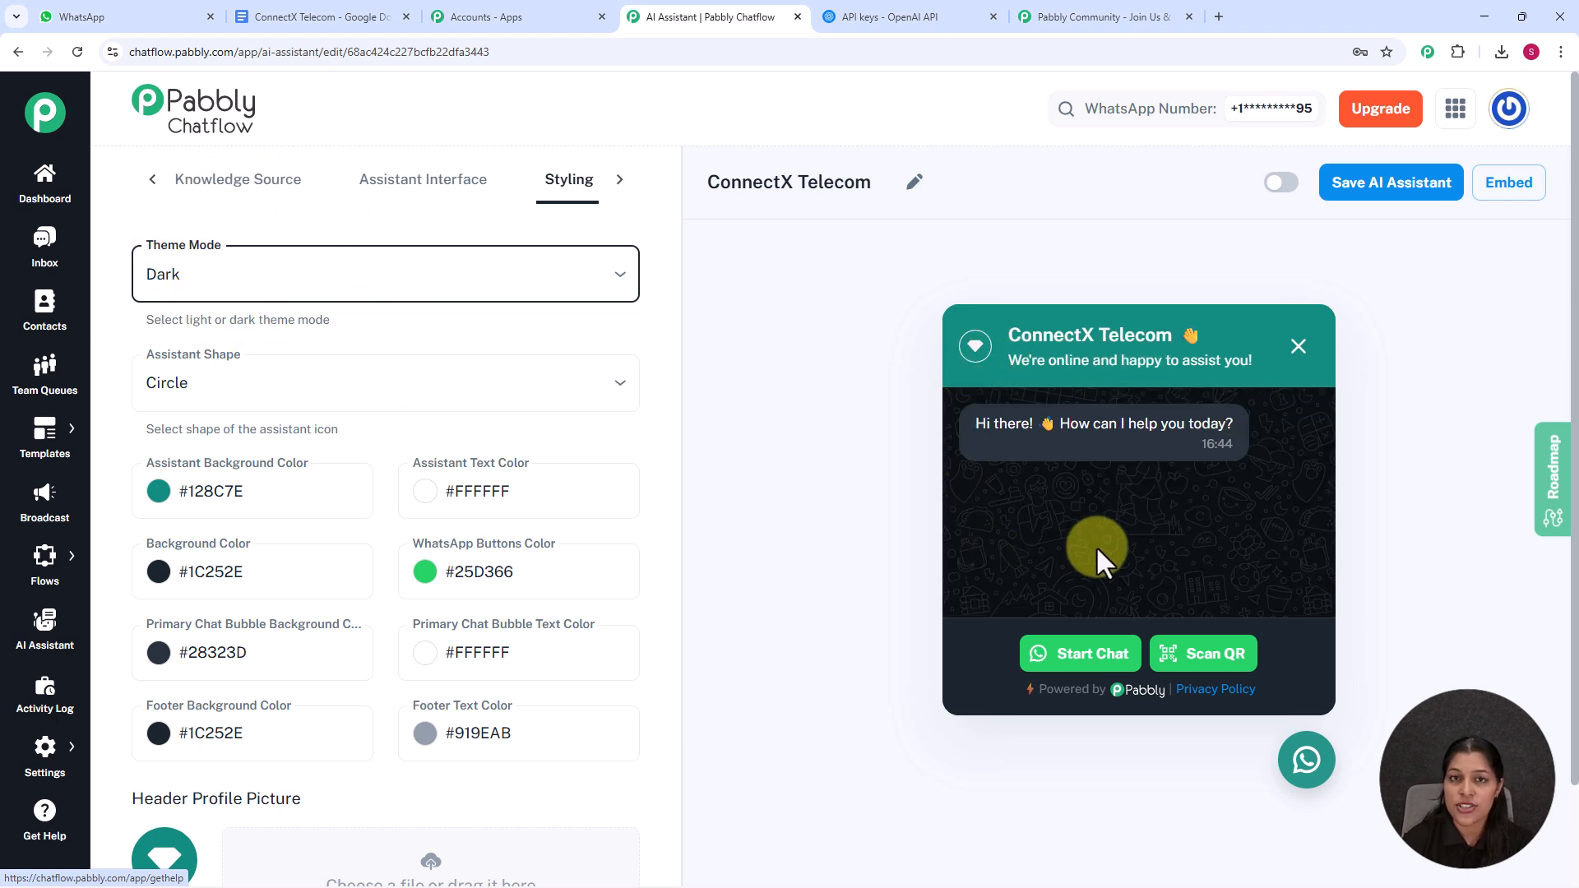
pyautogui.click(514, 292)
pyautogui.click(398, 324)
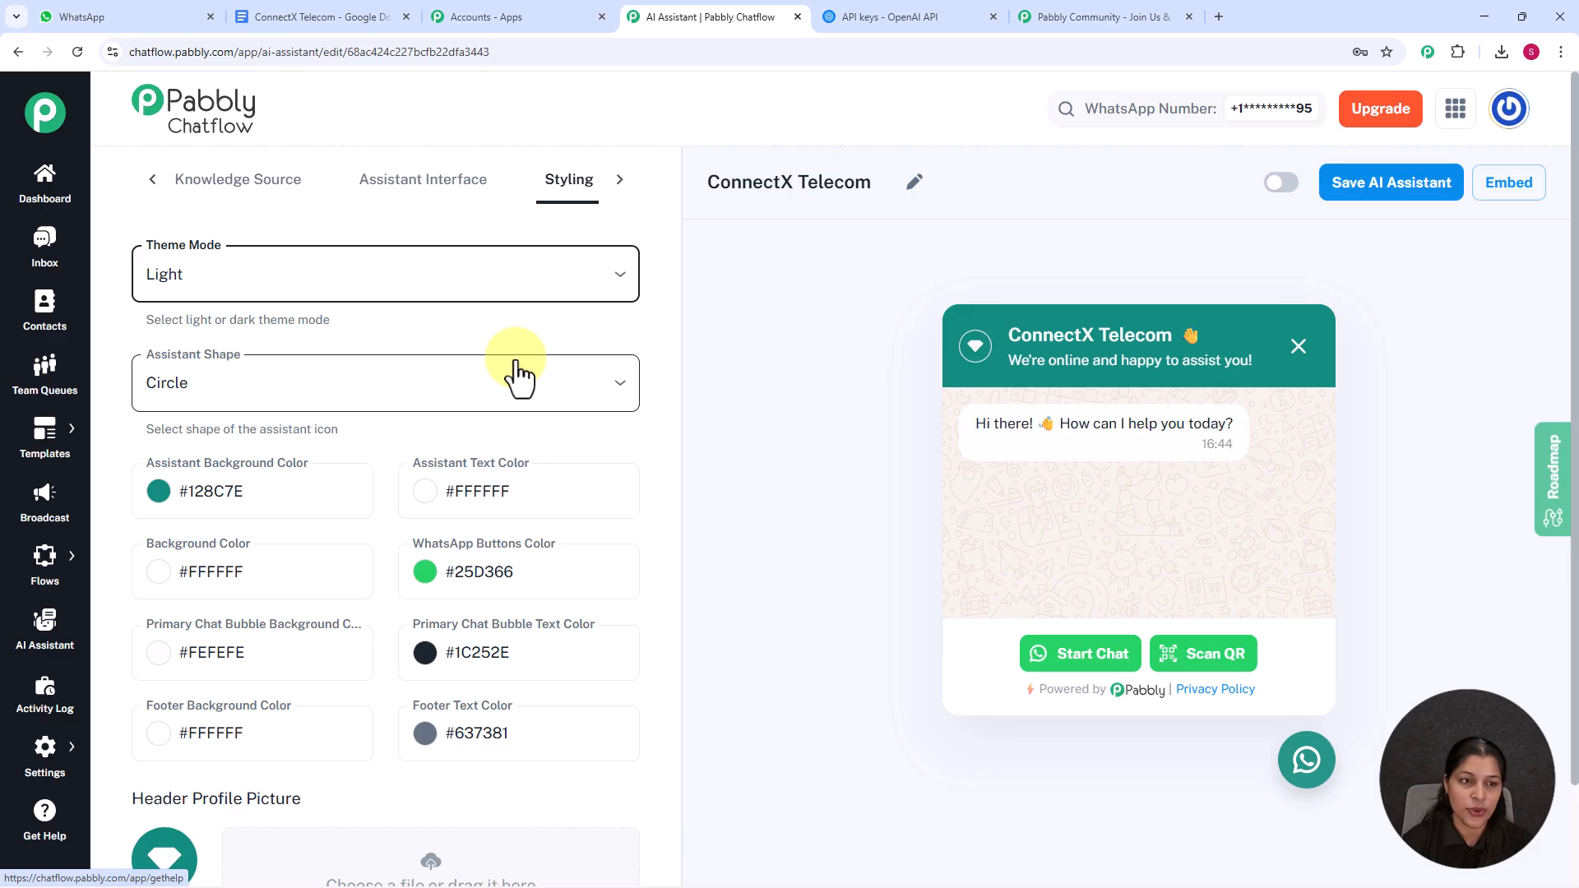
# Look at the available Assistant Shape options without changing the shape.
pyautogui.scroll(-1, 517, 366)
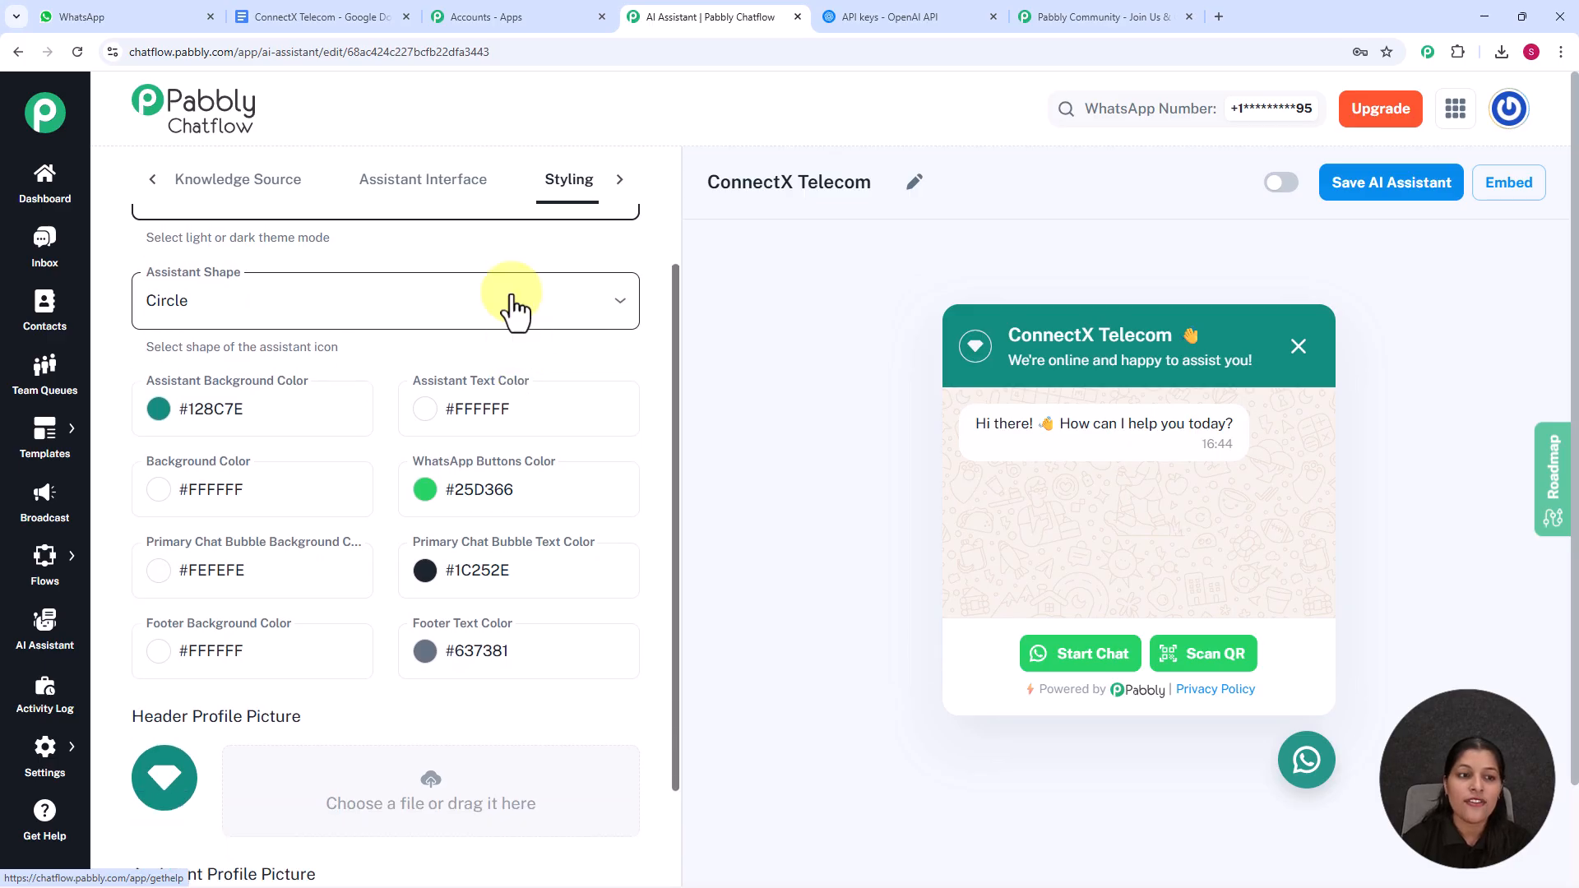
pyautogui.click(219, 293)
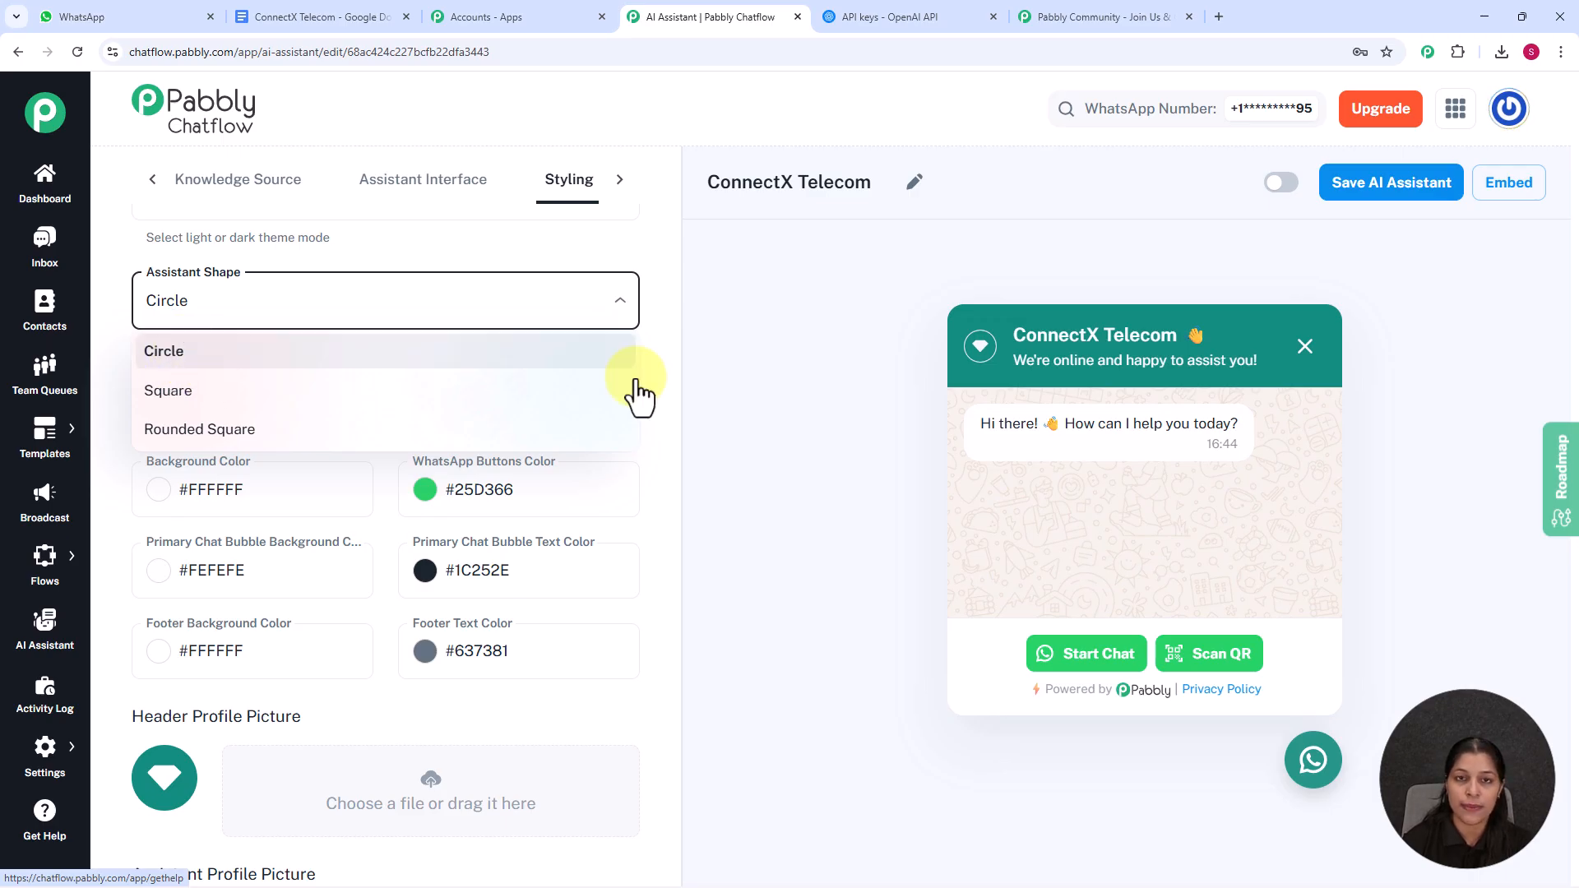
pyautogui.click(715, 386)
# Set the Assistant Background Color to the very dark green #092522.
pyautogui.scroll(-2, 345, 427)
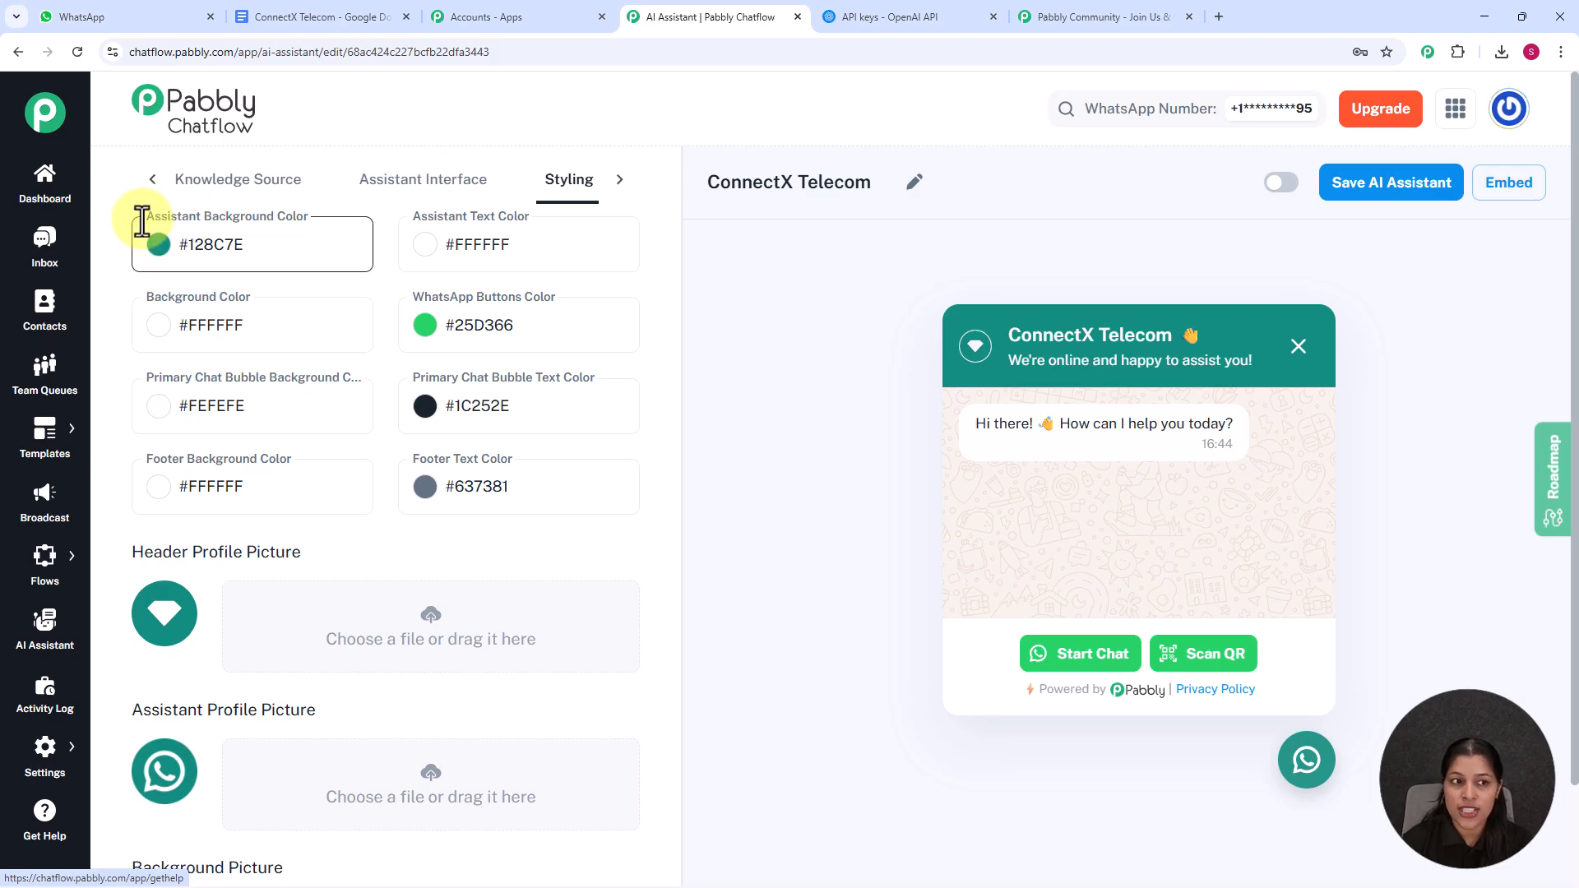
pyautogui.click(167, 255)
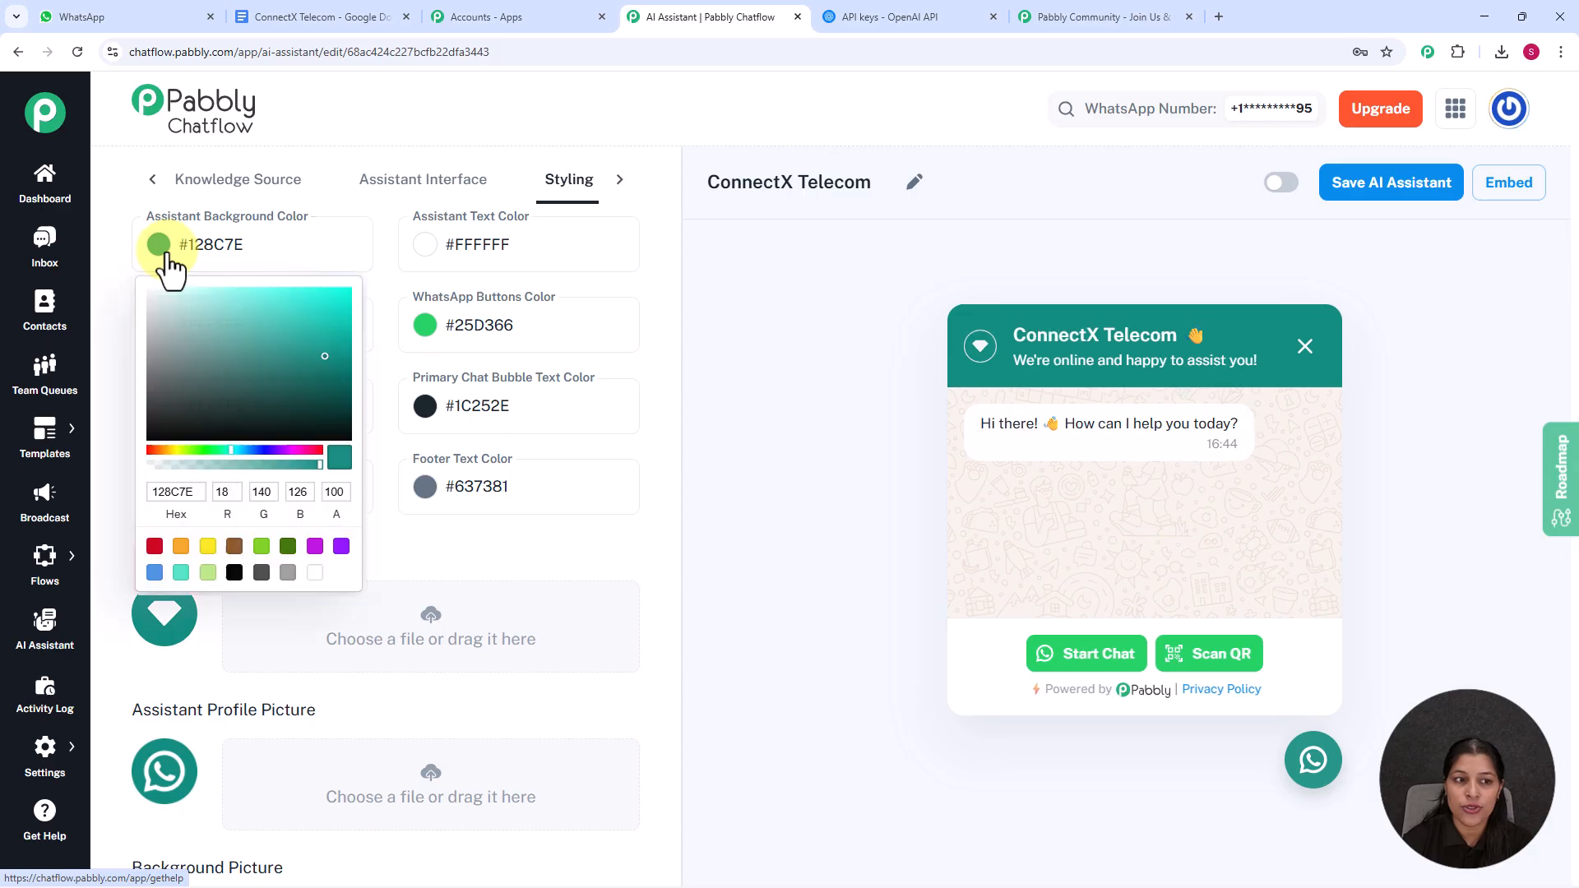
pyautogui.click(302, 419)
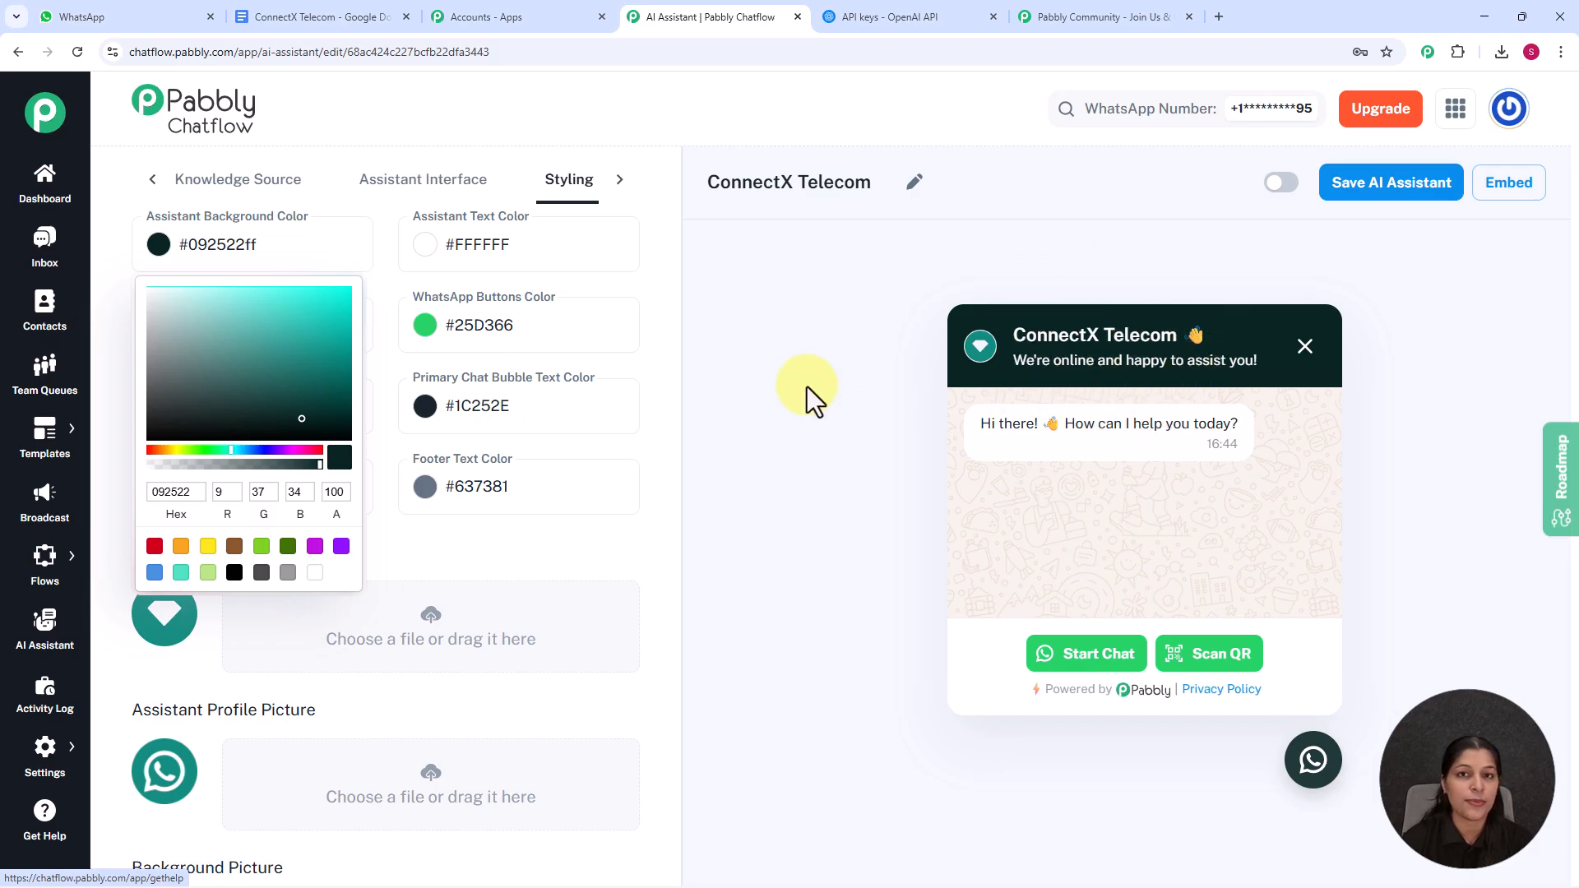
pyautogui.click(761, 452)
# Activate the ConnectX Telecom assistant and save it.
pyautogui.scroll(-1, 761, 452)
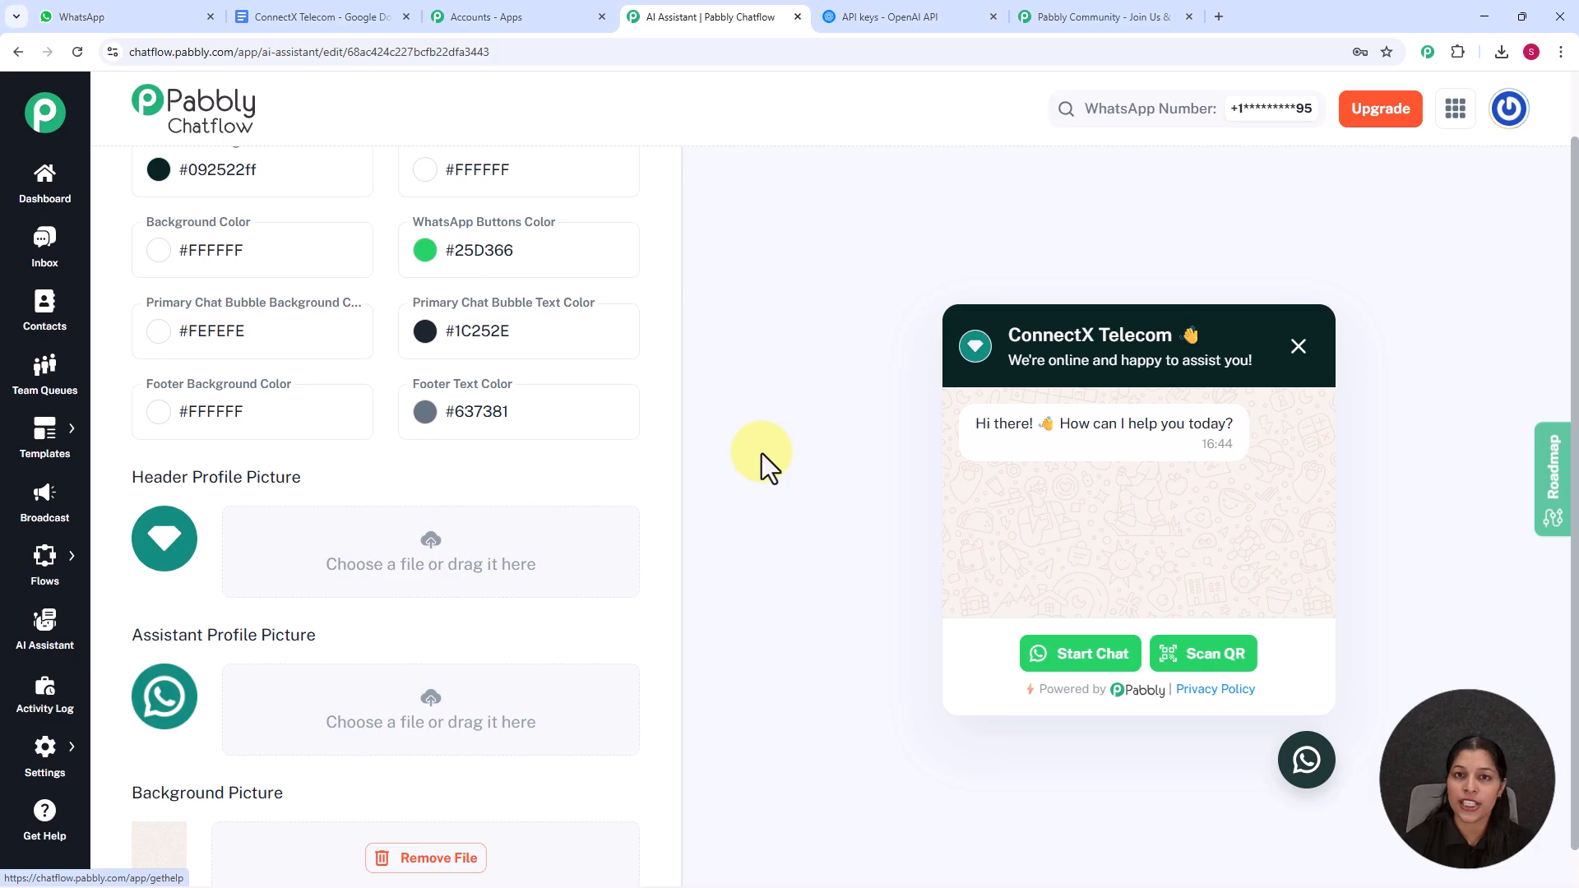
pyautogui.scroll(-1, 374, 470)
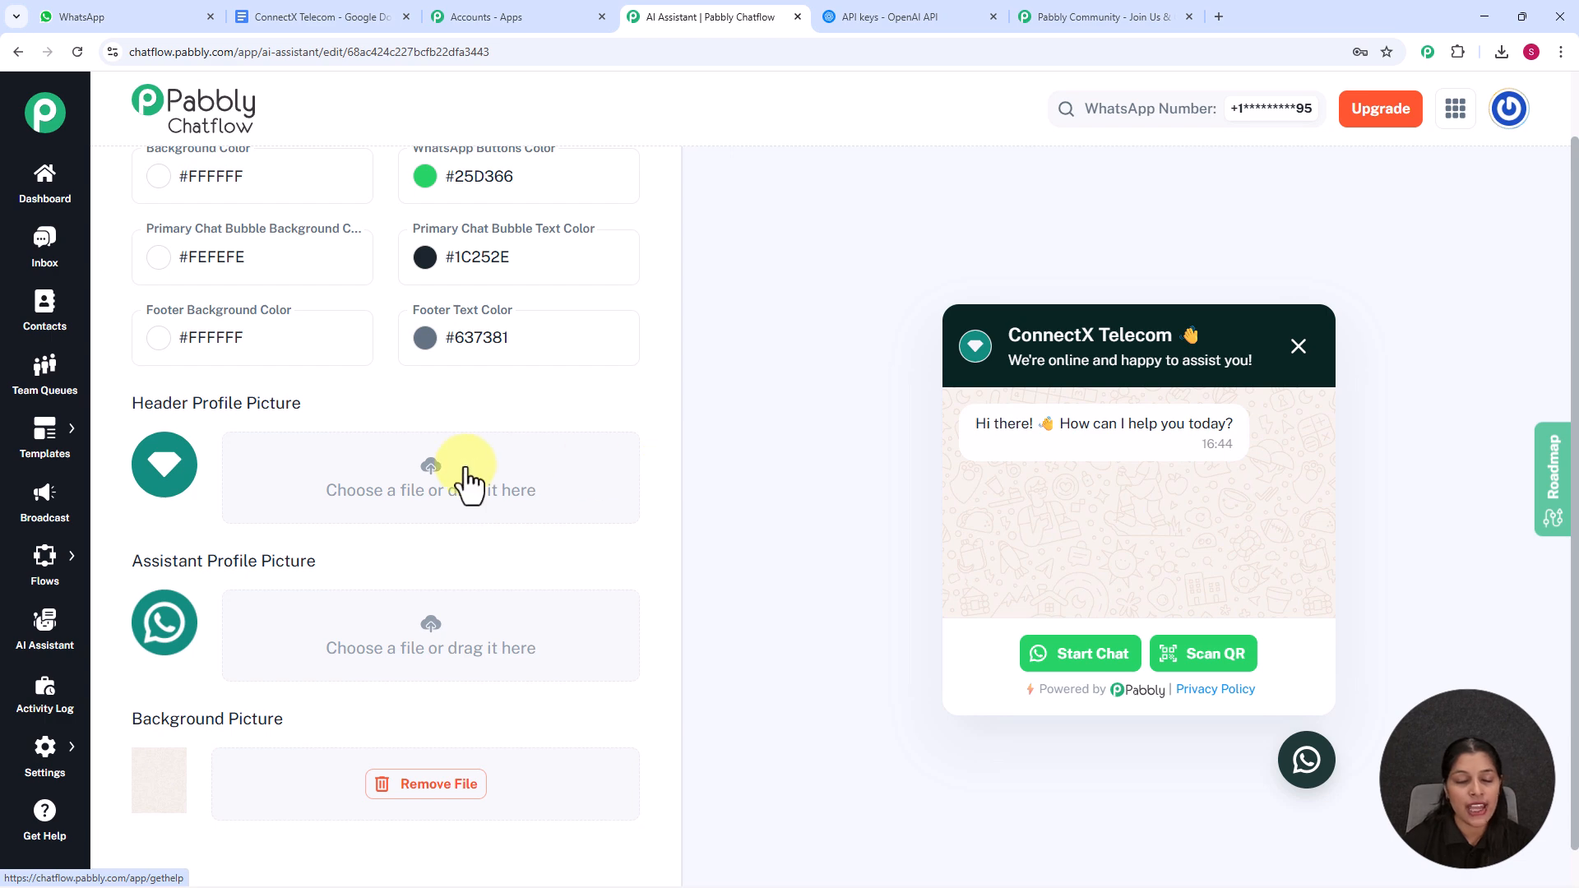
pyautogui.scroll(1, 737, 437)
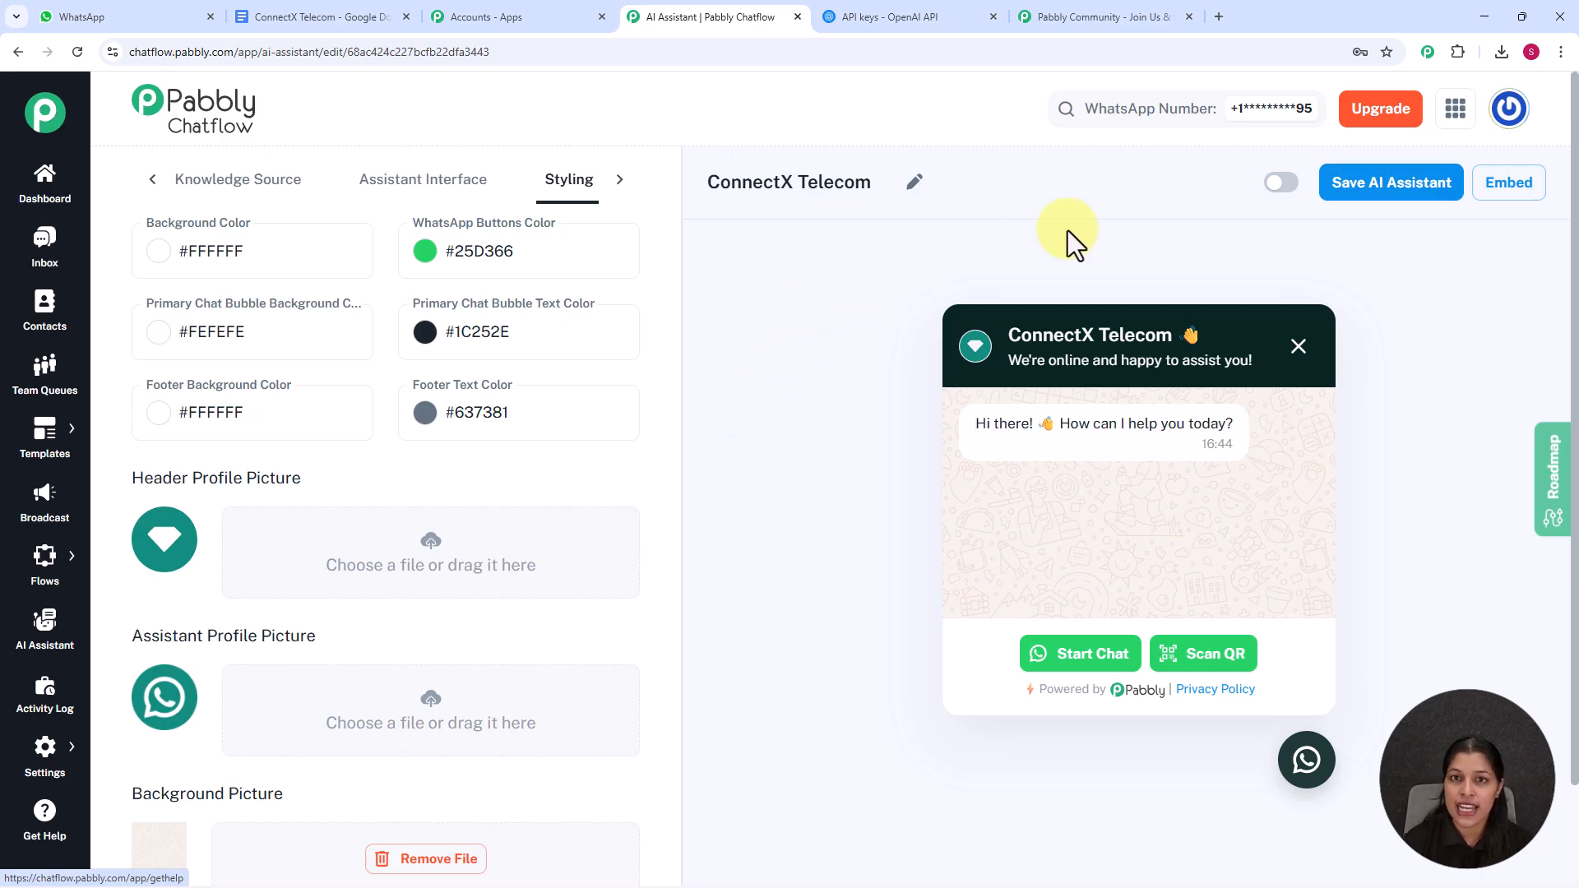
pyautogui.click(1275, 183)
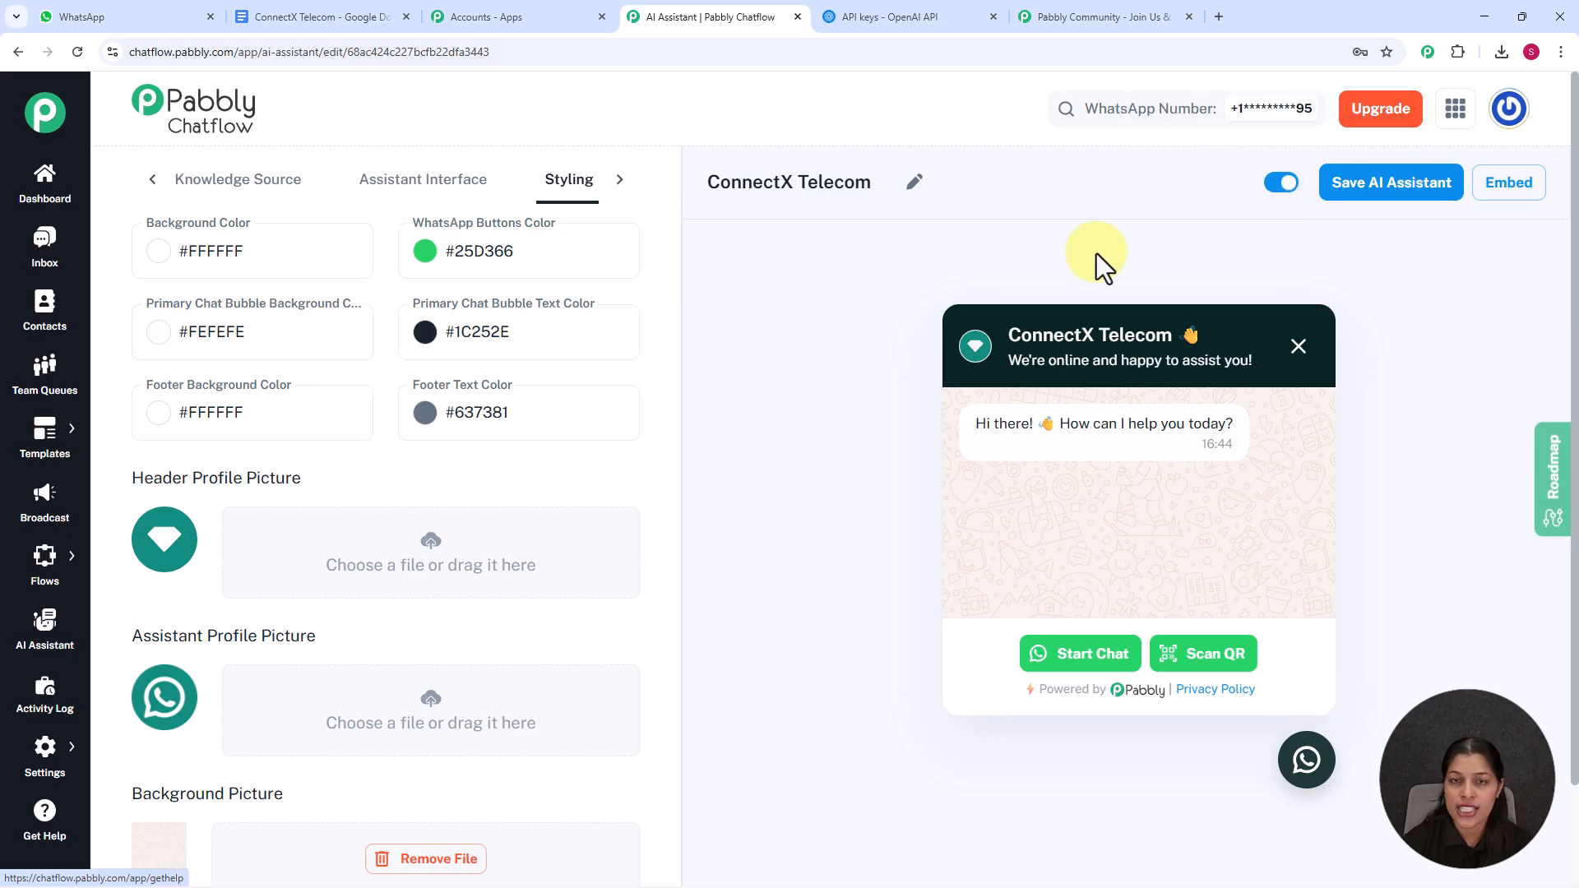
pyautogui.click(1355, 191)
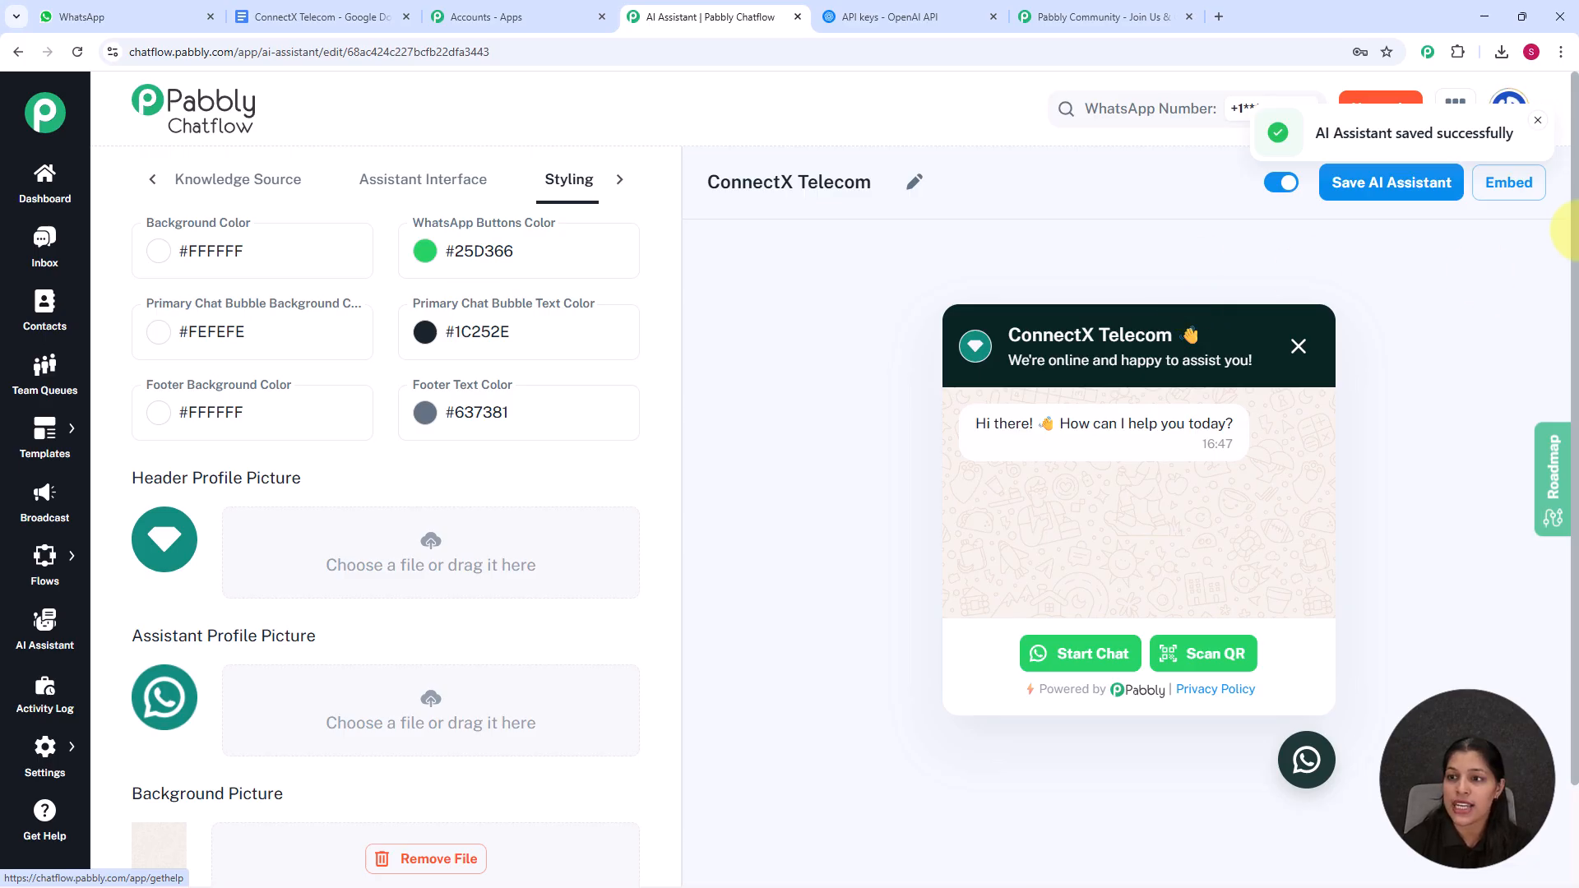
# View the assistant's website embed script and close it.
pyautogui.click(1504, 197)
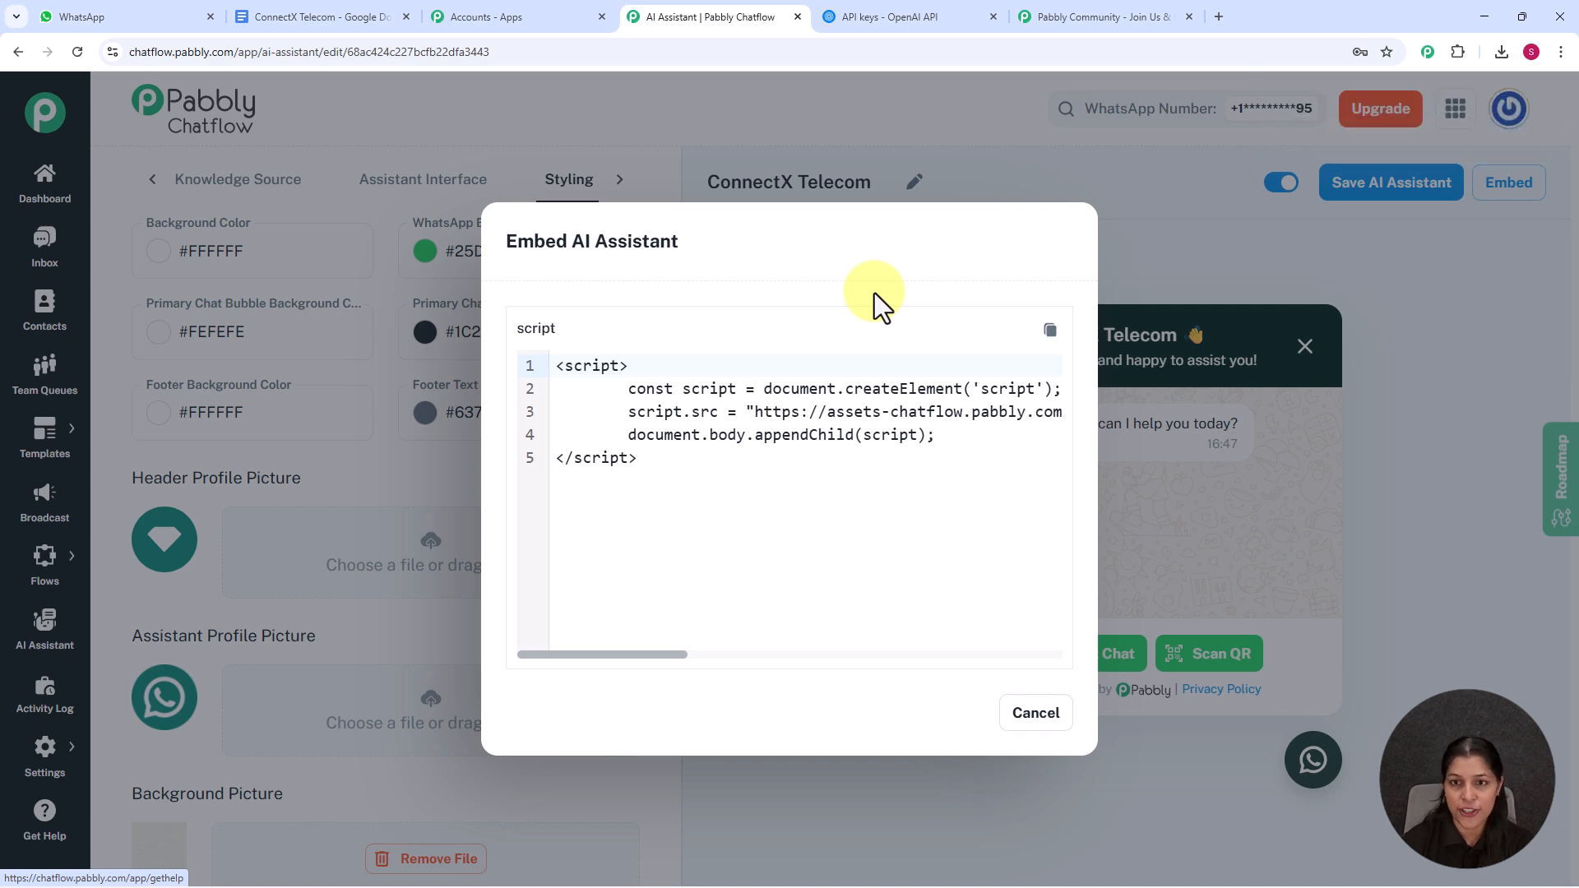
pyautogui.click(1200, 271)
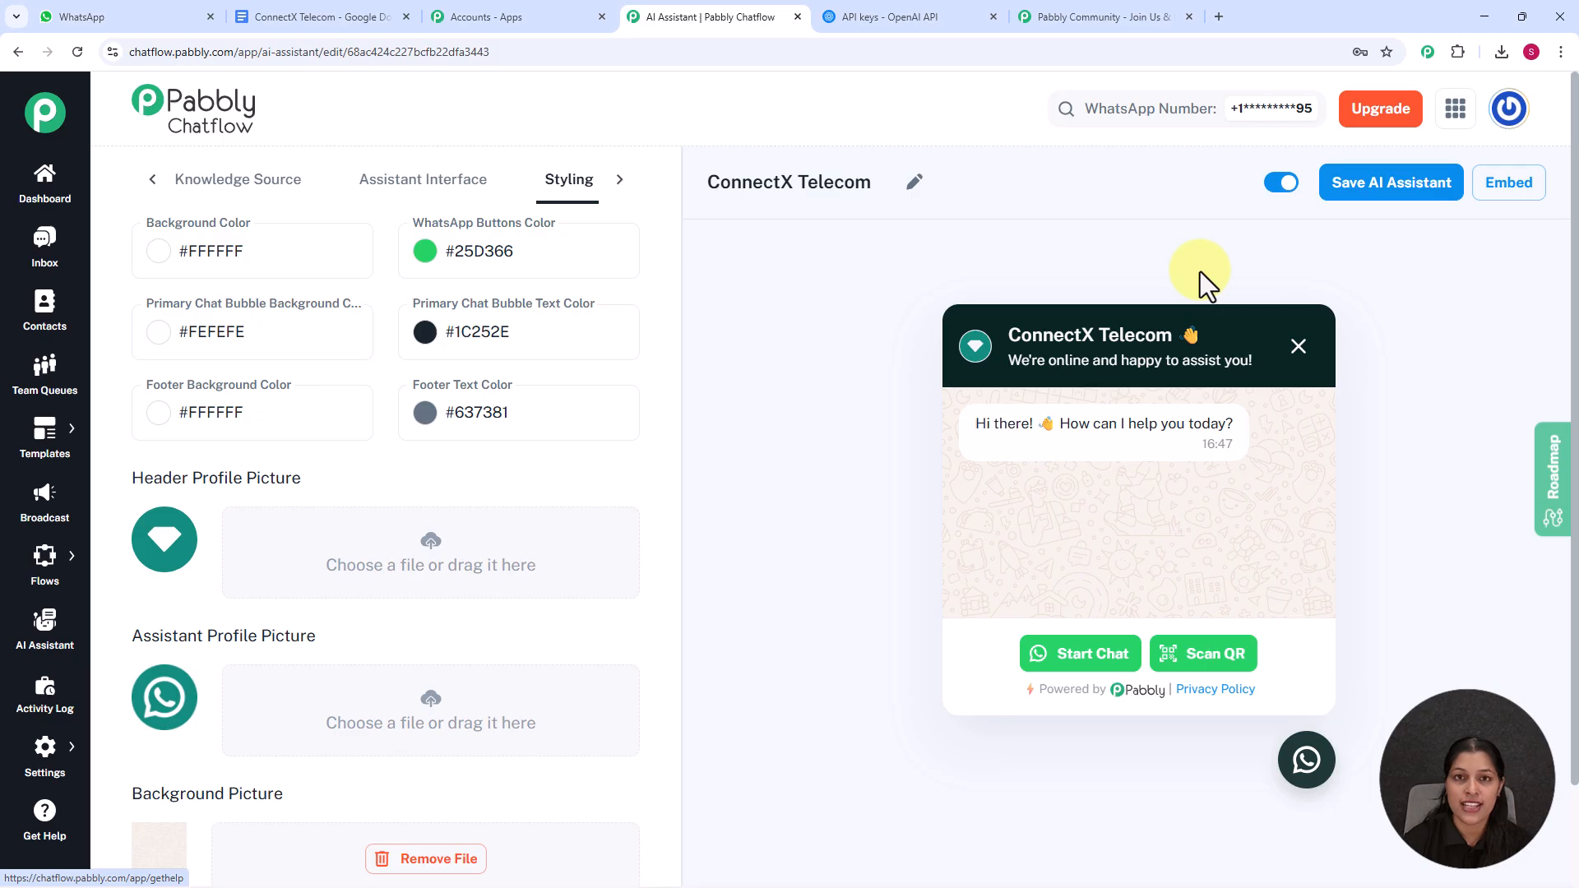
# Enable the ConnectX Telecom AI assistant for the most recent contact's conversation in the inbox and save the selection.
pyautogui.click(33, 263)
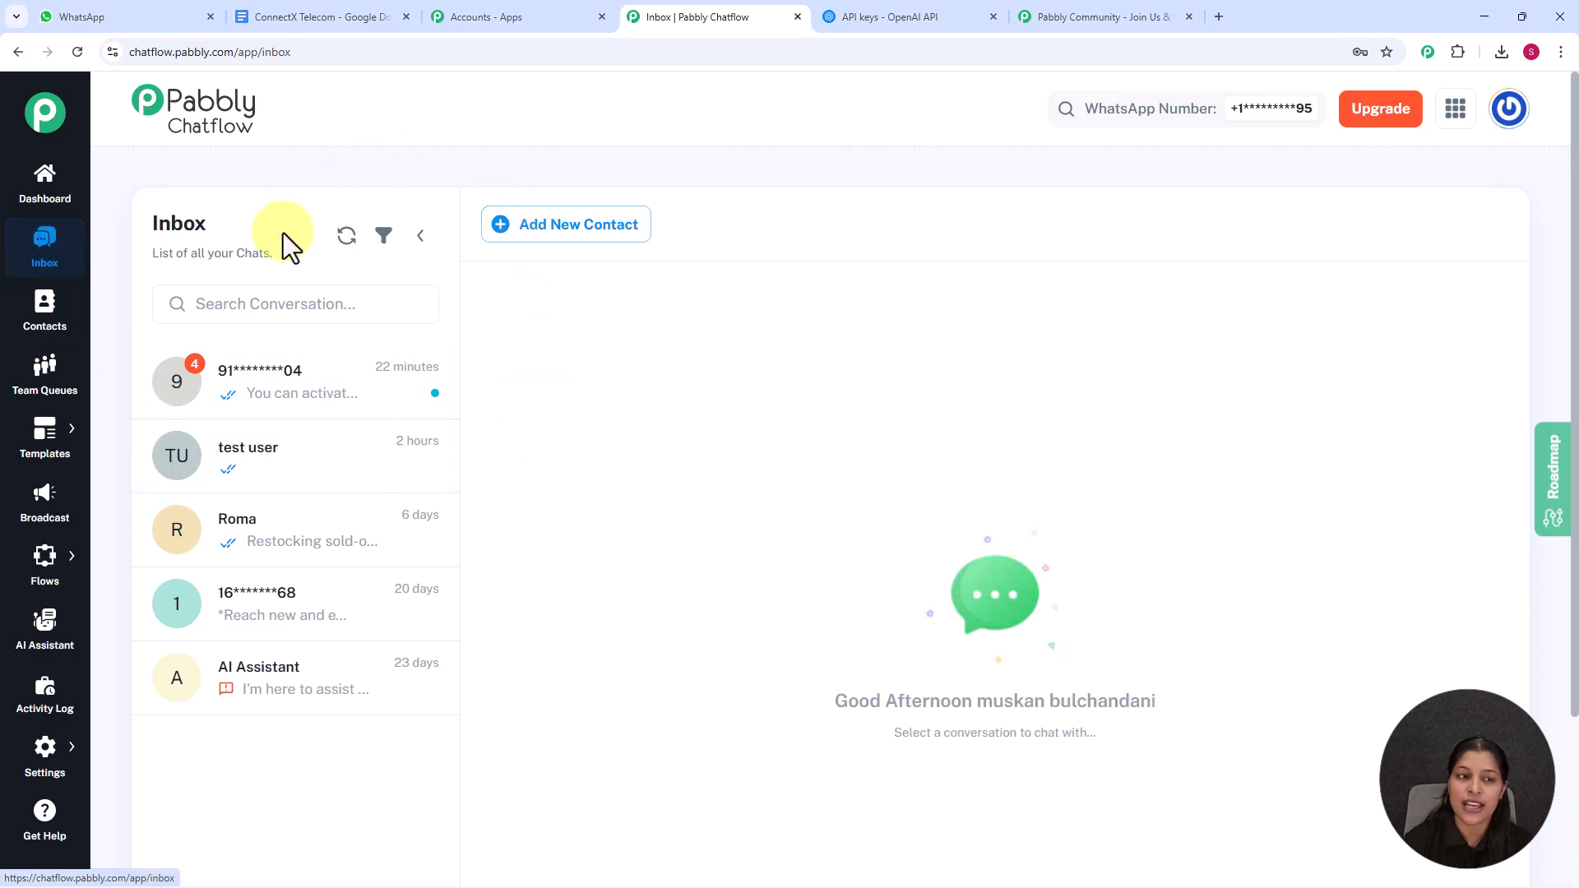
pyautogui.click(333, 394)
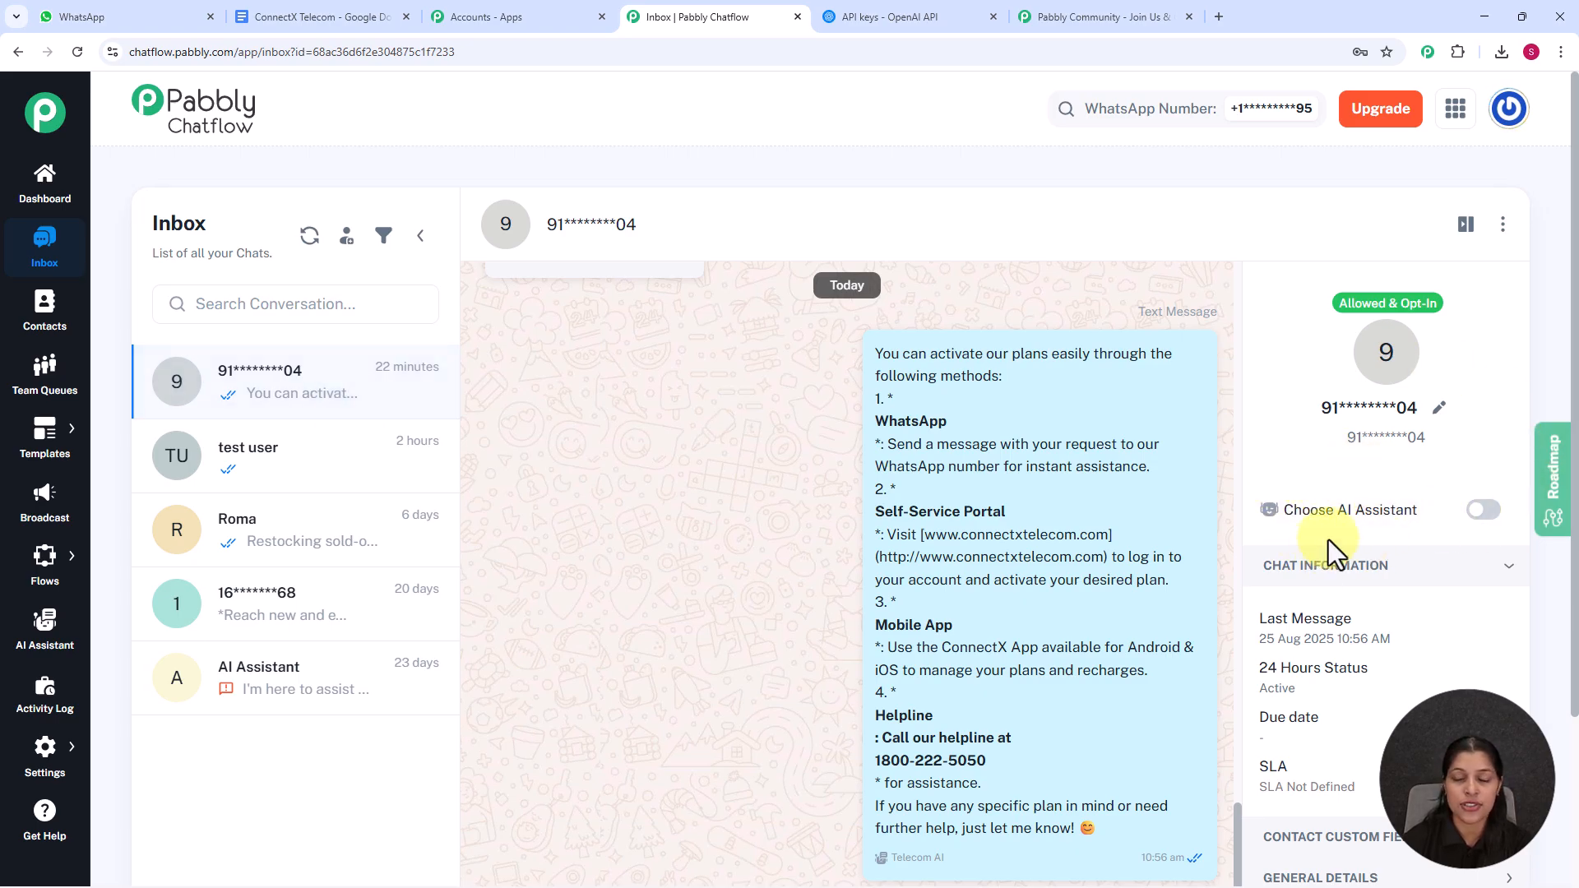
pyautogui.click(1480, 510)
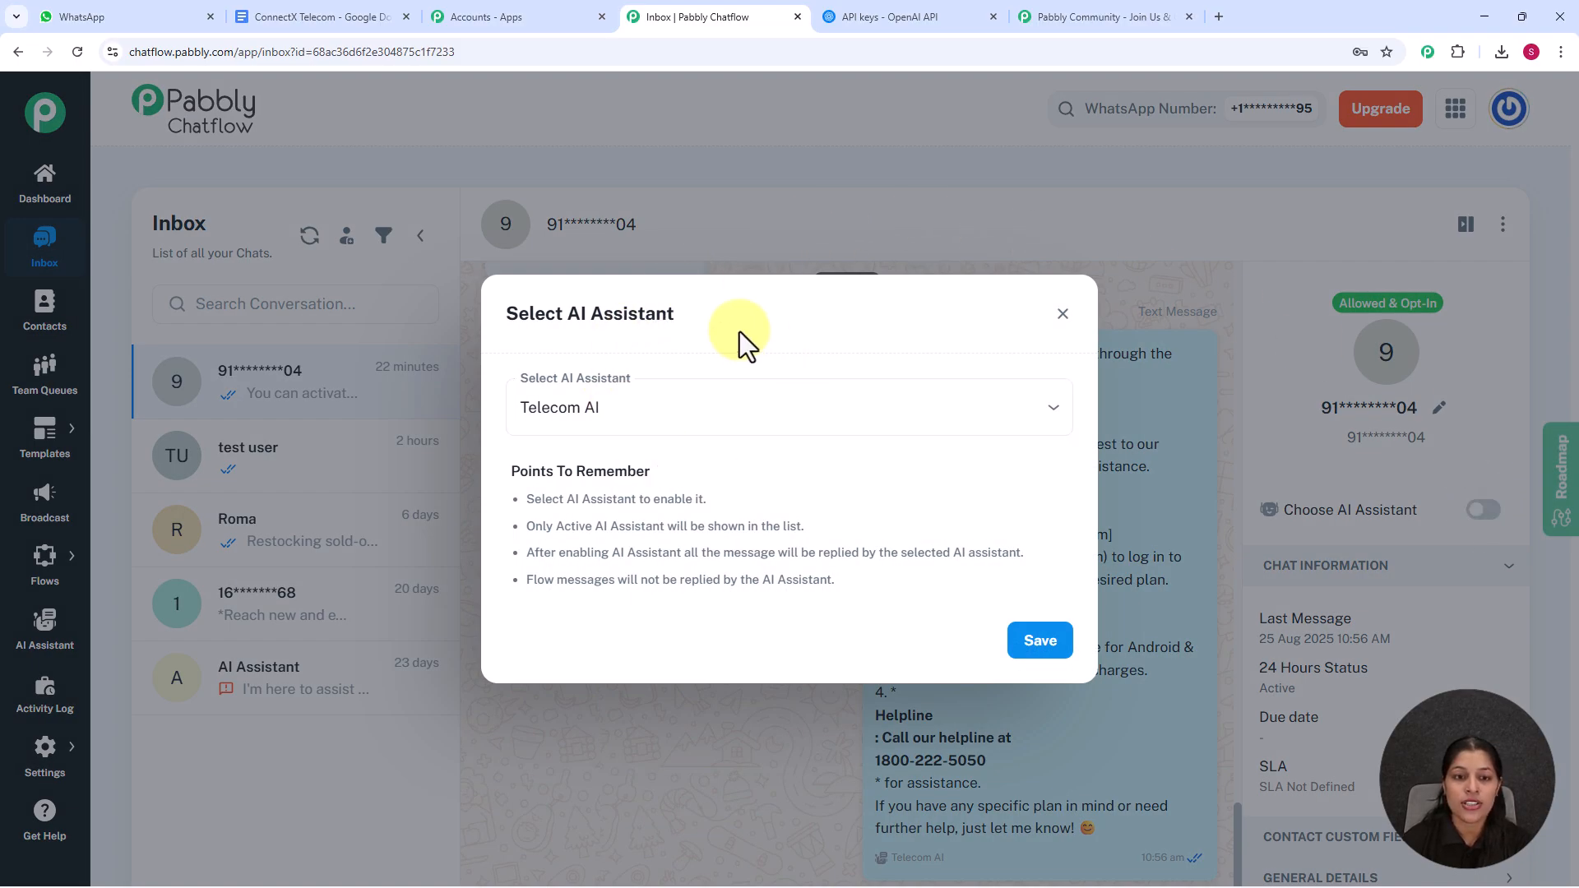
pyautogui.click(778, 420)
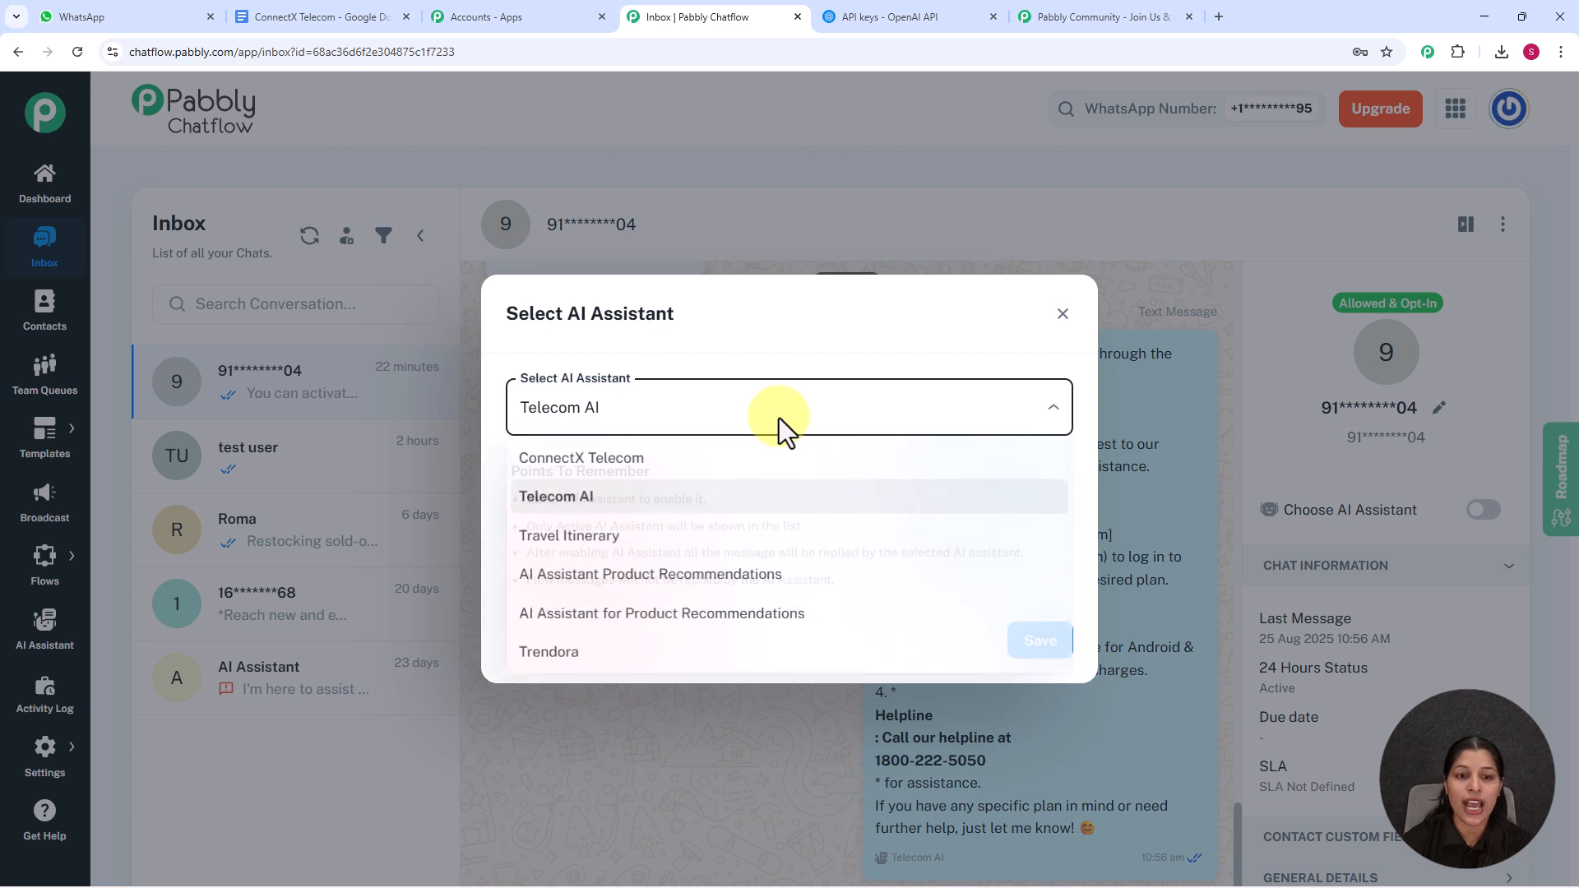
pyautogui.click(592, 462)
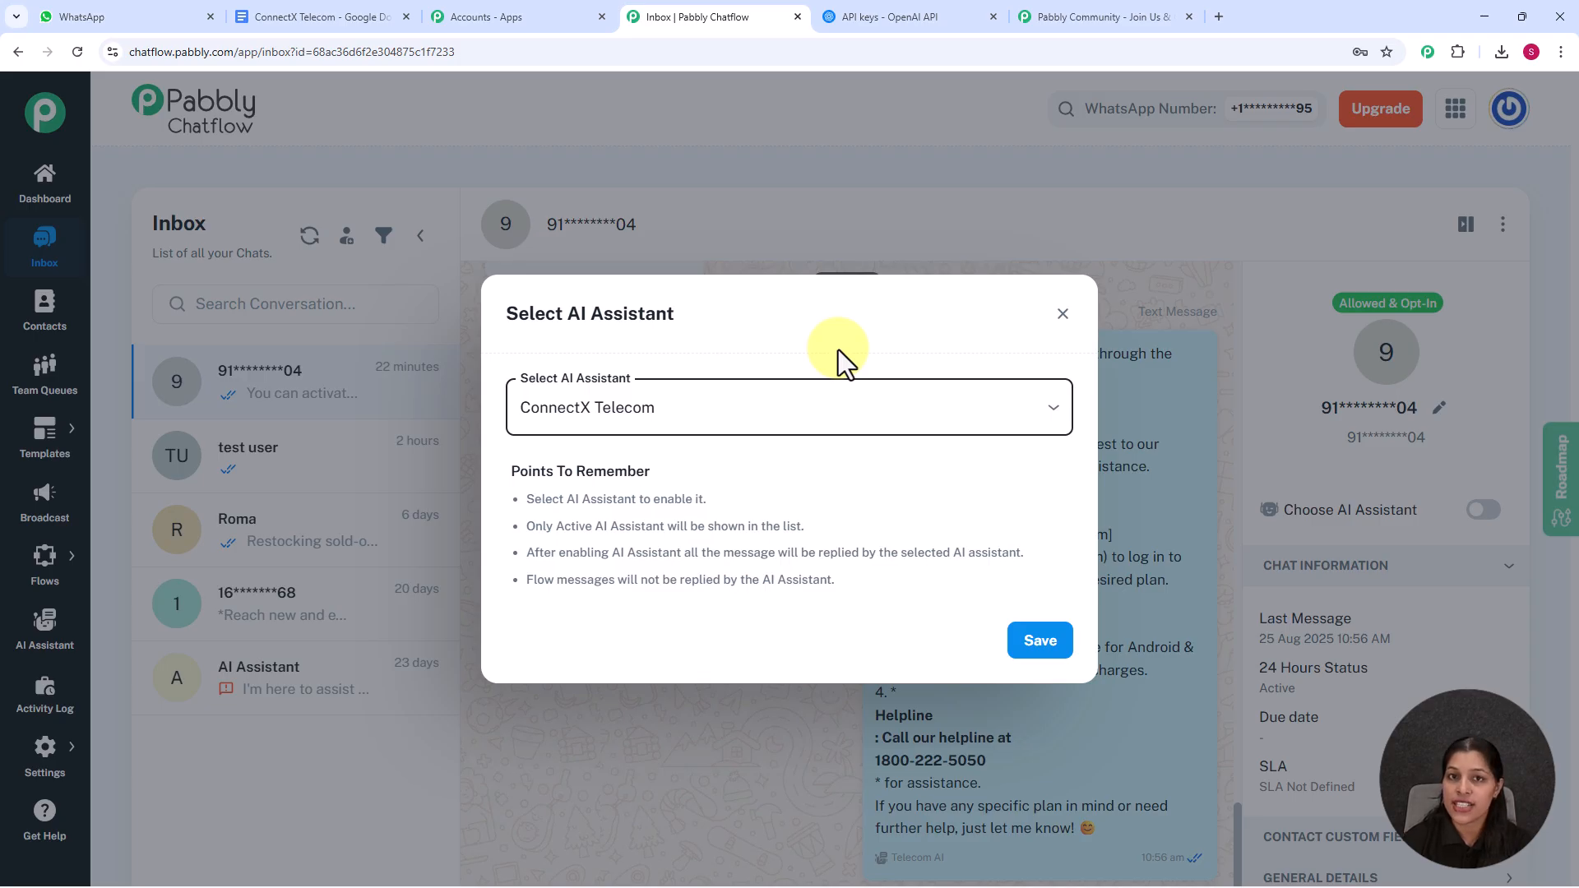
pyautogui.click(1044, 646)
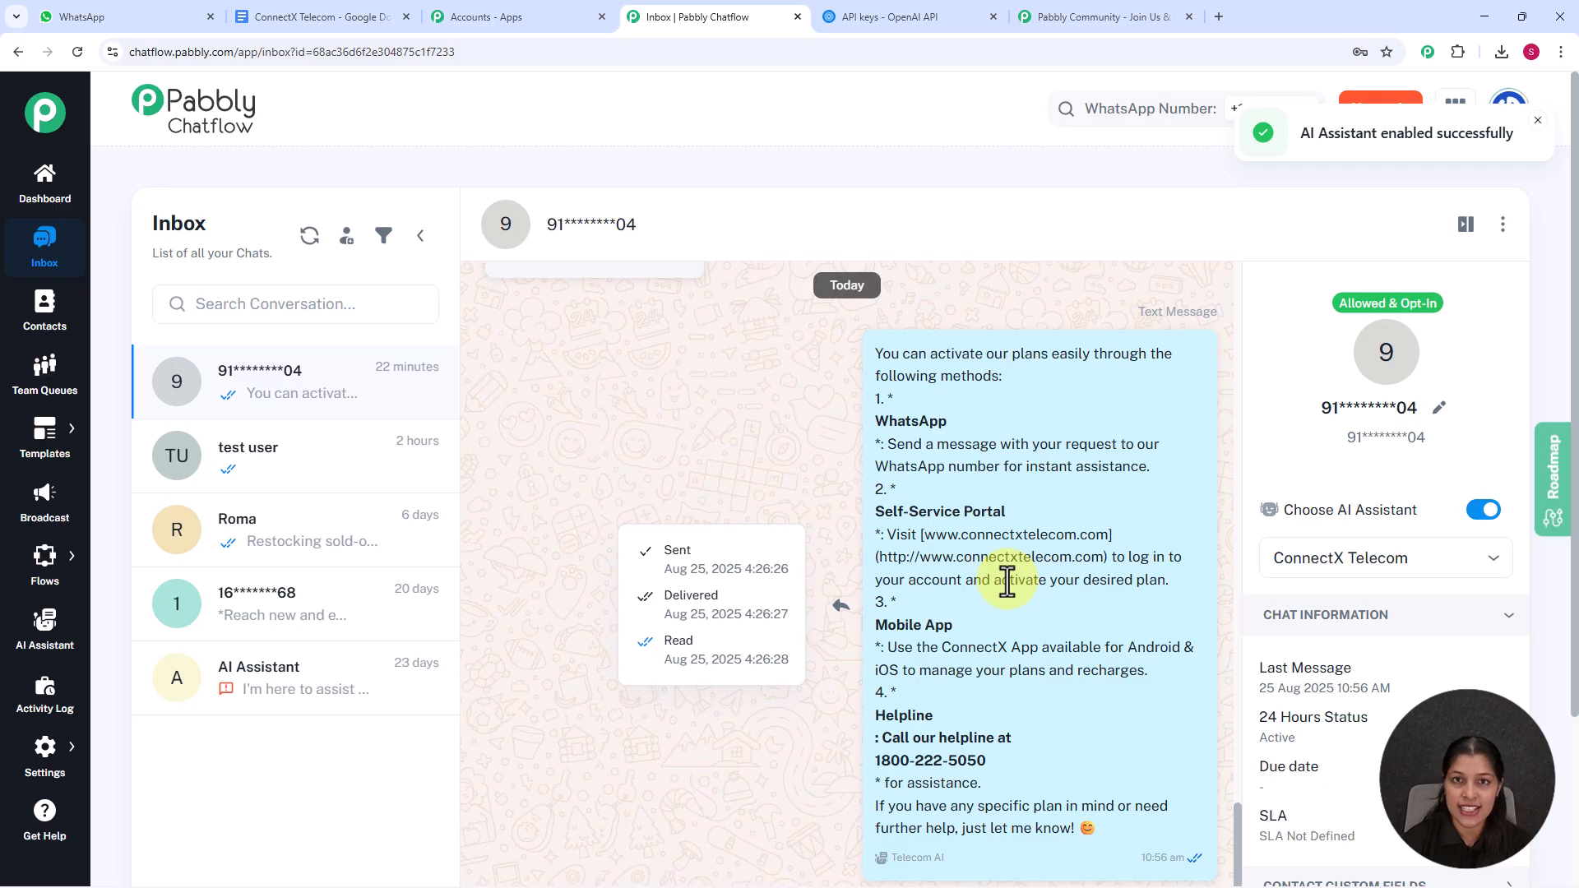
# Switch to WhatsApp Web and clear all messages from the Test Number chat.
pyautogui.click(174, 15)
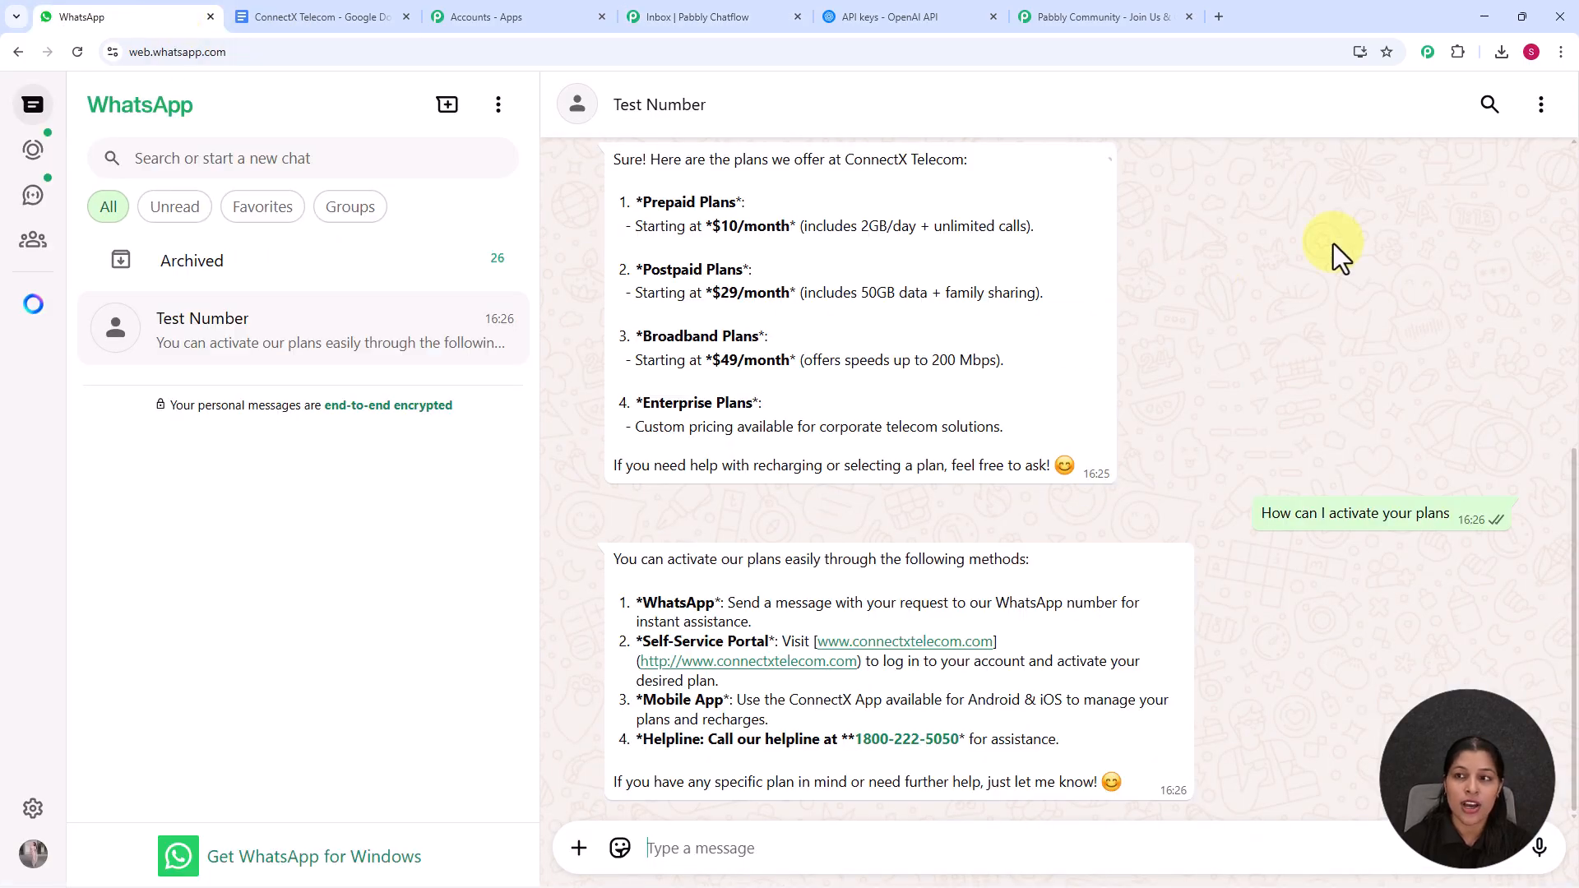
pyautogui.click(1539, 107)
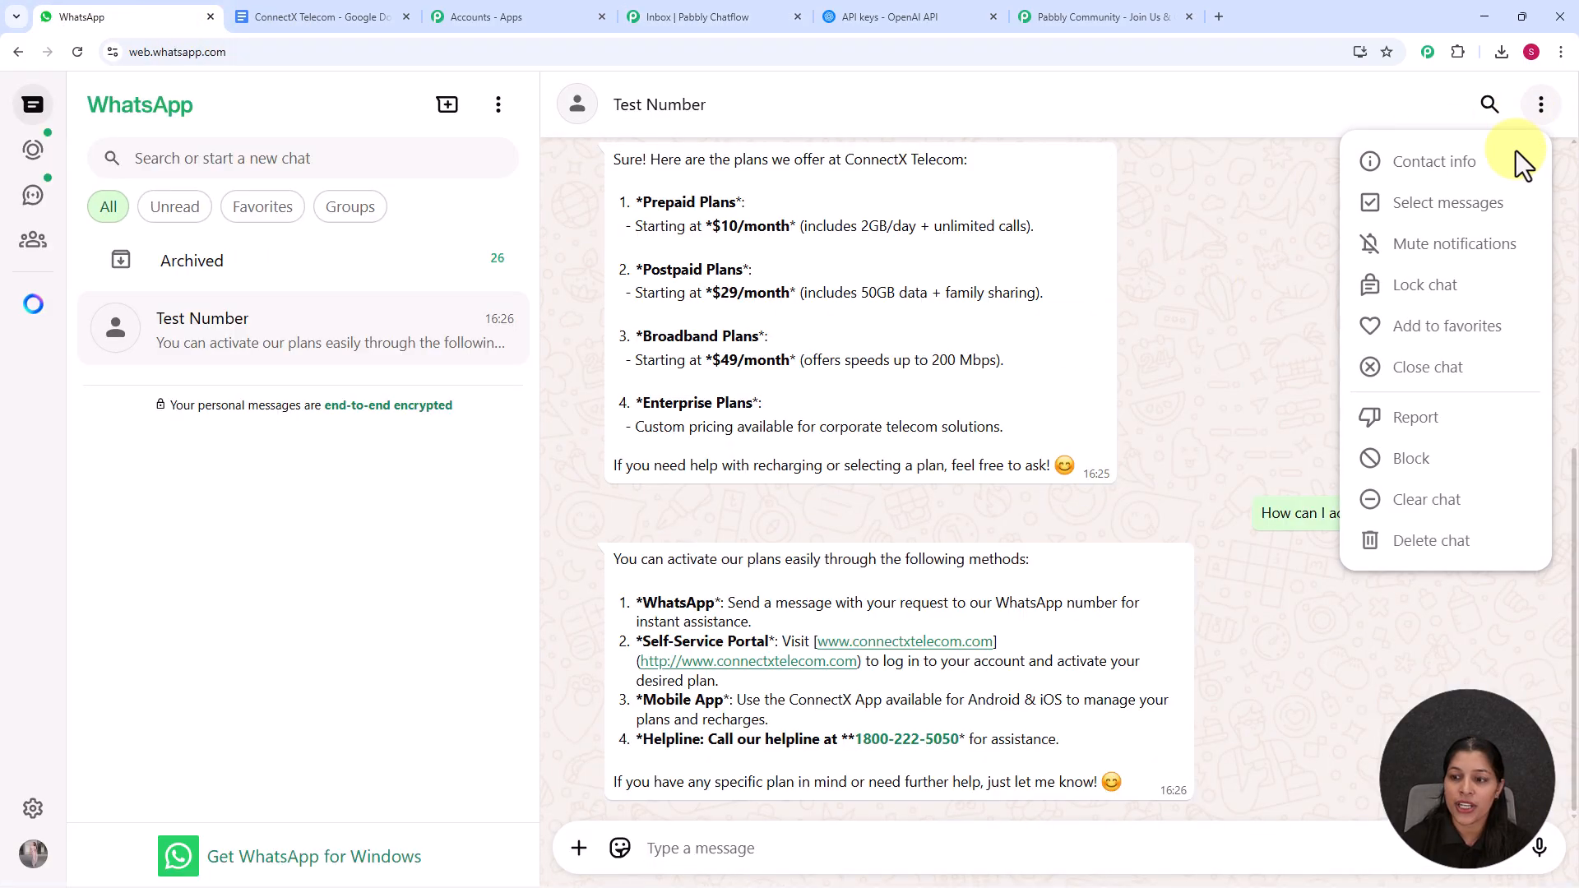
pyautogui.click(1403, 501)
pyautogui.click(975, 568)
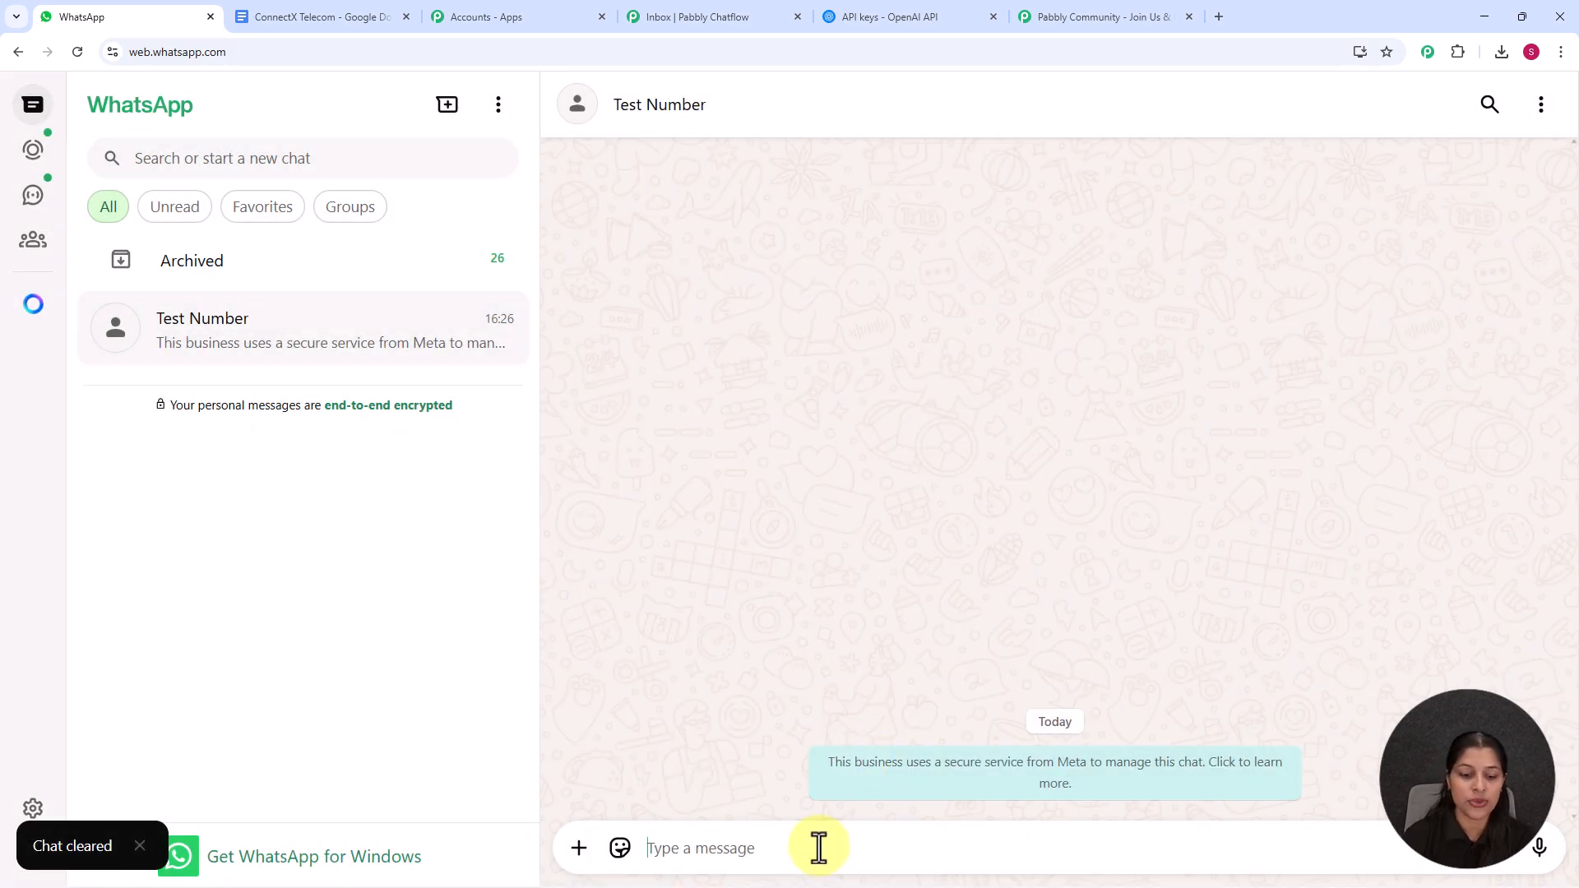
# Send the messages "Hey I need help" and "Tell me about your plans" in the Test Number chat.
pyautogui.write('Hey I need help')
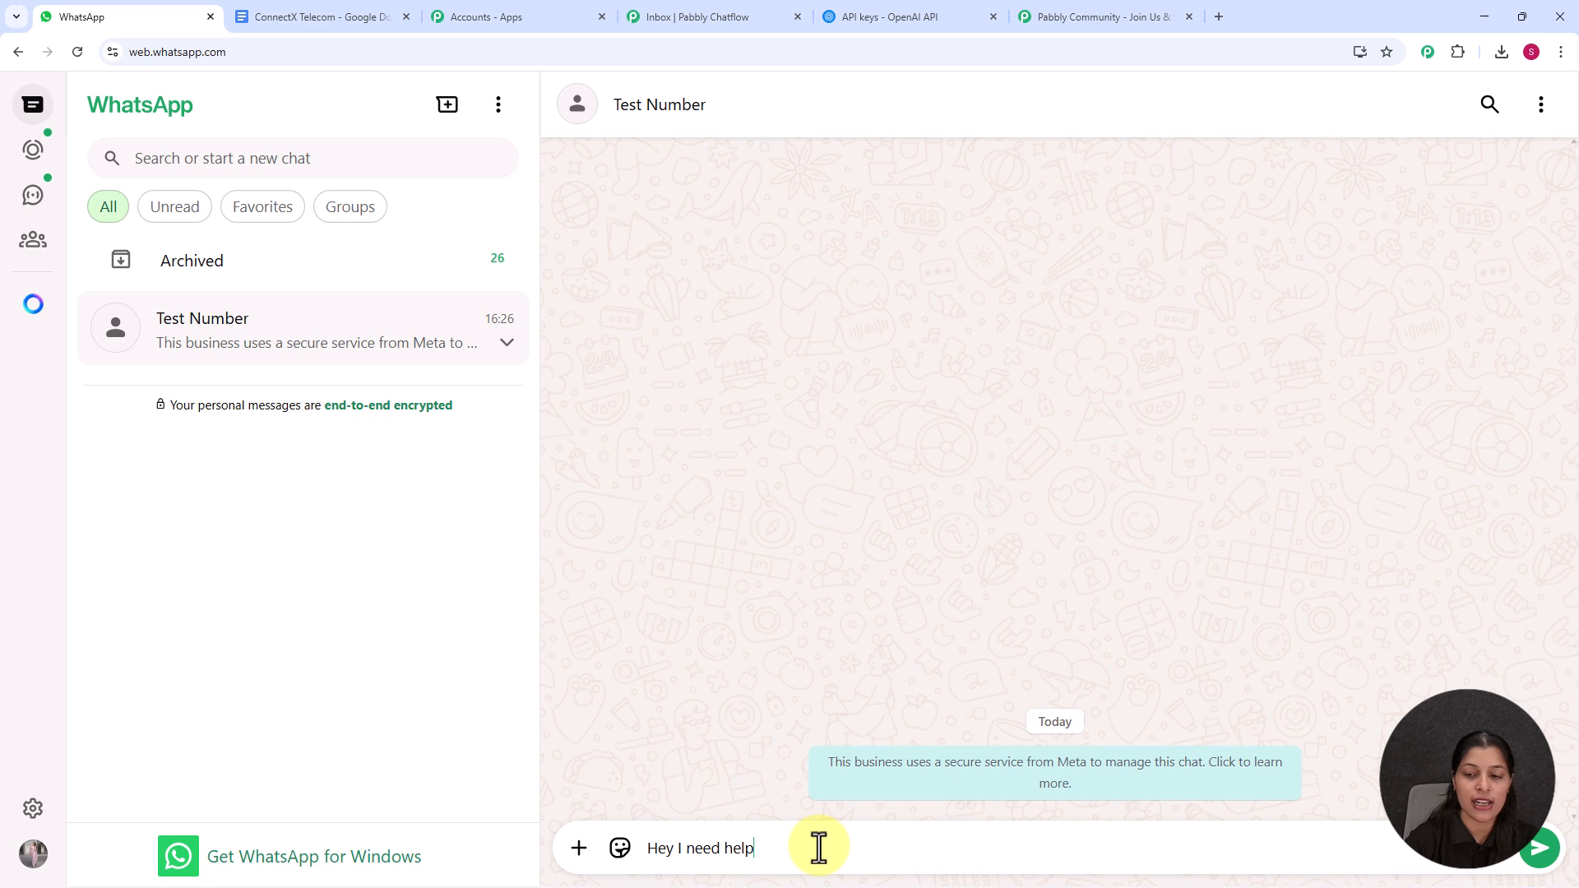
pyautogui.press('Return')
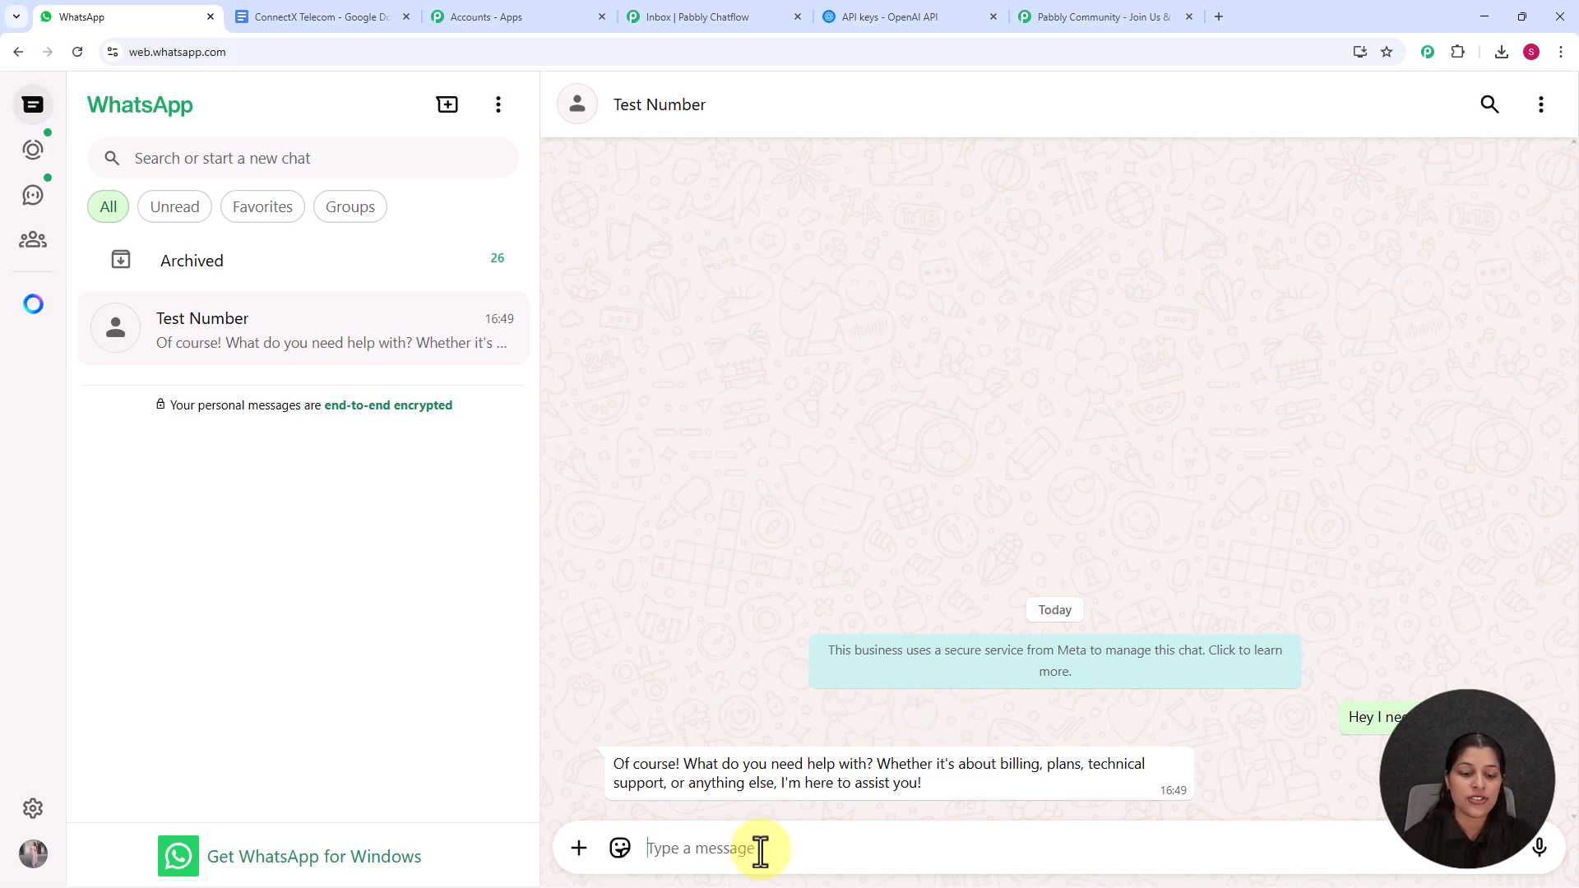
pyautogui.write('Tell me about your plans')
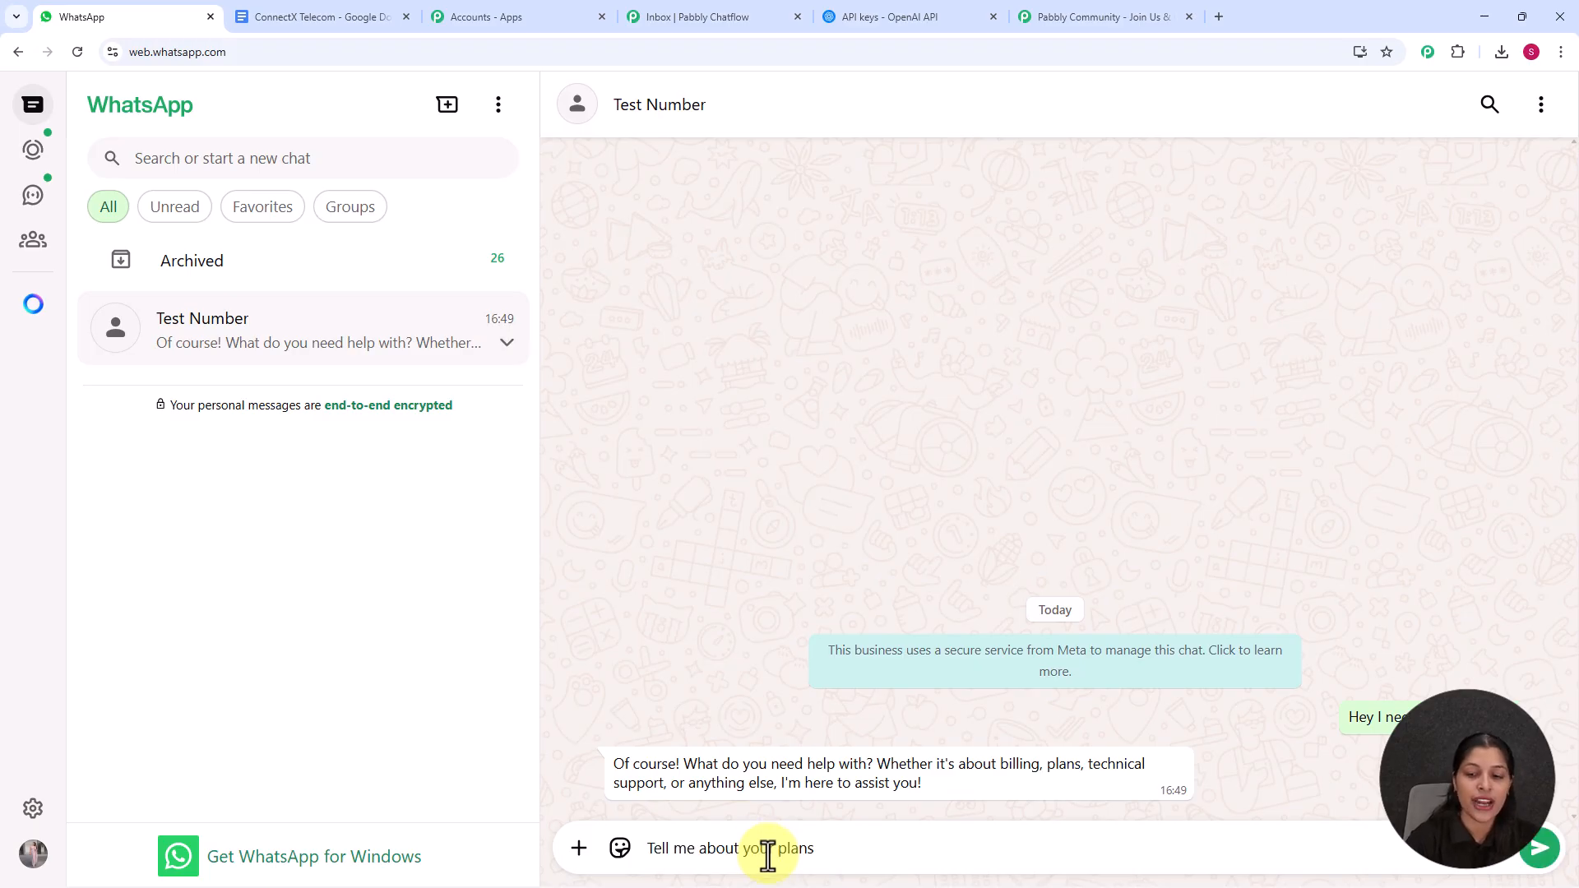
pyautogui.press('Return')
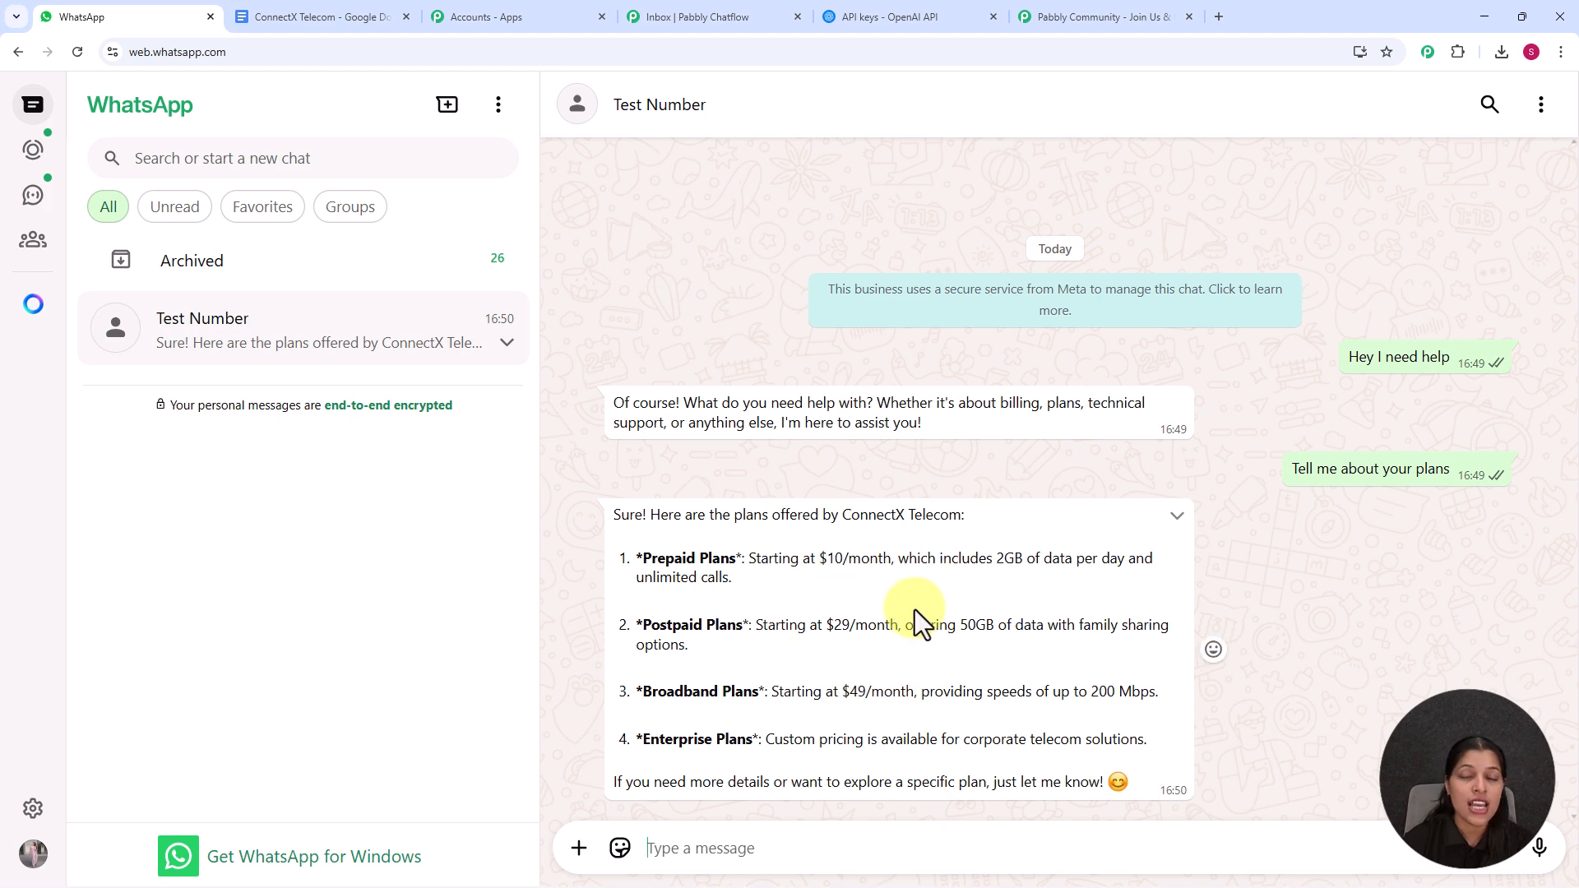
# Check the assistant's plan details against the Pricing / Plans section of the ConnectX Telecom Google Doc and return to the WhatsApp chat.
pyautogui.click(316, 4)
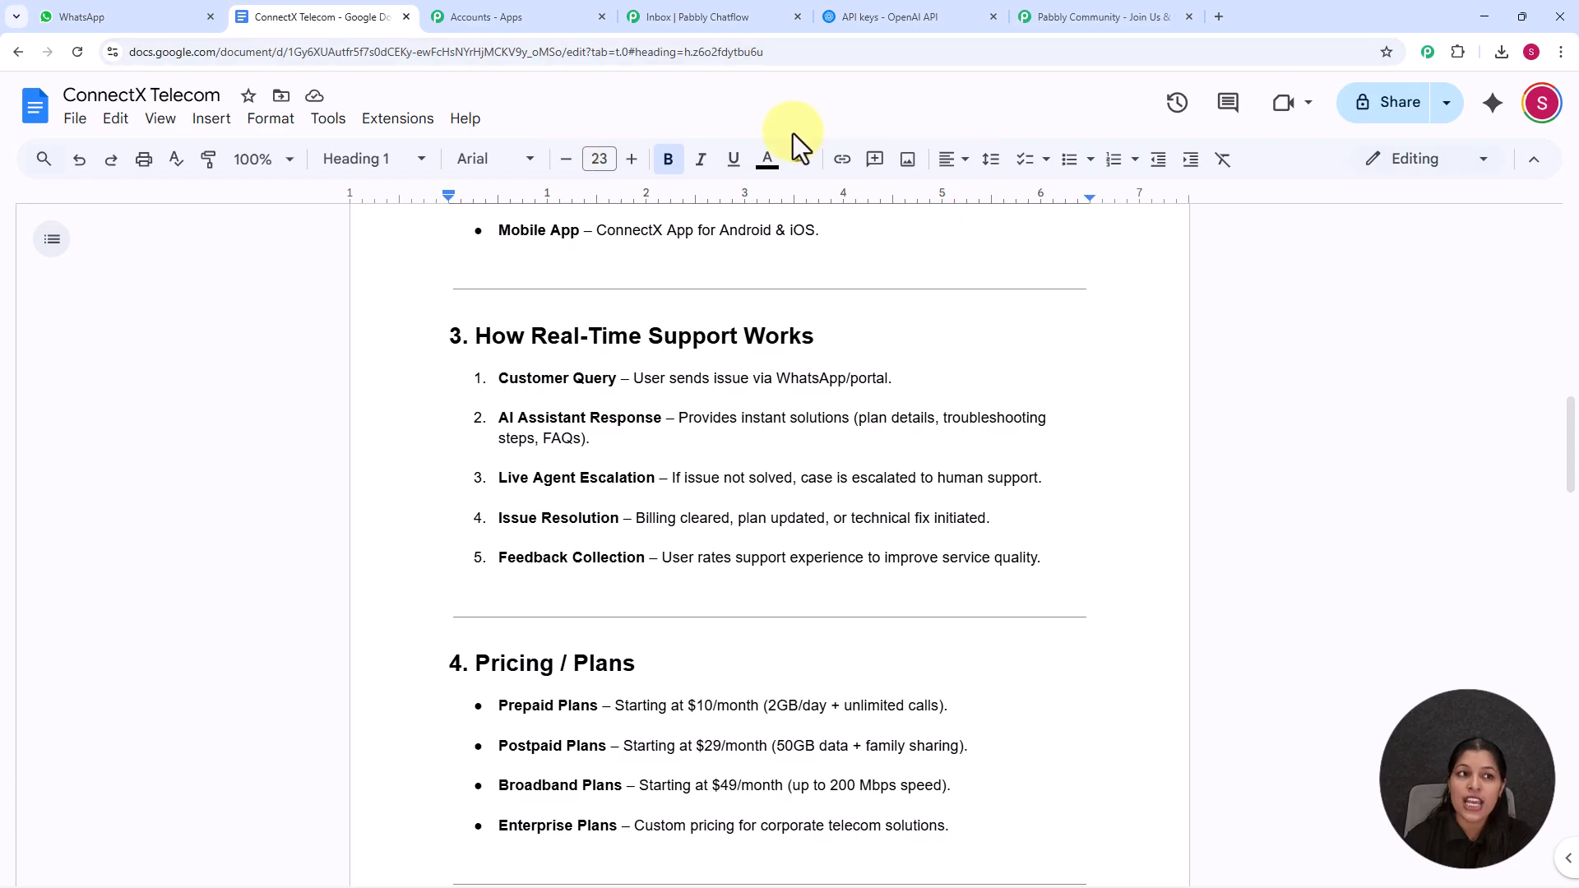
pyautogui.click(101, 16)
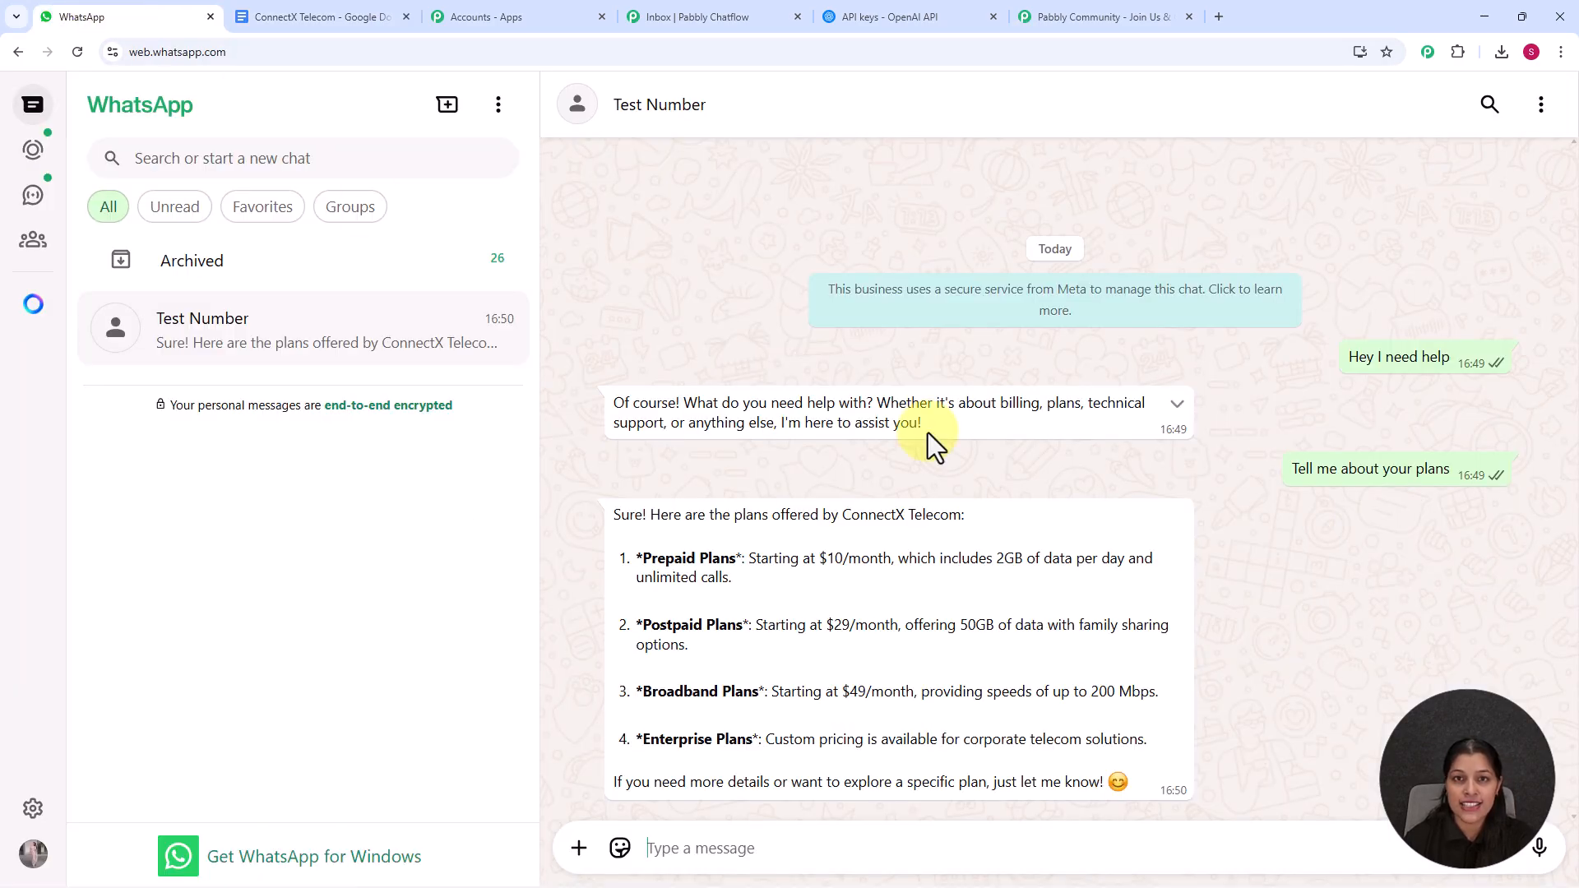